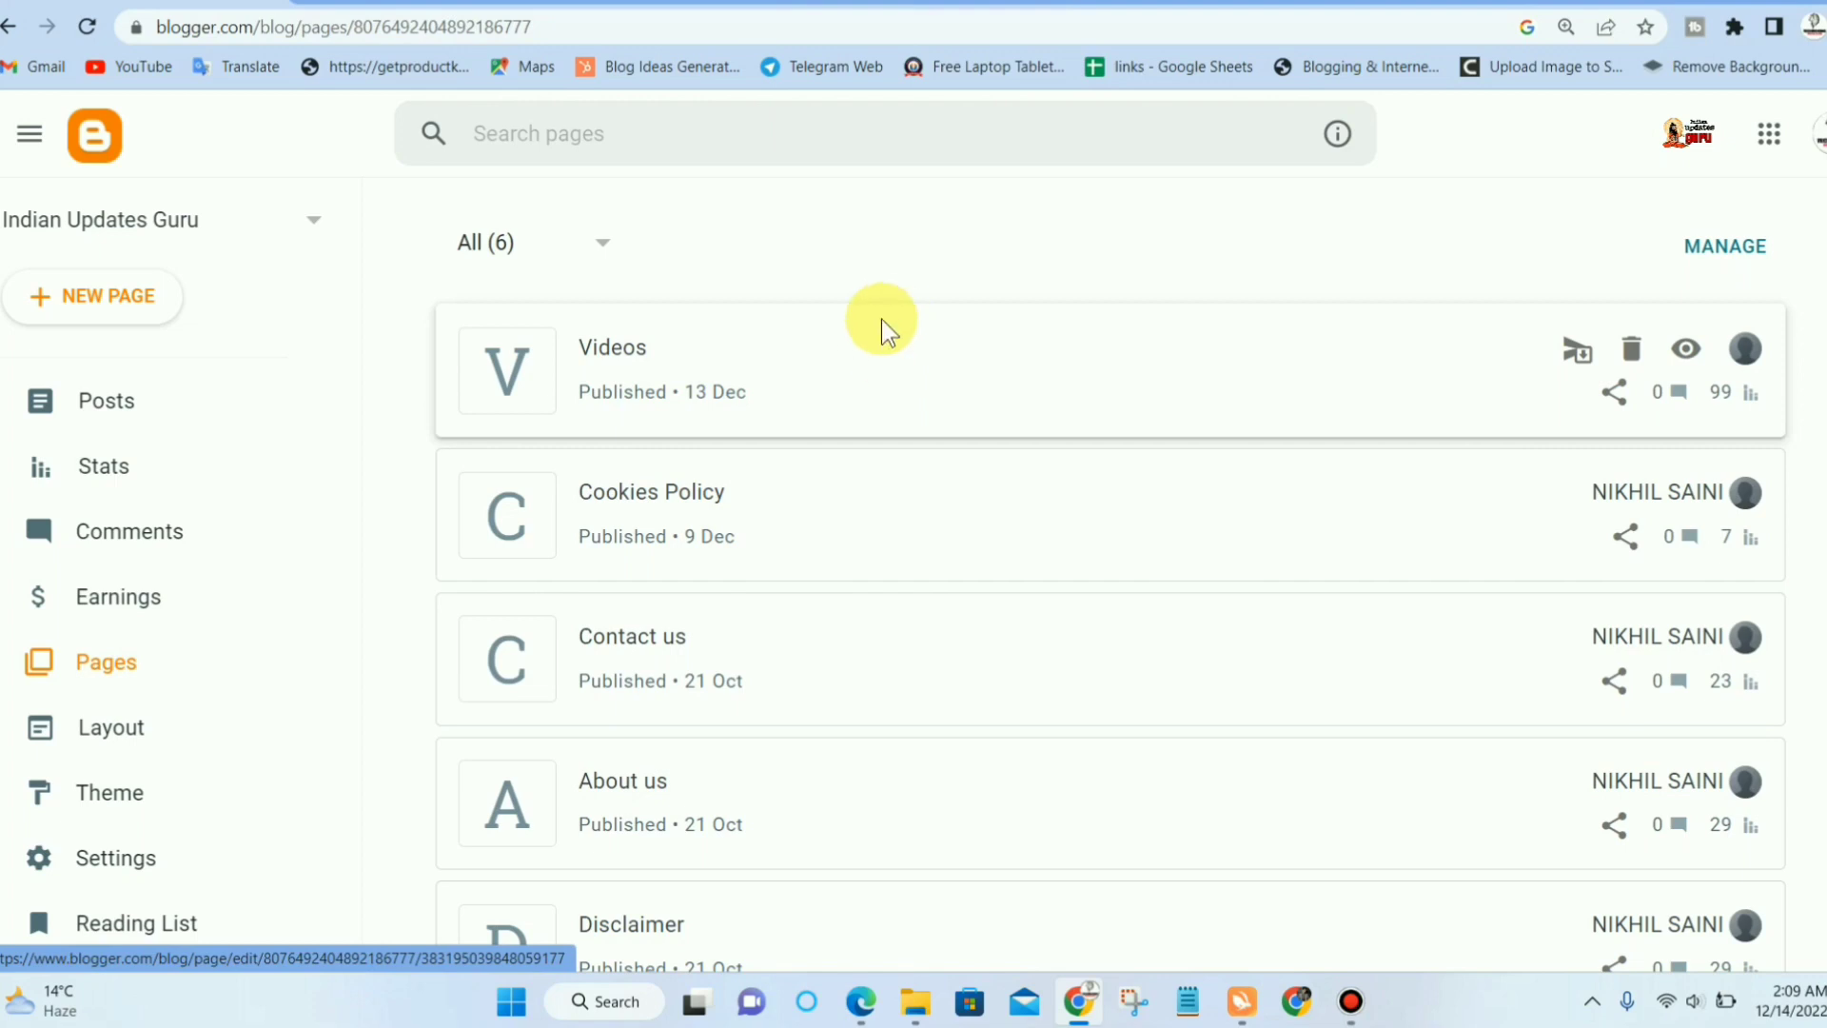
# - Open the existing Contact us page from the blog's page list and view its content in Compose view
pyautogui.scroll(-2, 664, 518)
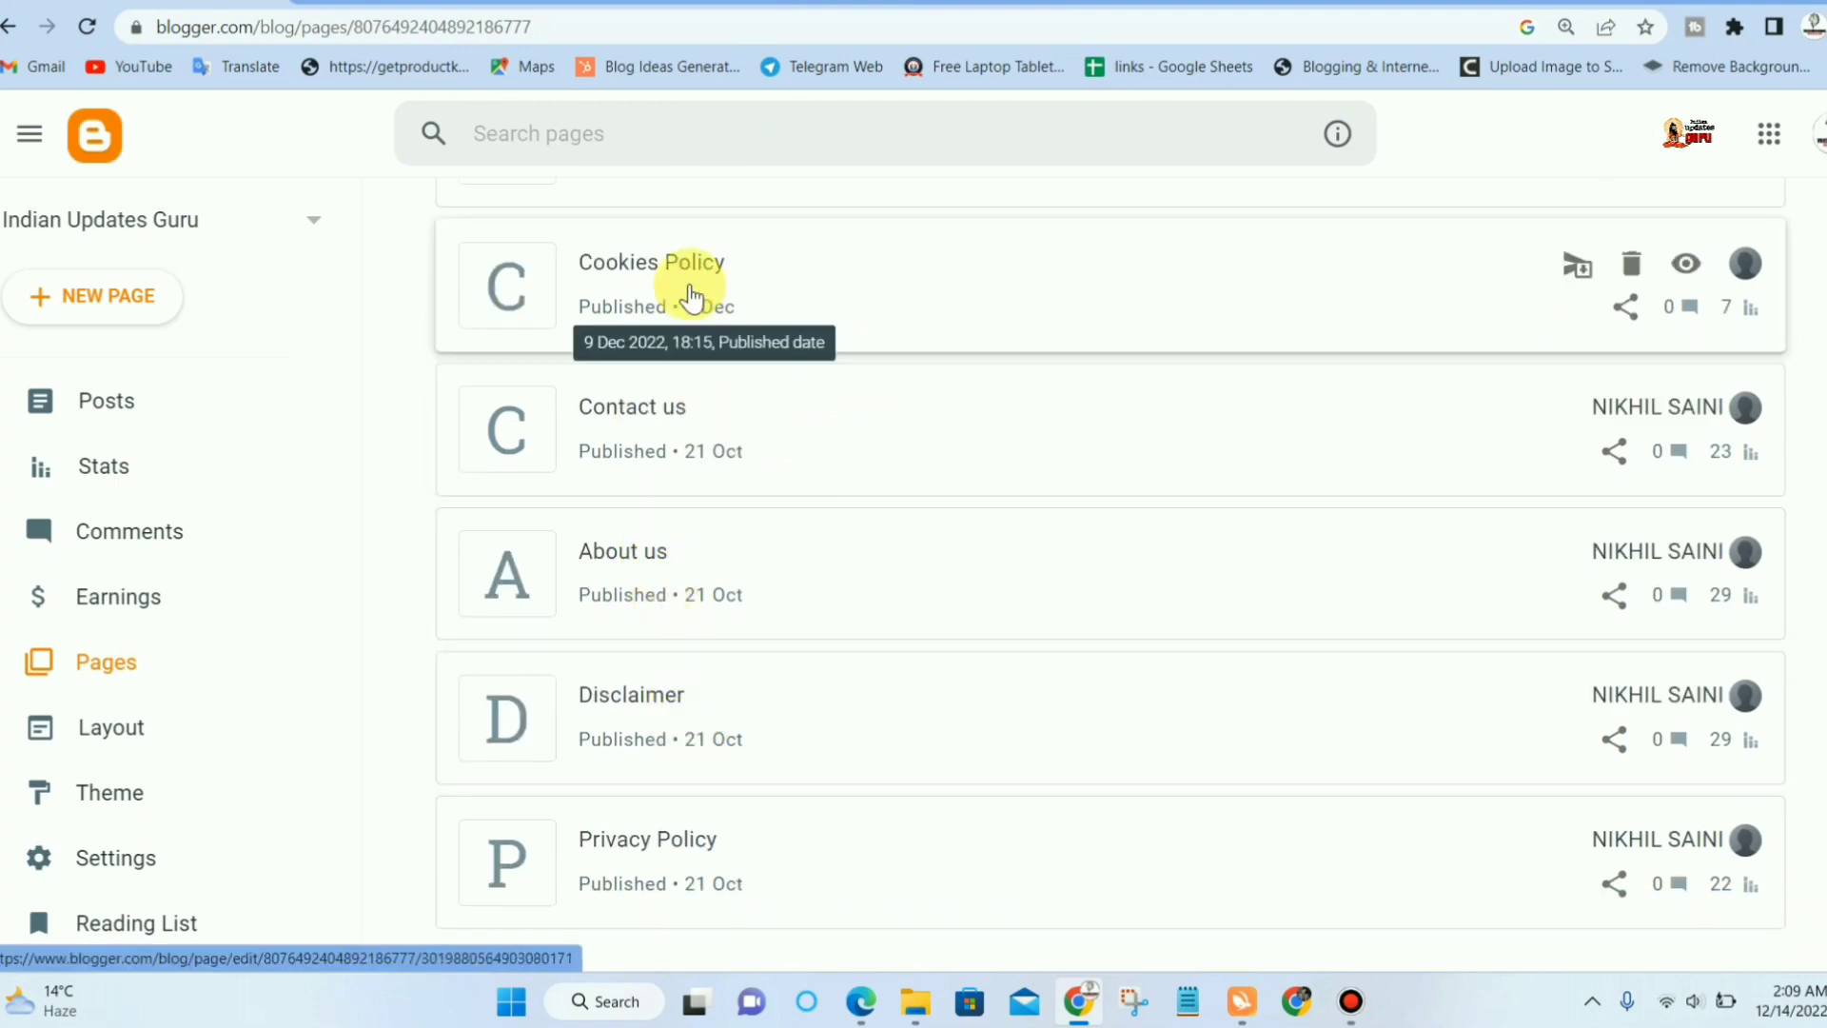
pyautogui.click(706, 408)
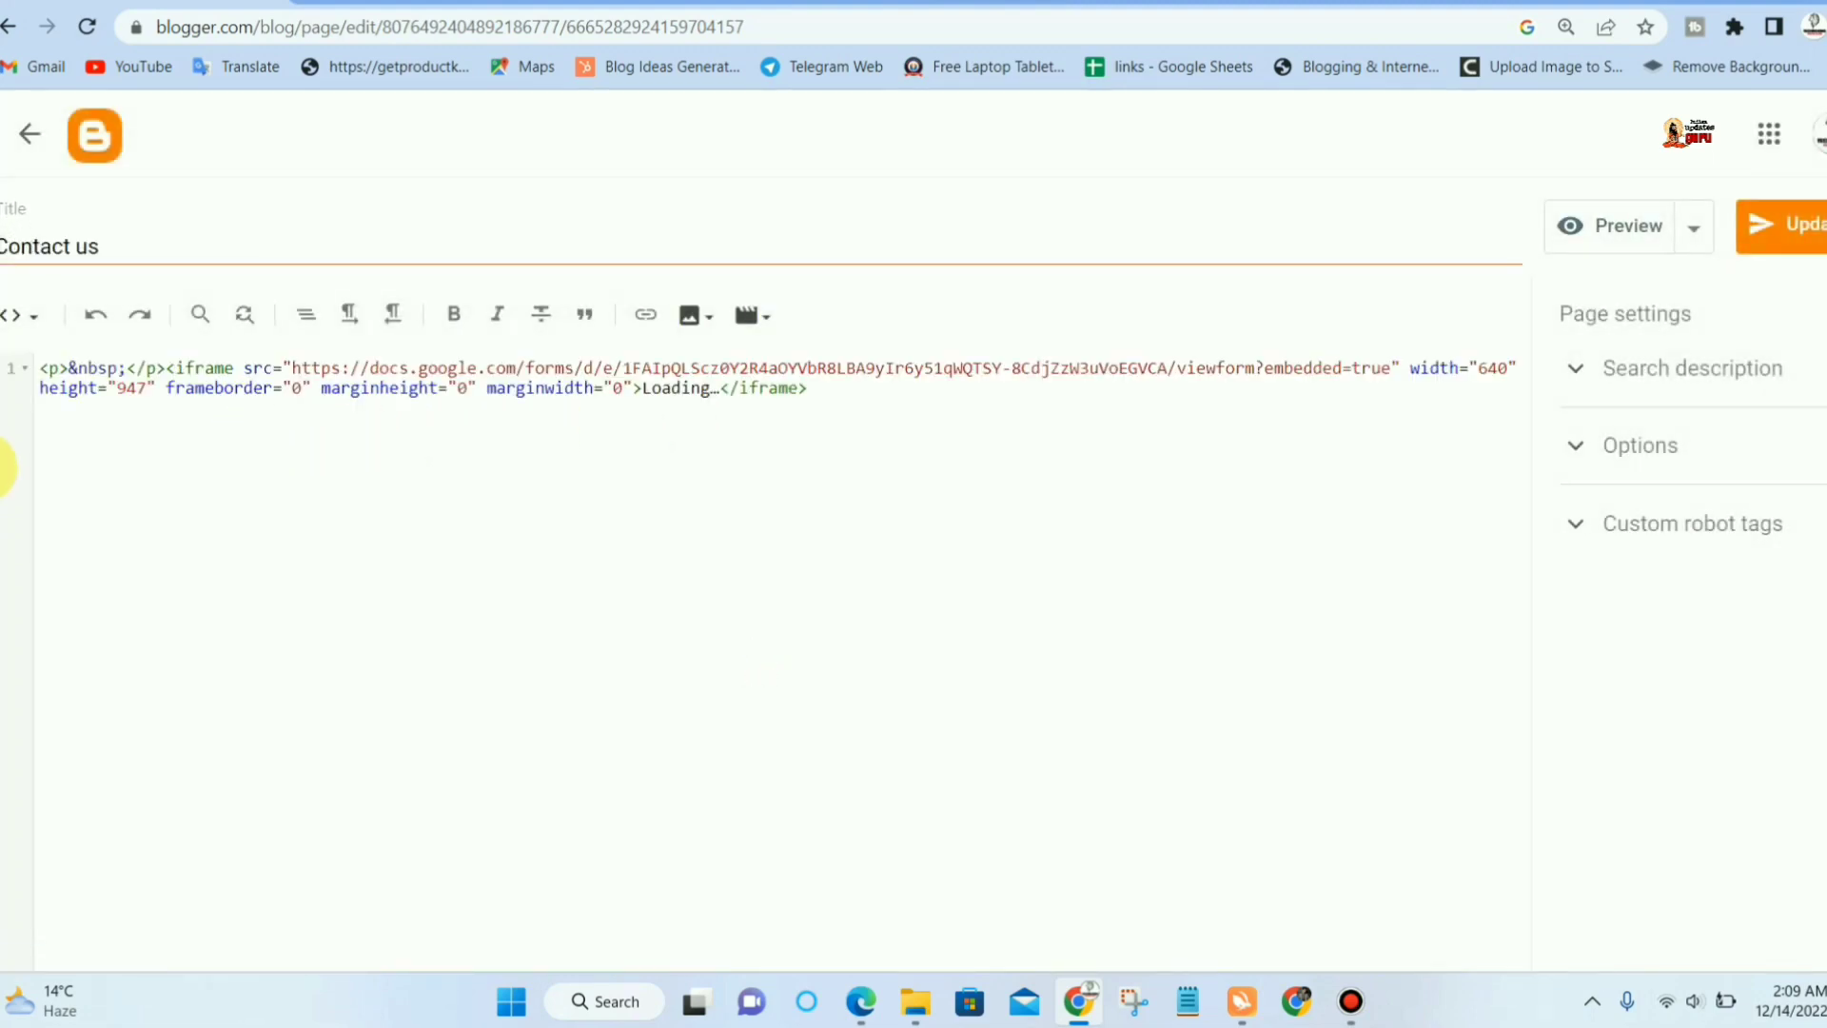
pyautogui.click(16, 315)
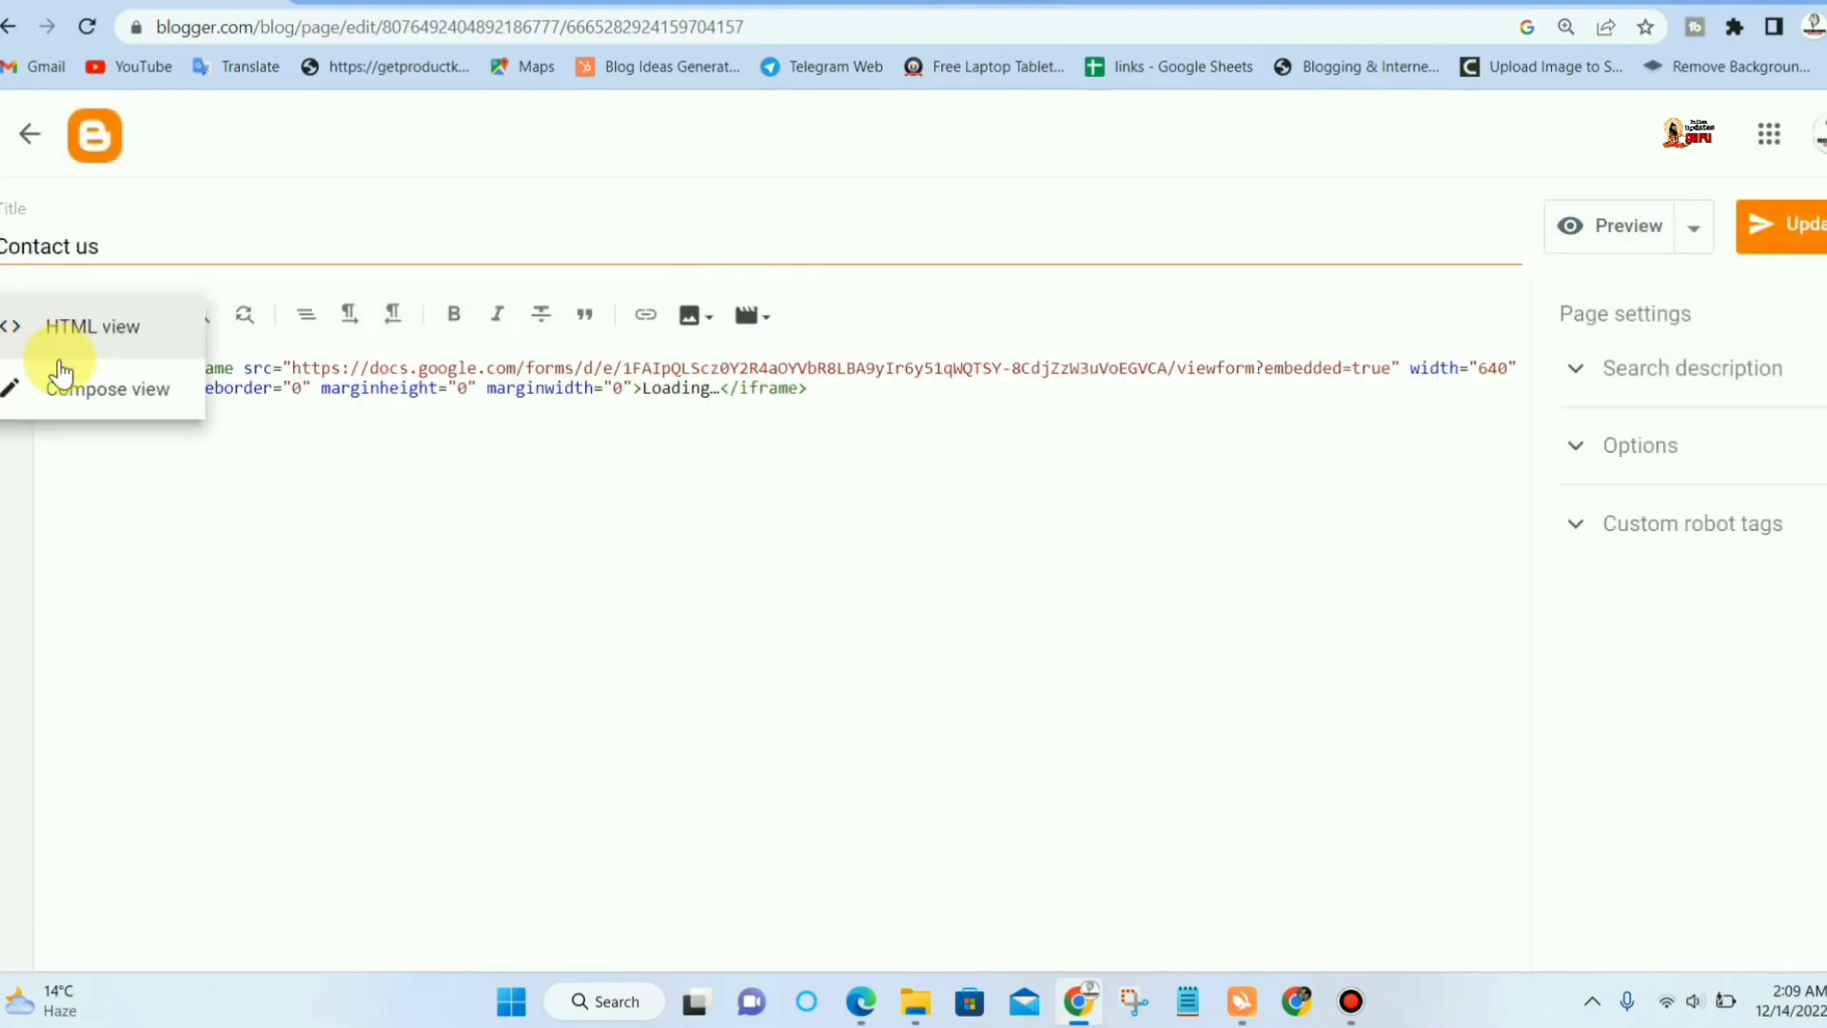
pyautogui.click(143, 390)
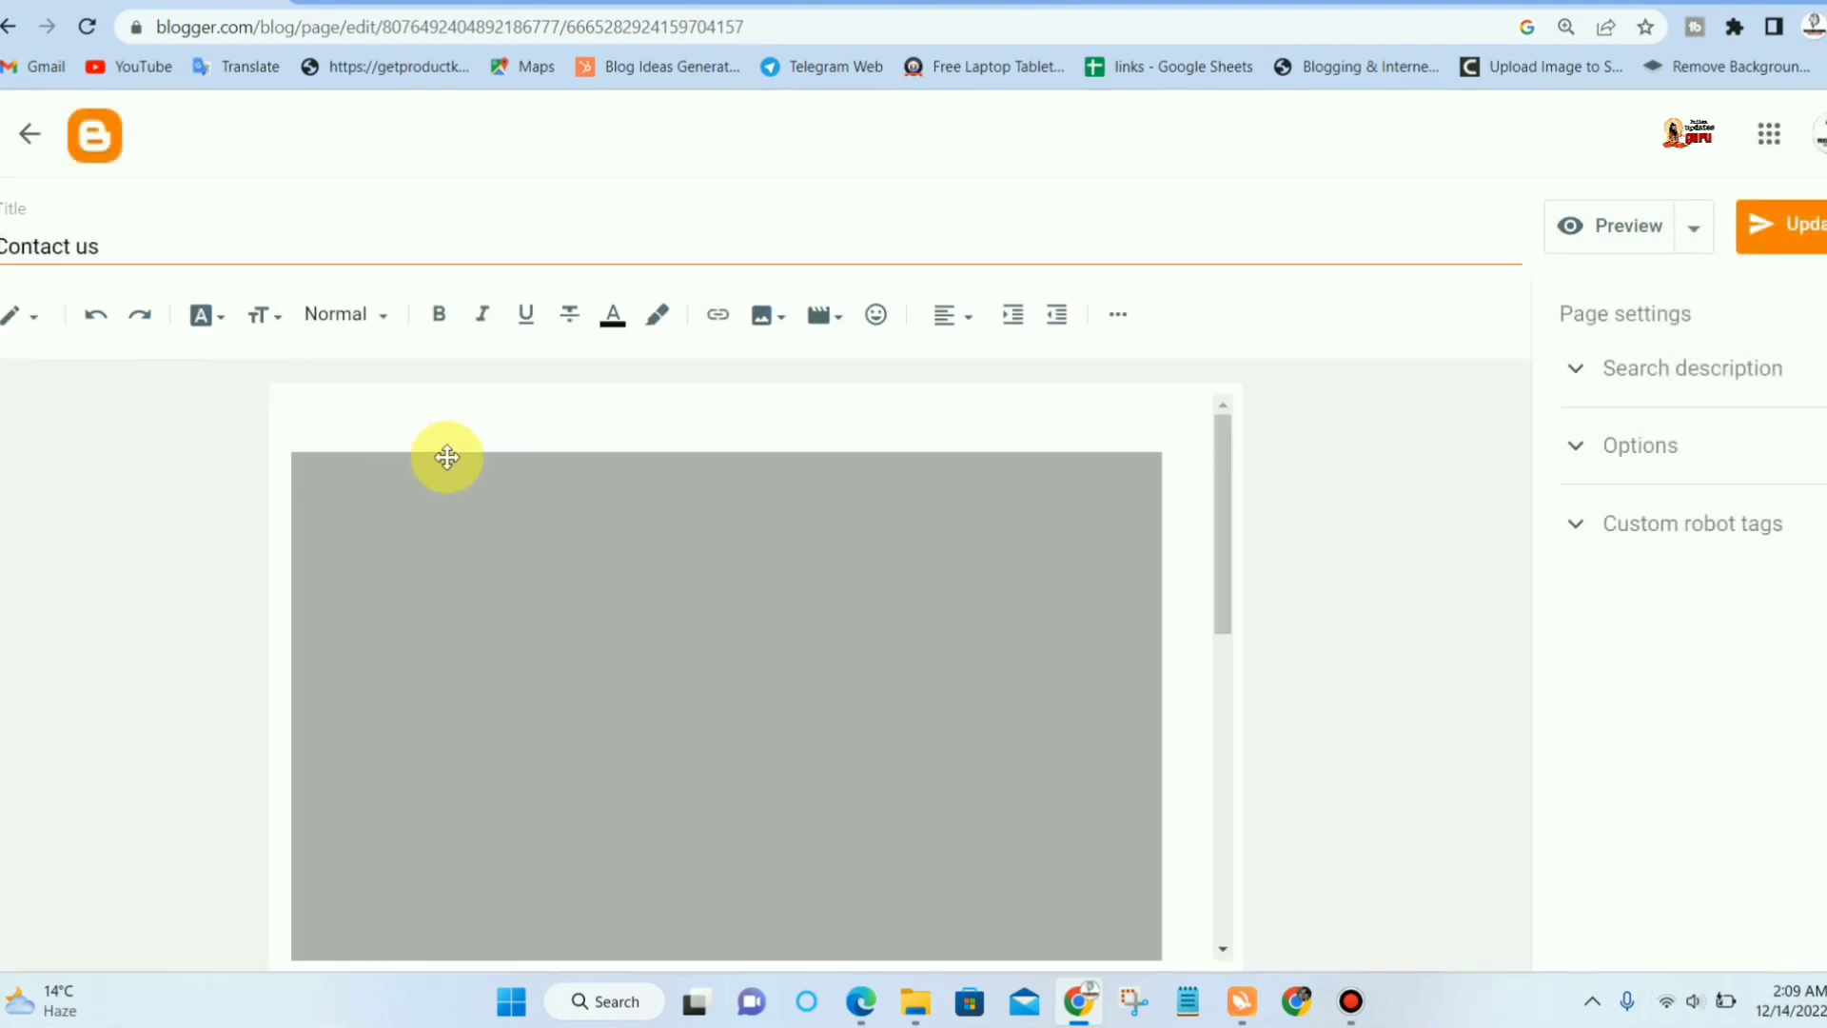
# - In a new browser tab, go through Google Docs to Google Forms and create a form from the Contact Information template
pyautogui.click(323, 5)
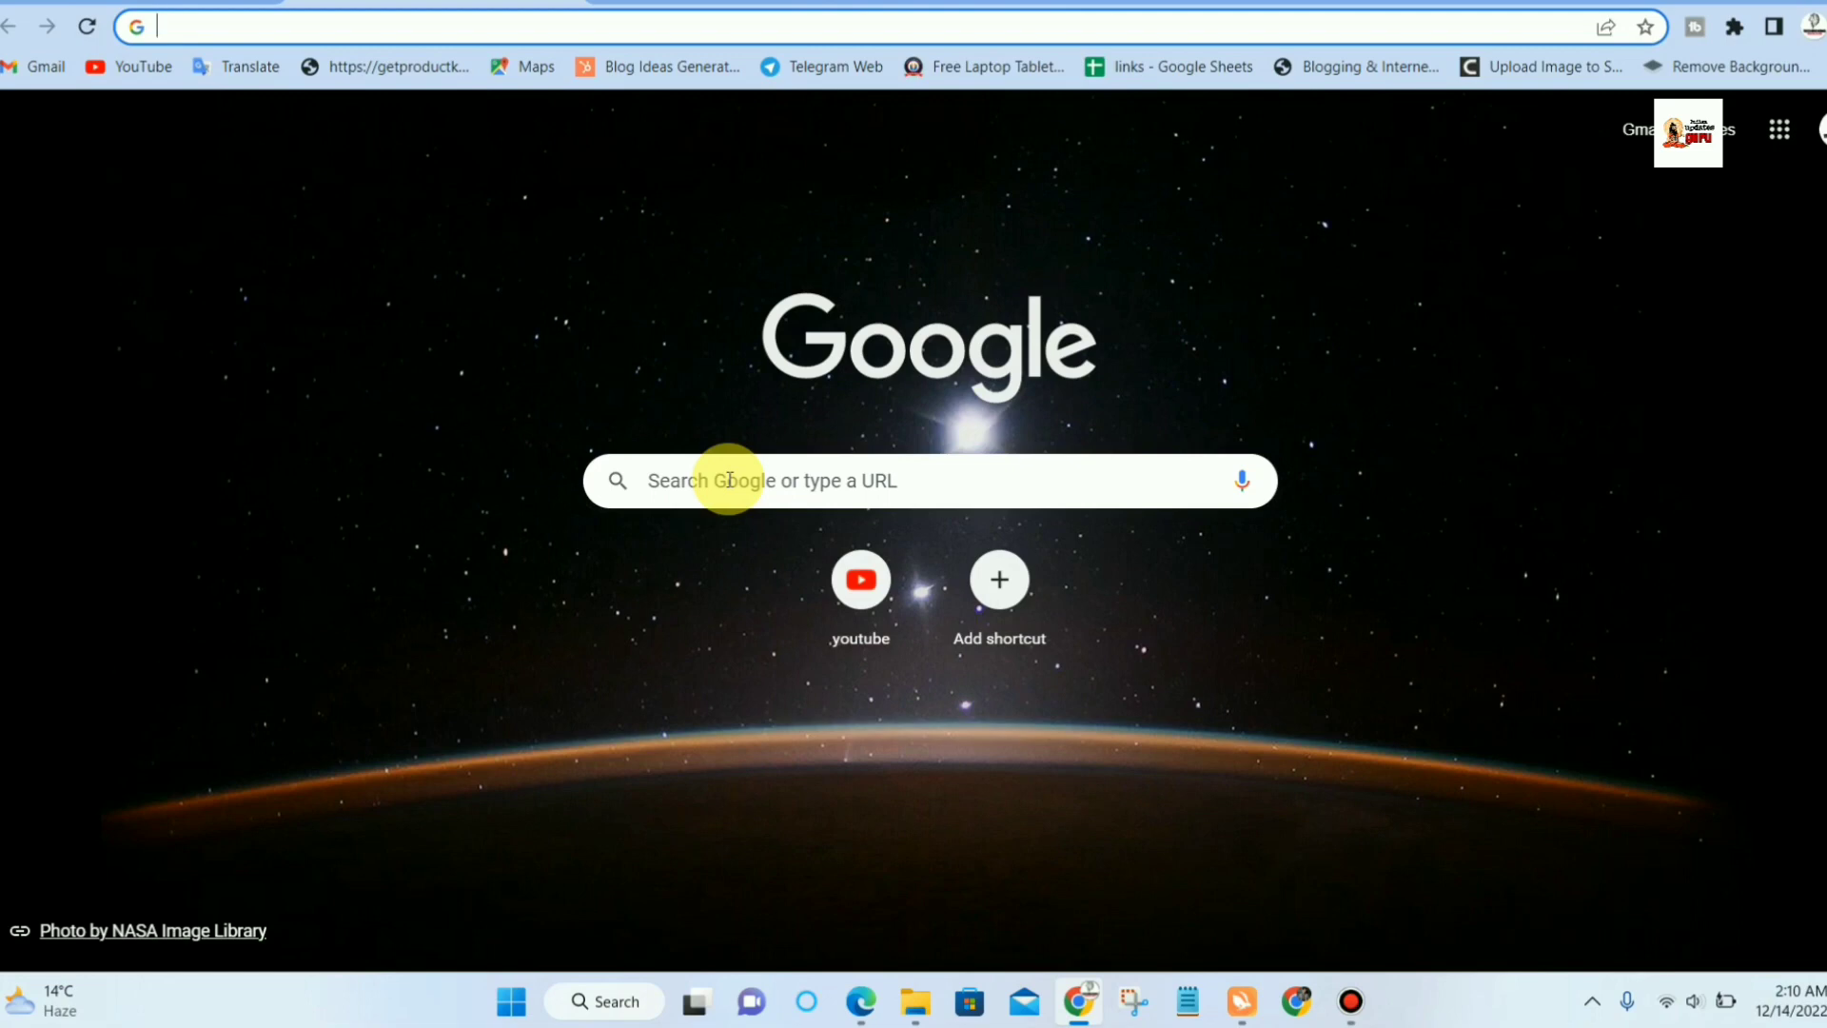
pyautogui.click(1780, 130)
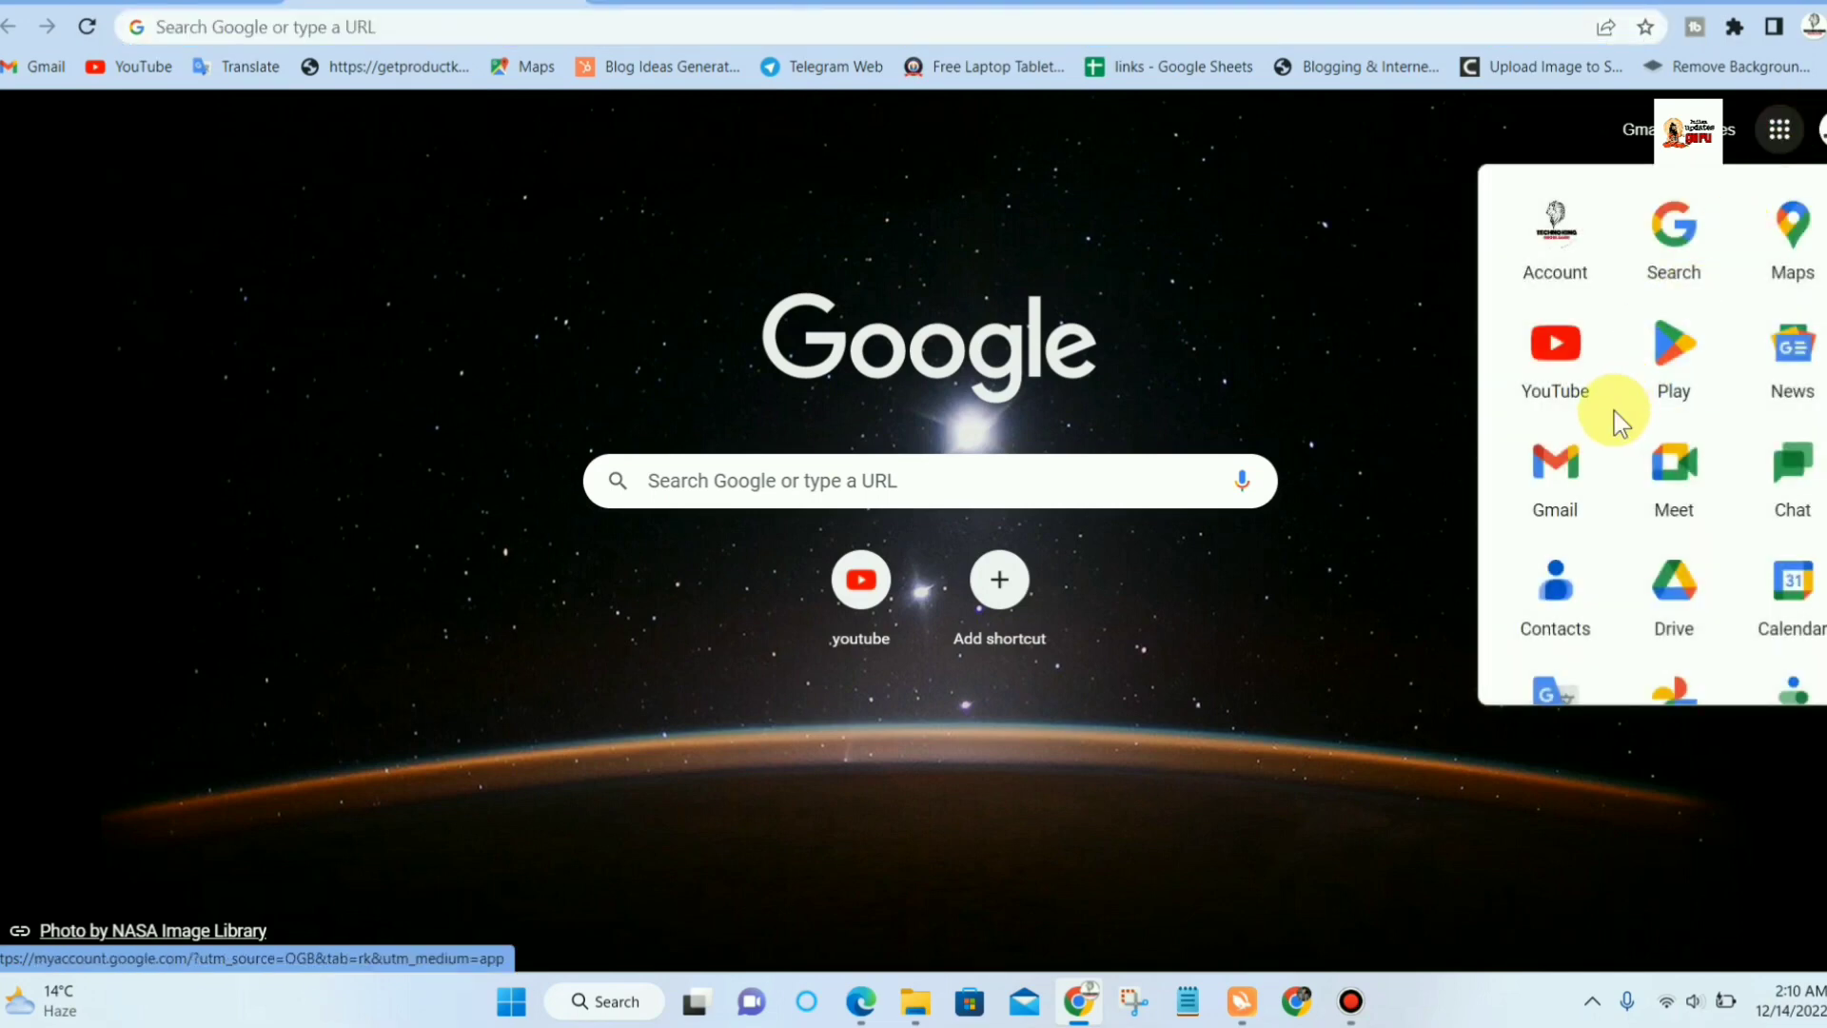
pyautogui.scroll(-5, 1618, 438)
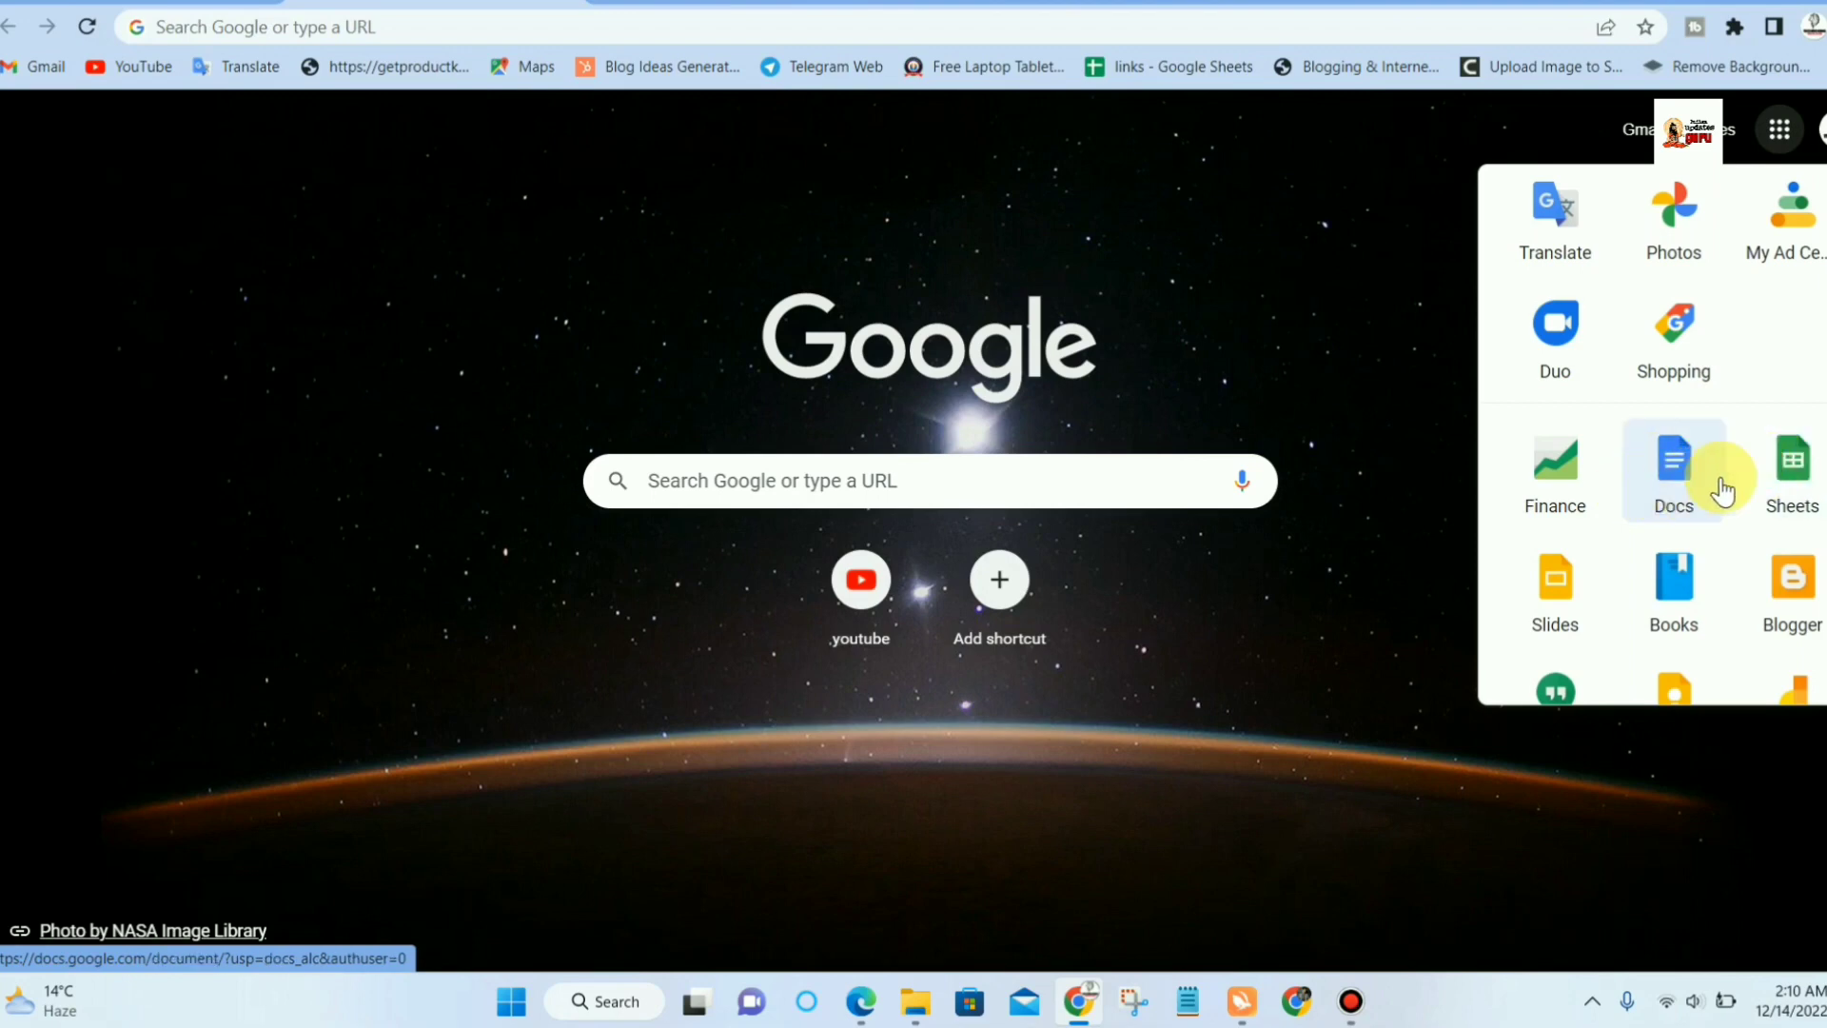
pyautogui.click(1656, 472)
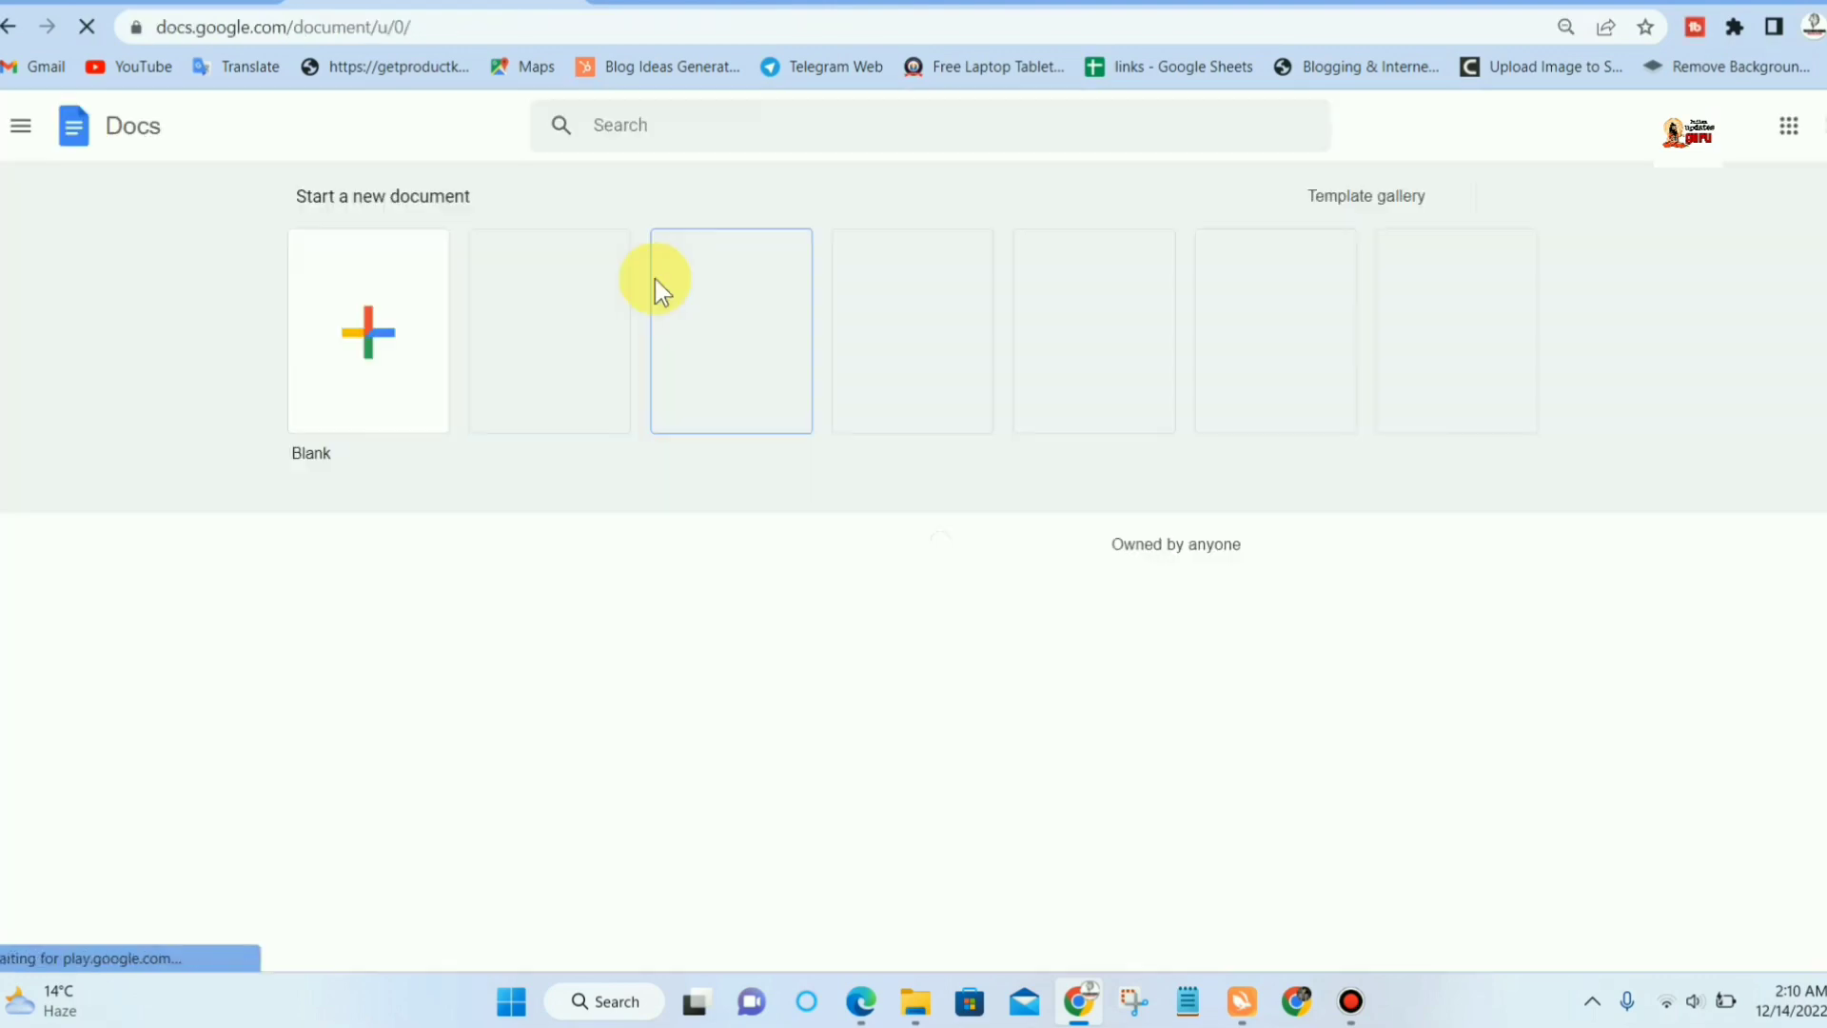
pyautogui.click(22, 133)
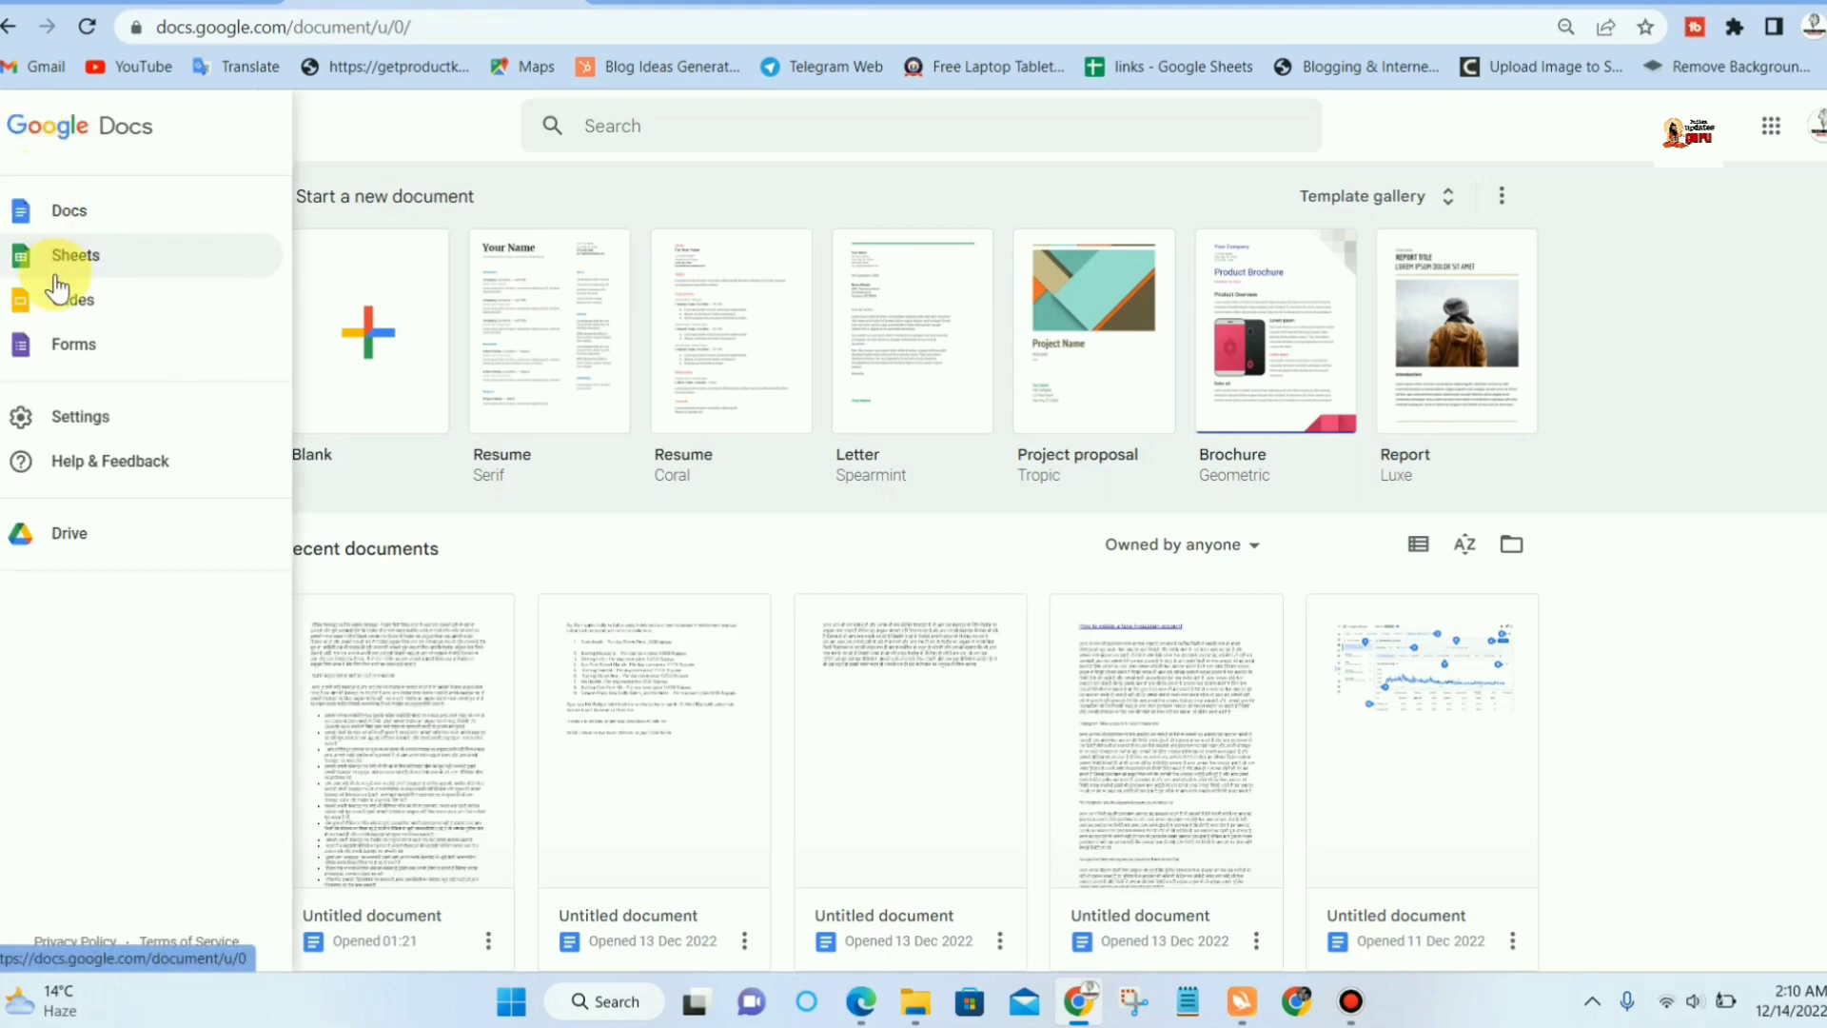
pyautogui.click(61, 344)
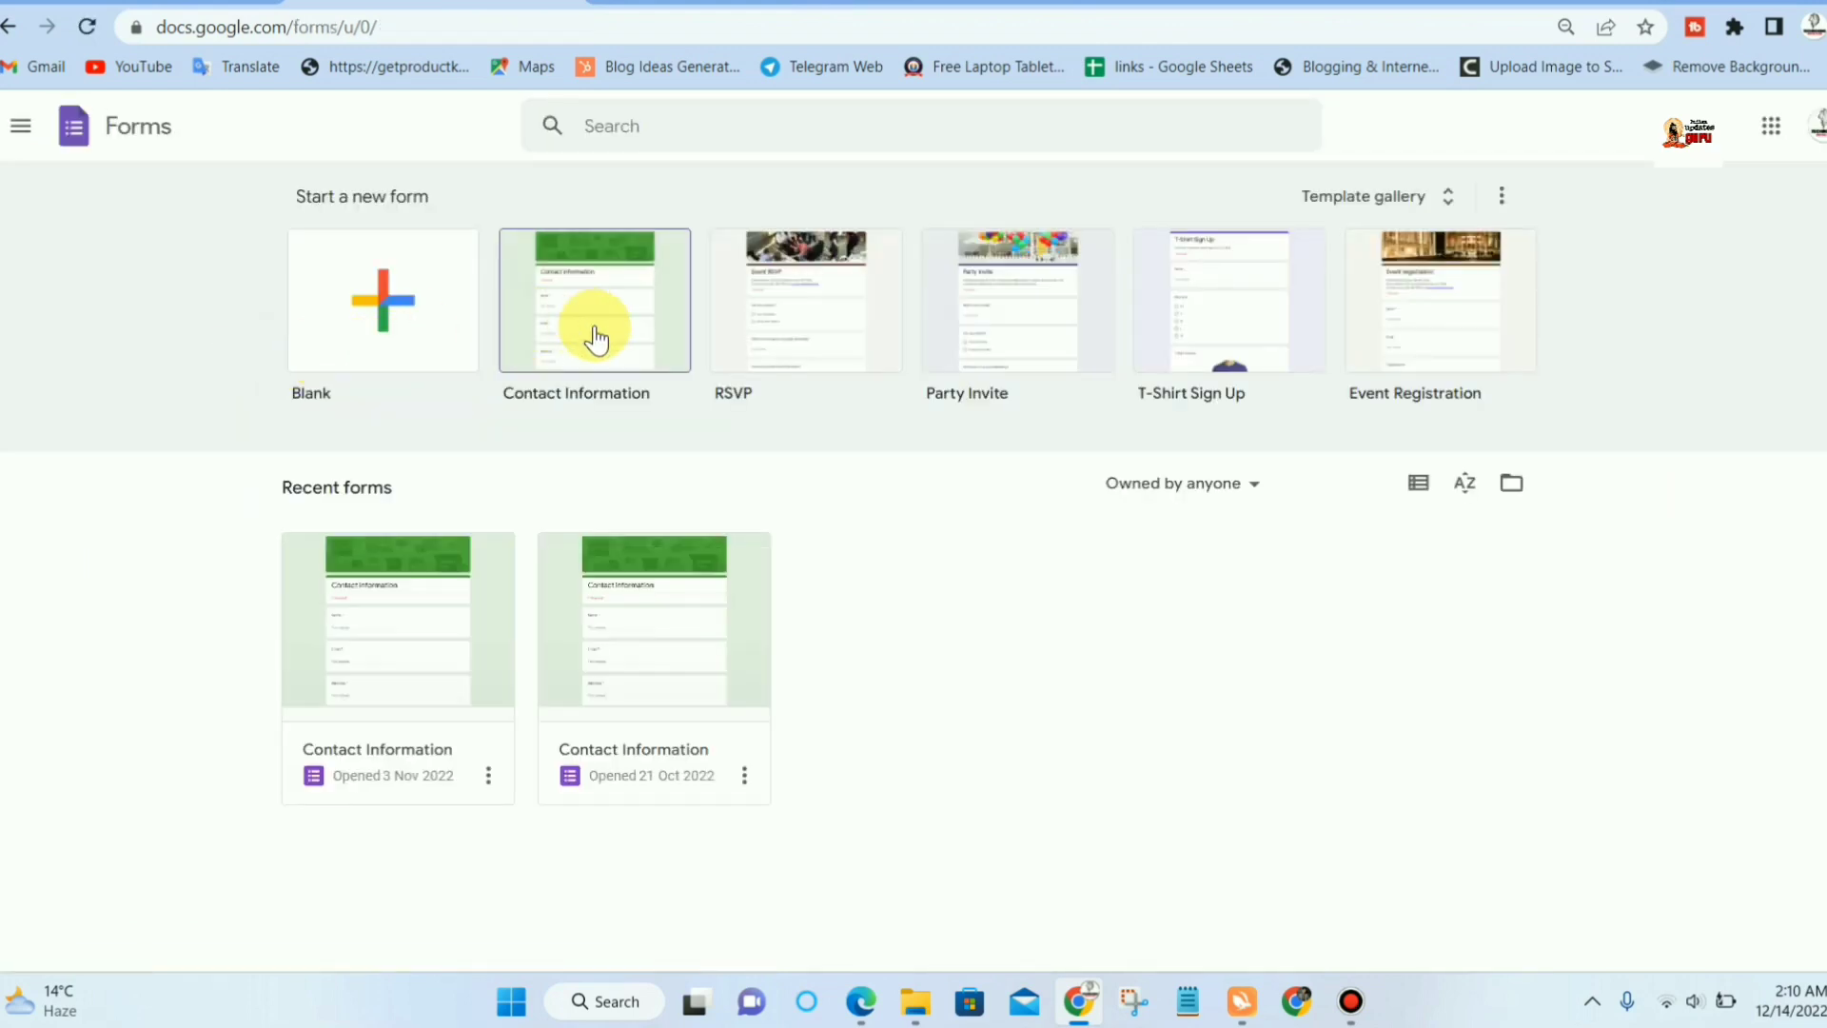
pyautogui.click(596, 340)
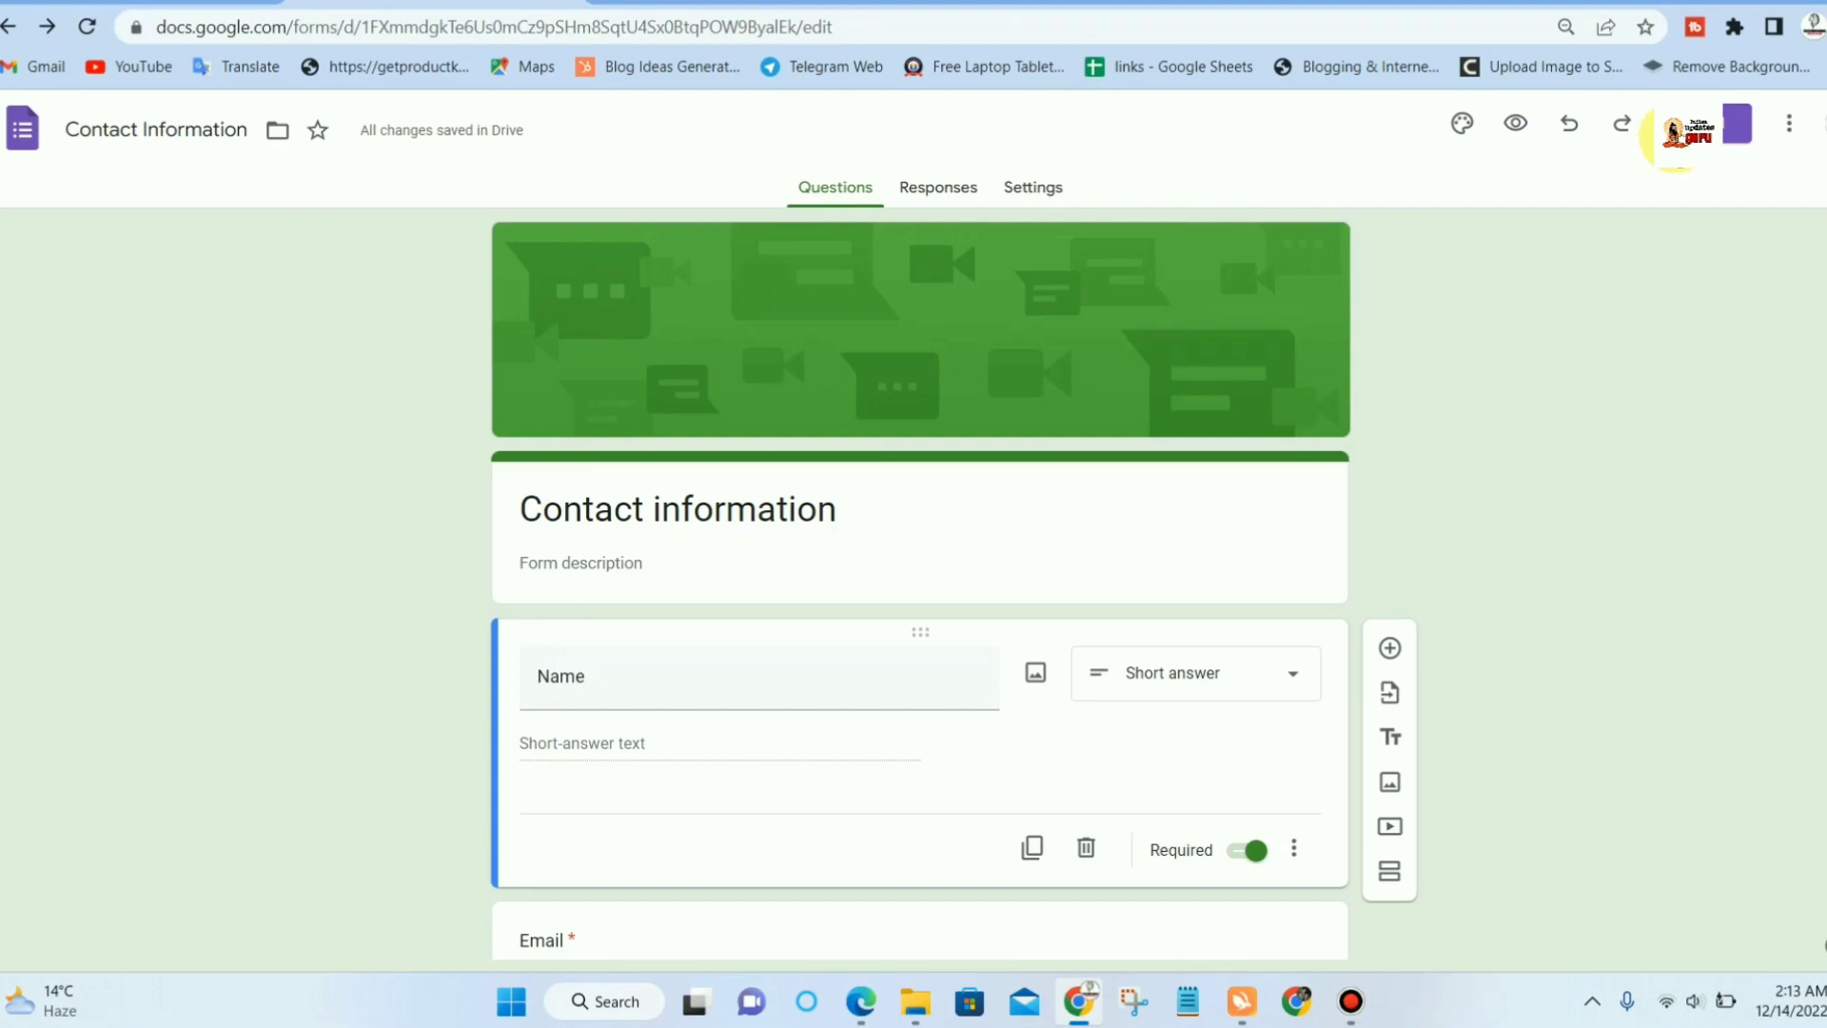
# - Copy the embed HTML code of the Contact Information form from its send options
pyautogui.click(1737, 123)
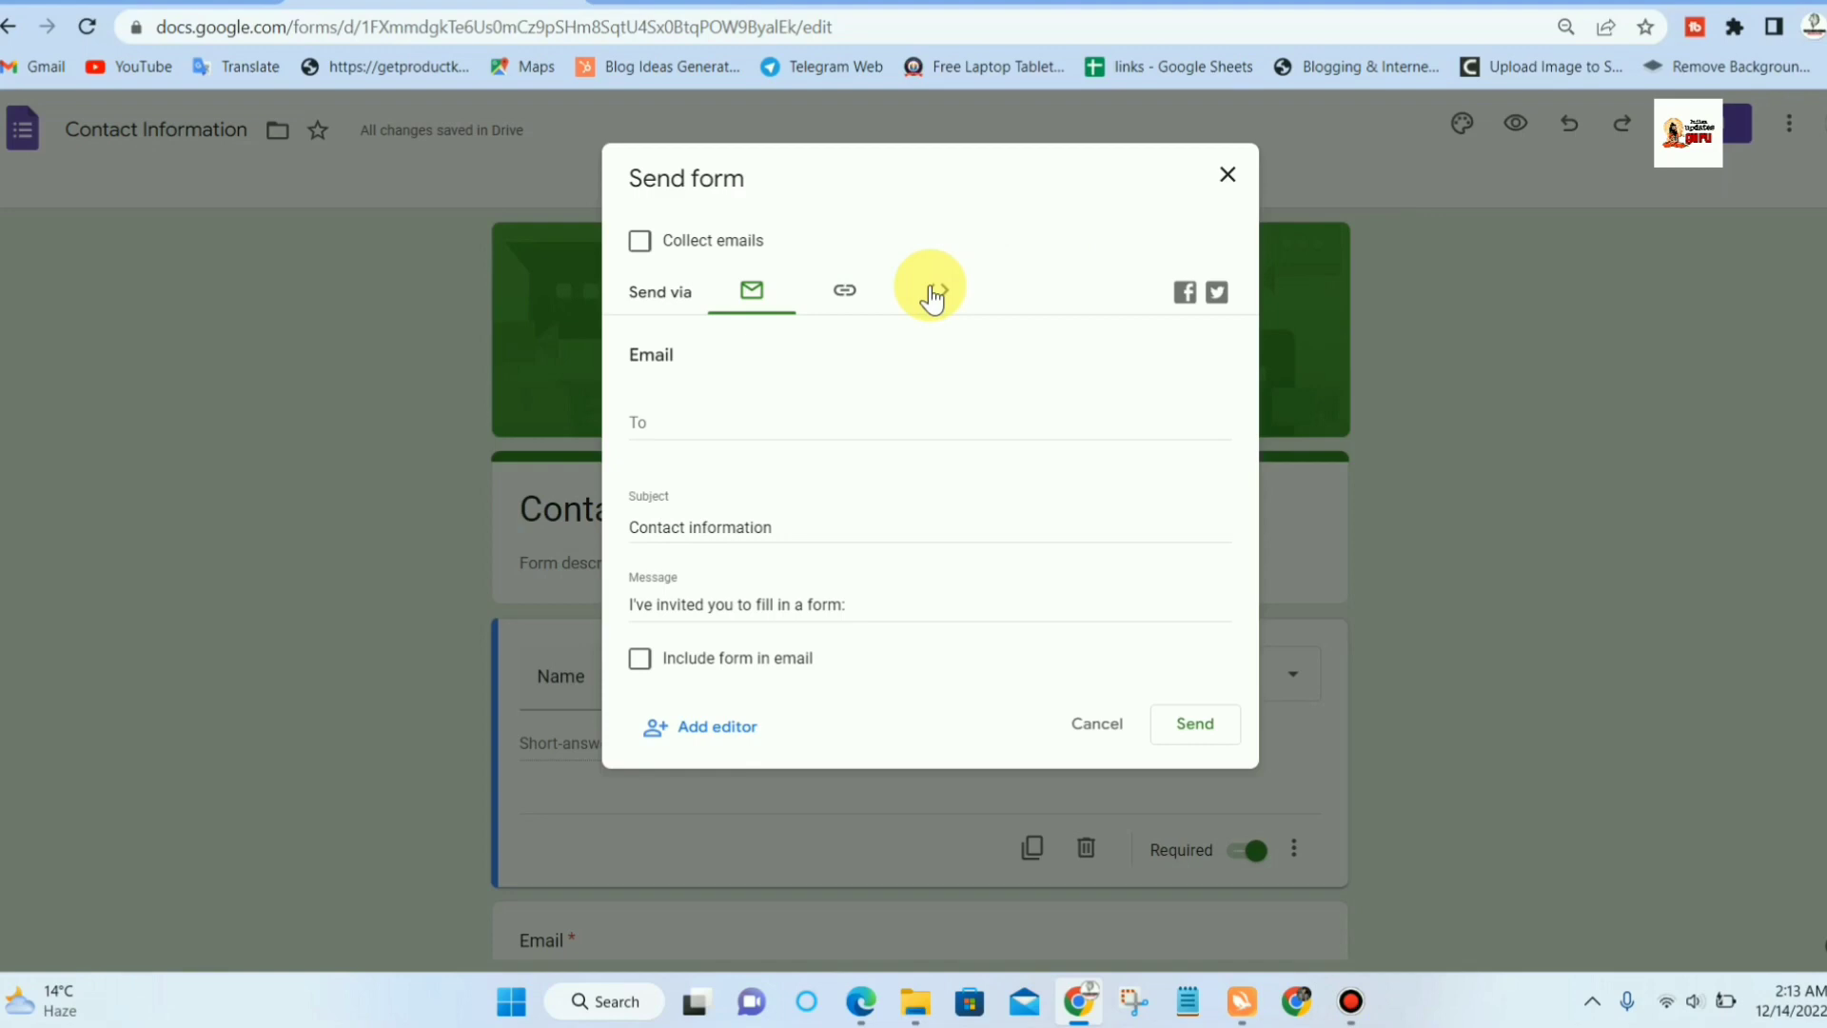
pyautogui.click(932, 297)
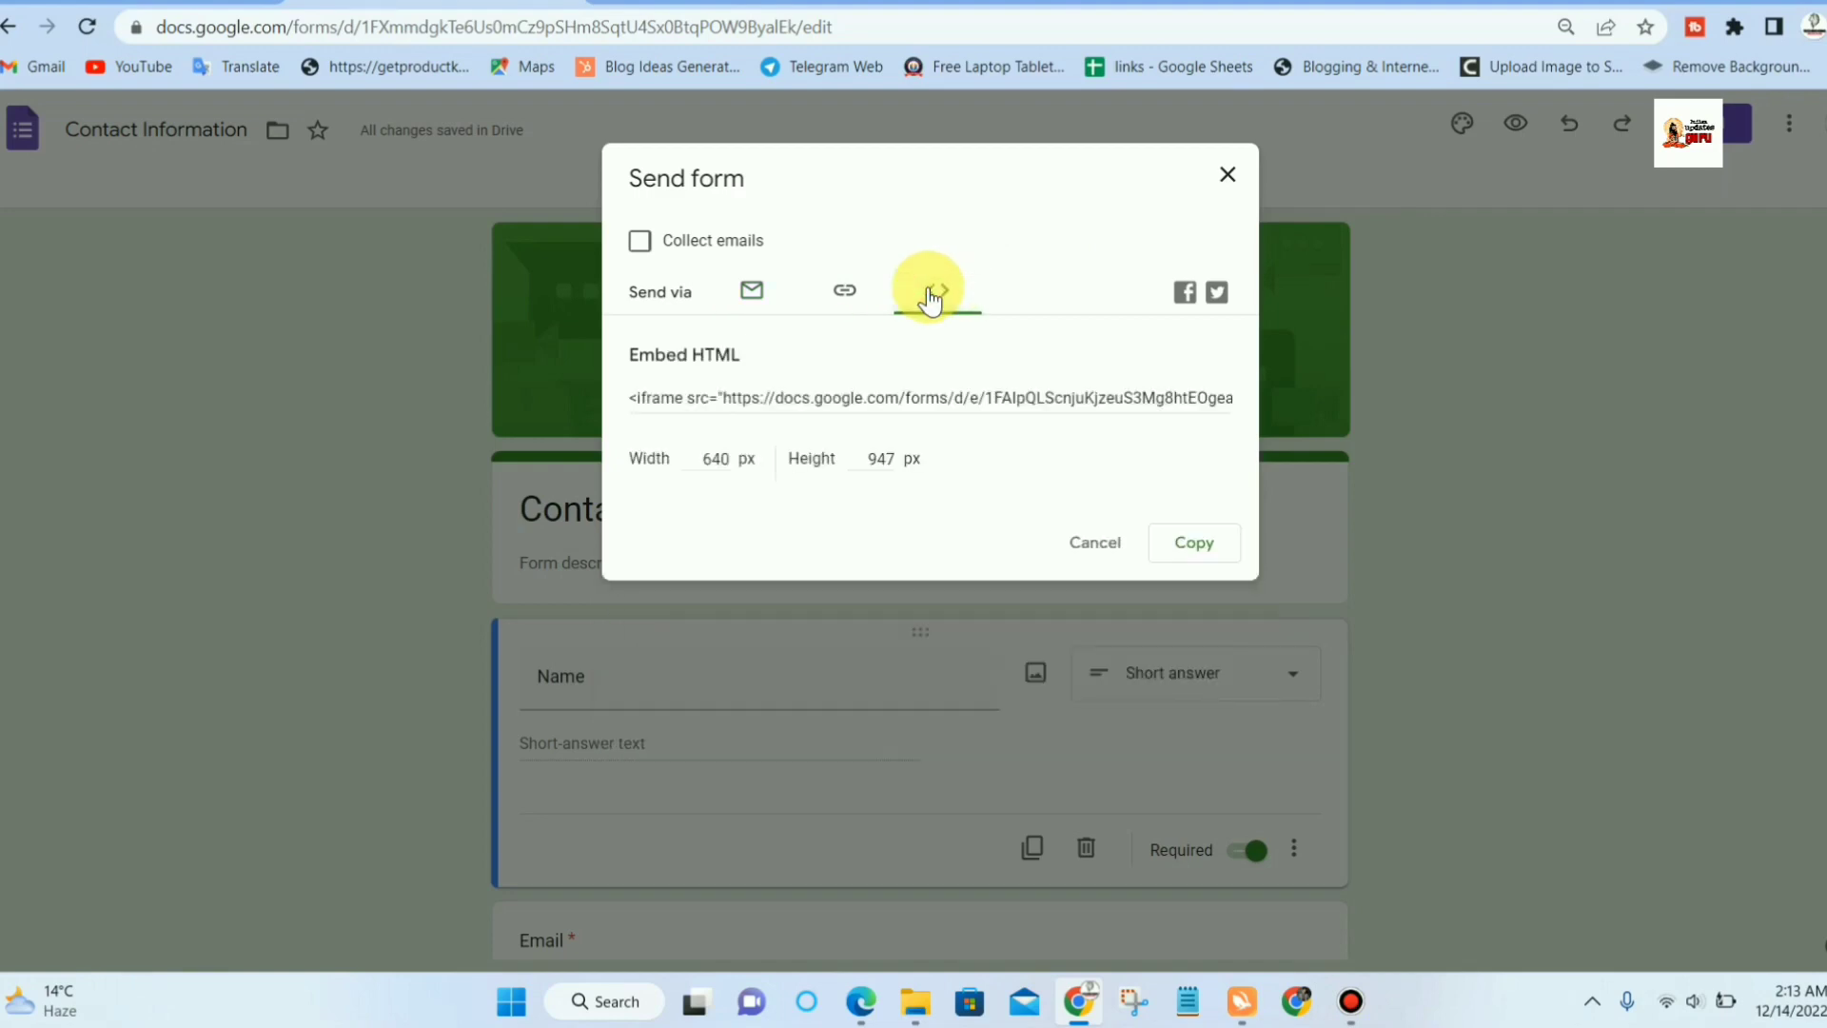
pyautogui.click(1178, 544)
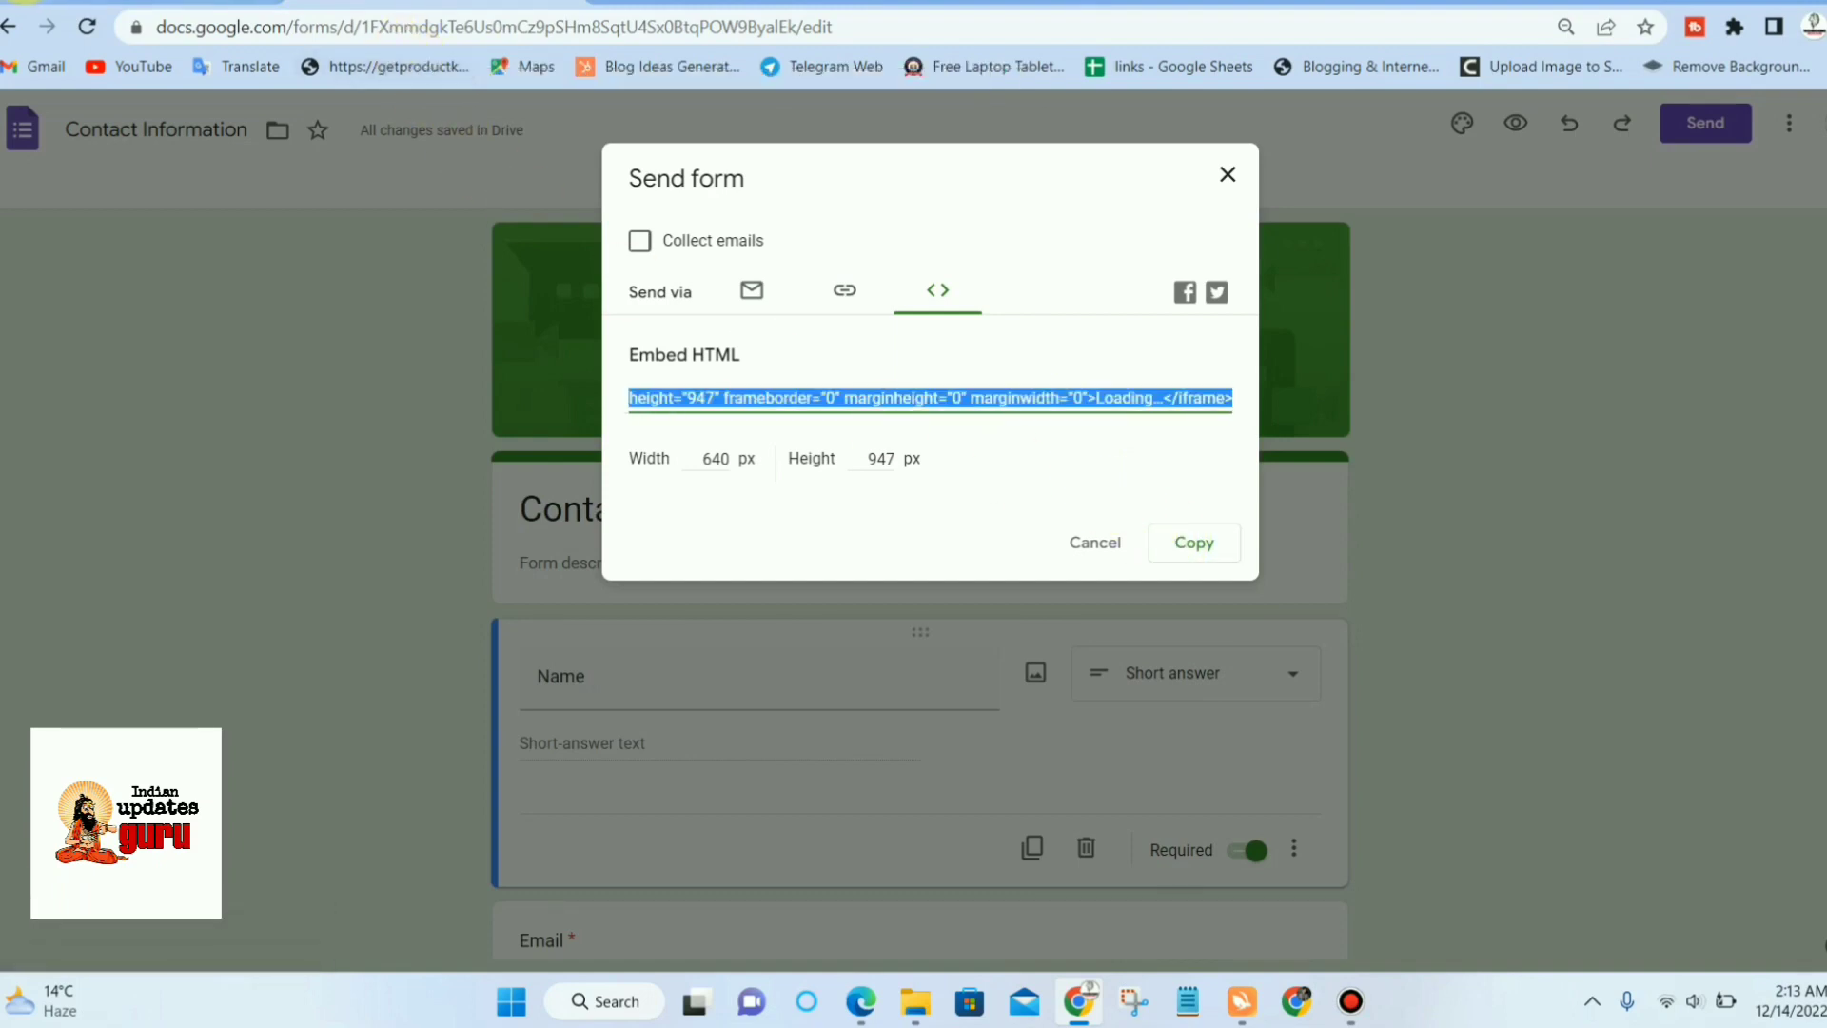
# - Switch back to Blogger, leave the existing Contact us page and create a new page
pyautogui.click(149, 3)
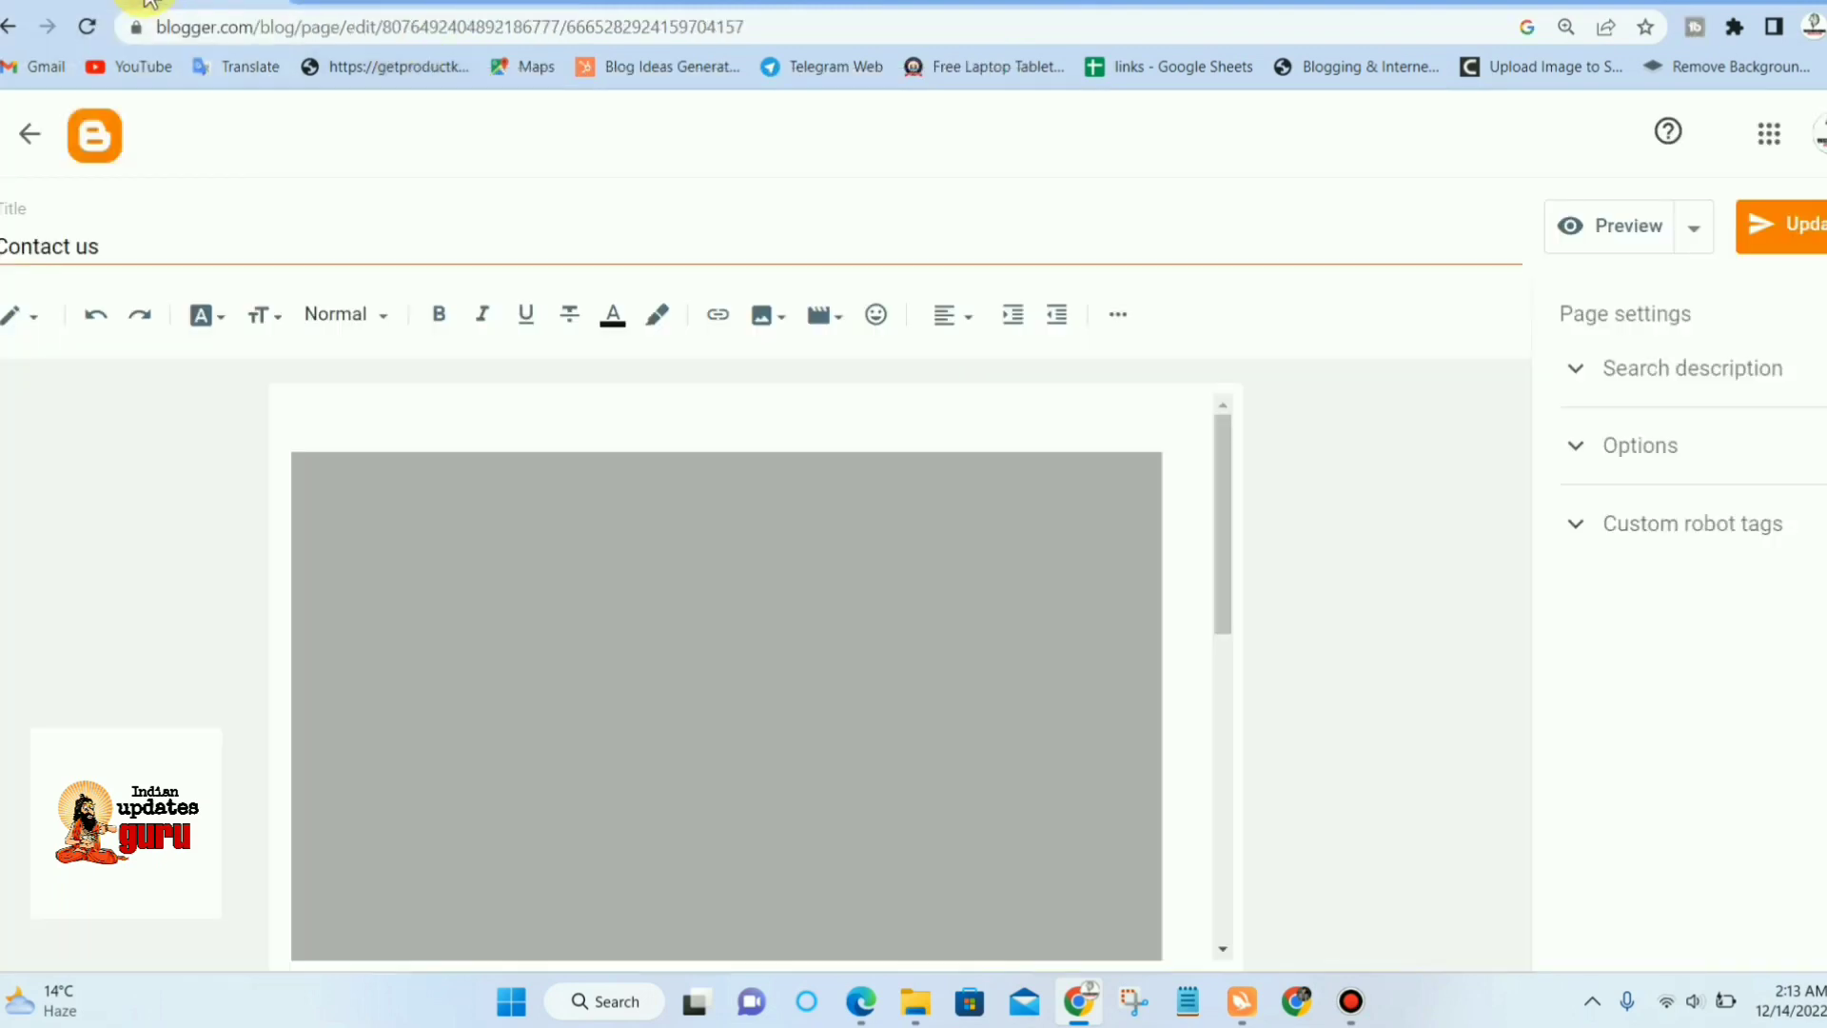
pyautogui.click(18, 133)
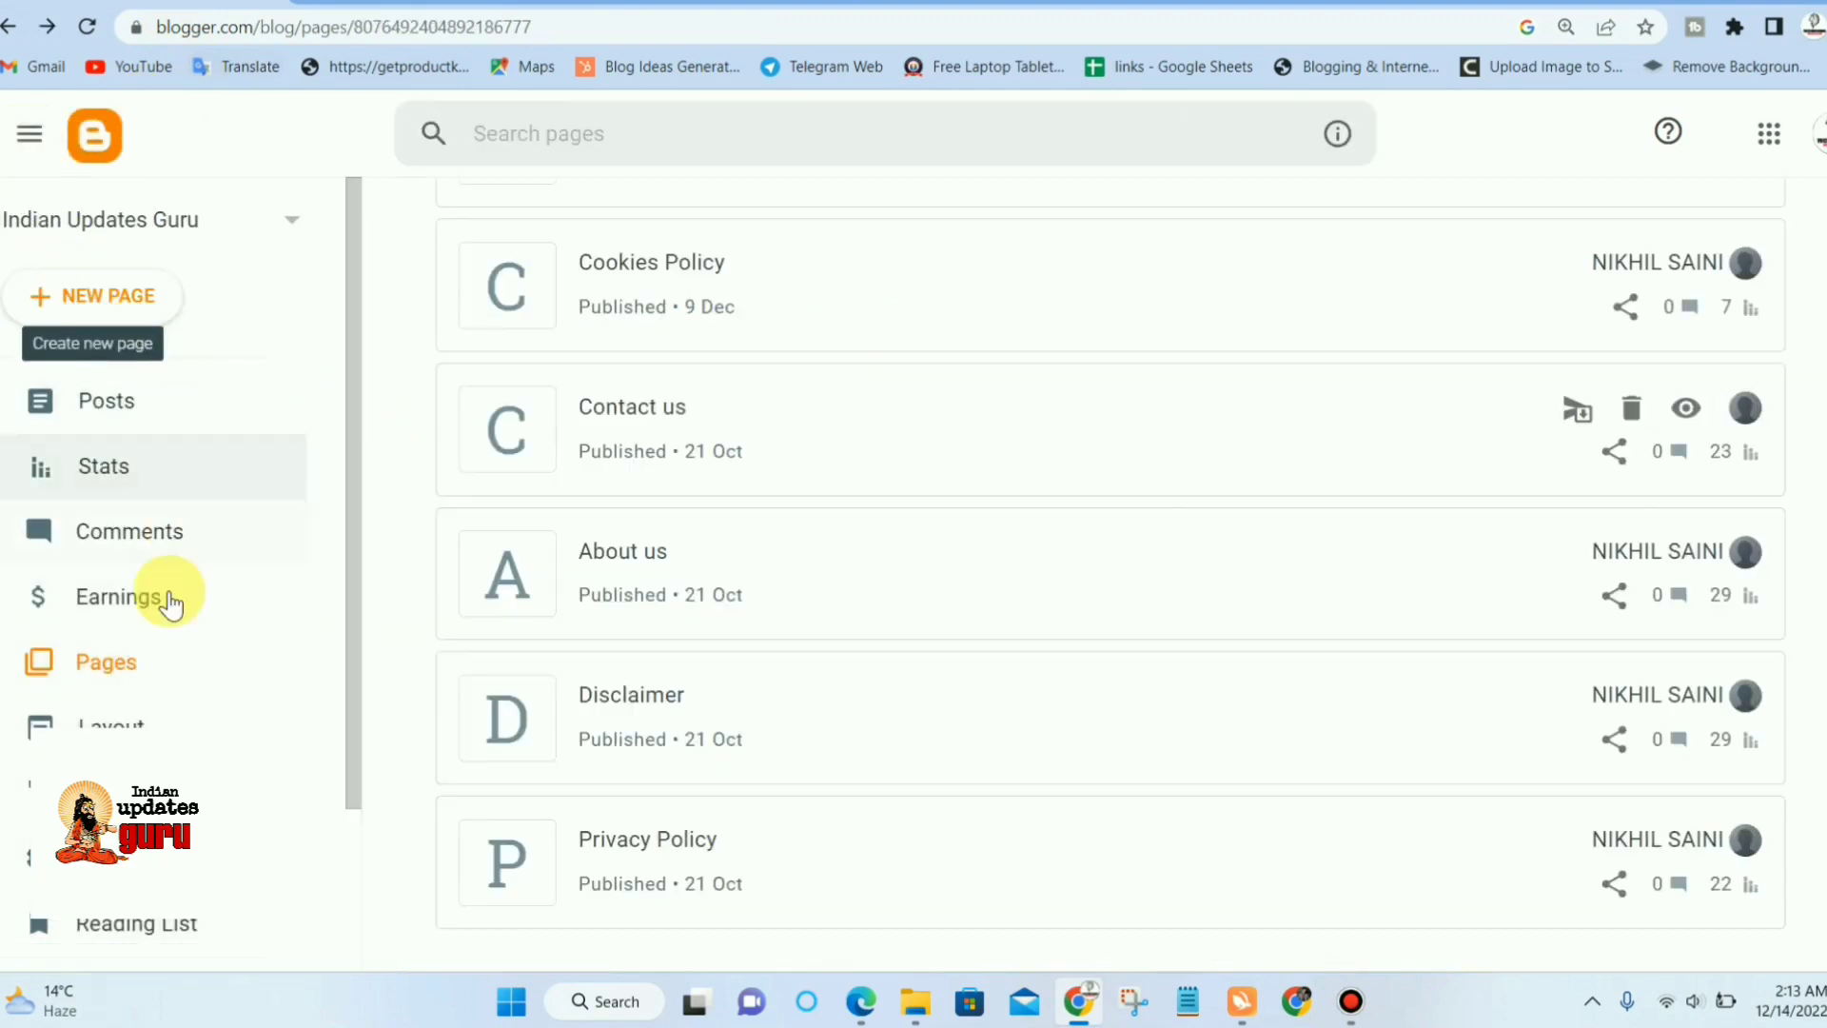
pyautogui.click(127, 676)
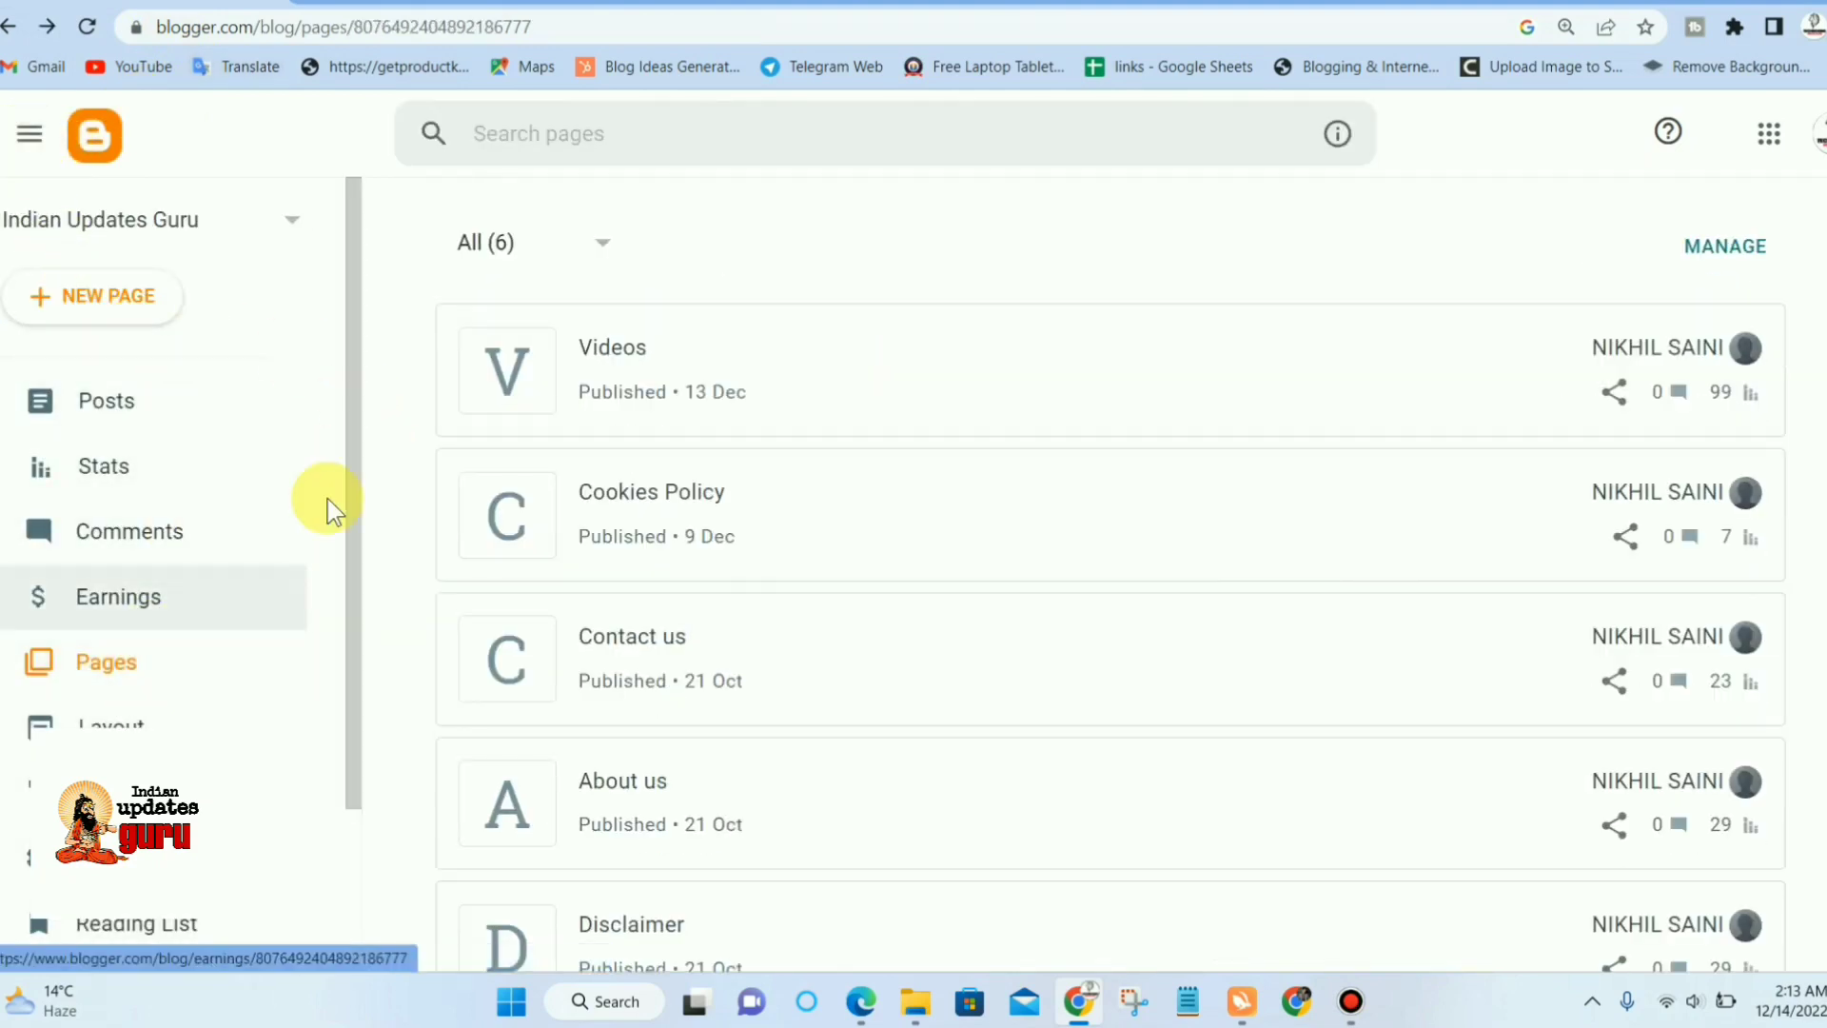
pyautogui.click(114, 303)
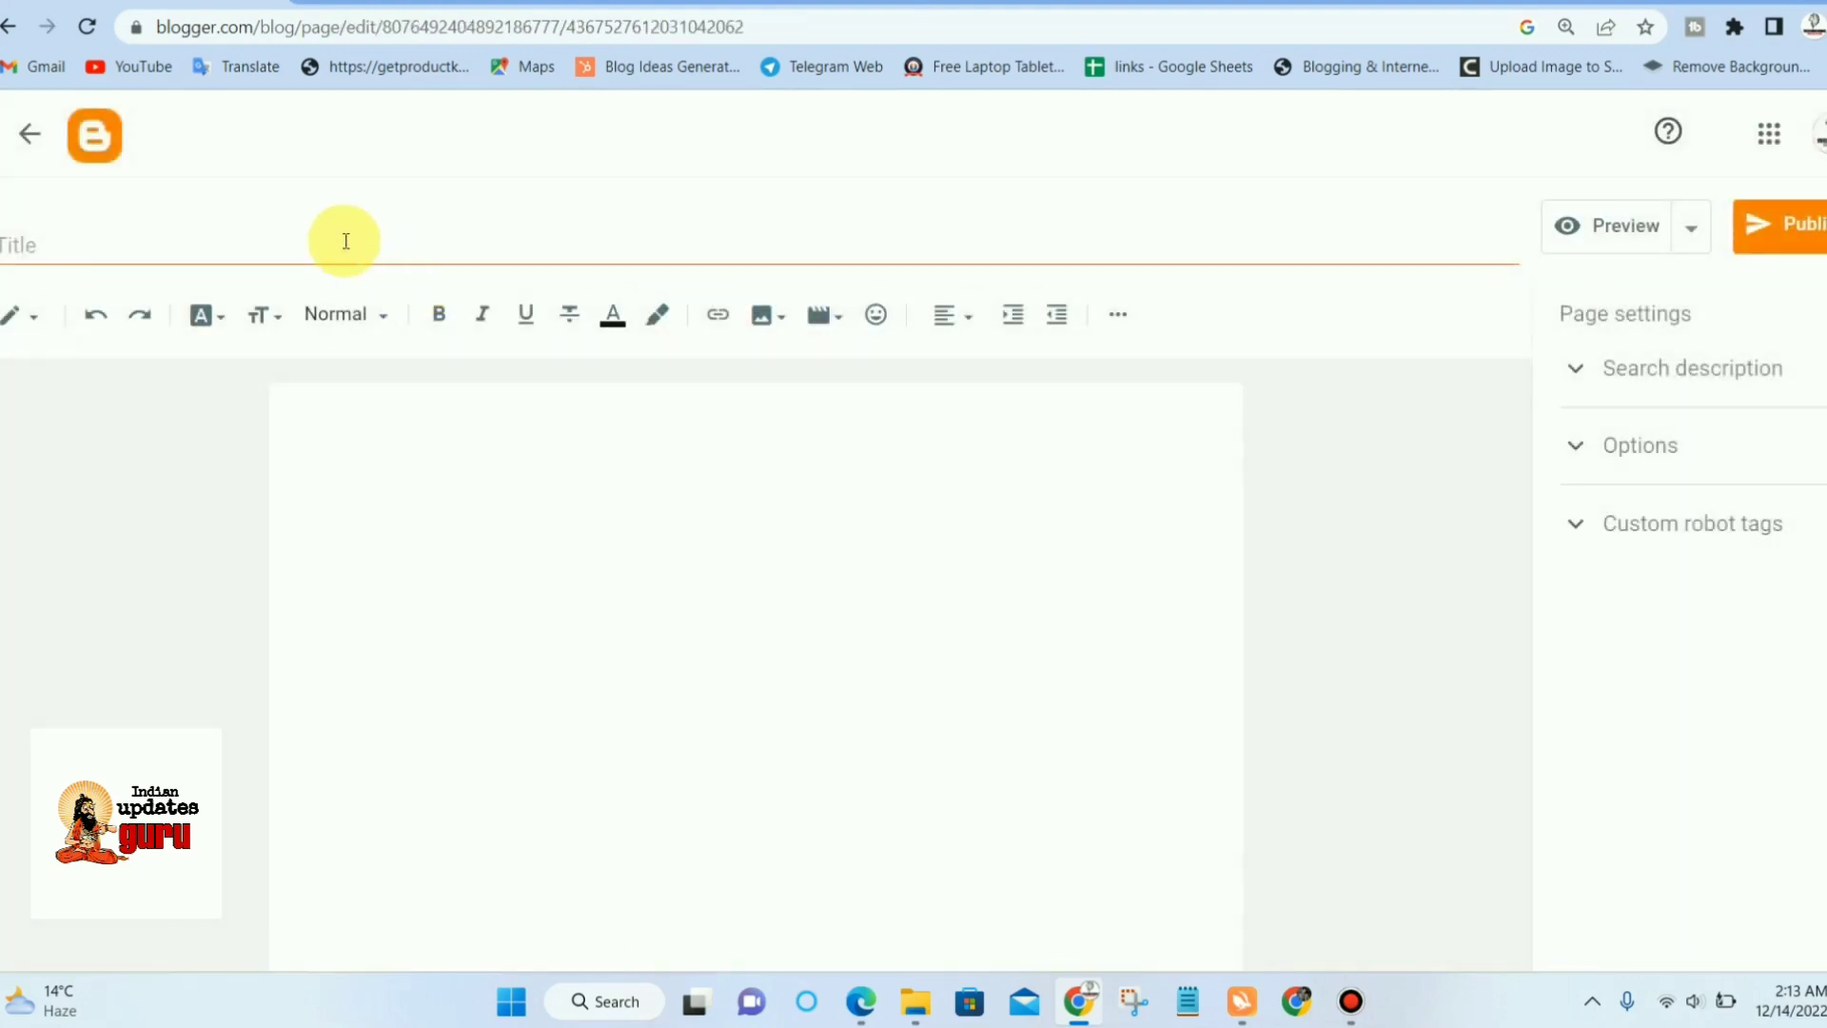
# - Title the new page "contact us"
pyautogui.click(346, 240)
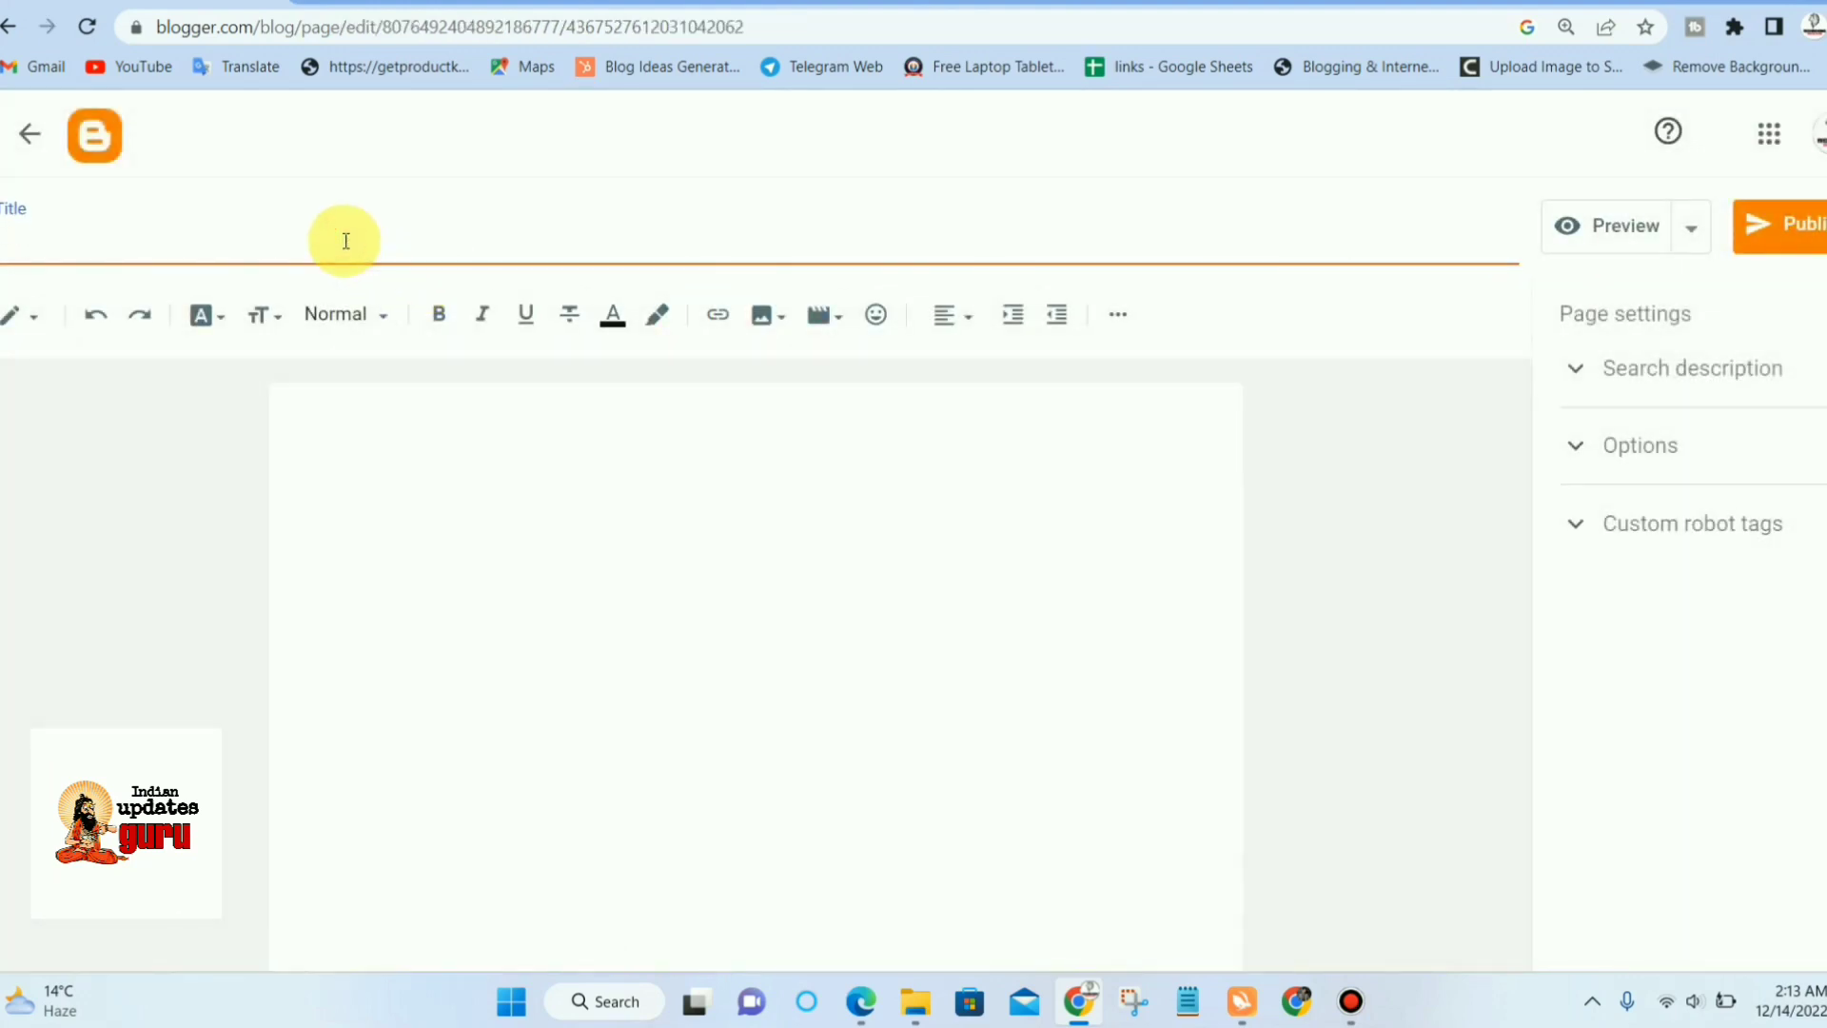
pyautogui.write('contect us')
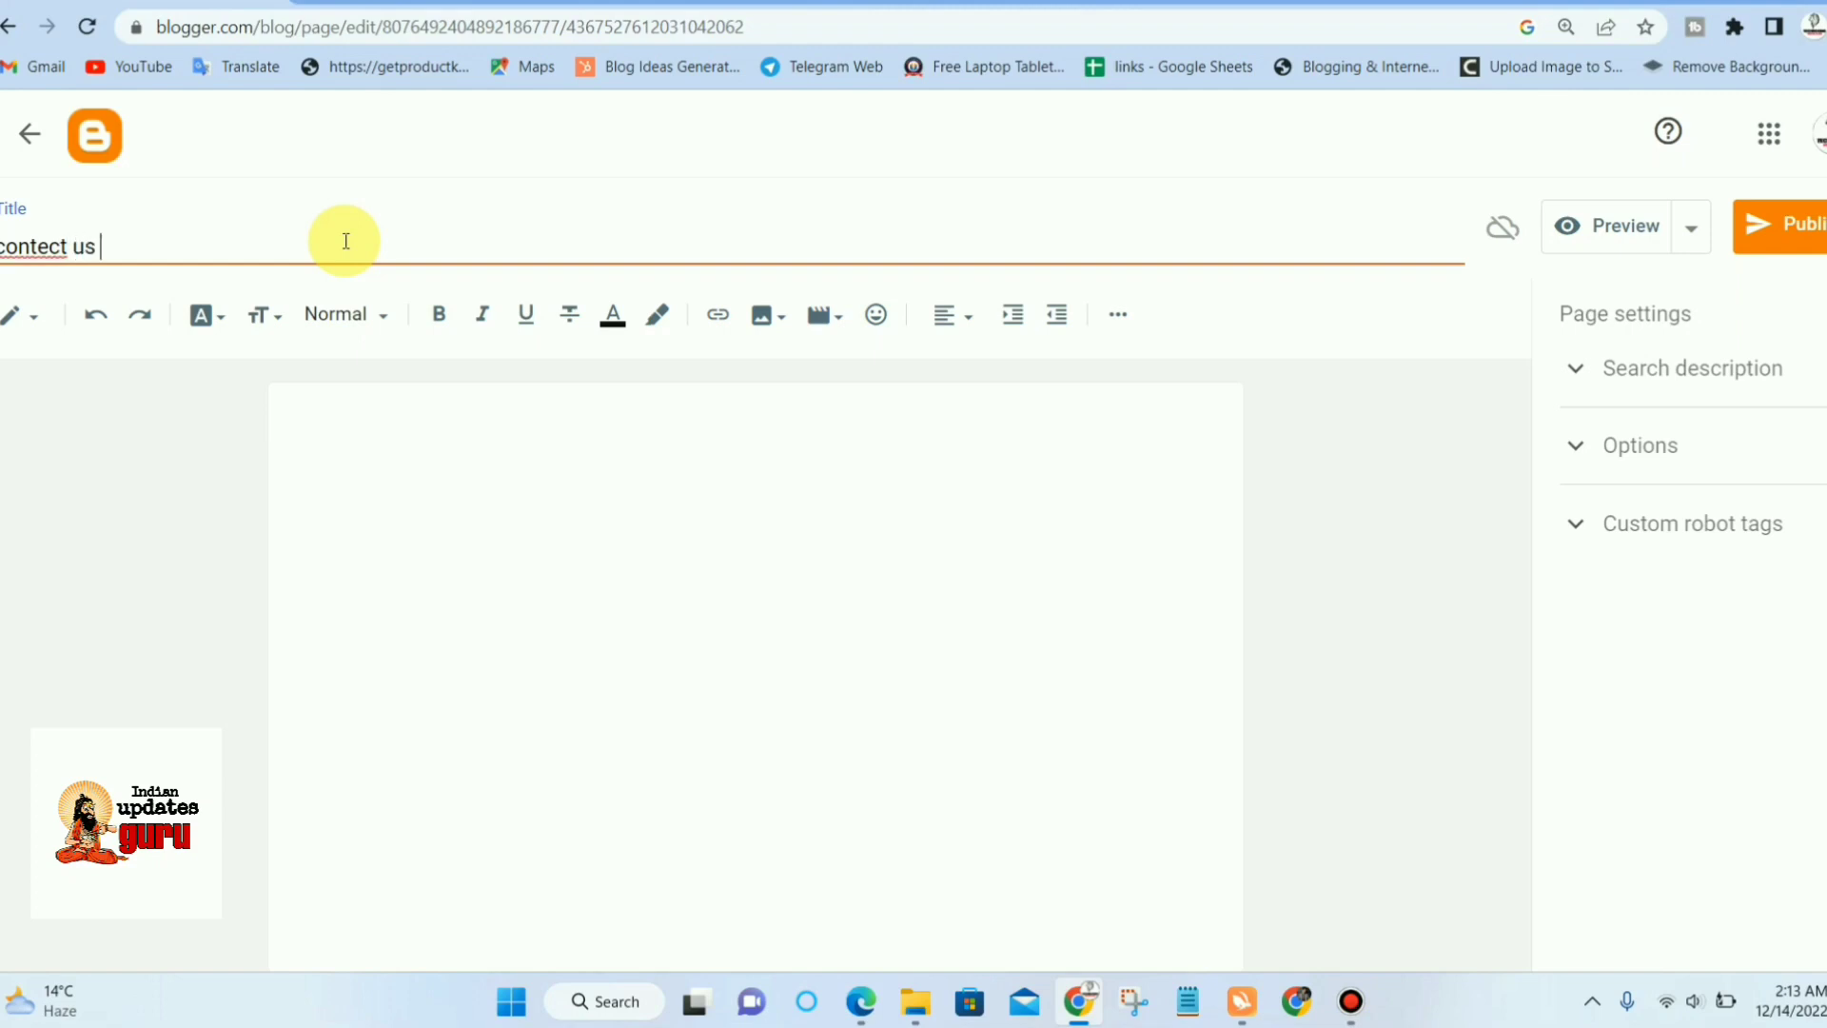
pyautogui.click(45, 246)
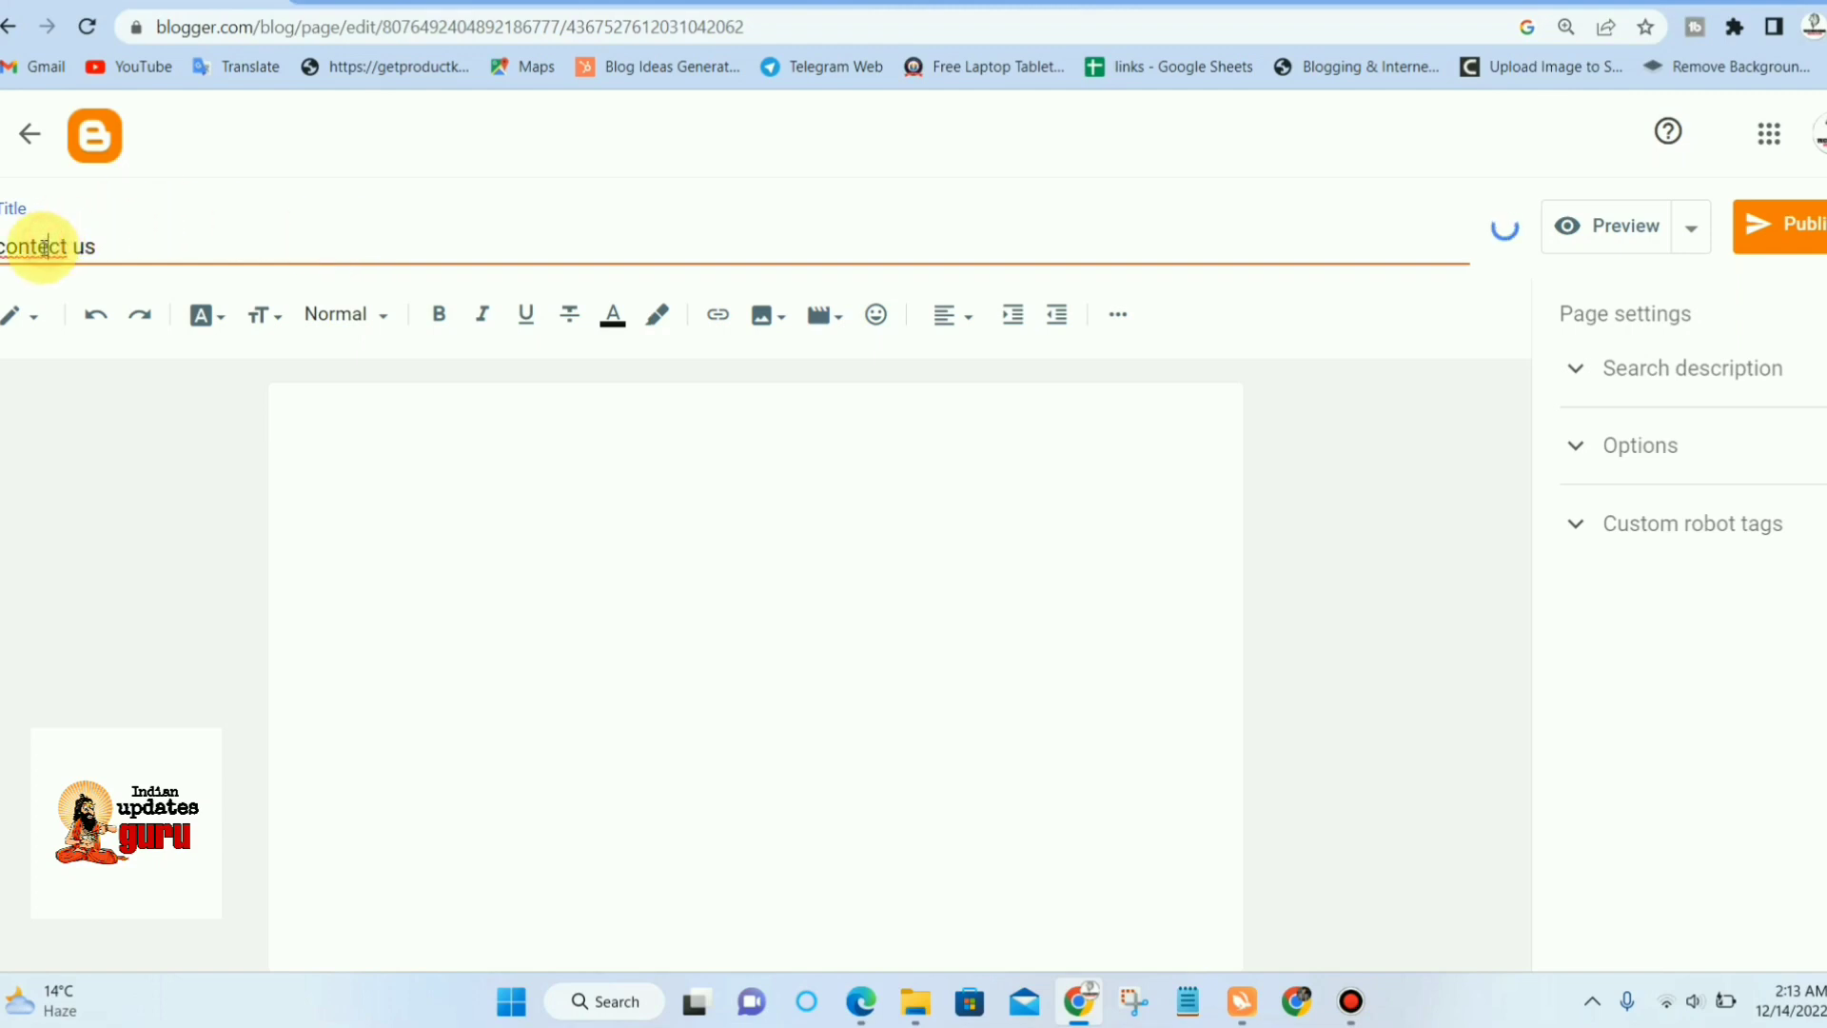
pyautogui.moveTo(60, 247); pyautogui.dragTo(2, 249)
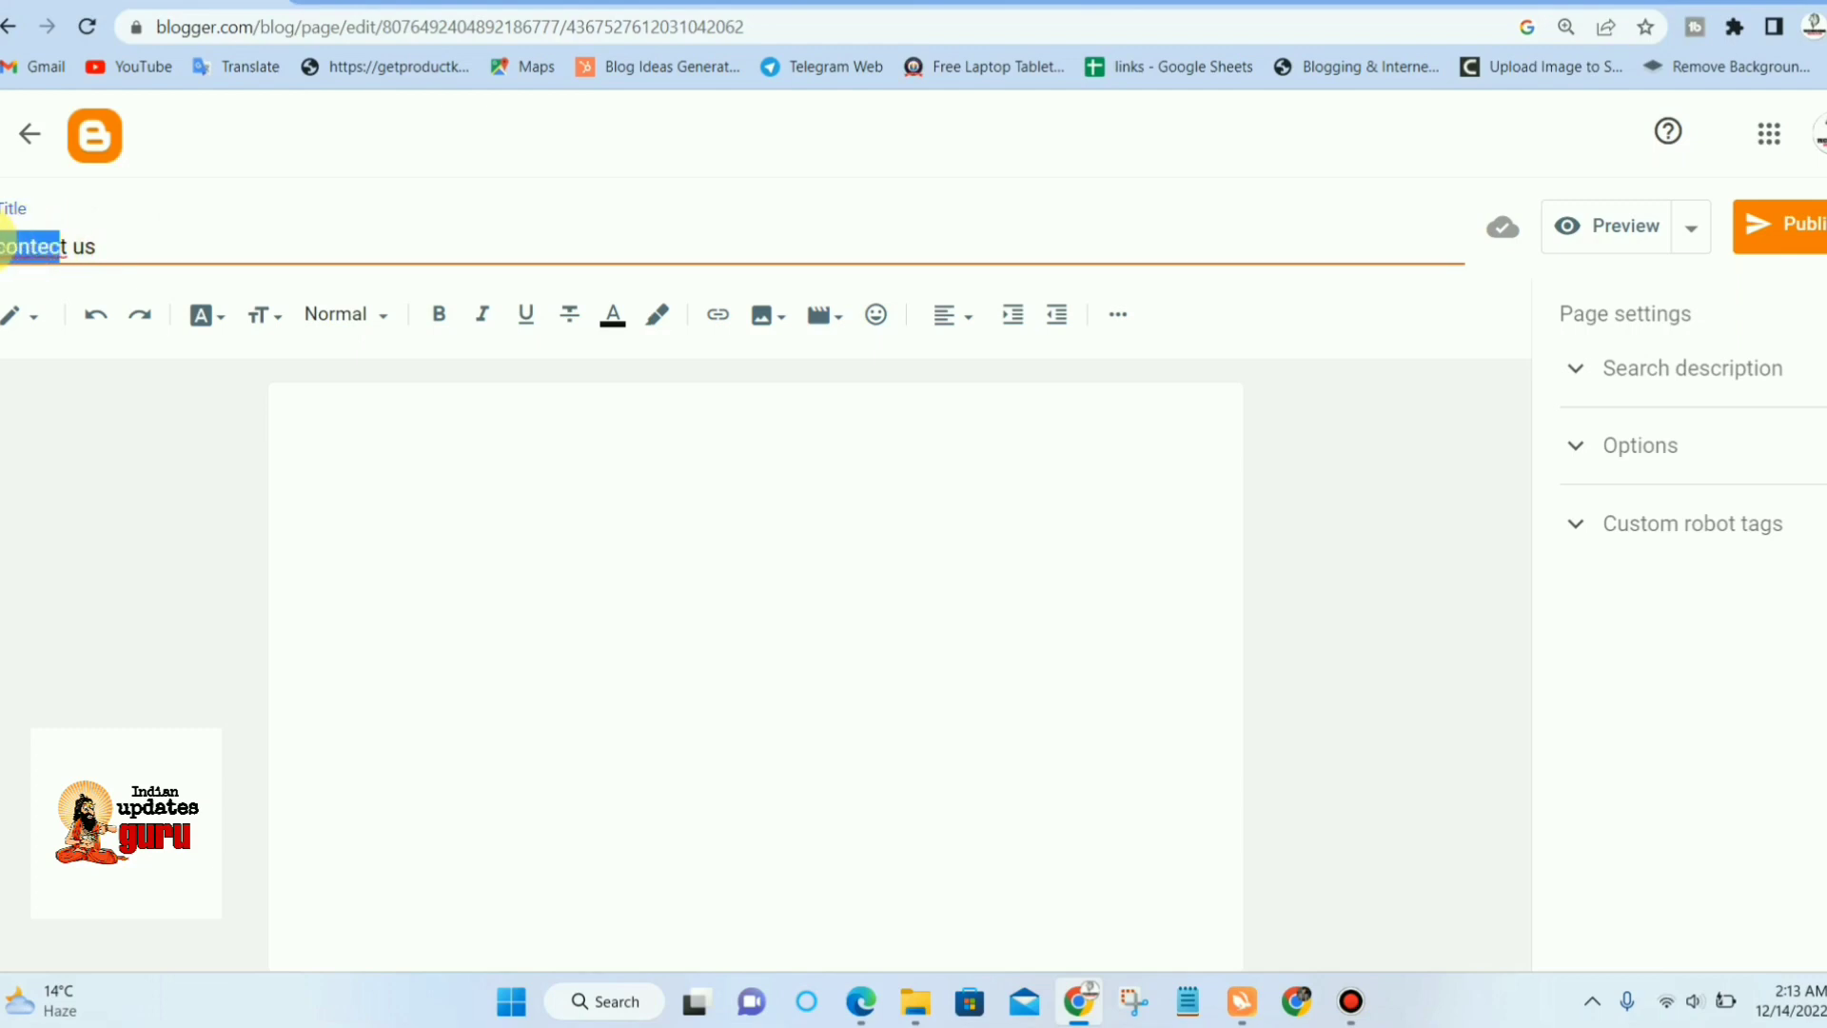
pyautogui.doubleClick(8, 244)
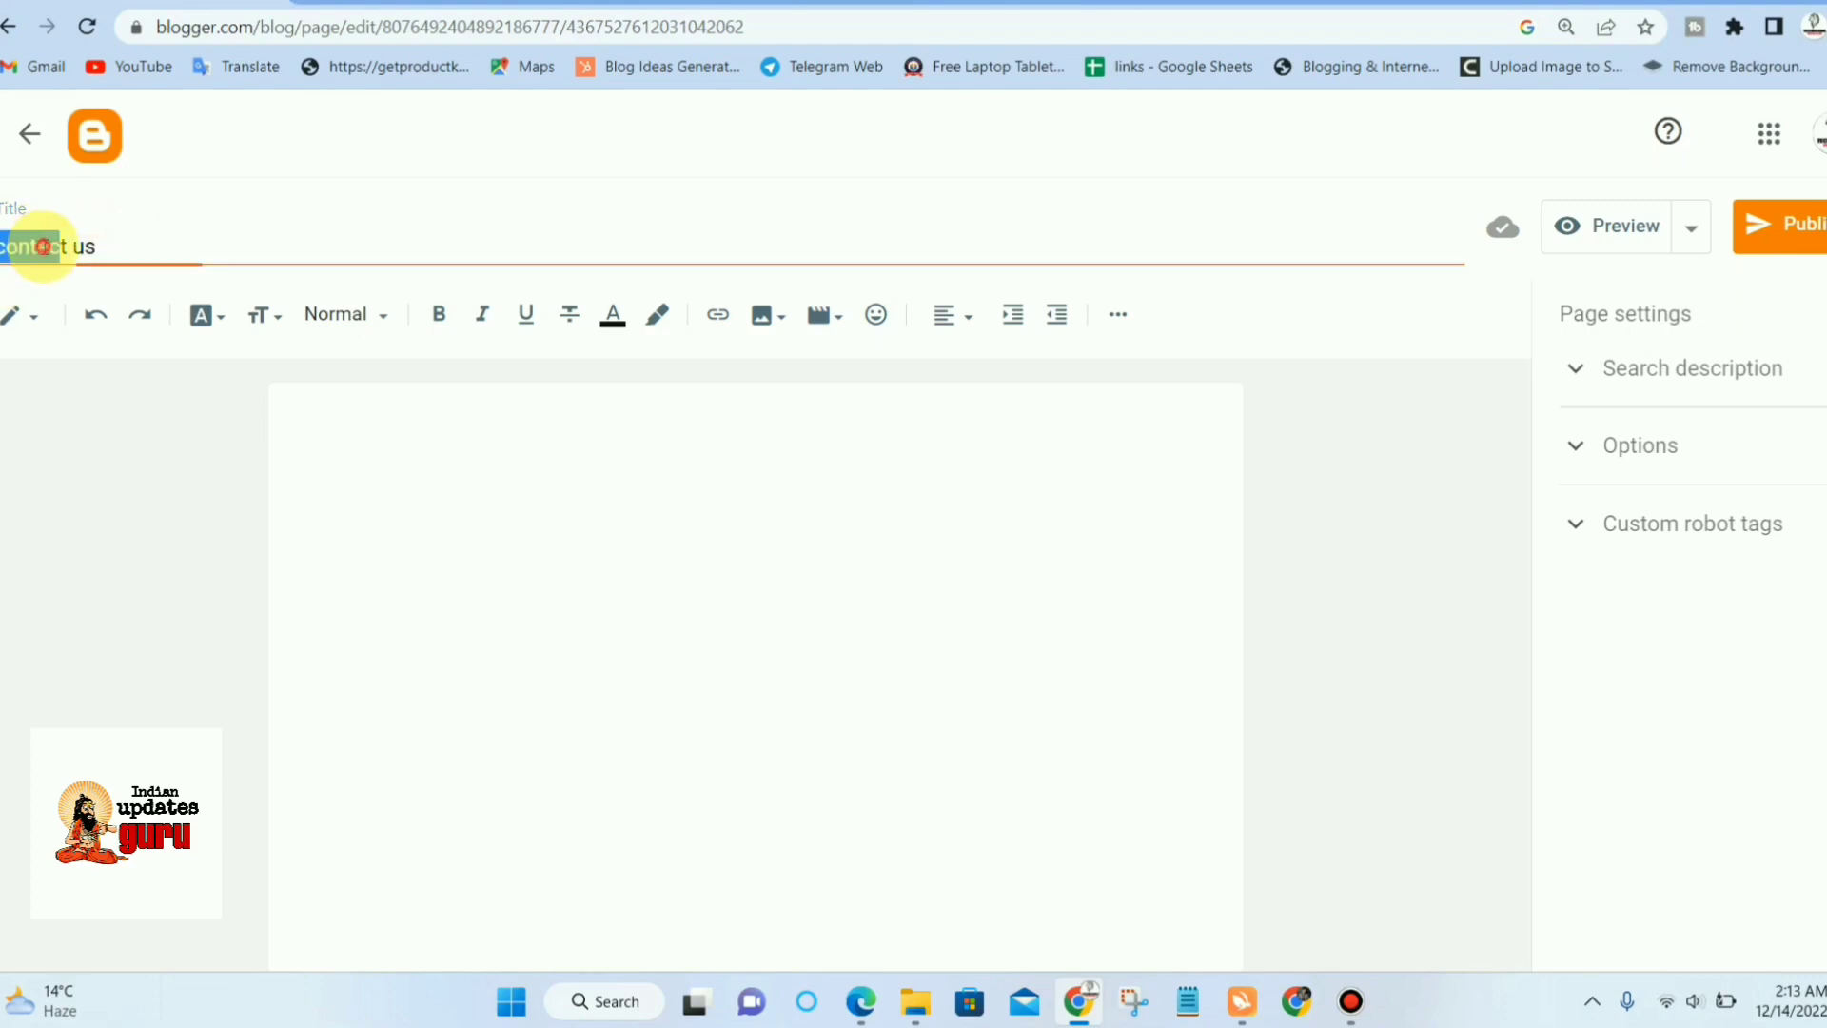
pyautogui.click(44, 246)
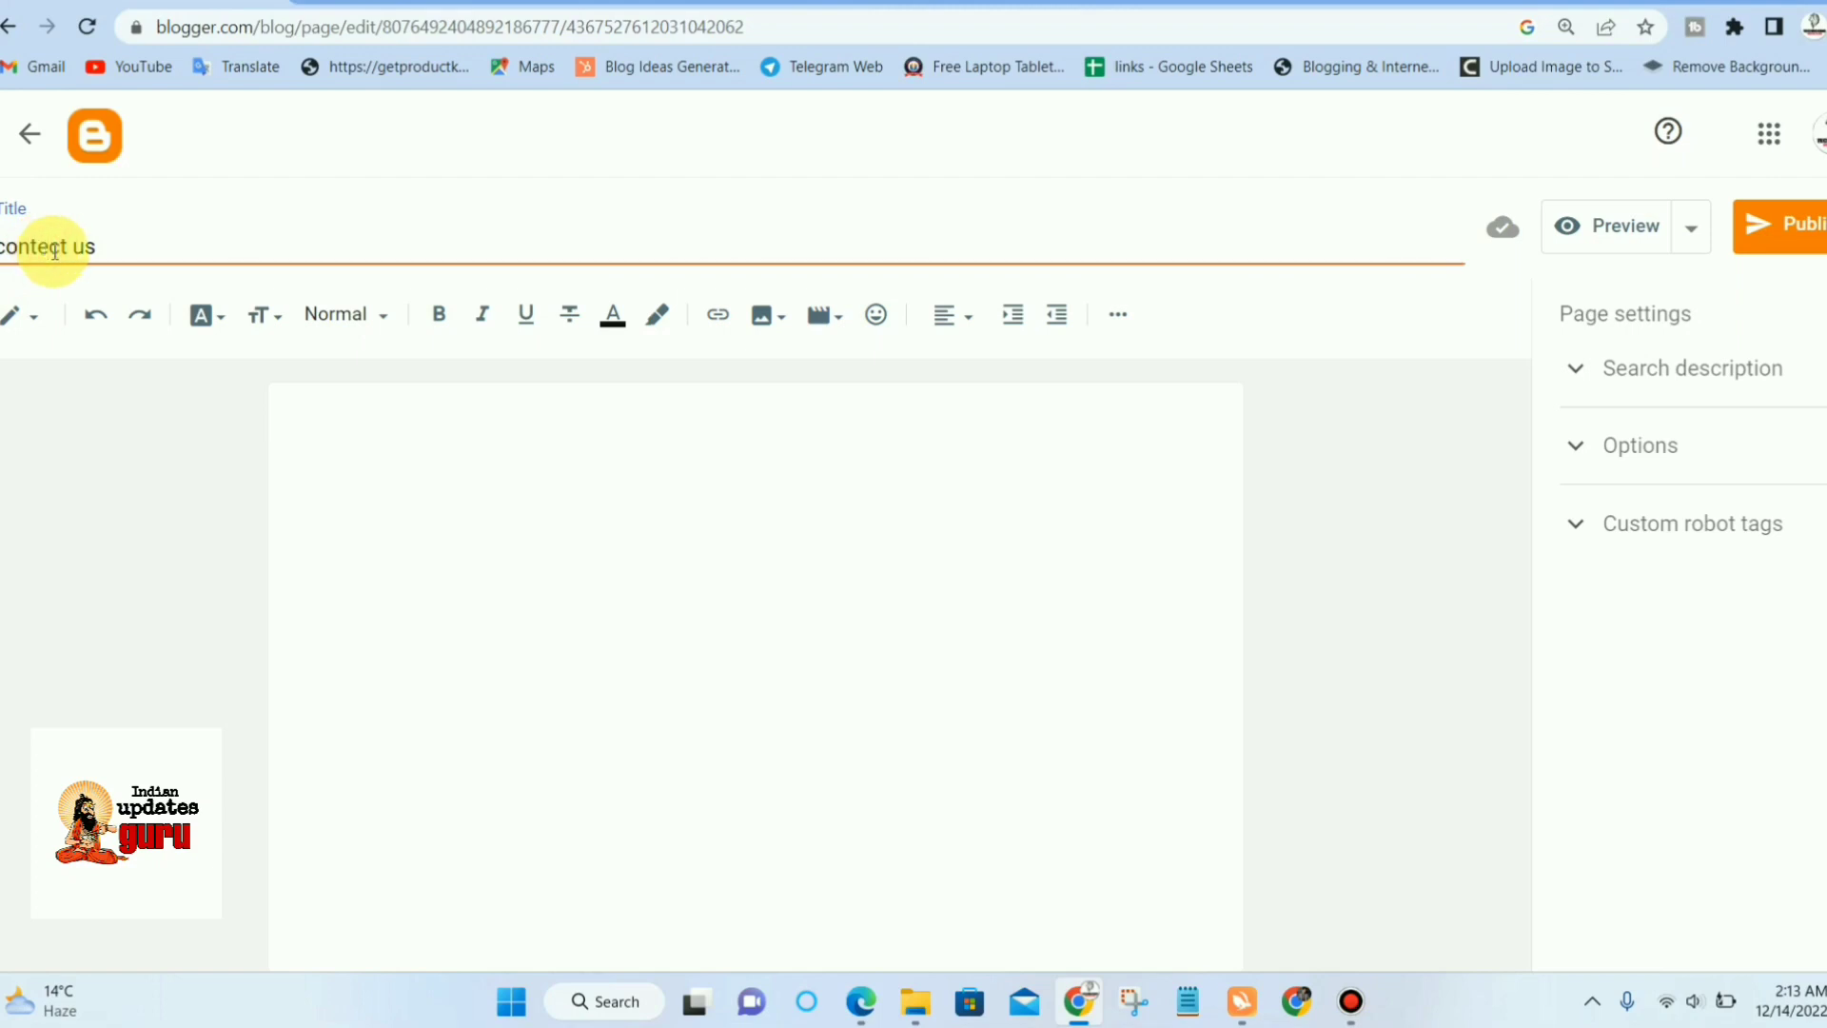
pyautogui.press('BackSpace')
pyautogui.write('a')
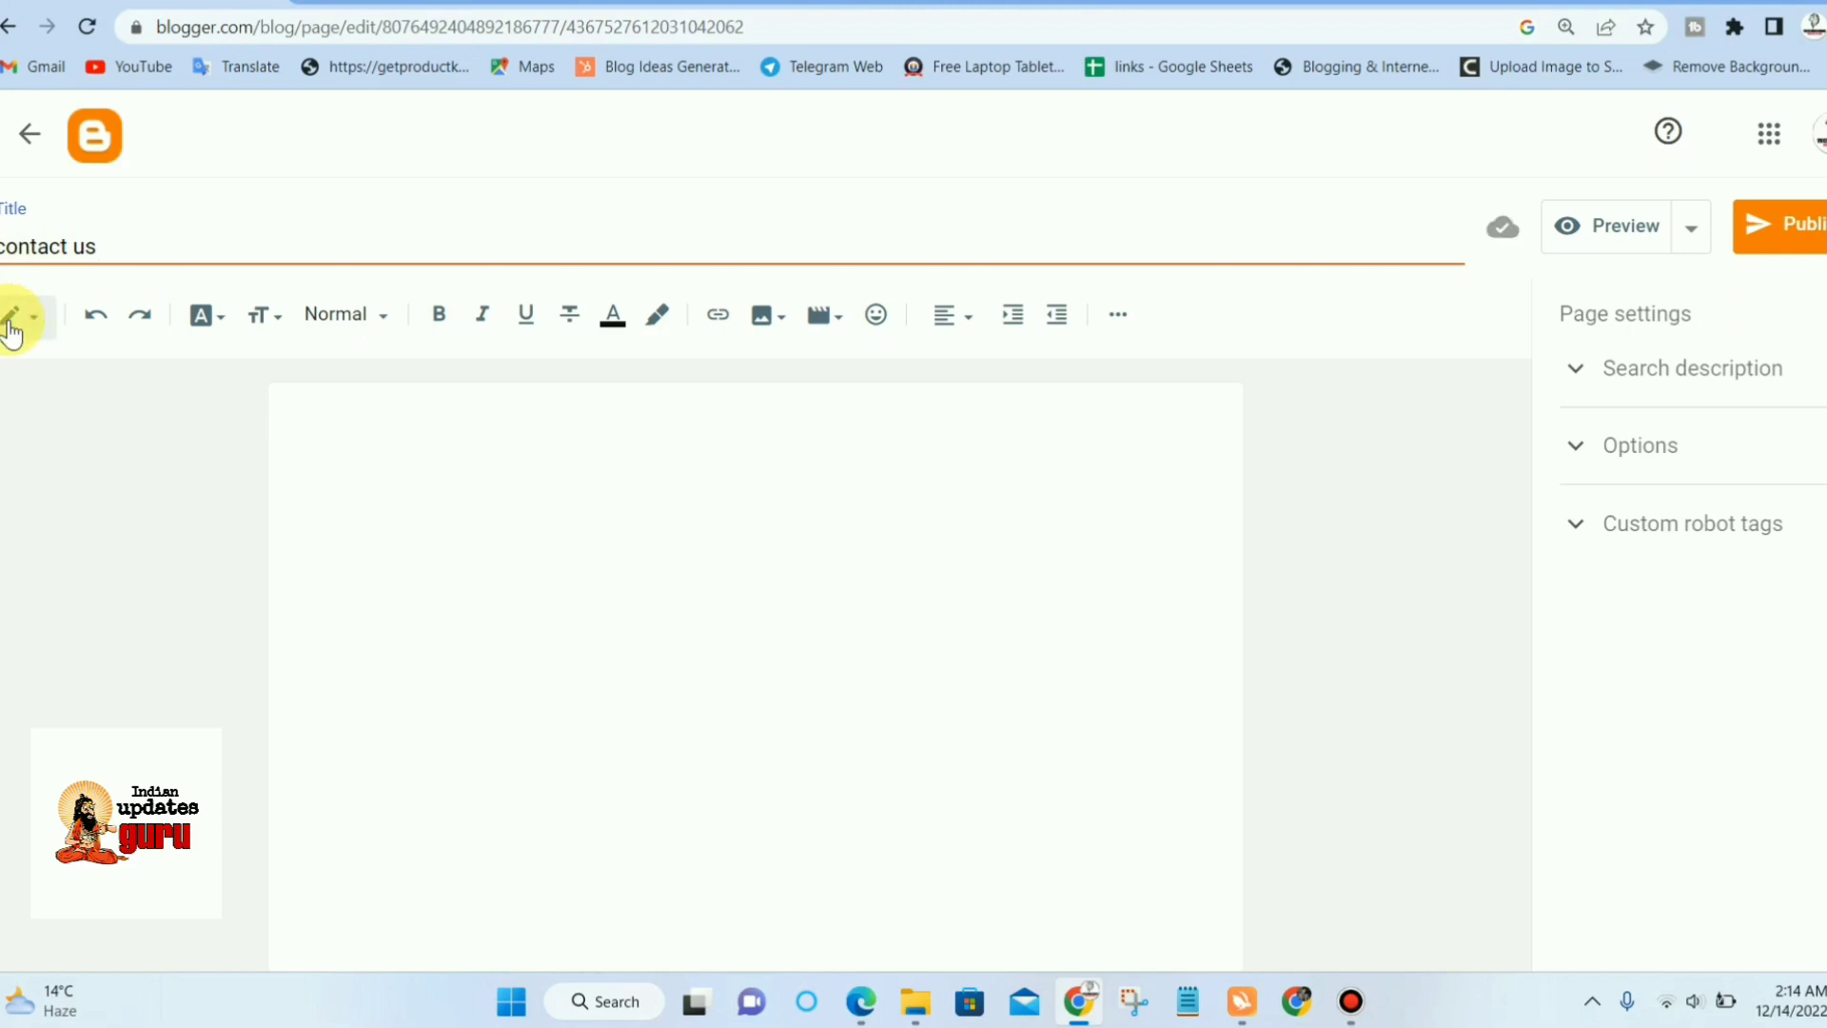
# - Switch the page editor to HTML view and paste the form's embed code after the existing paragraph code
pyautogui.click(11, 333)
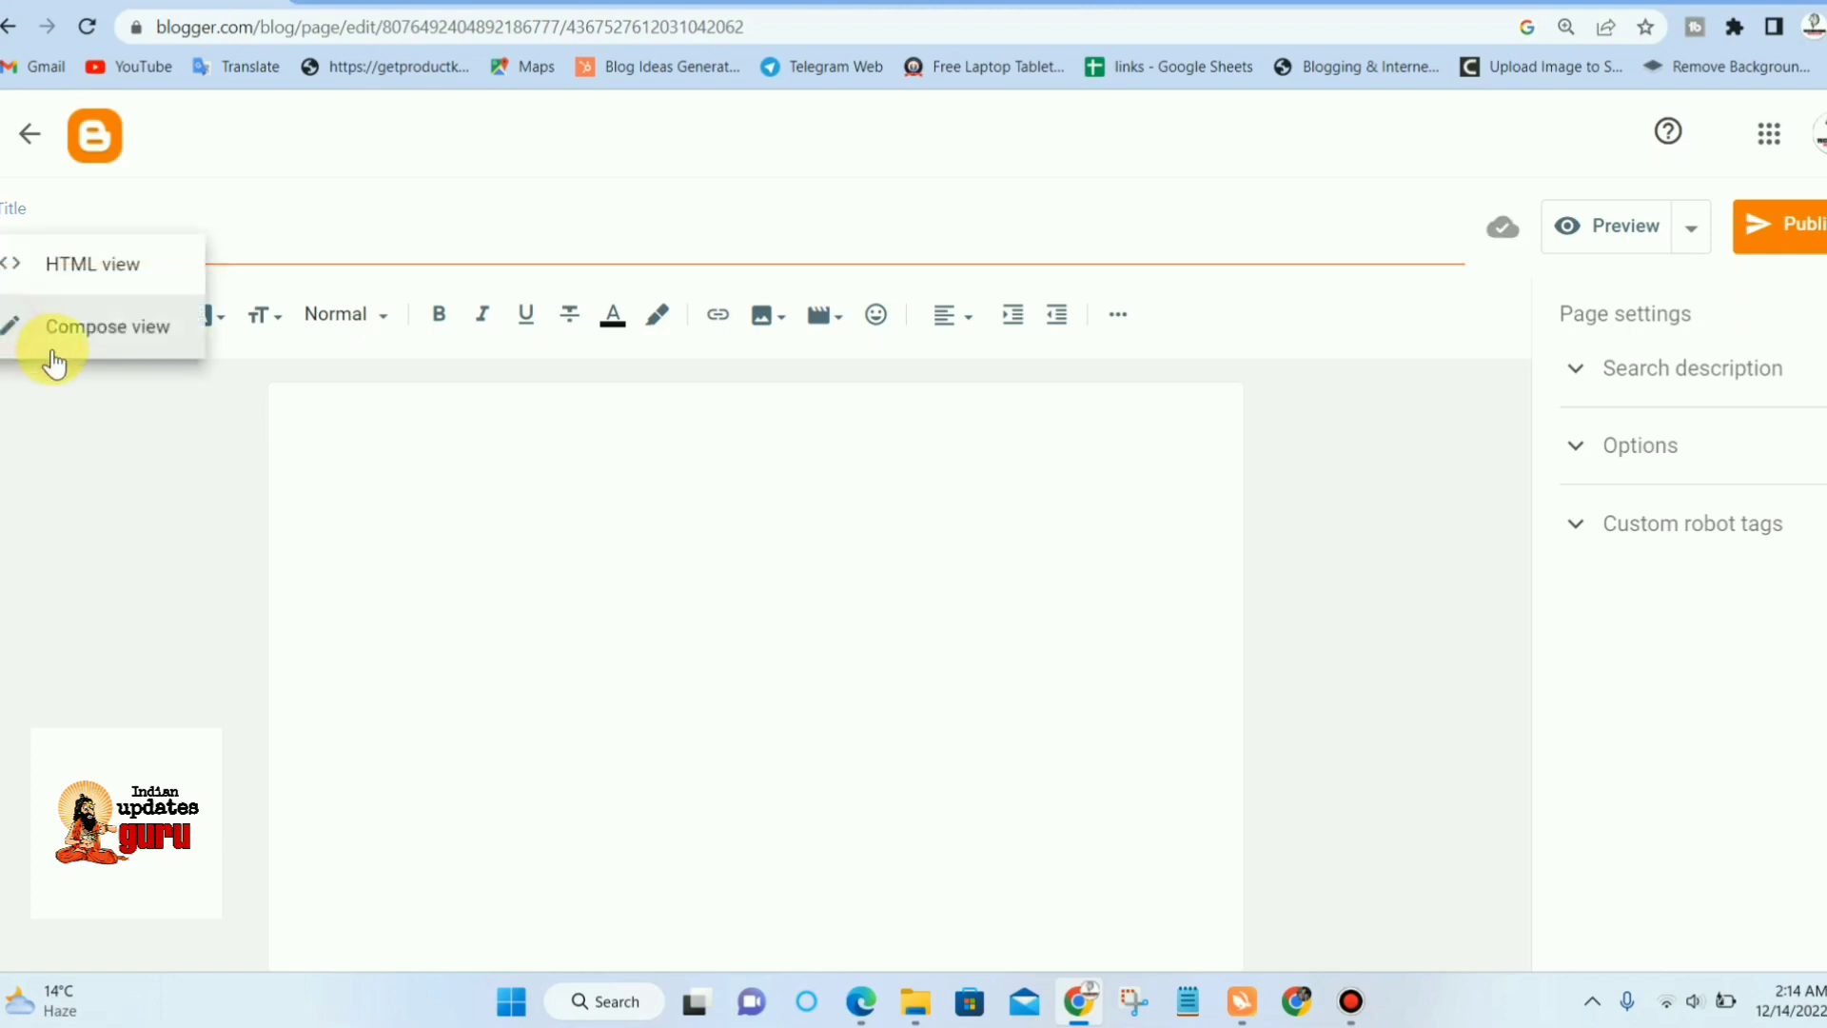
pyautogui.click(108, 281)
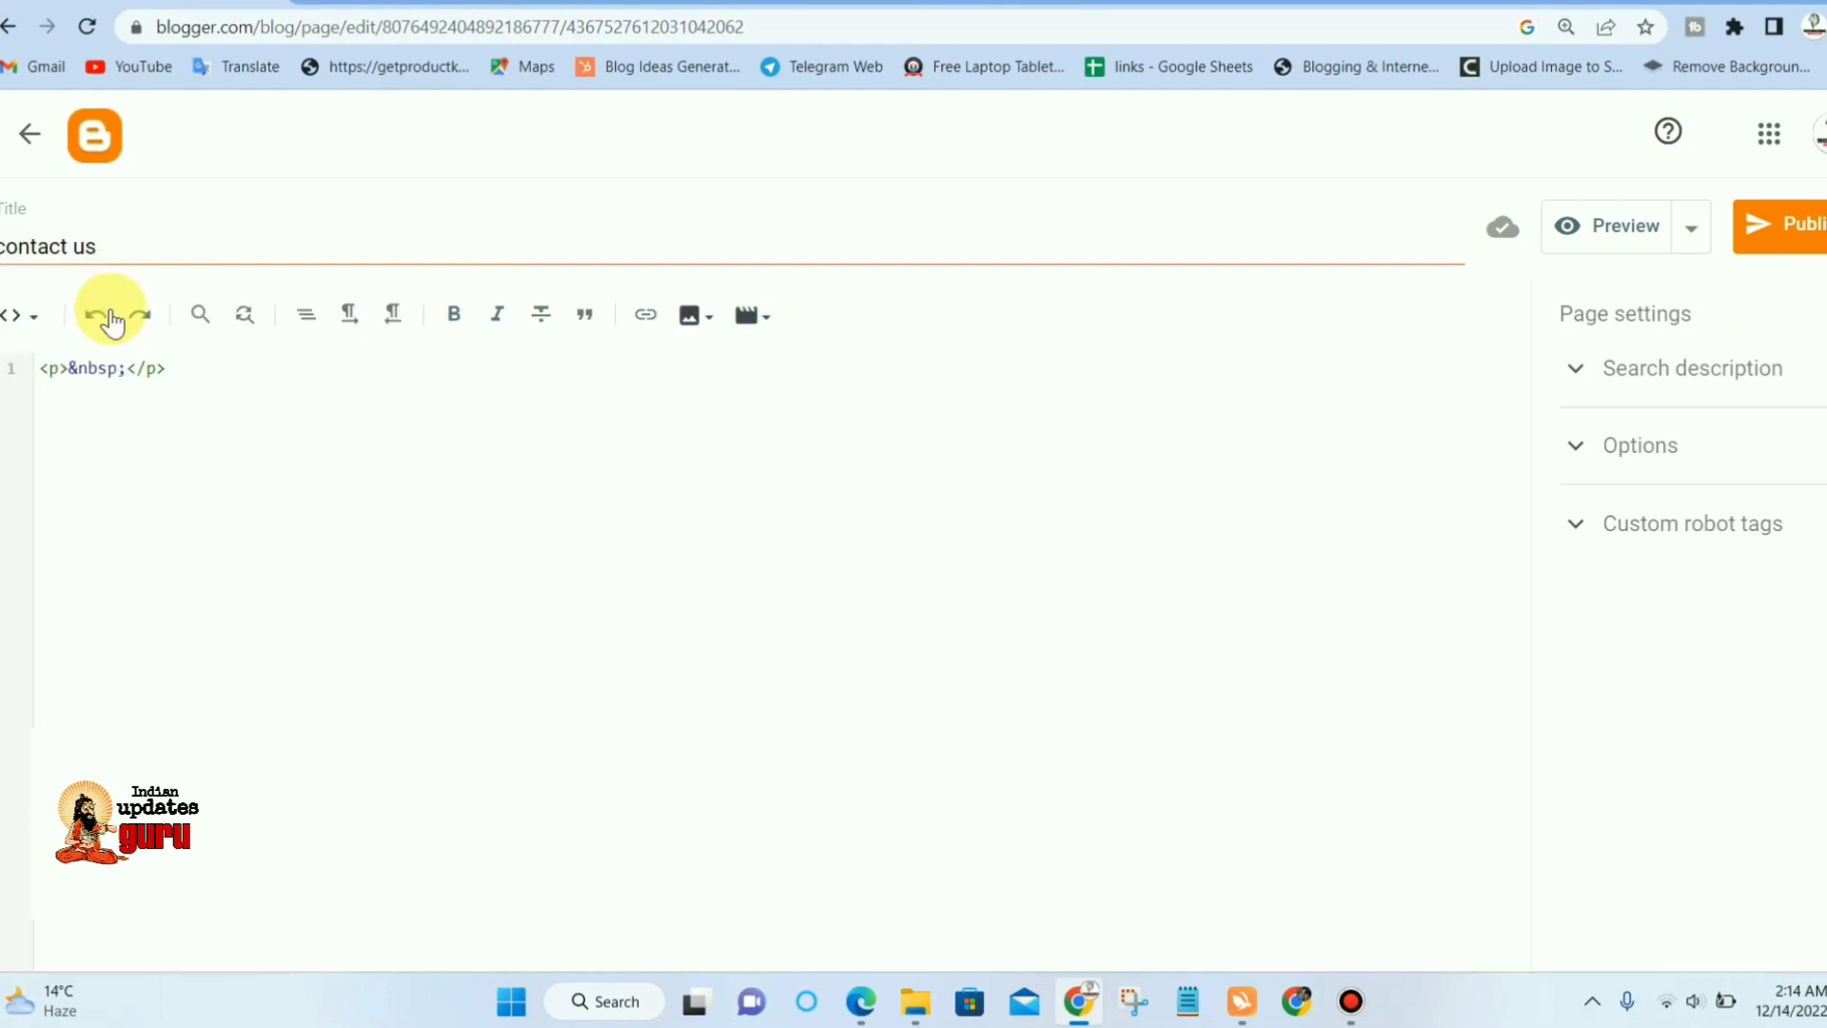
pyautogui.click(199, 383)
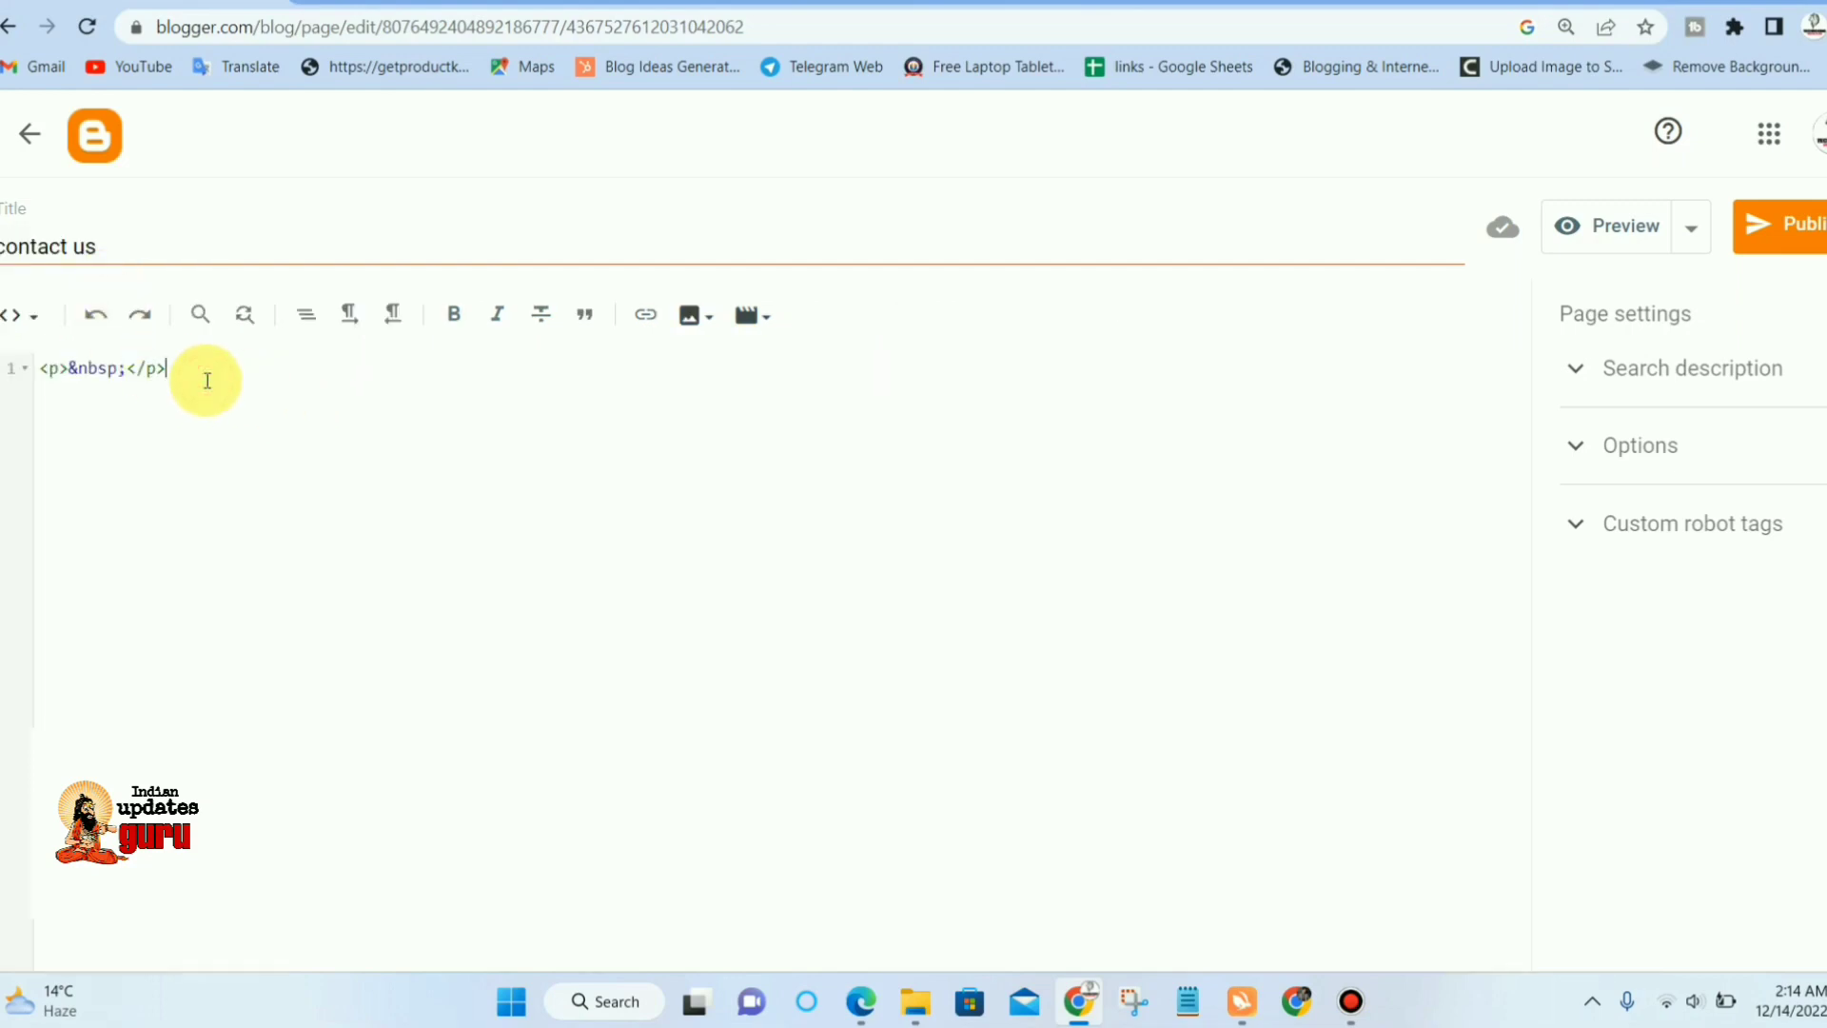
pyautogui.hotkey('ctrl', 'v')
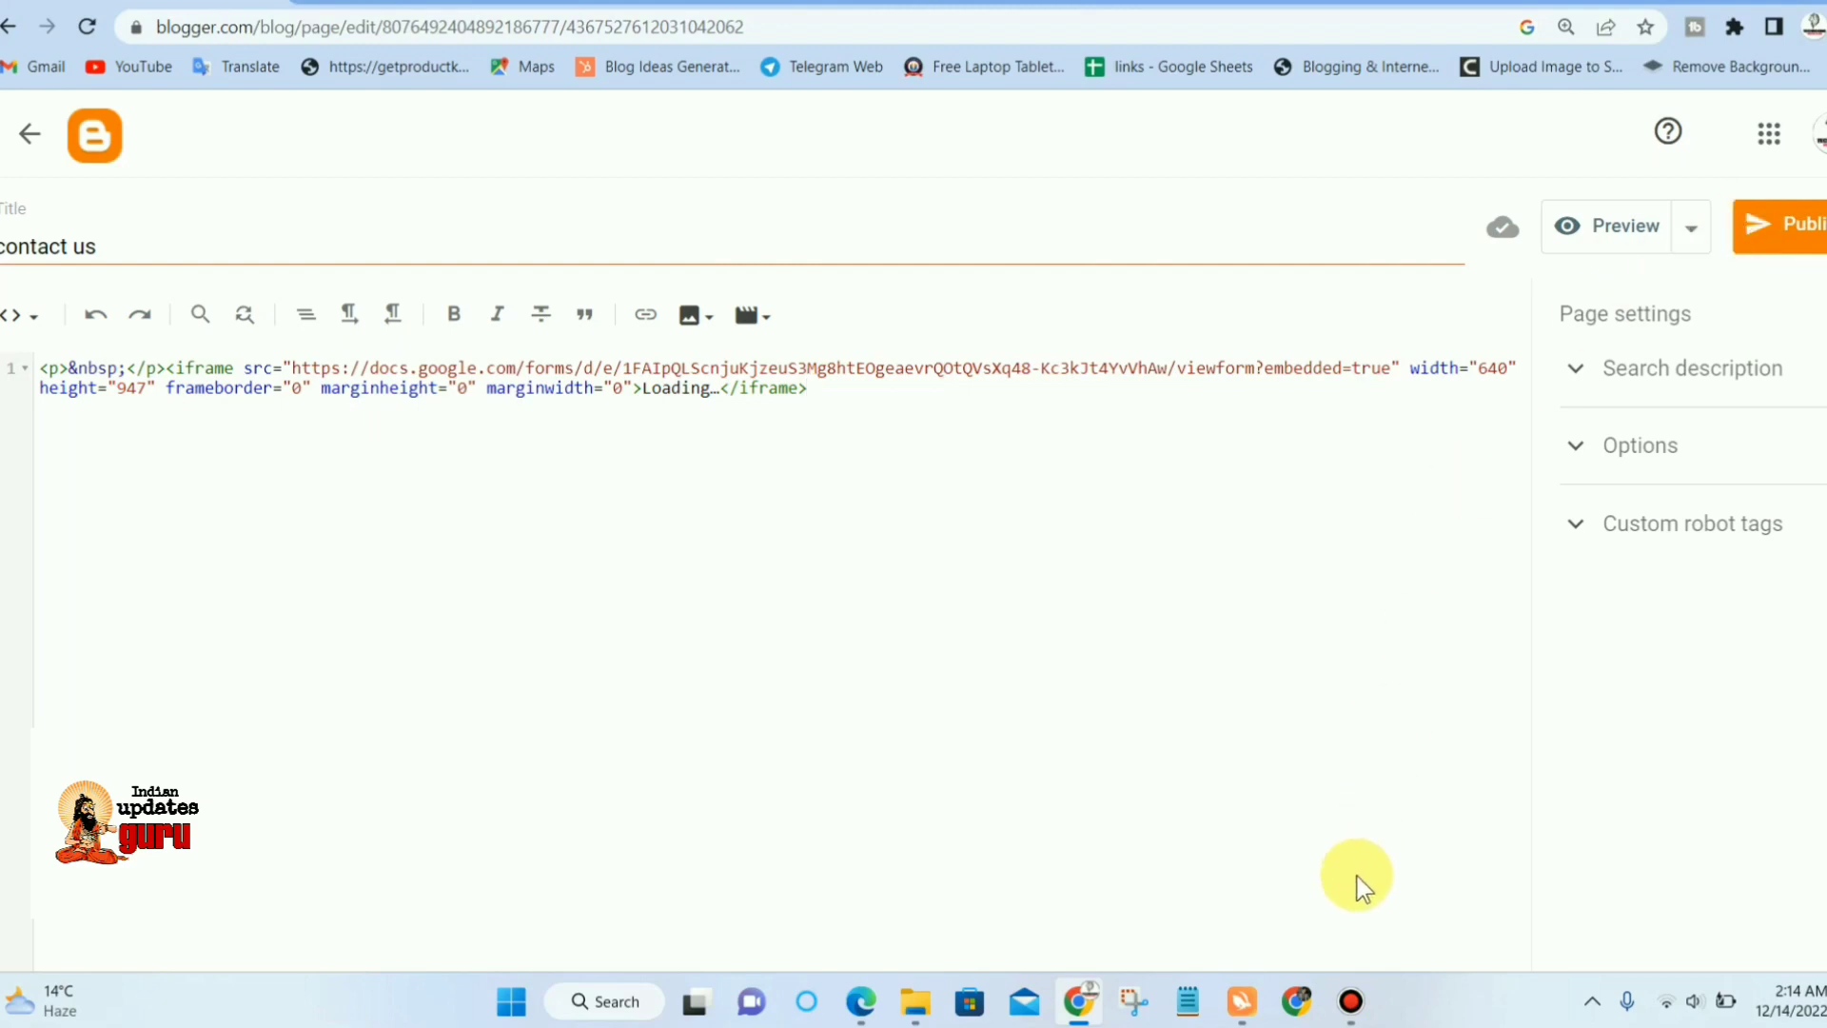
# - In the other Chrome profile, open indianupdatesguru.in and examine the embedded contact form on its Contact us page
pyautogui.click(1292, 1004)
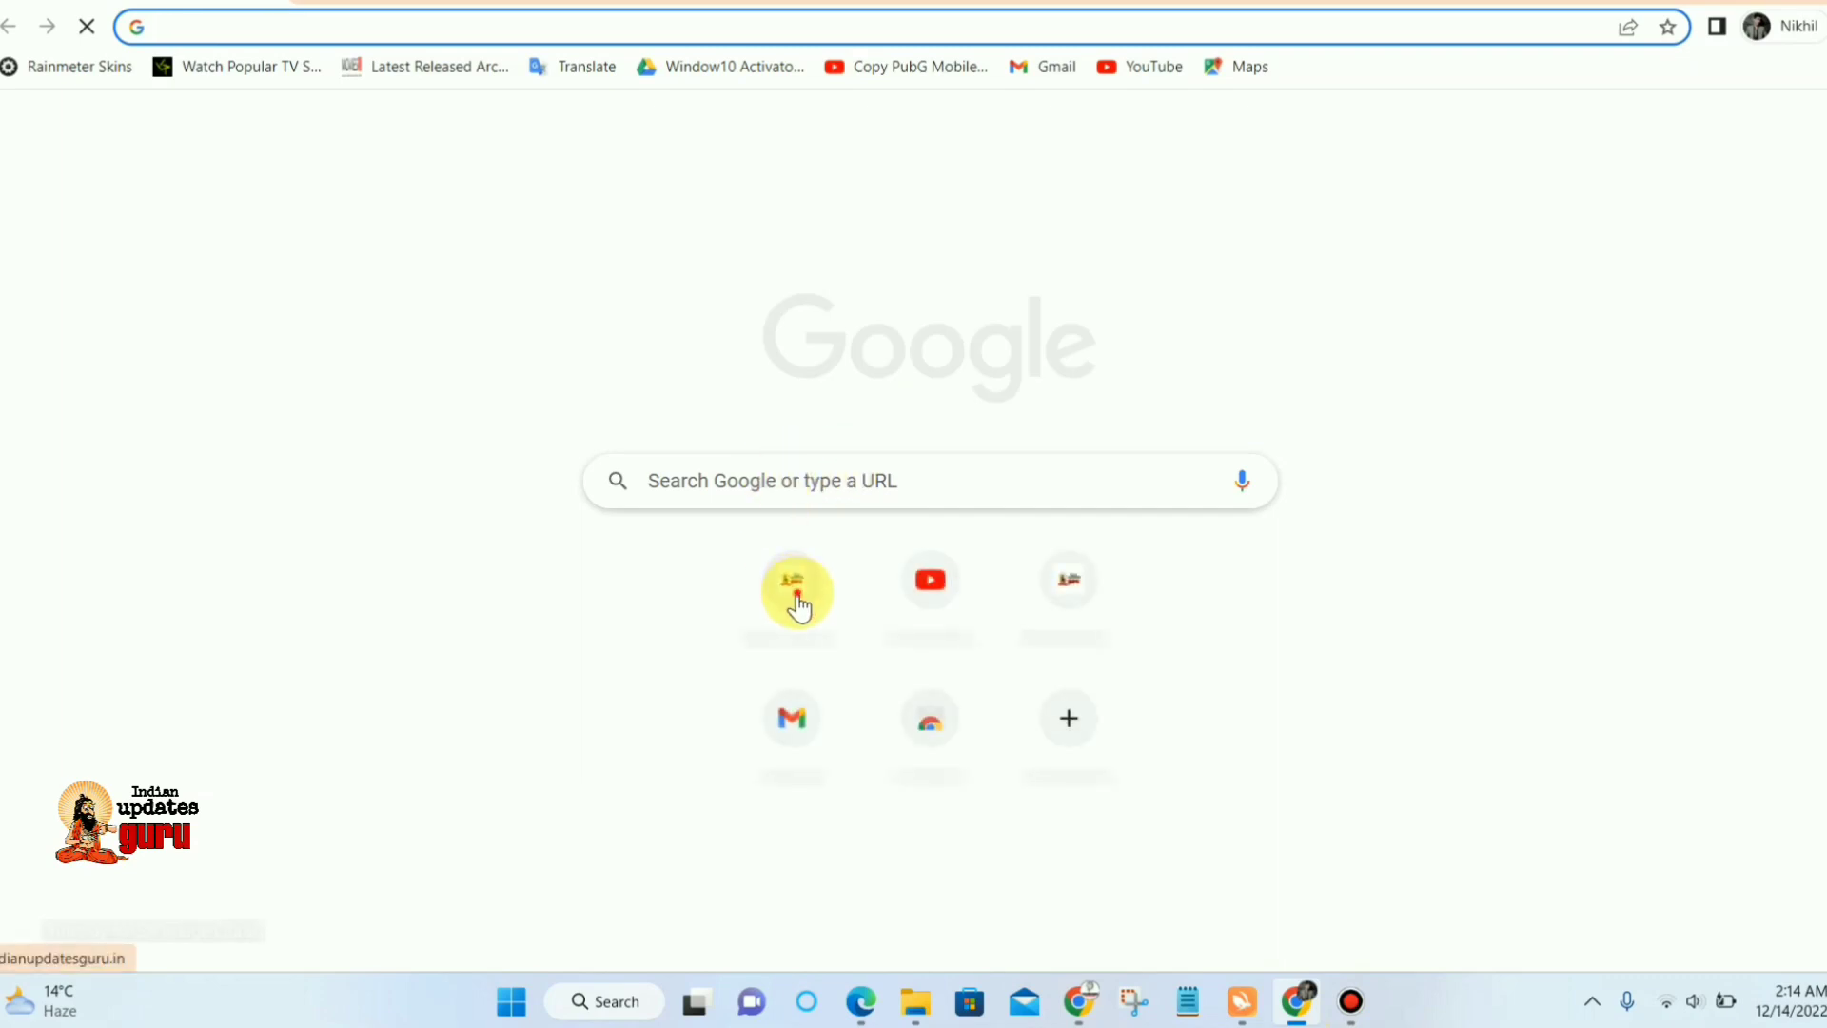
pyautogui.click(794, 583)
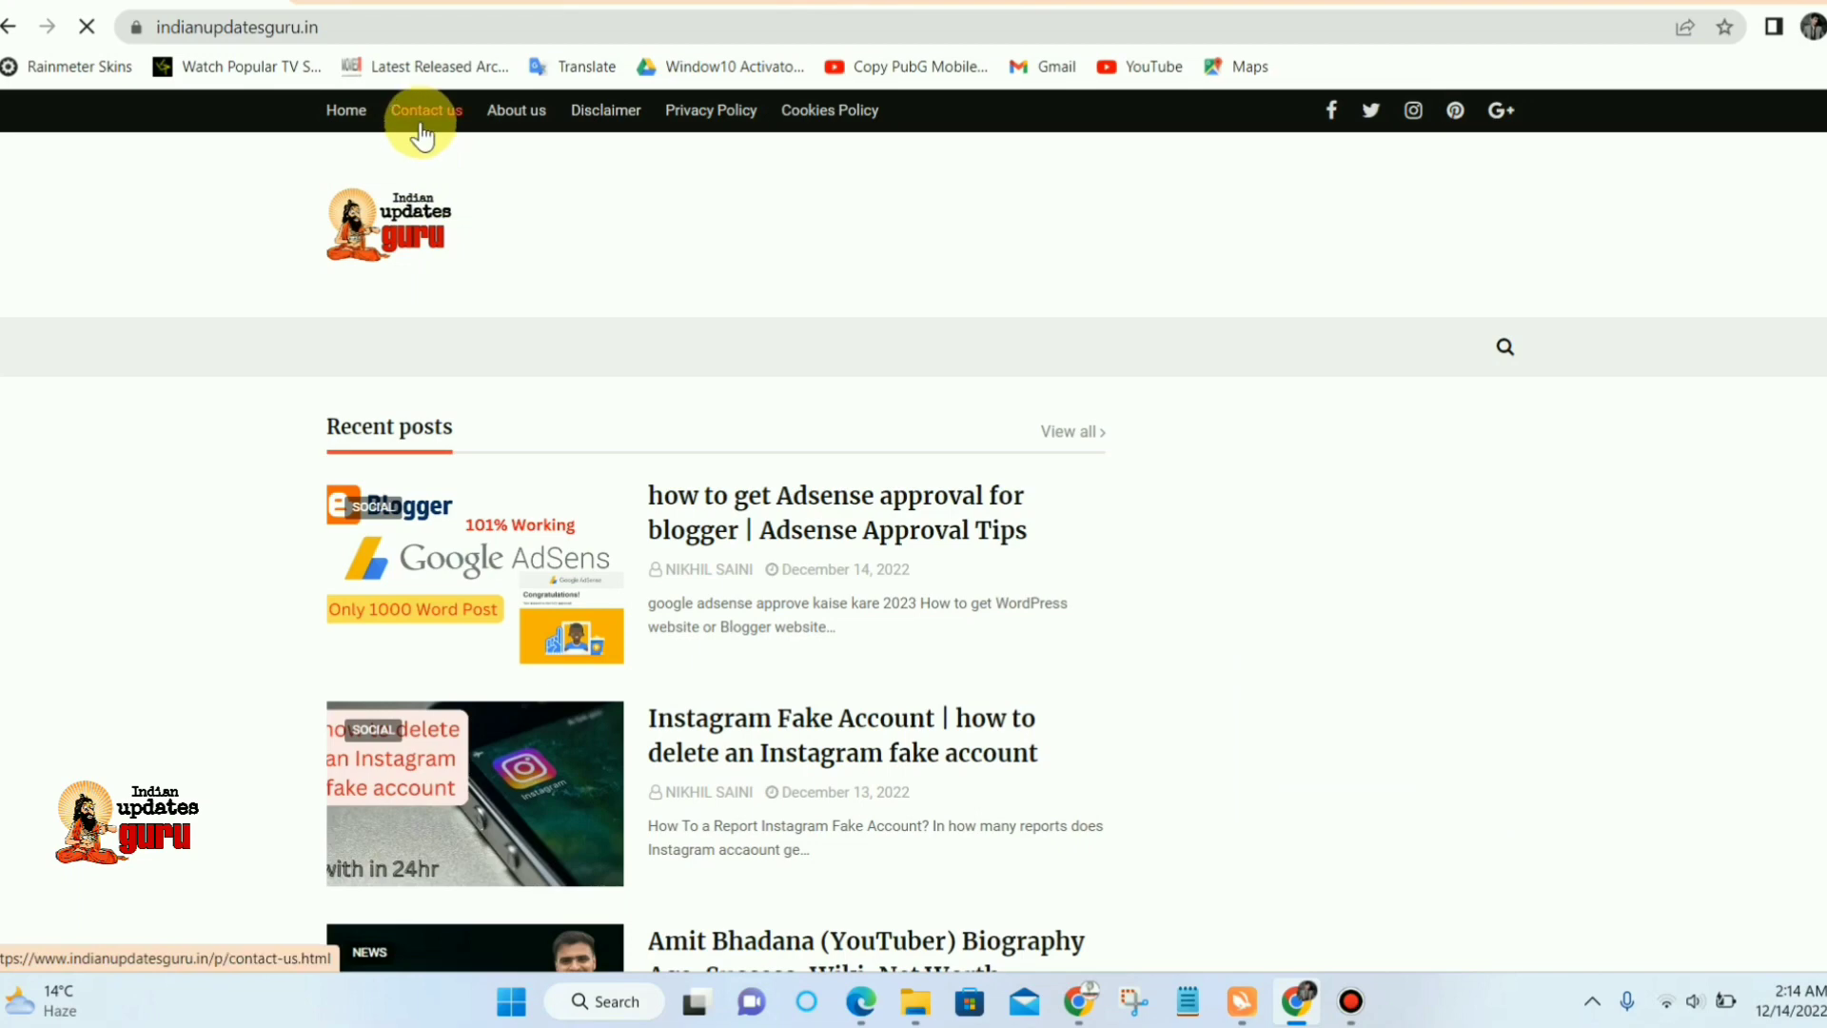
pyautogui.click(420, 126)
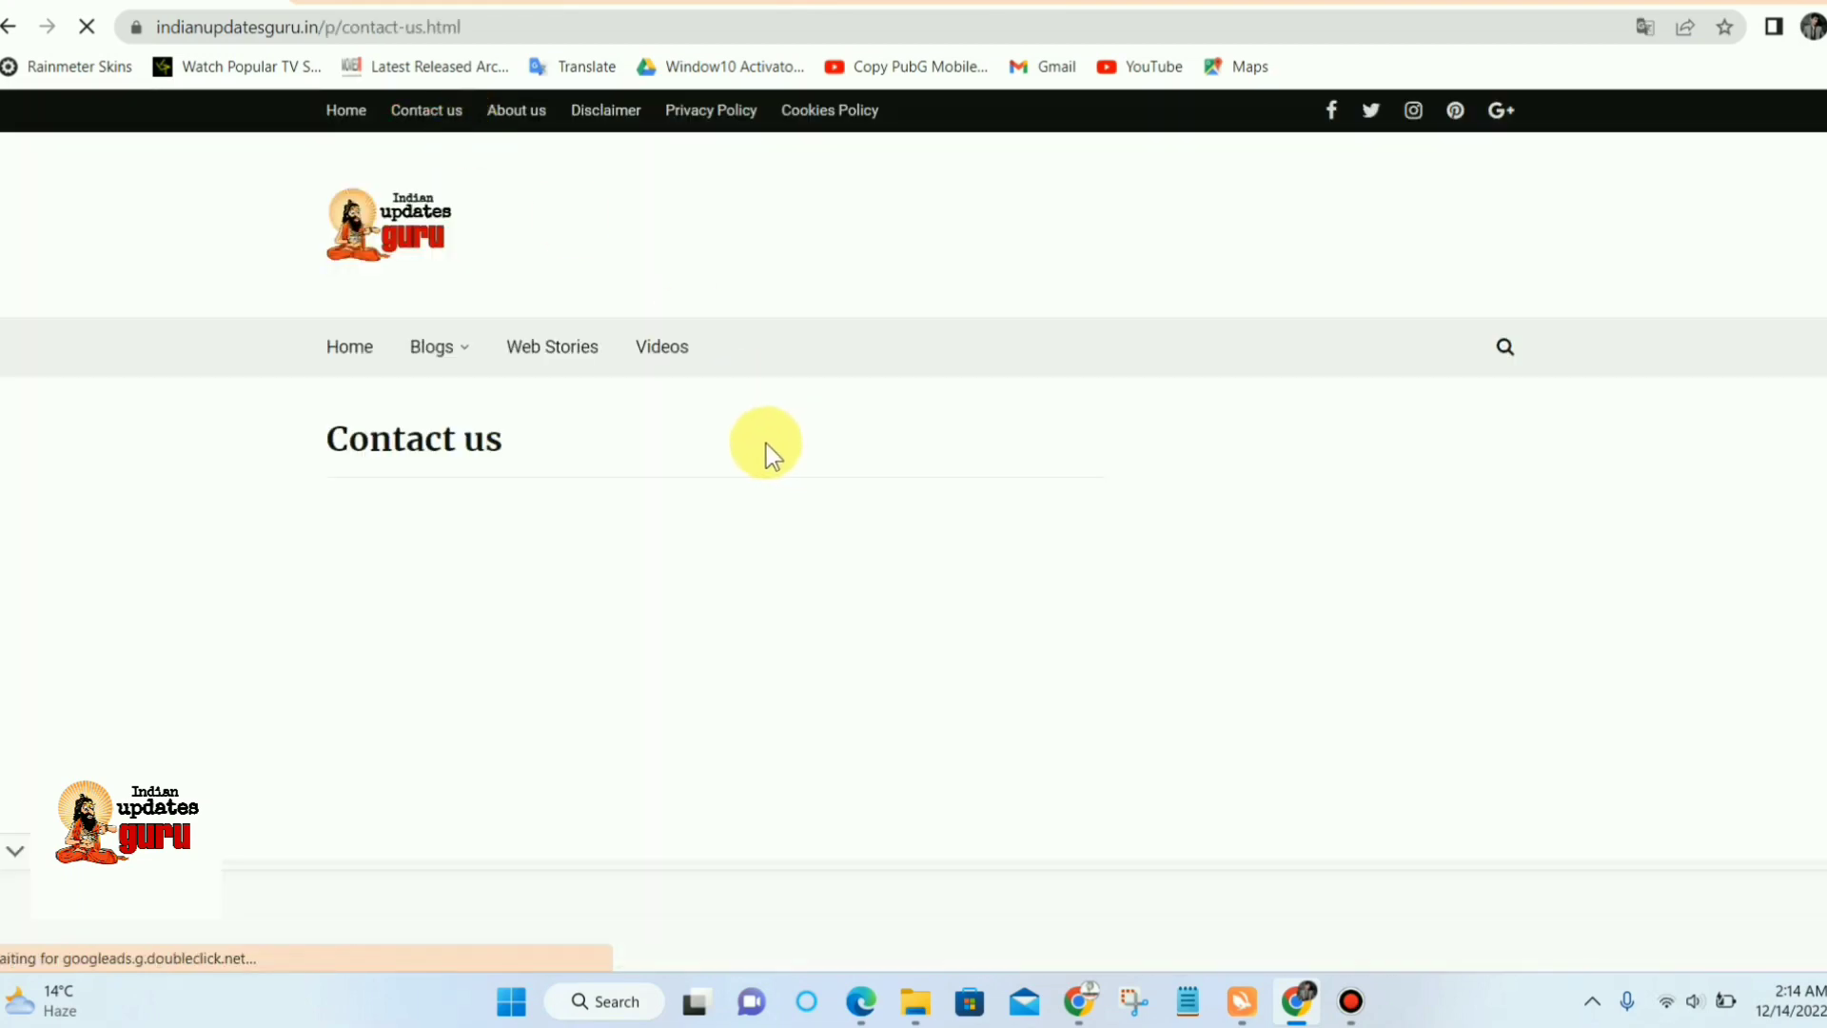
pyautogui.scroll(-4, 619, 447)
pyautogui.scroll(-4, 773, 418)
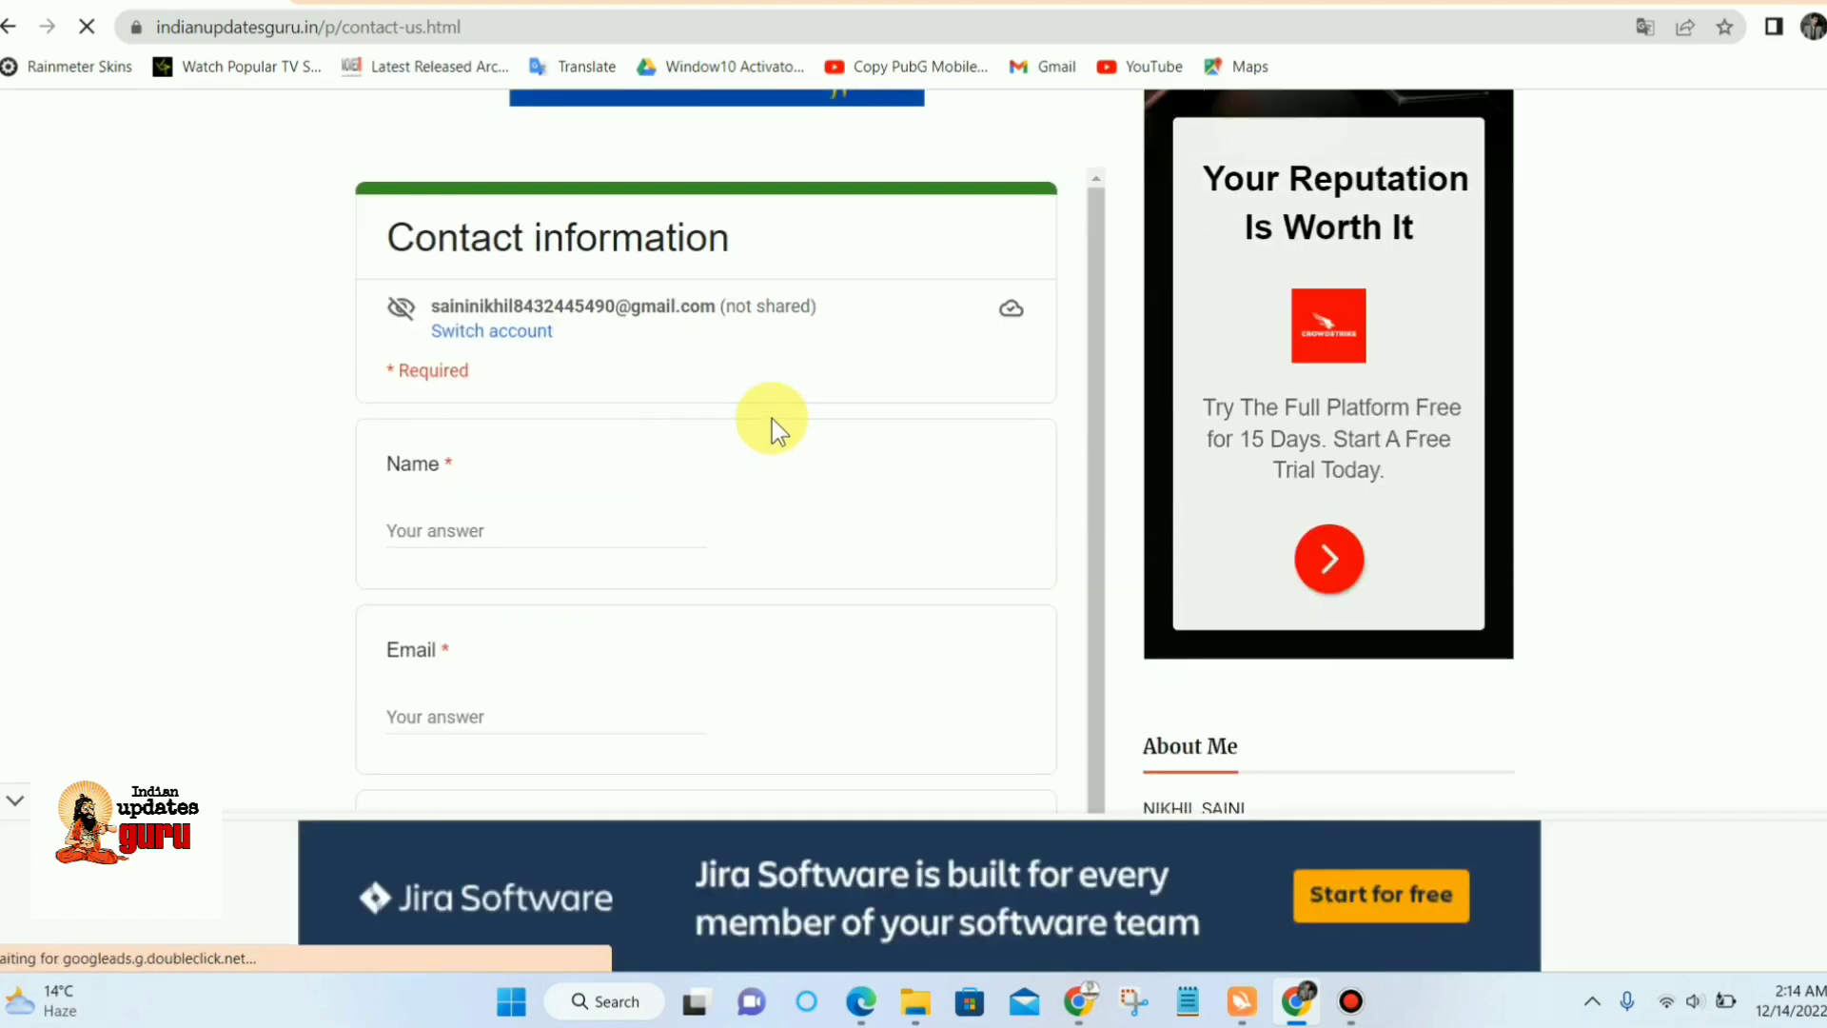
pyautogui.scroll(-5, 773, 419)
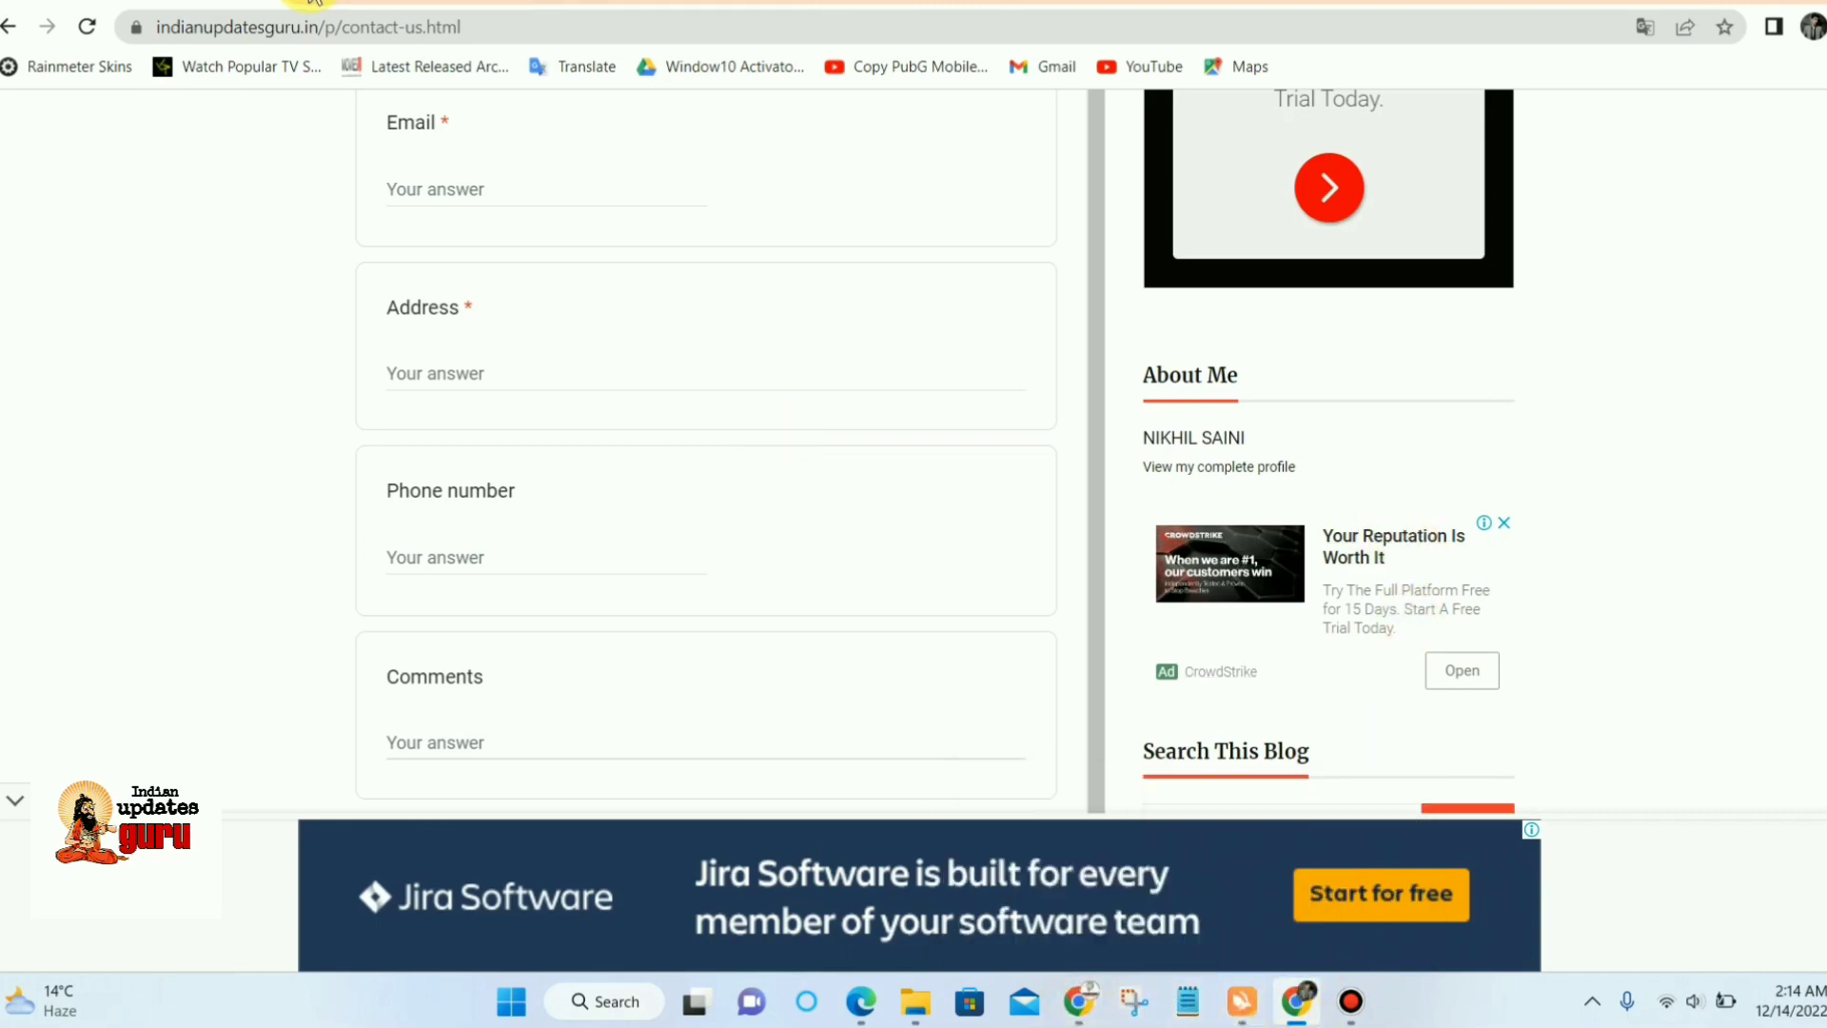
pyautogui.click(262, 8)
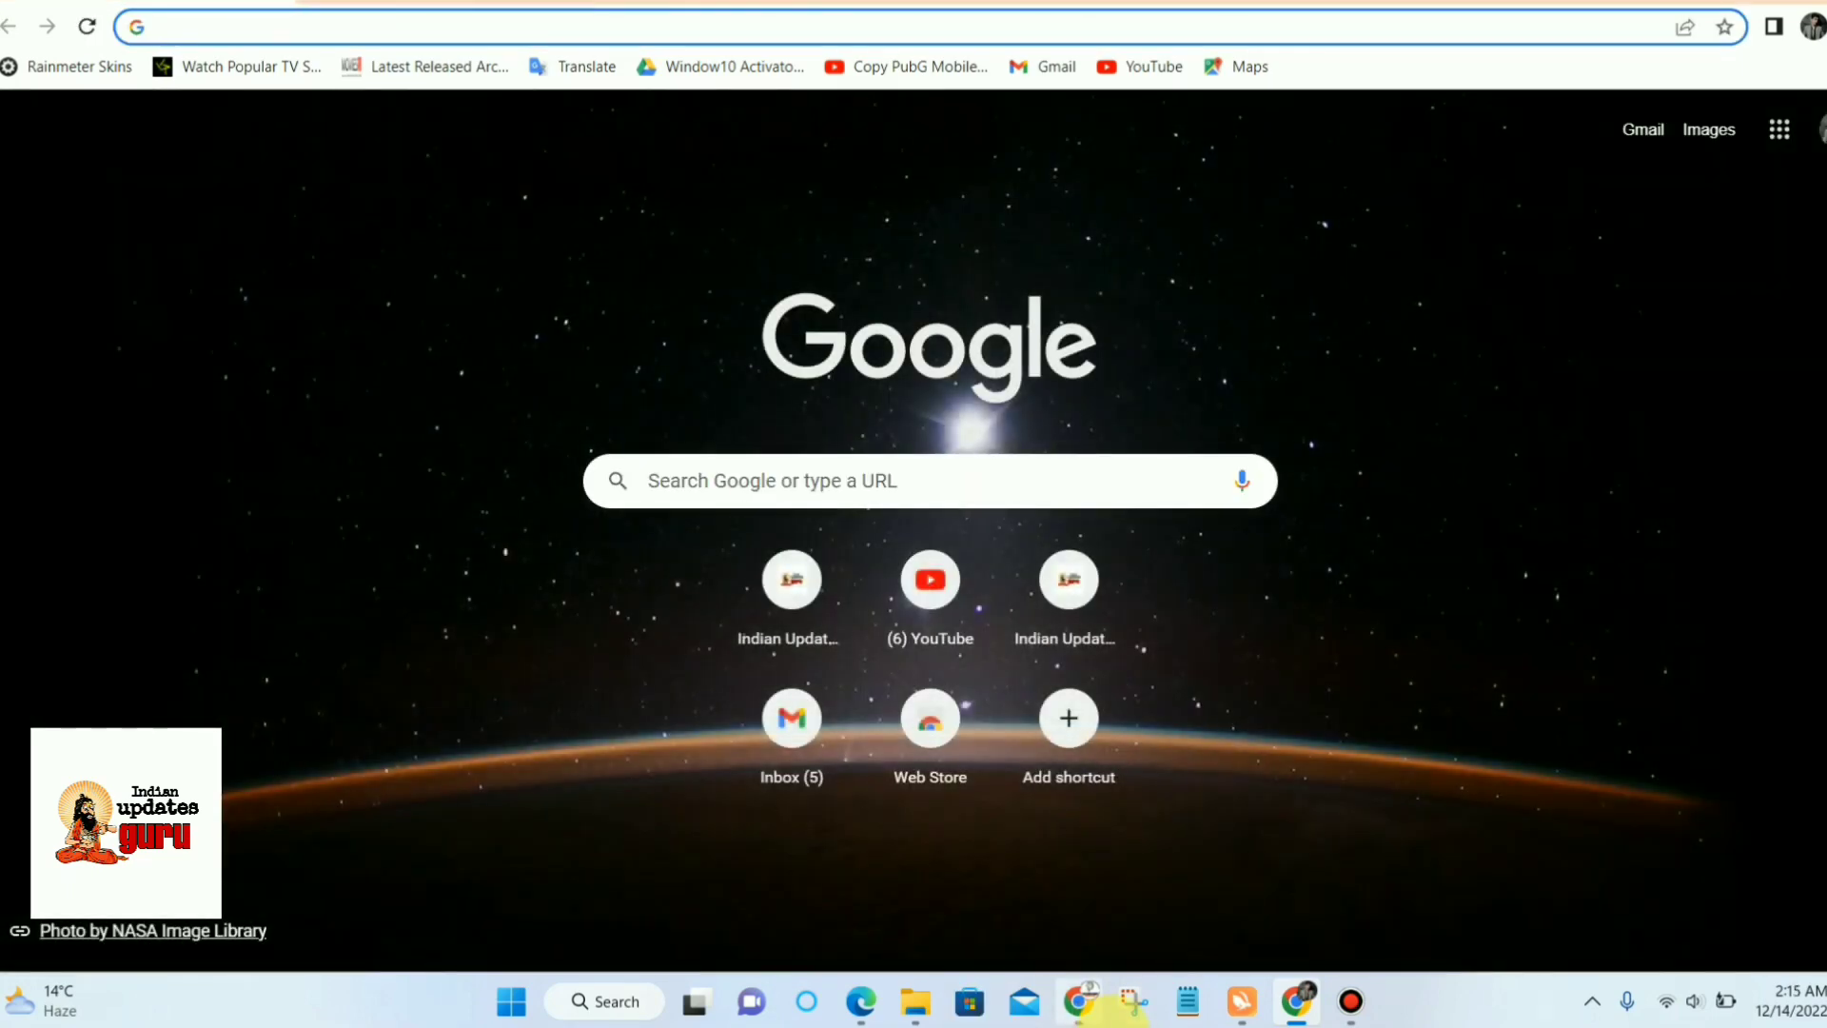
# - Switch back to the Blogger window, discard the draft "contact us" page and open the published Disclaimer page for editing
pyautogui.click(1080, 1001)
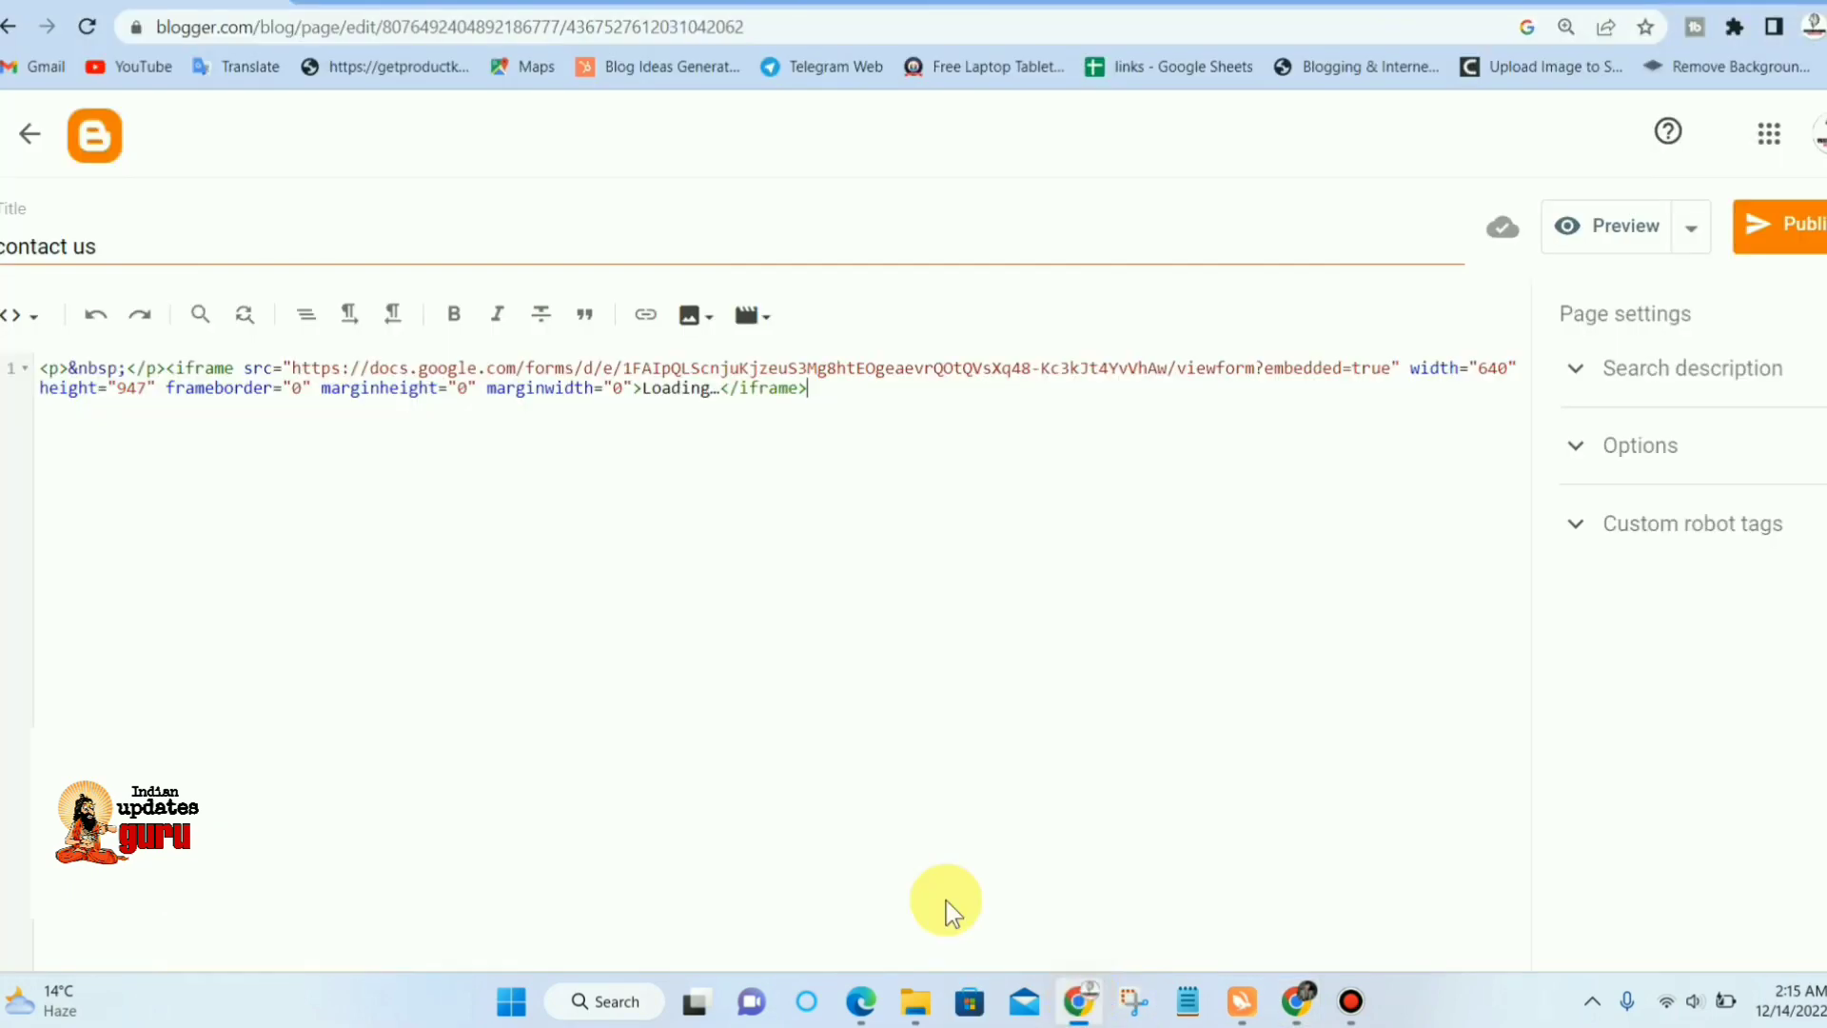
pyautogui.click(1691, 228)
pyautogui.click(32, 133)
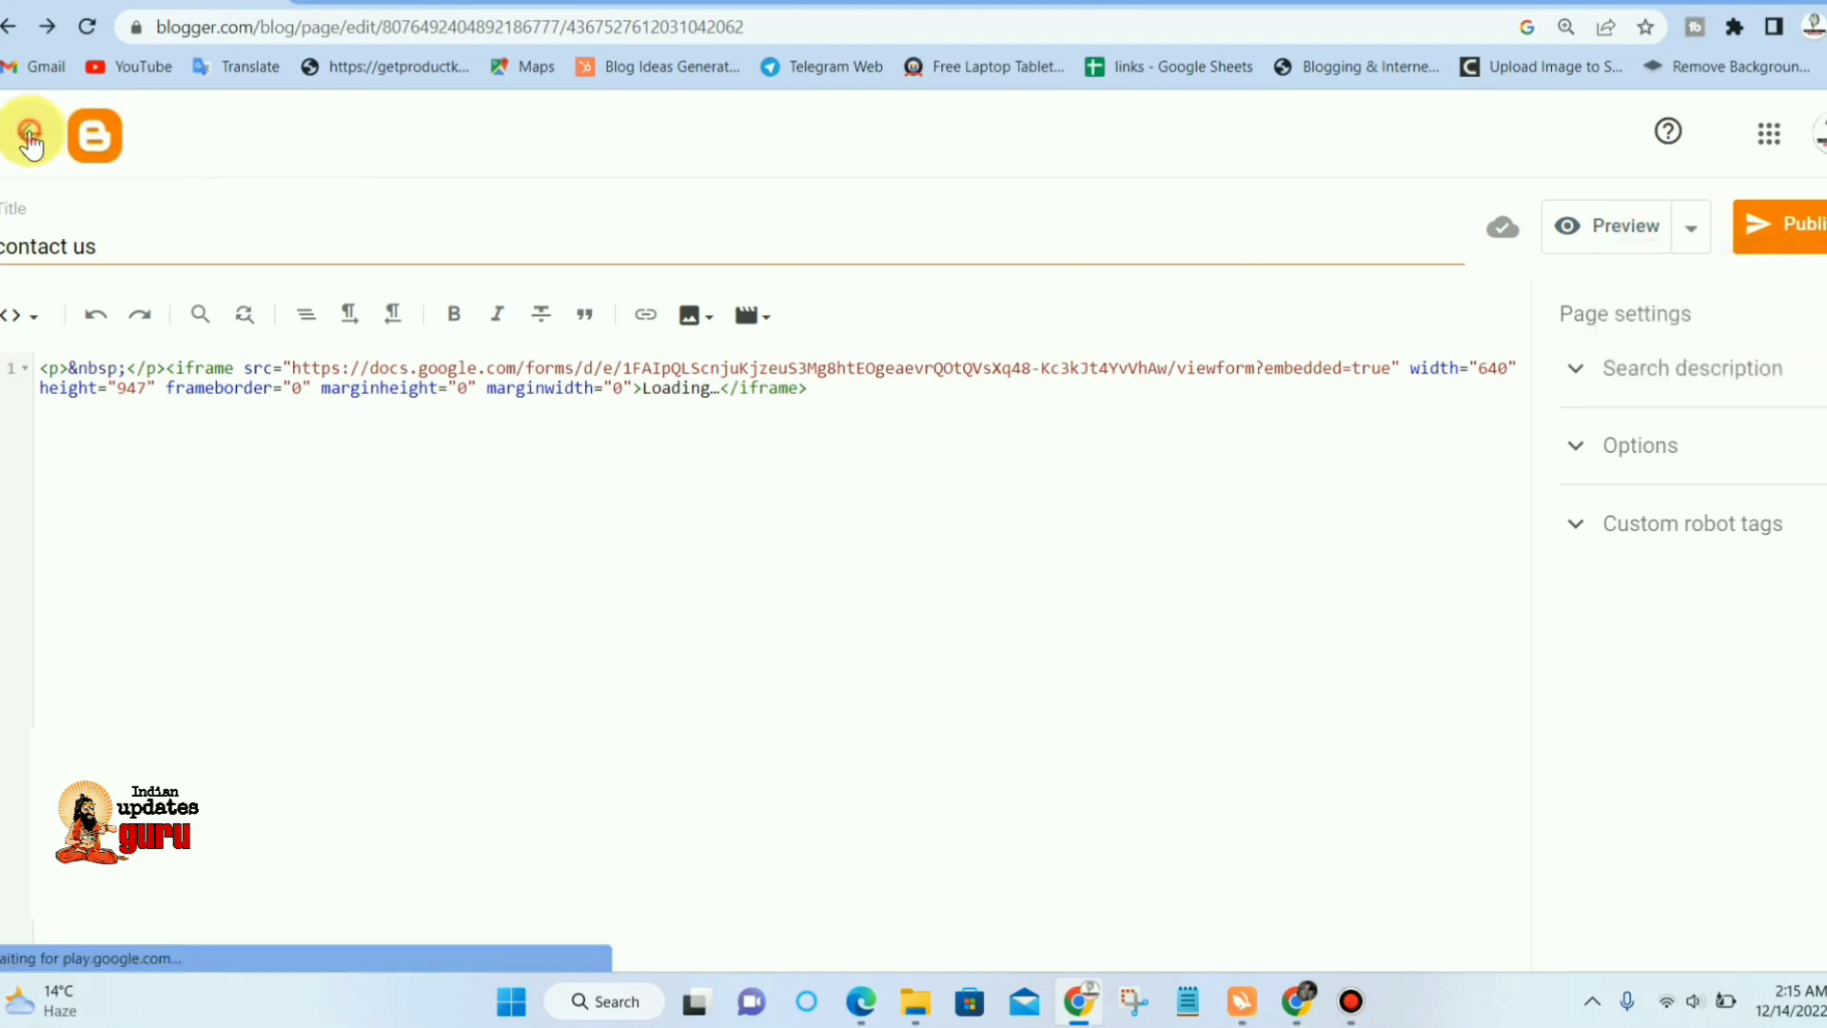
pyautogui.moveTo(754, 411)
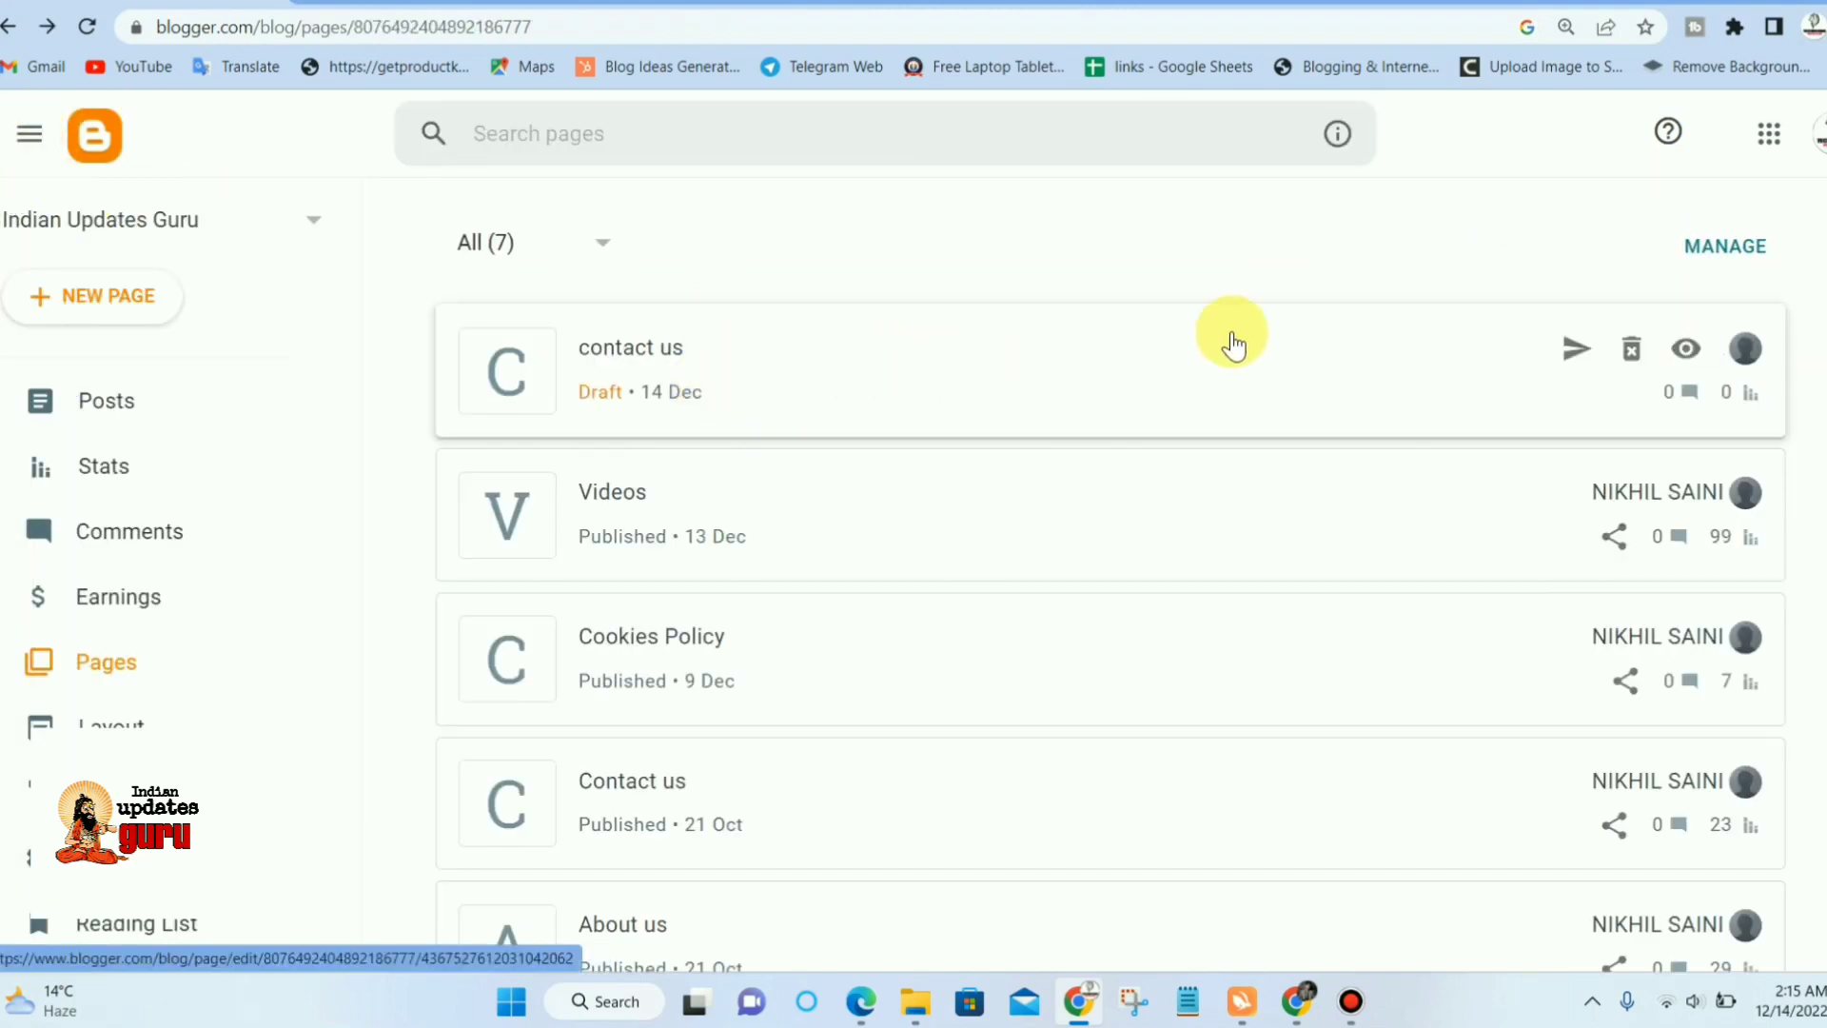
pyautogui.click(1644, 350)
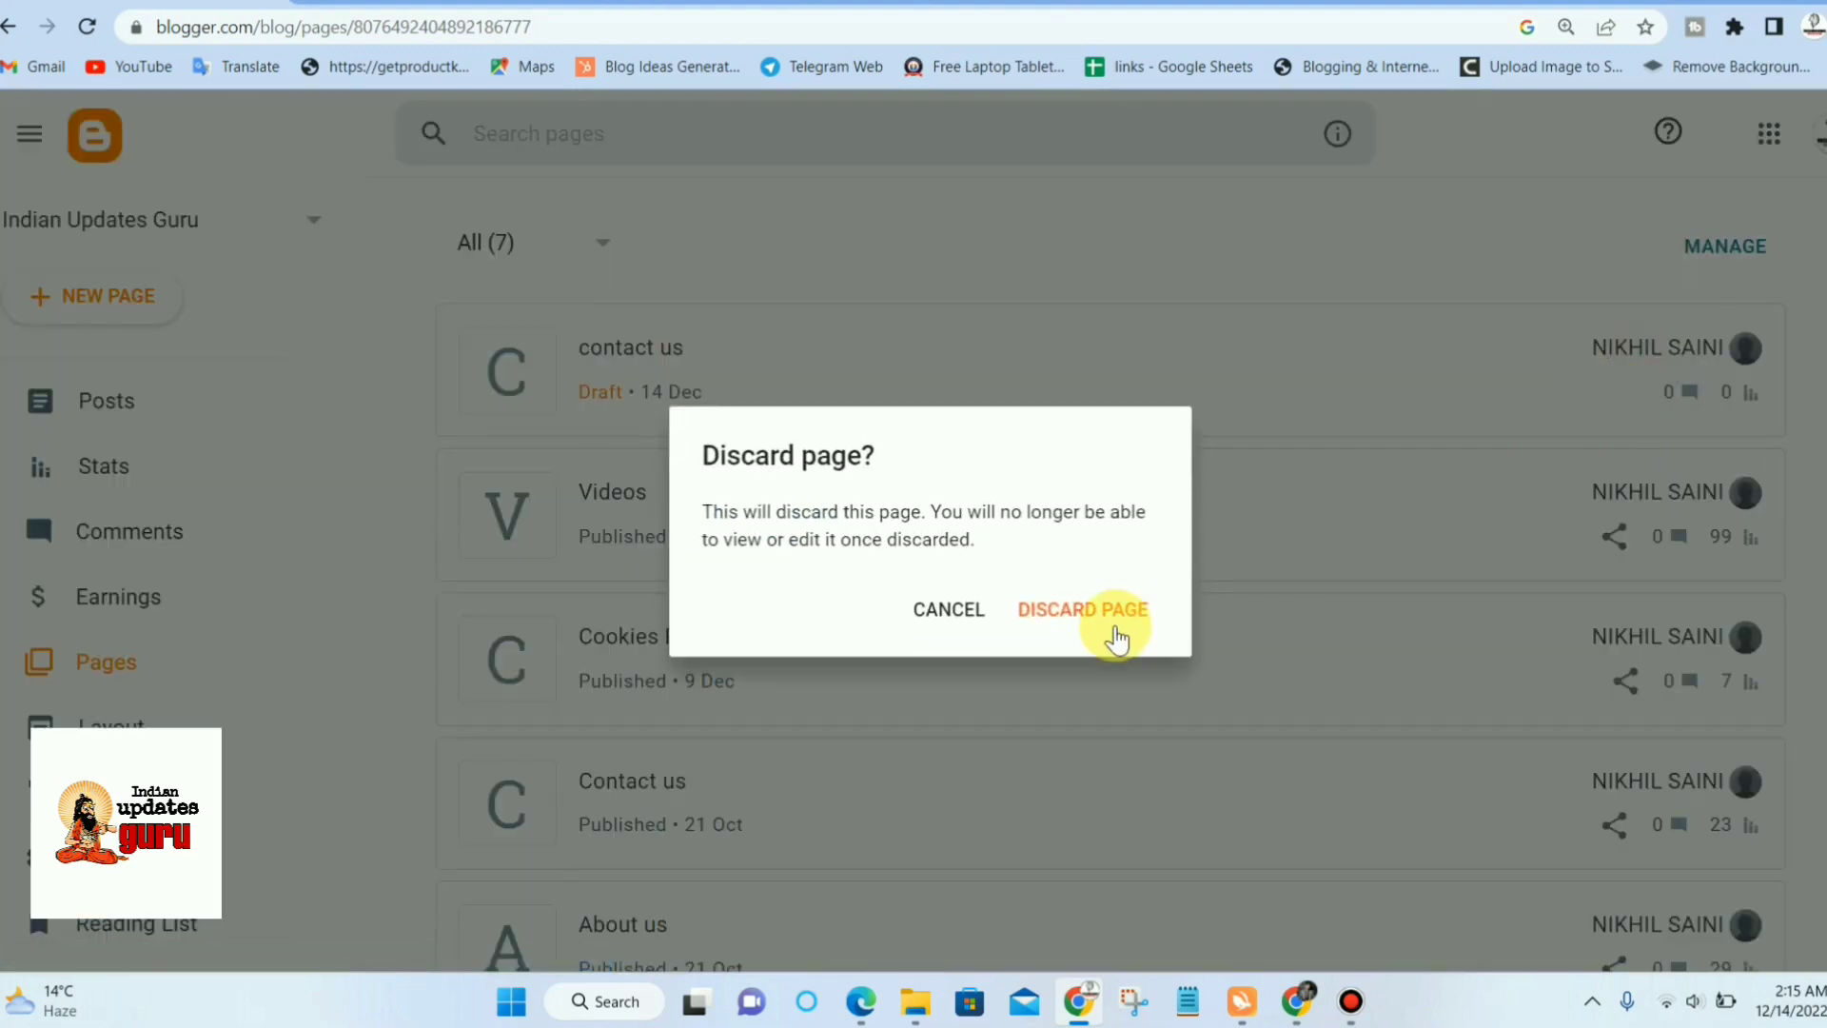
pyautogui.click(1085, 619)
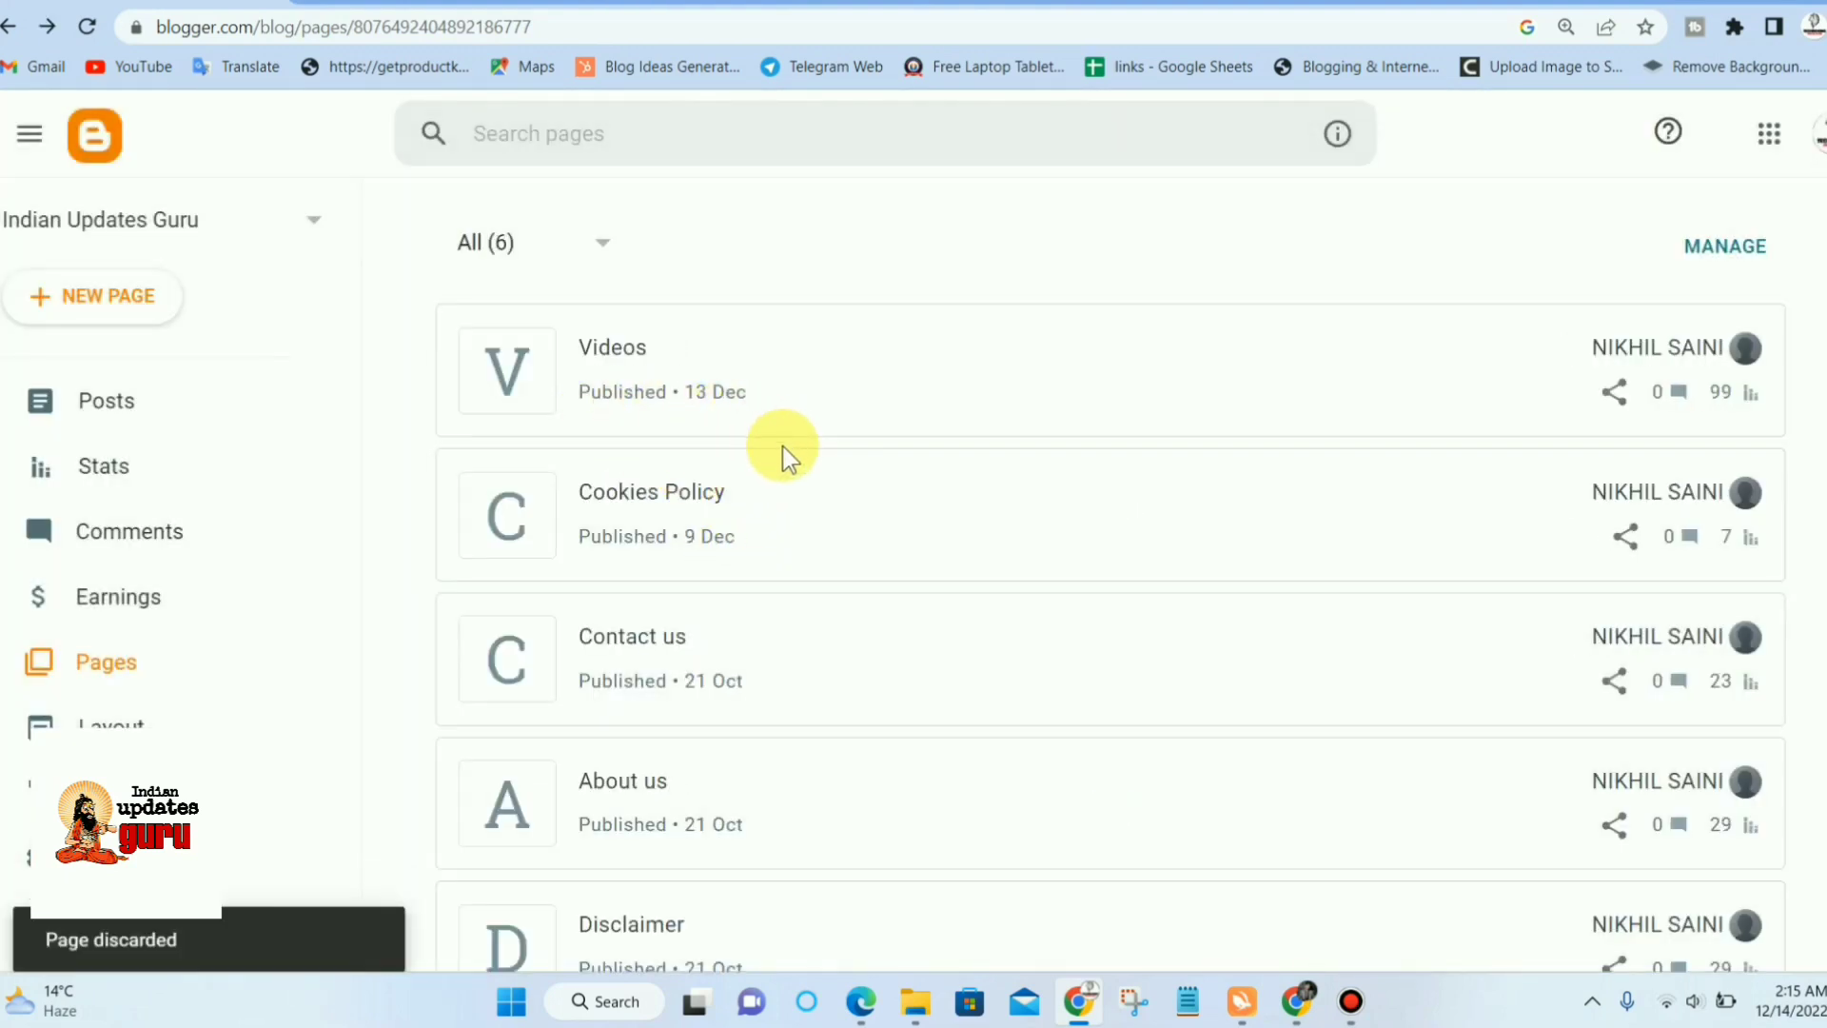
pyautogui.scroll(-2, 778, 430)
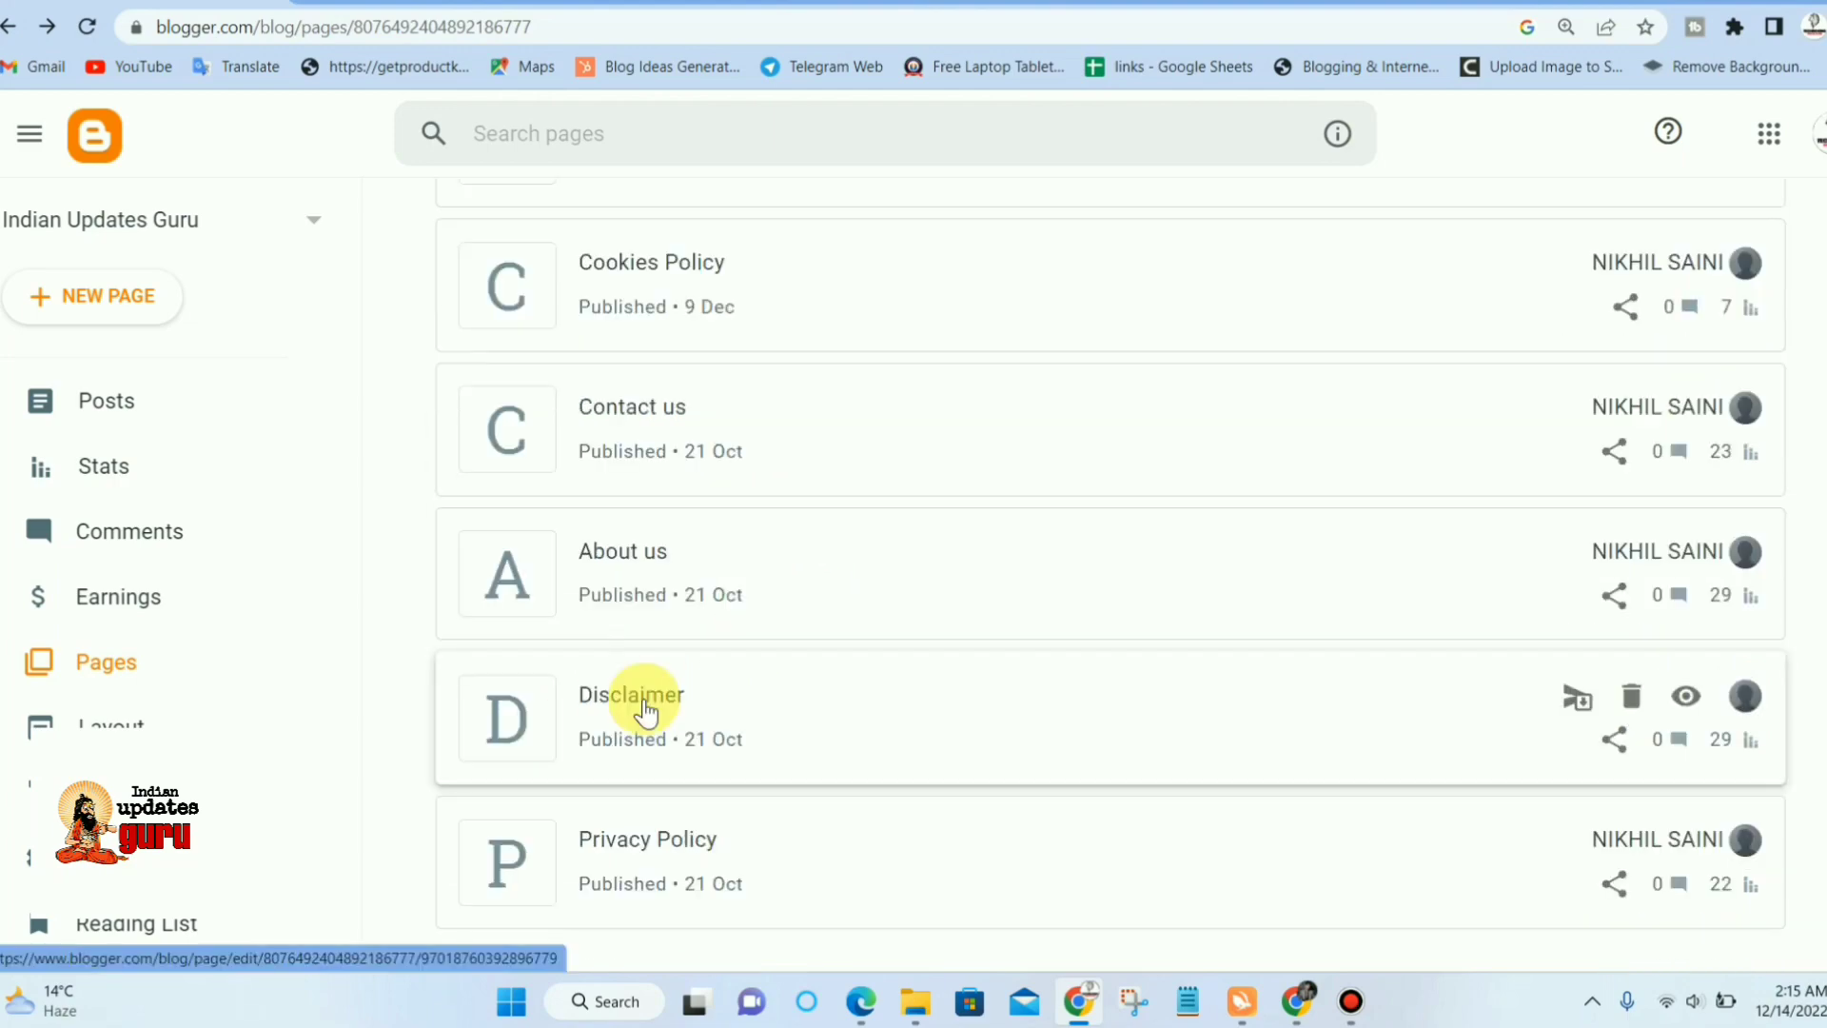
pyautogui.click(643, 702)
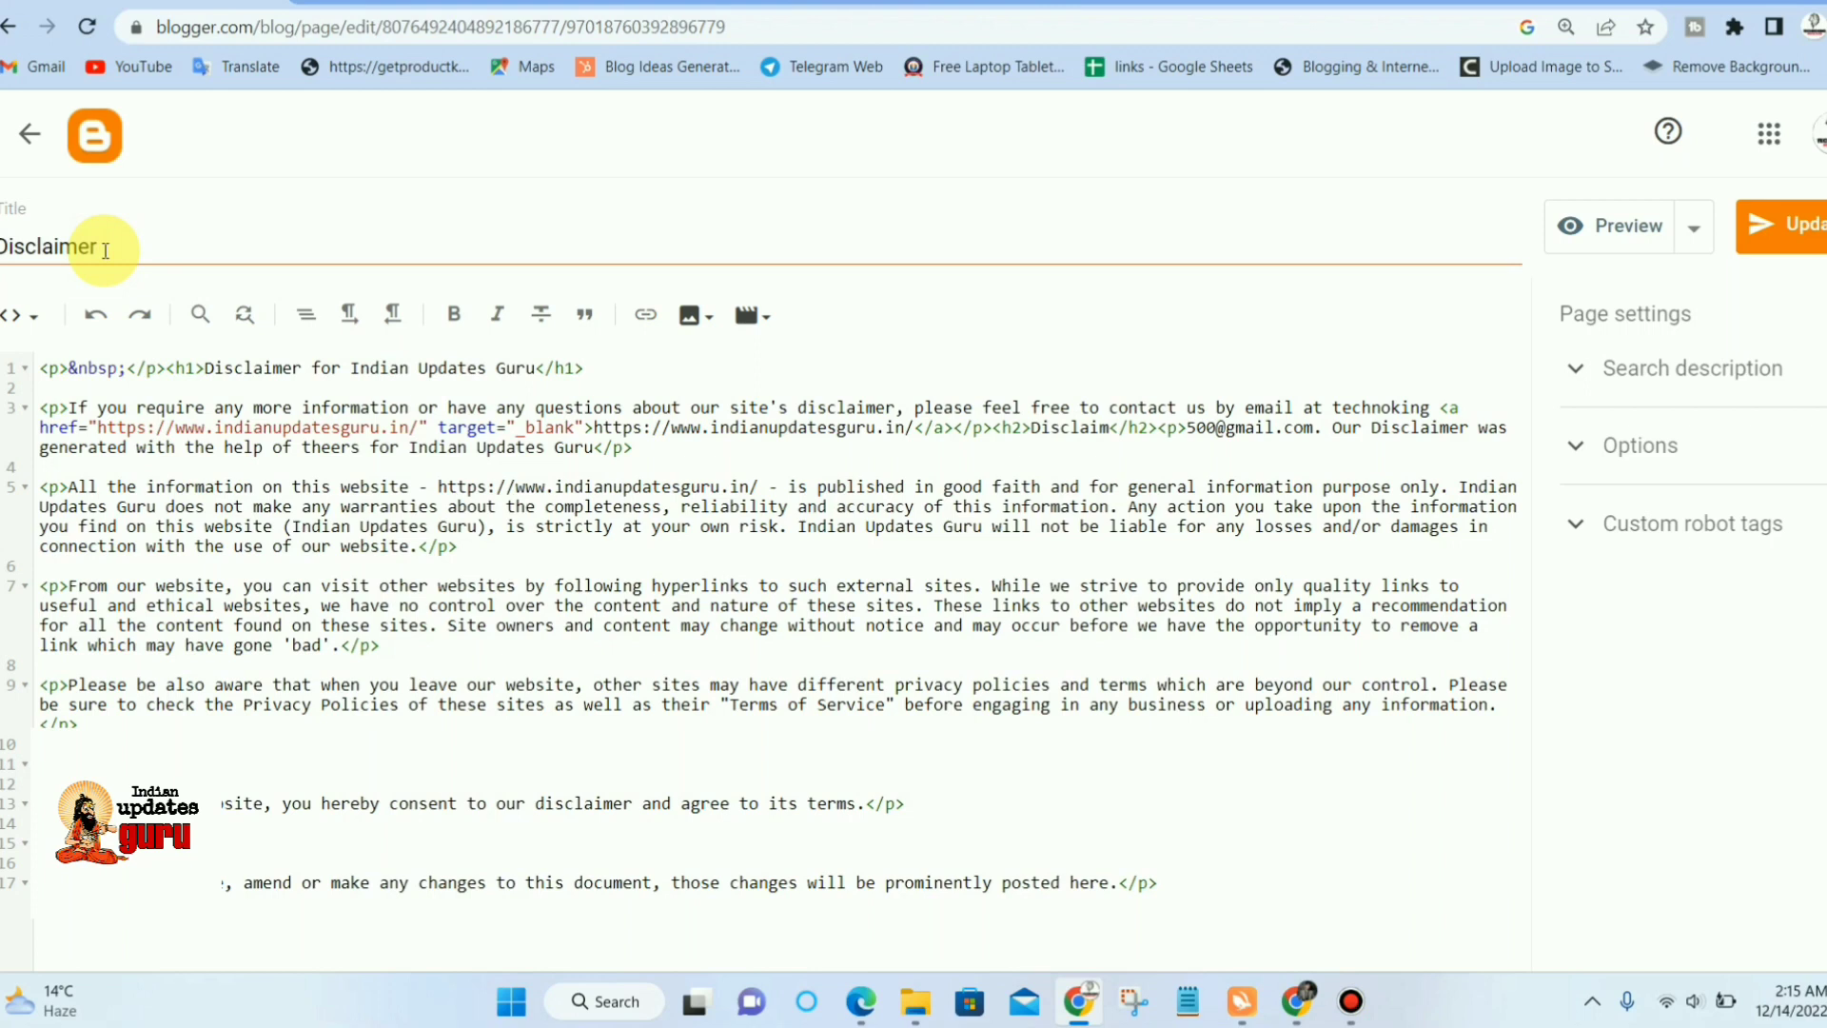
# - In another browser tab, search Google for "disclaimer generator" and open disclaimergenerator.net
pyautogui.click(610, 3)
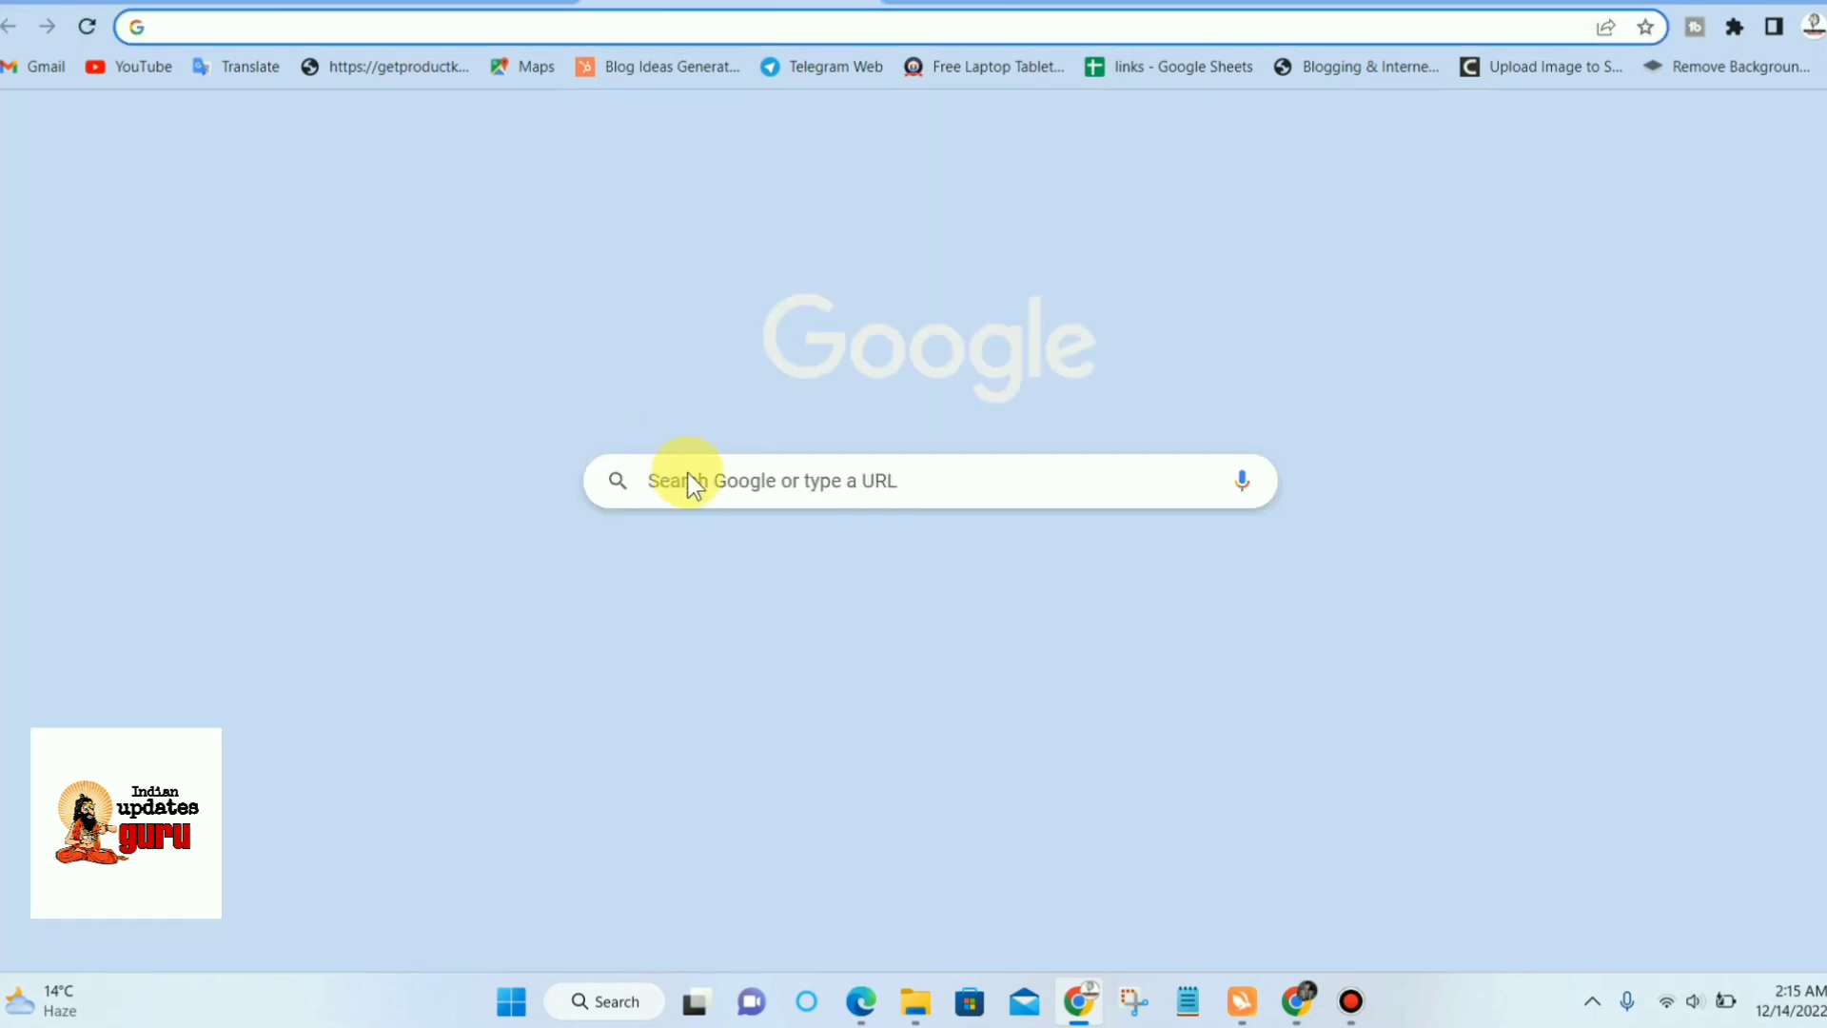
pyautogui.click(700, 478)
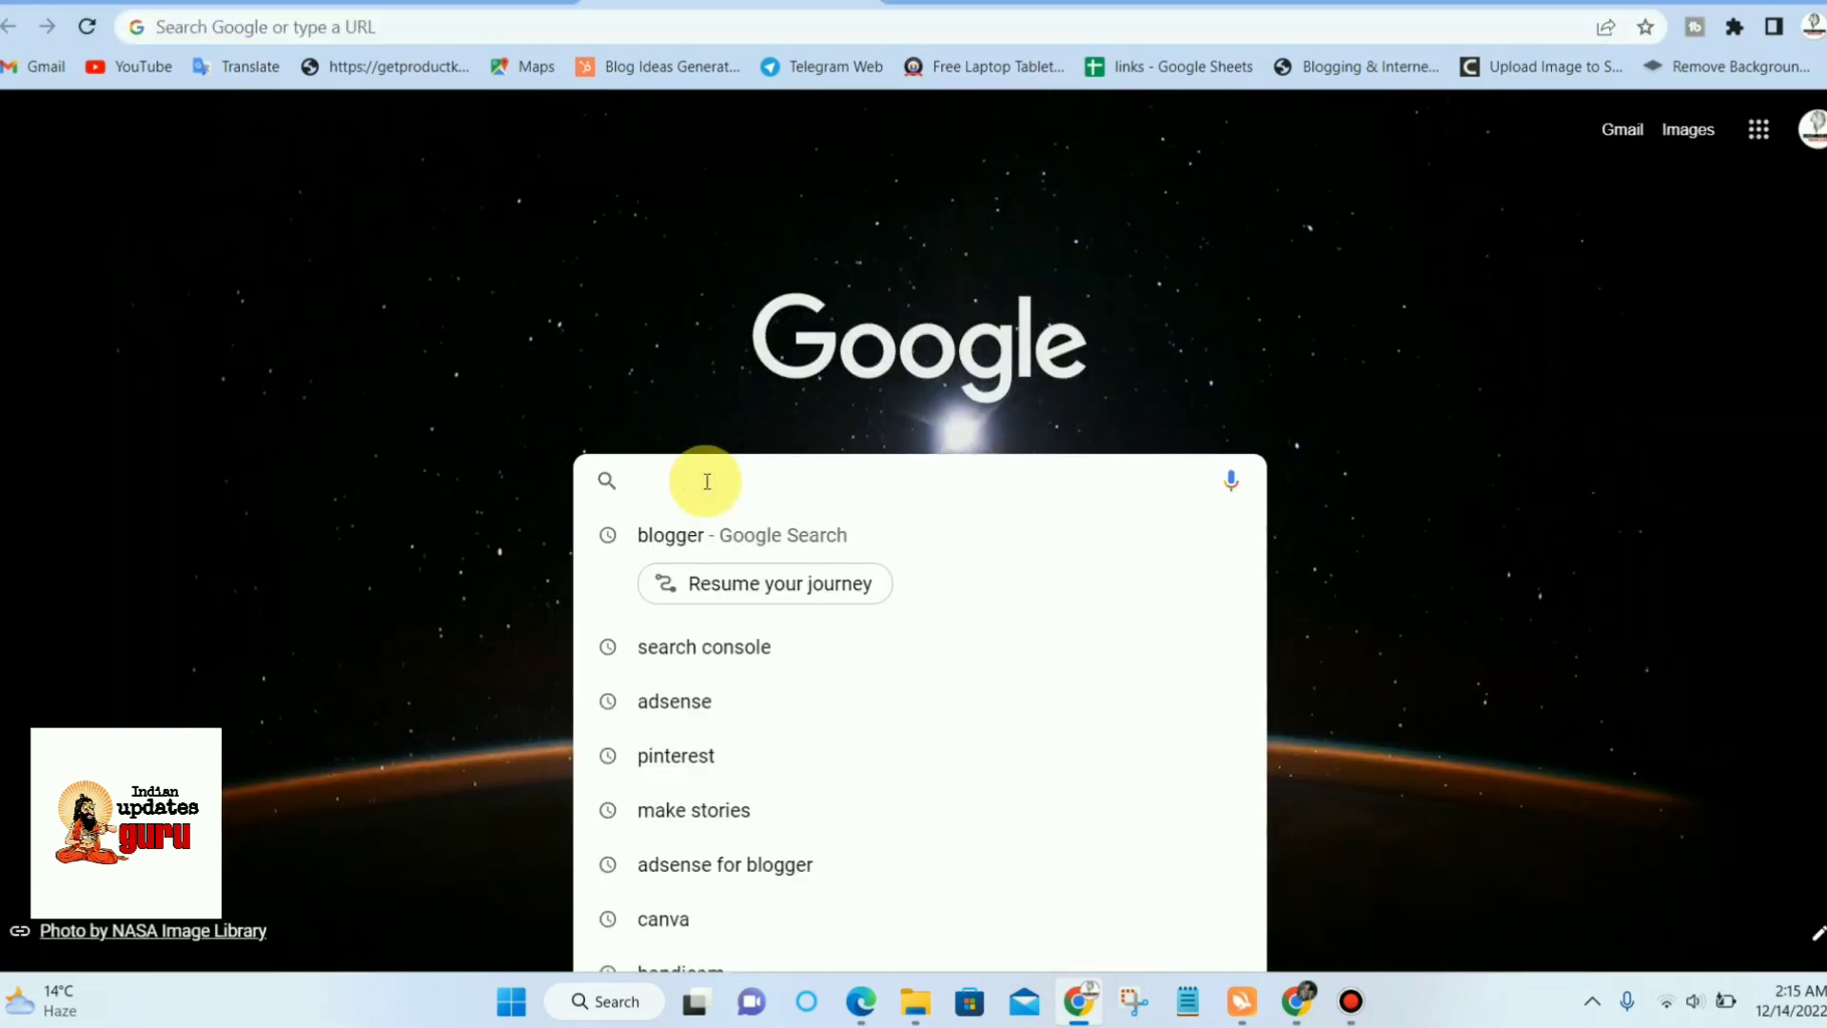
pyautogui.write('dis')
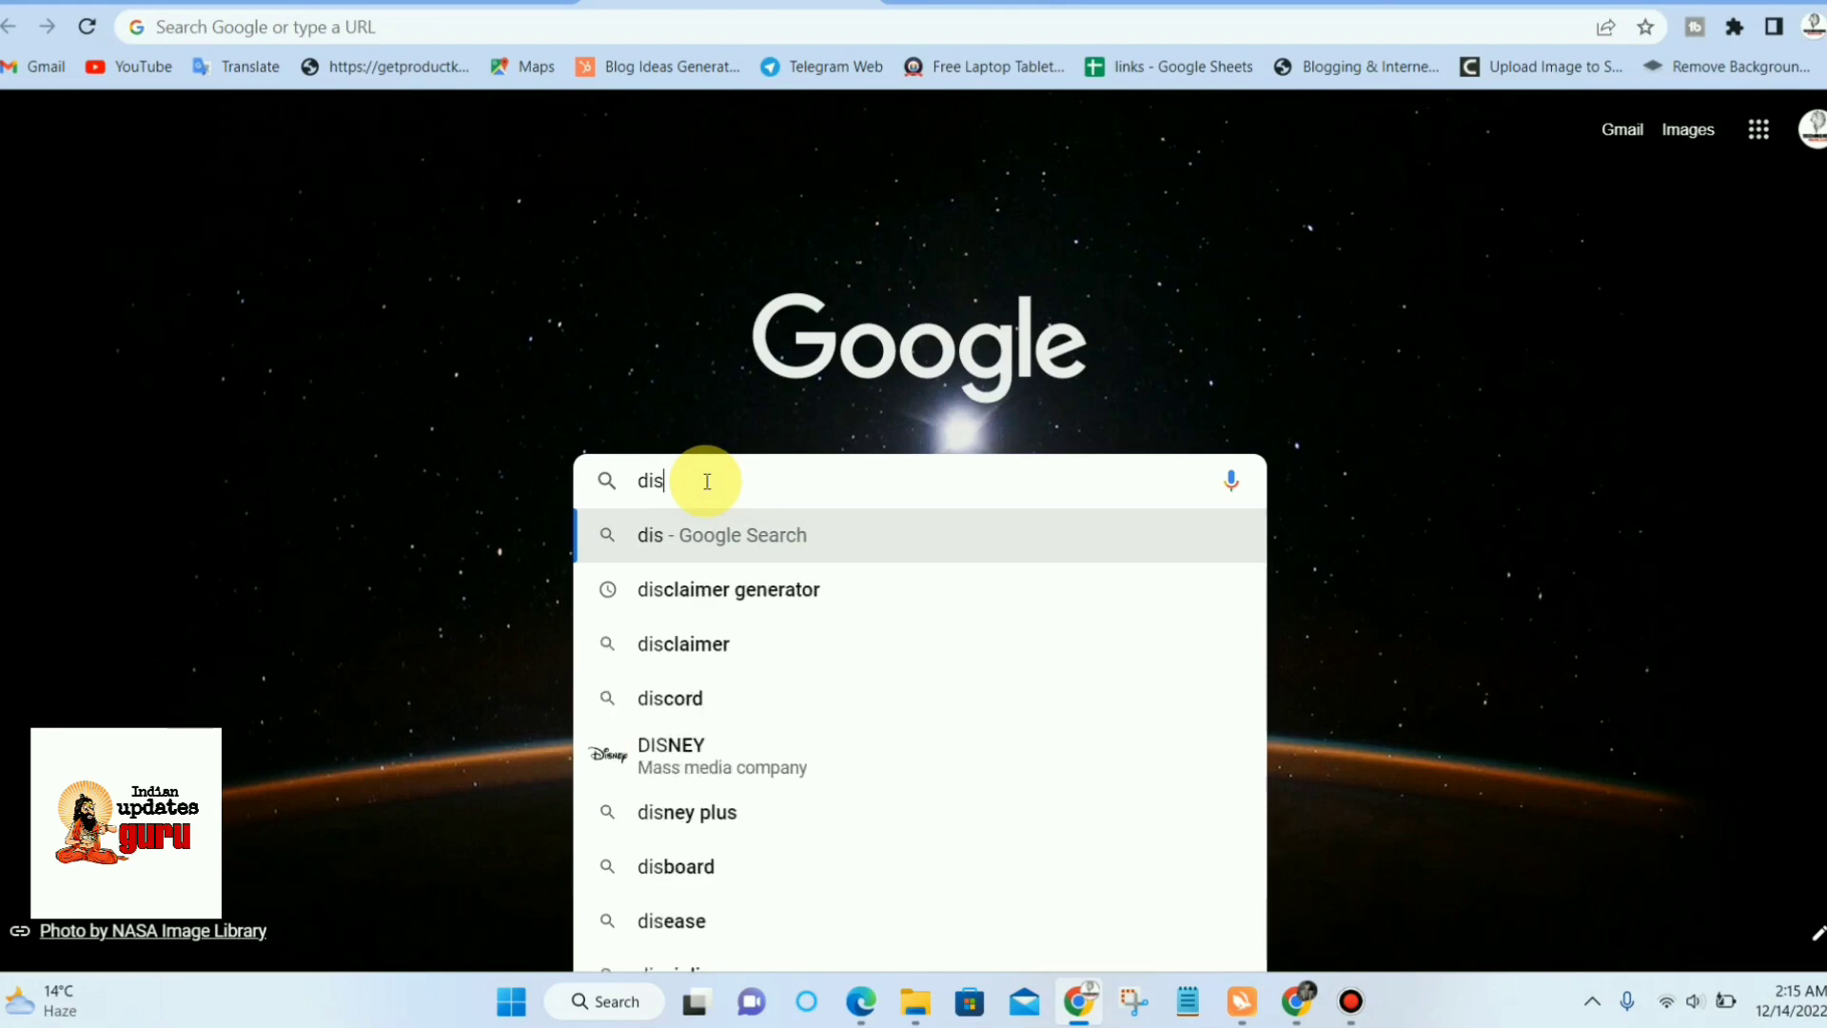
pyautogui.write('clamer')
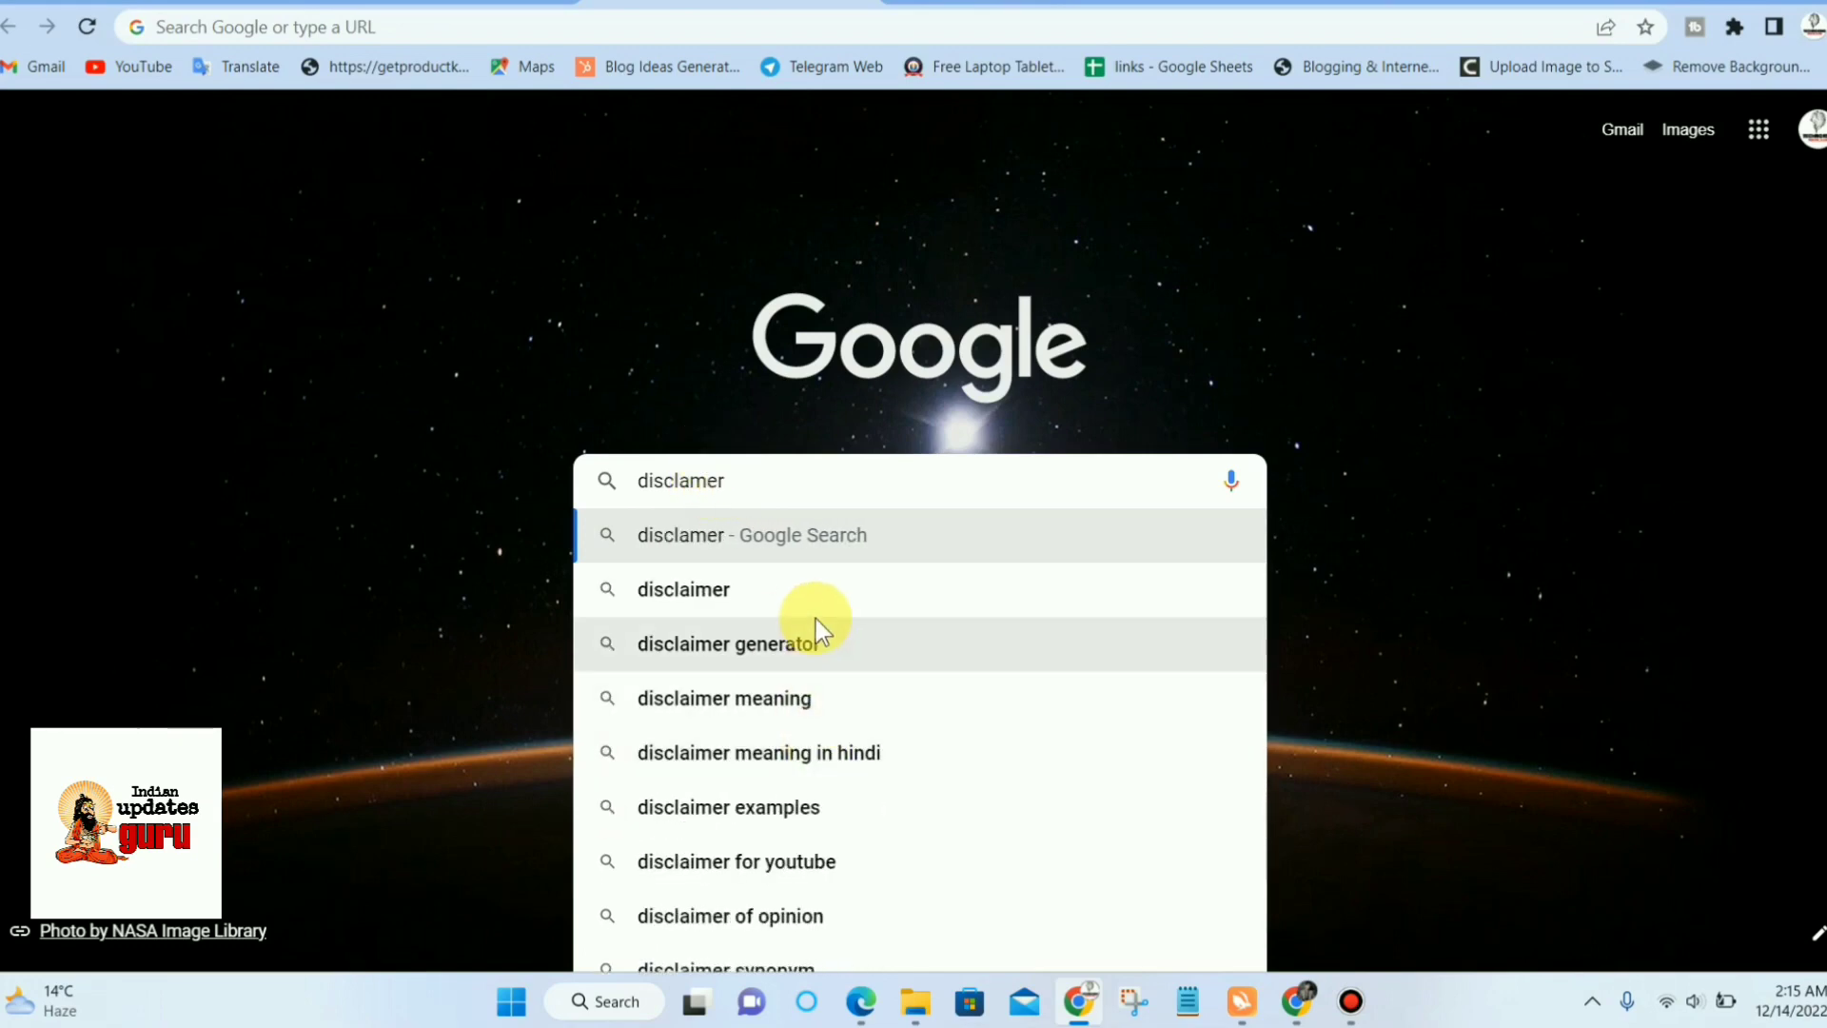
pyautogui.click(816, 657)
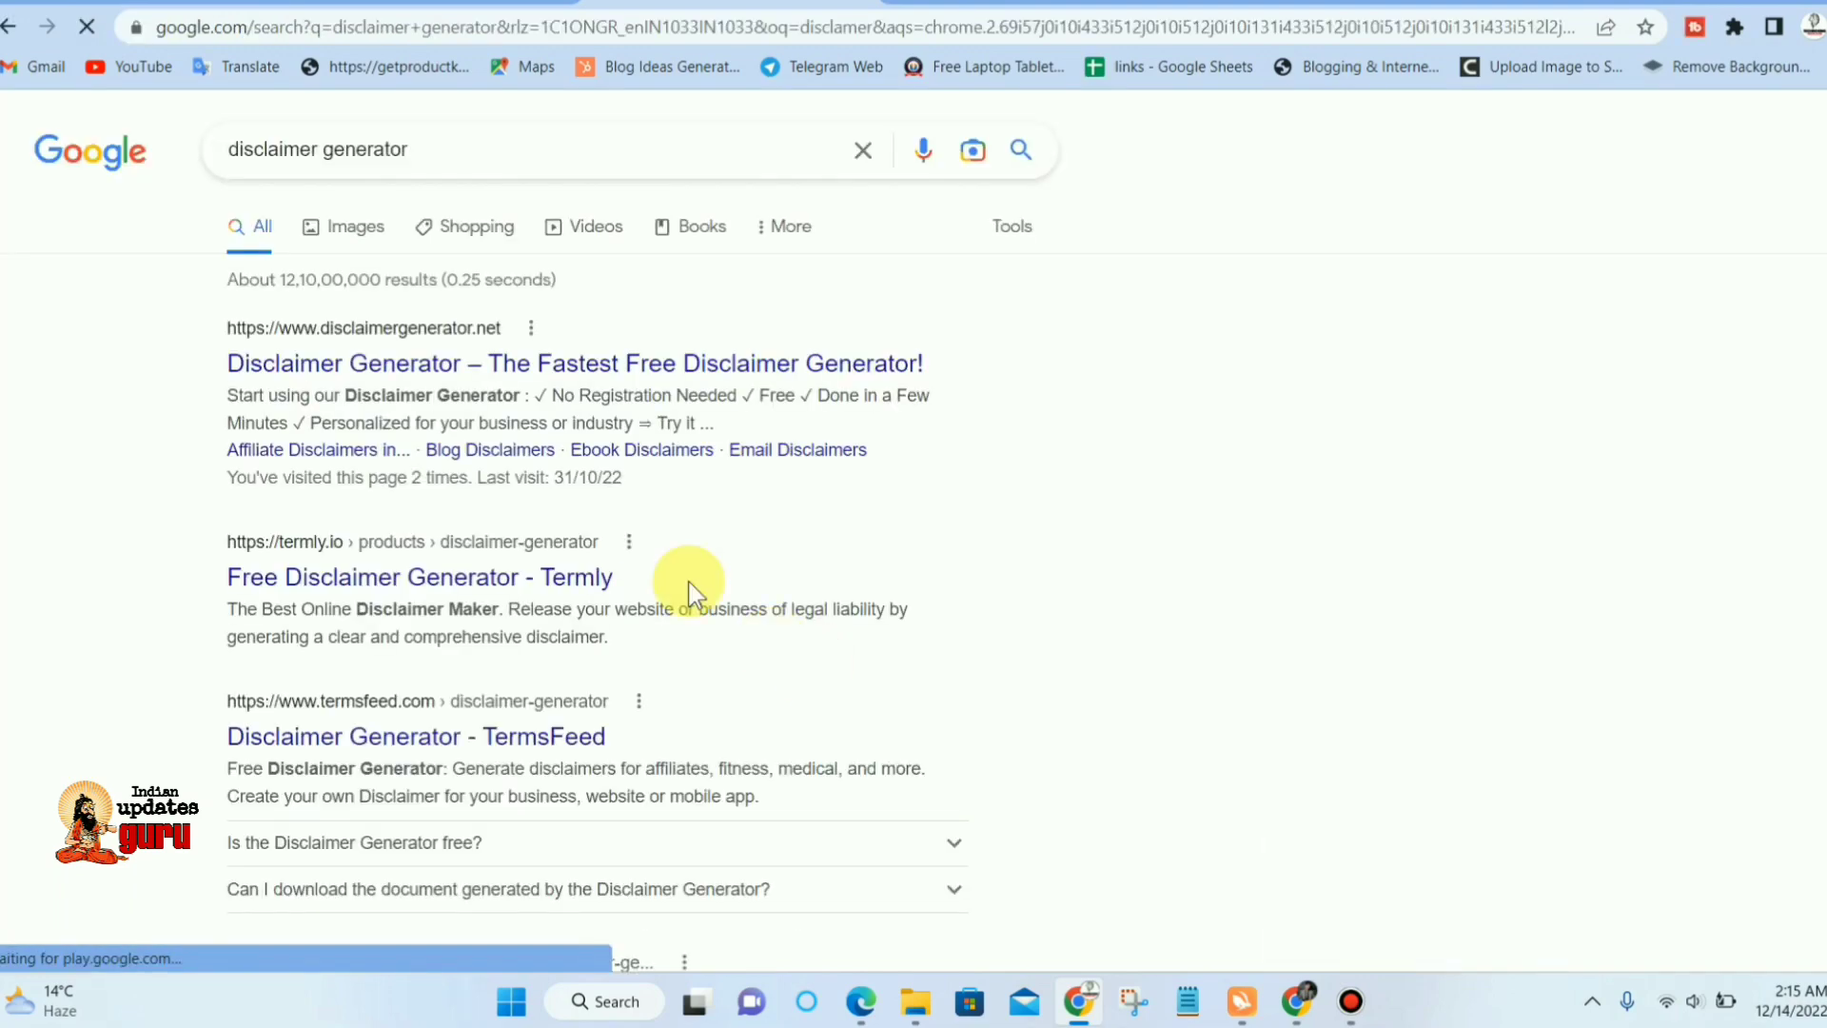
pyautogui.click(530, 359)
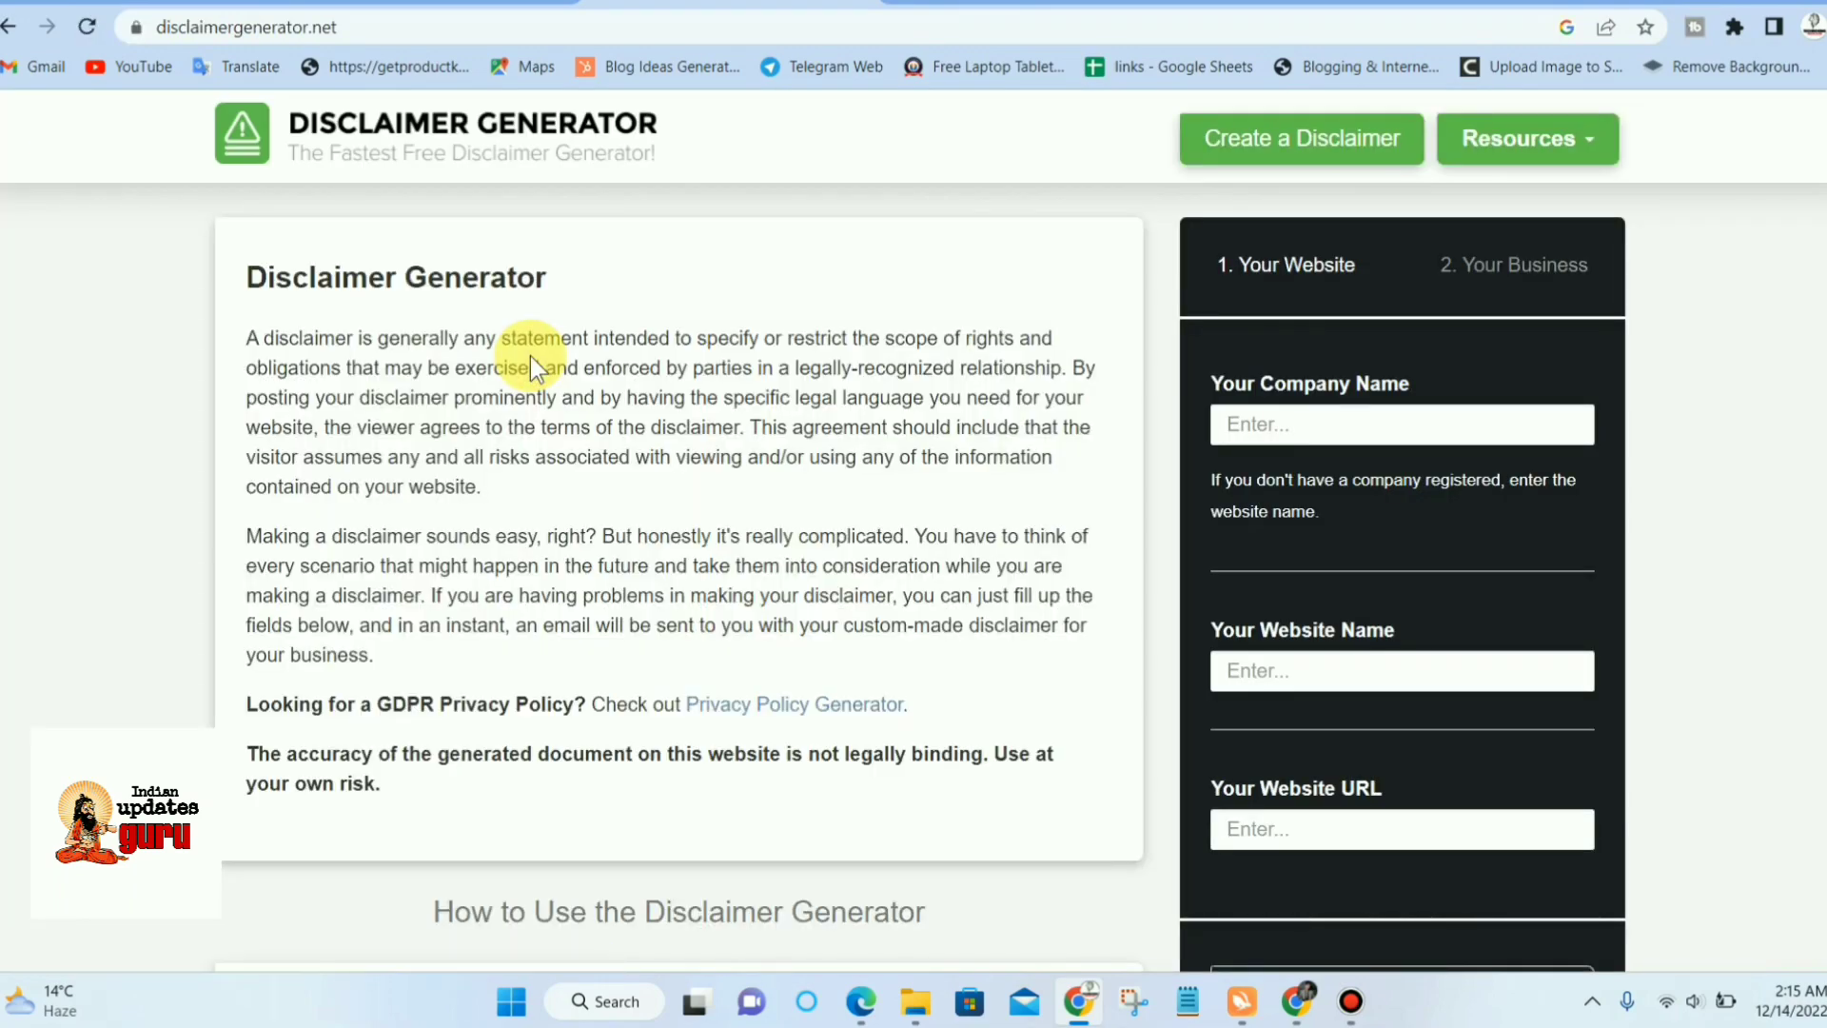
pyautogui.click(1273, 419)
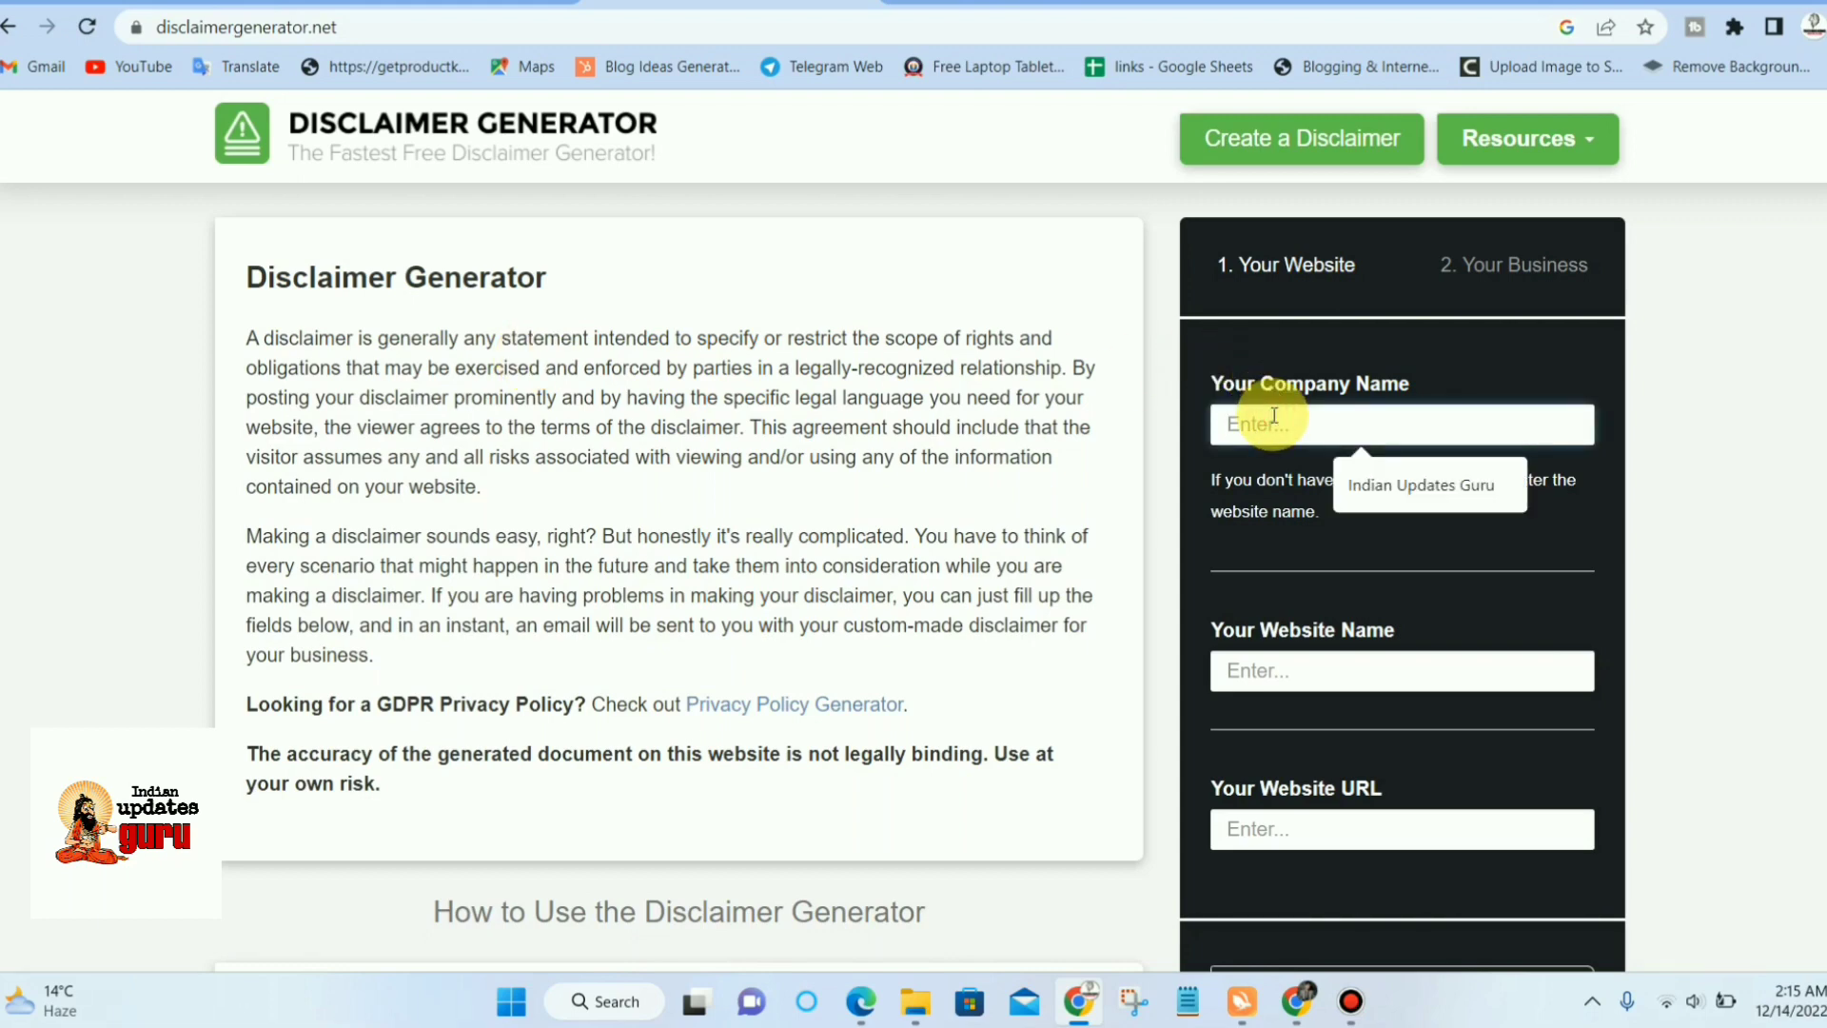
pyautogui.click(1407, 495)
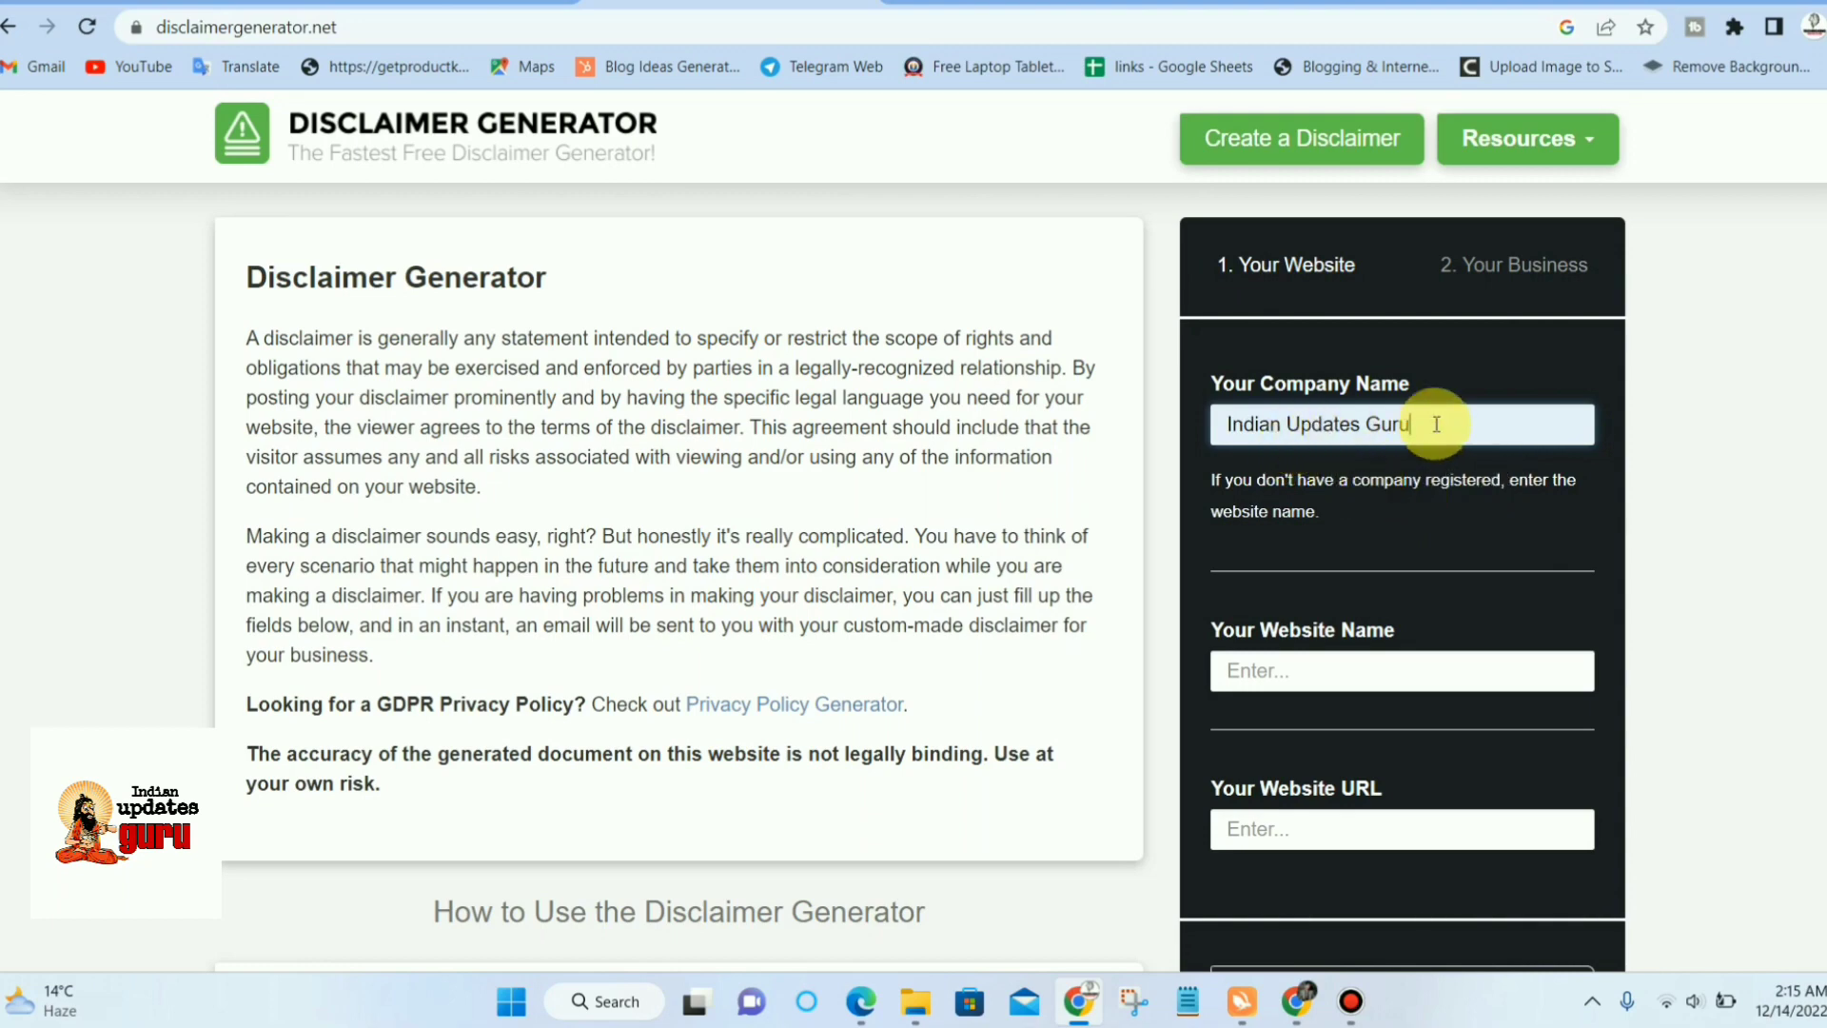
pyautogui.click(1440, 670)
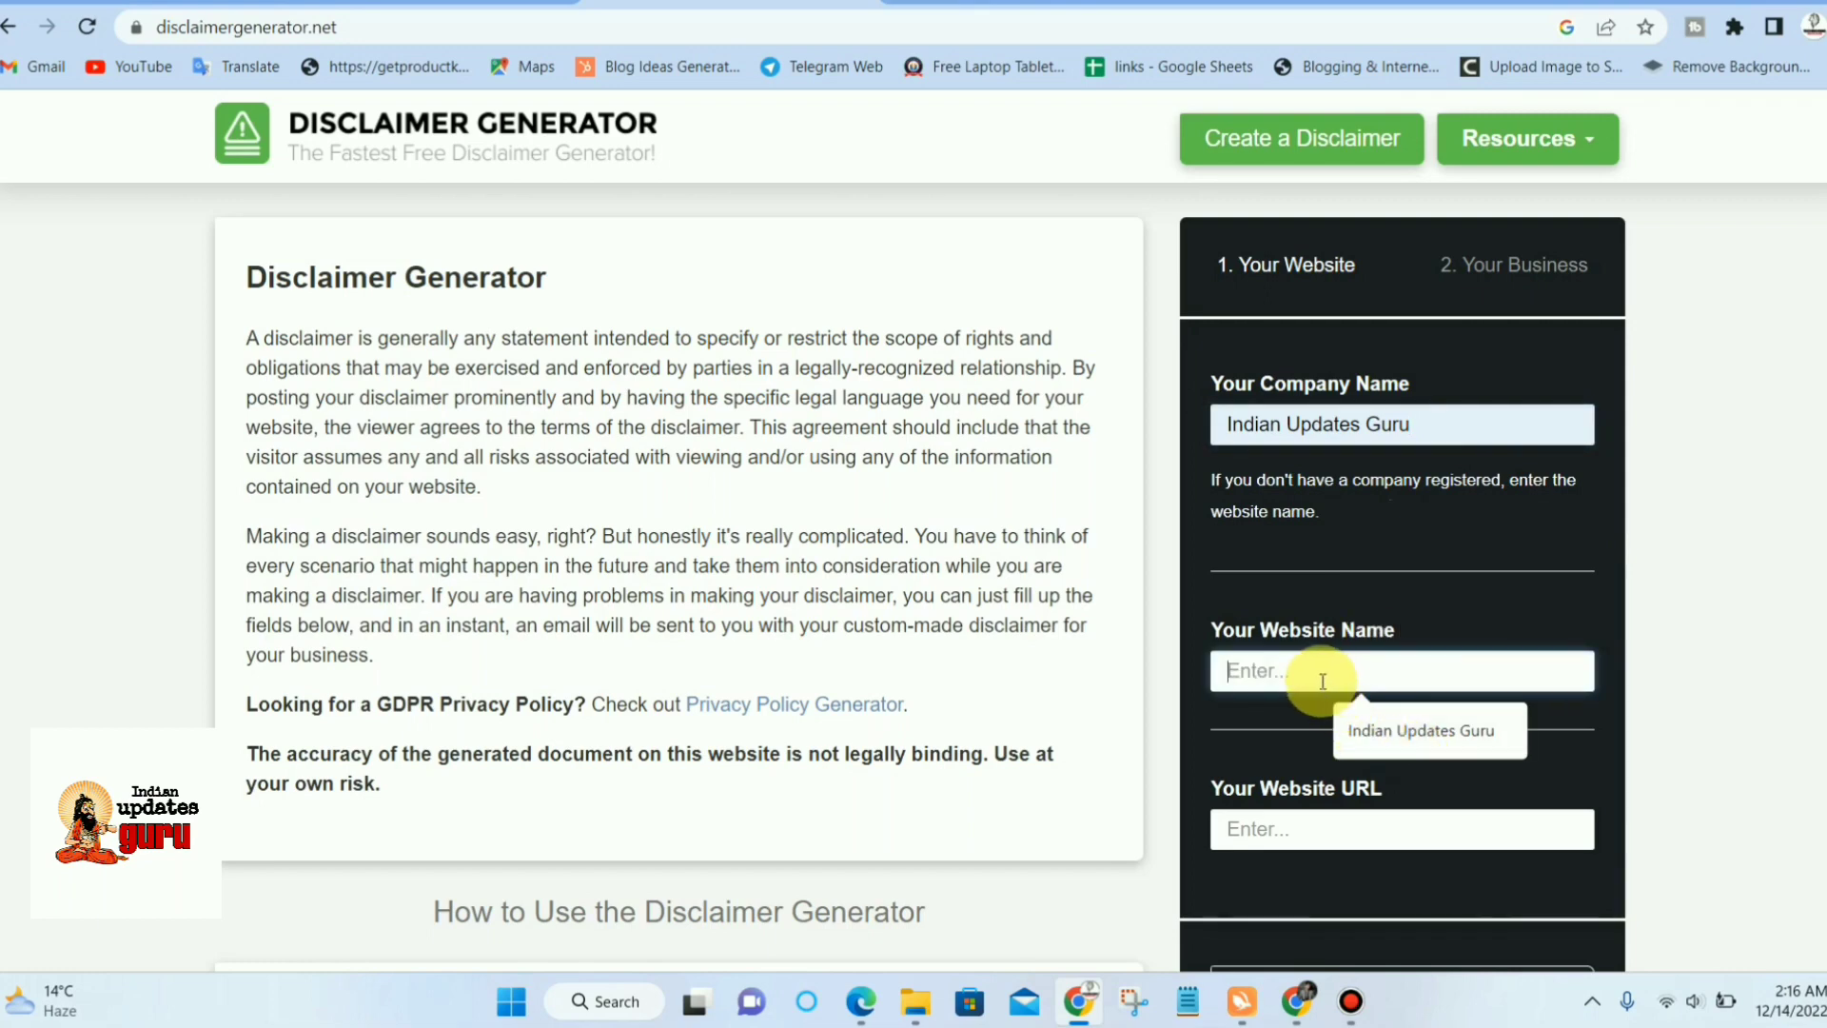
pyautogui.click(1431, 728)
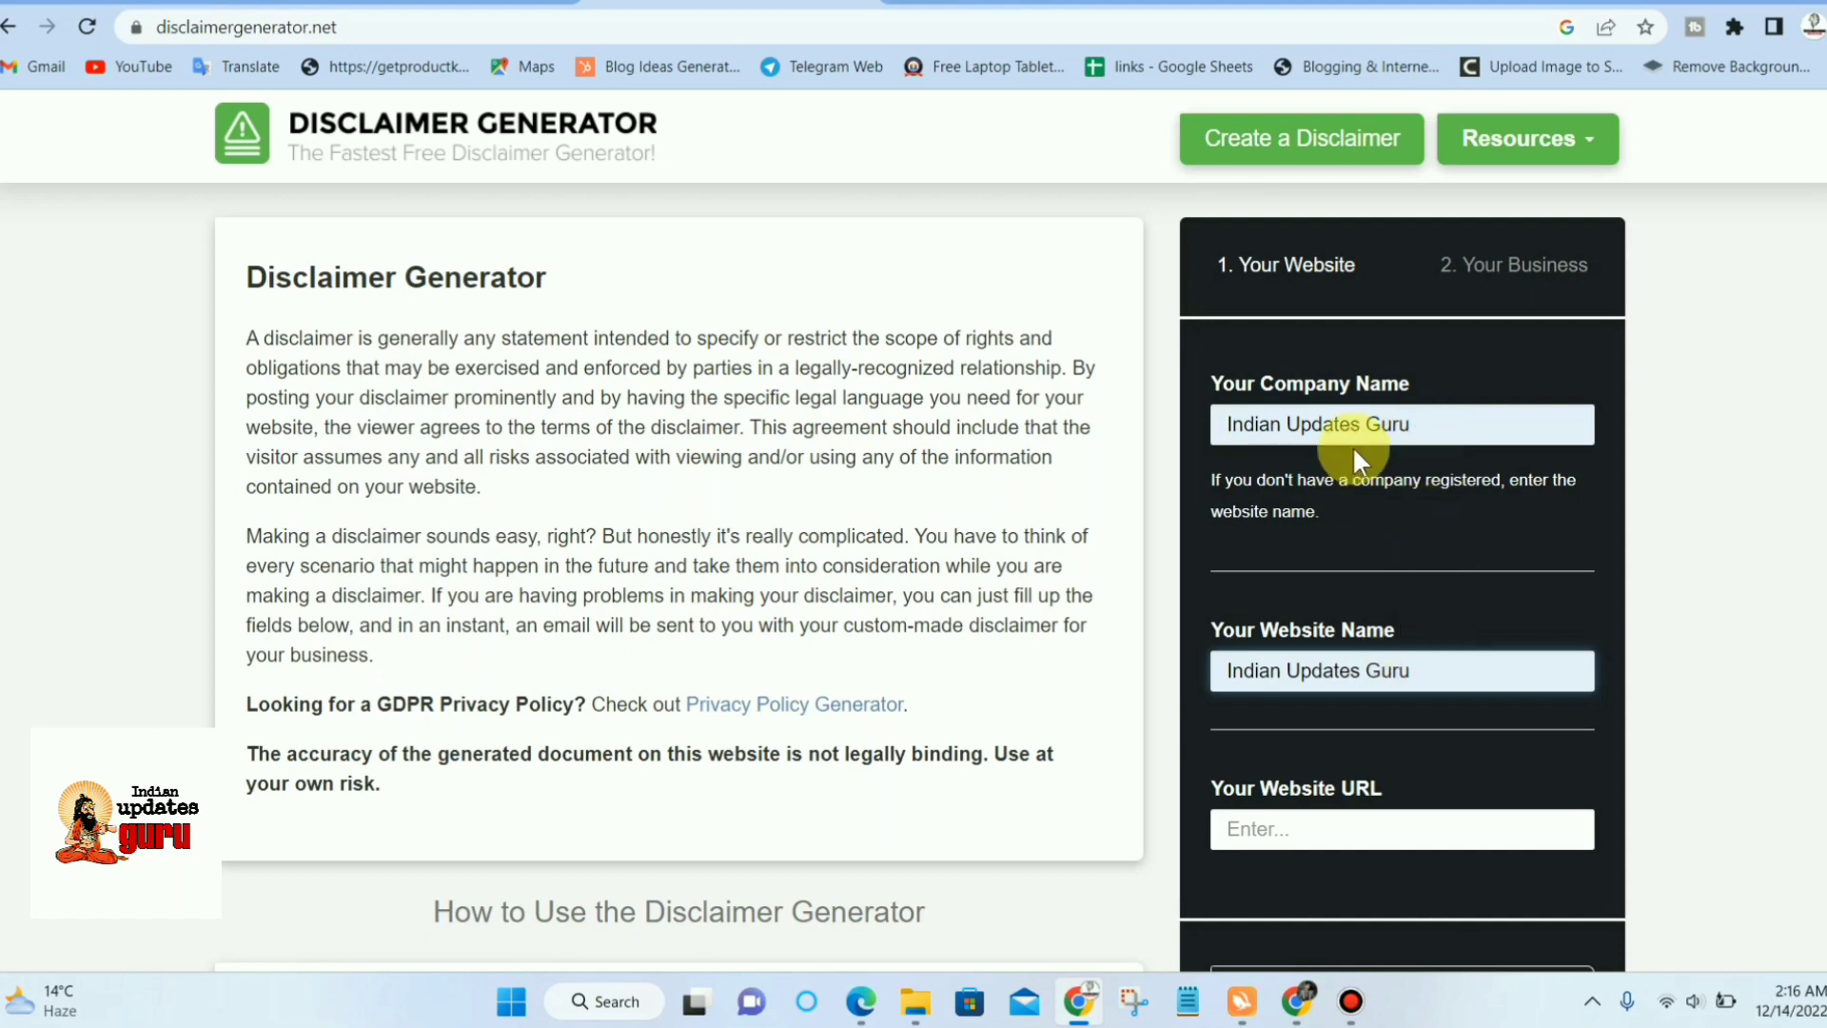
pyautogui.click(1306, 835)
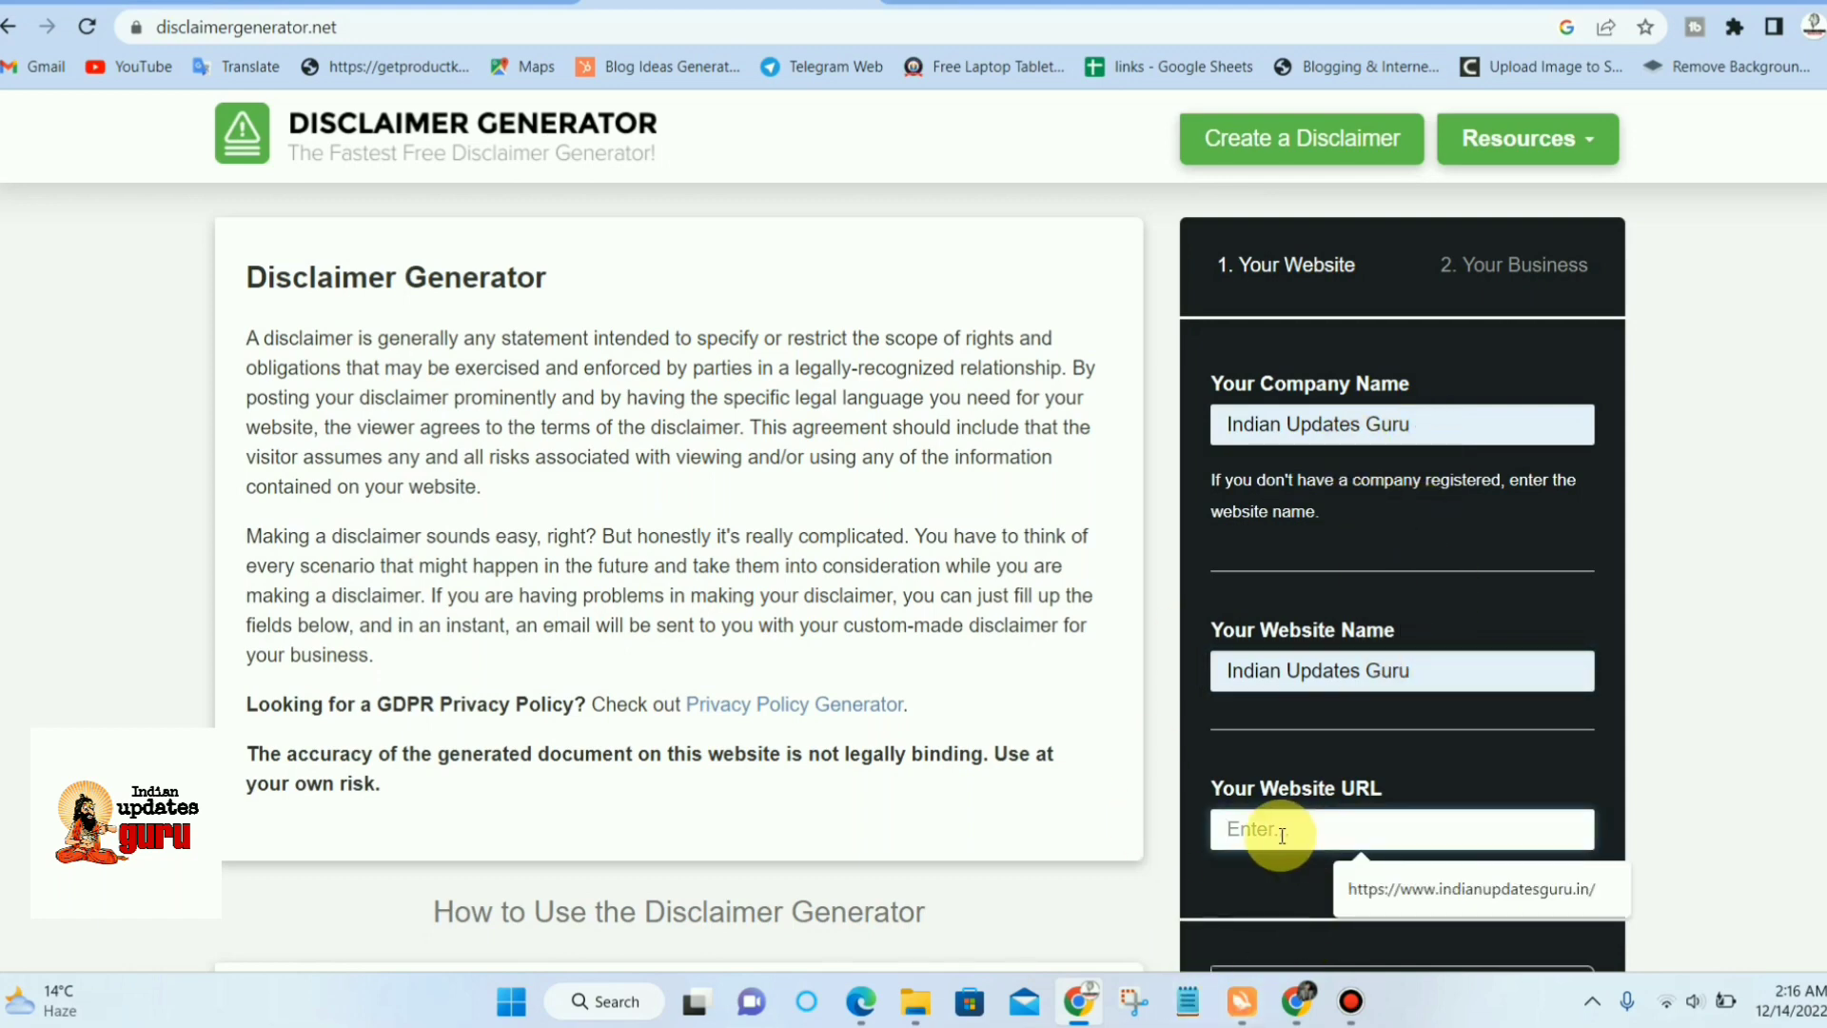
pyautogui.scroll(-1, 1282, 836)
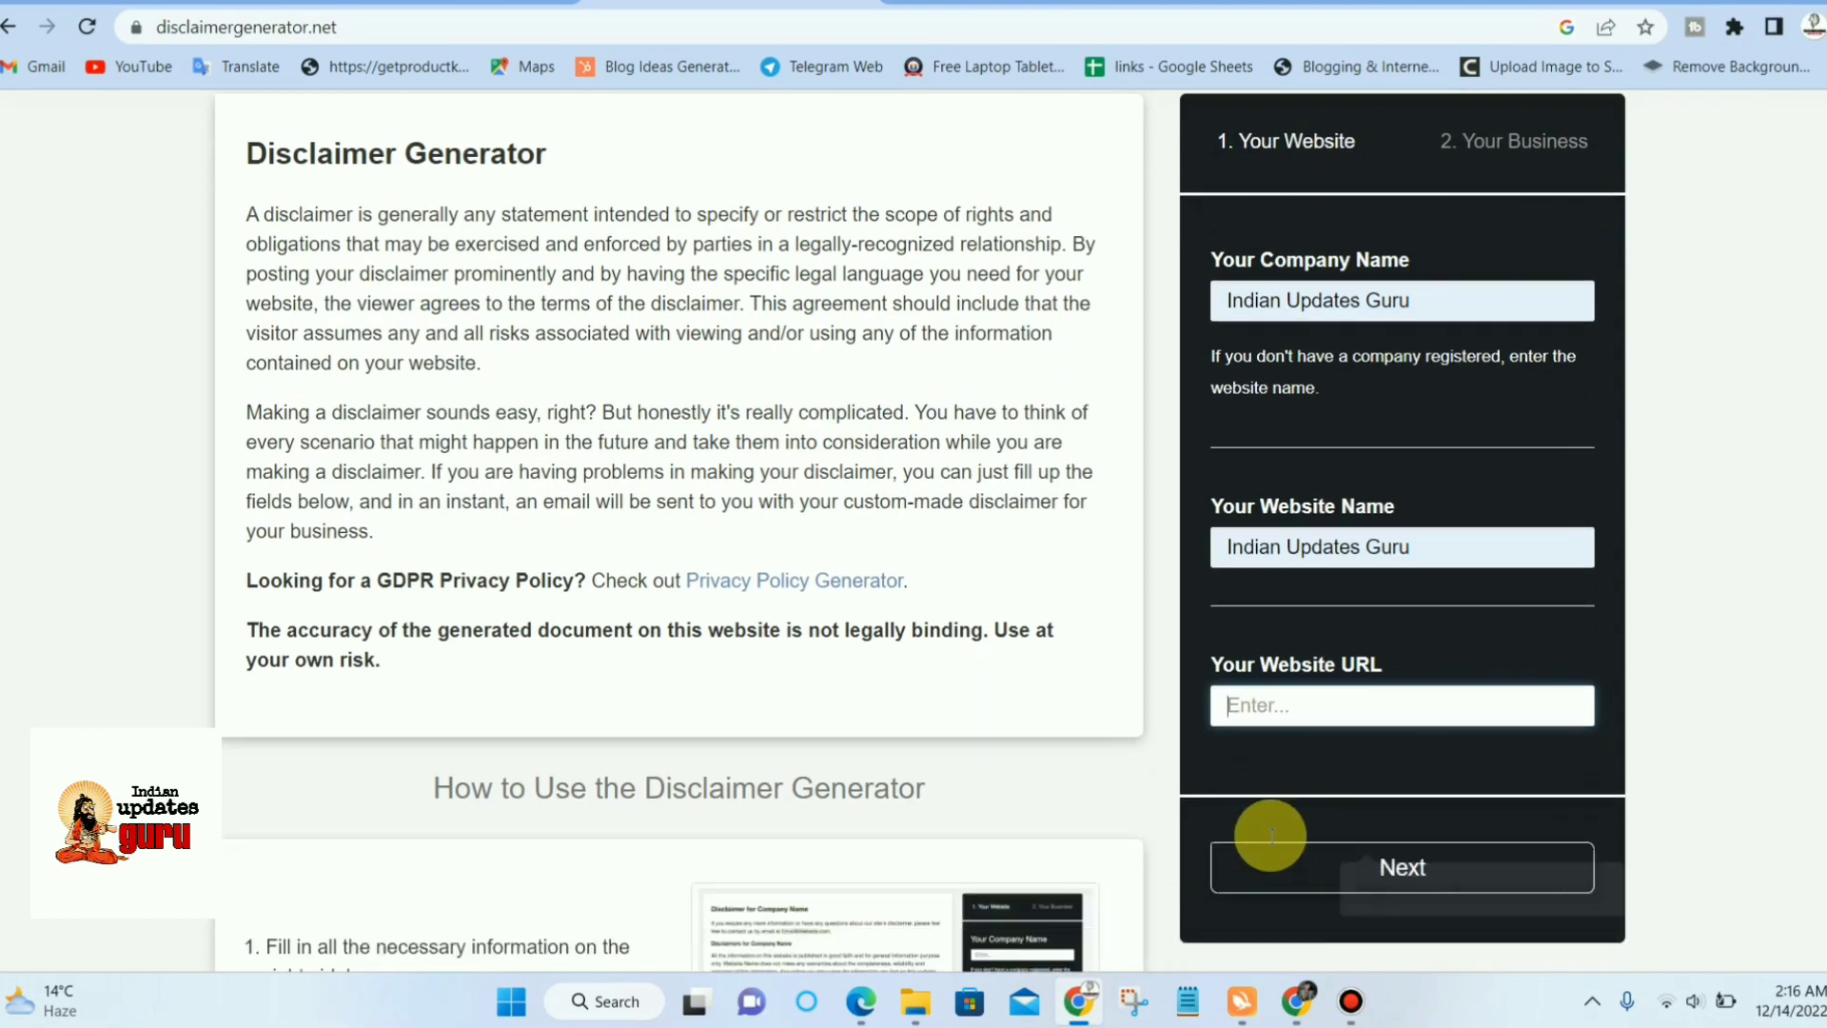
pyautogui.click(1232, 704)
pyautogui.click(1353, 765)
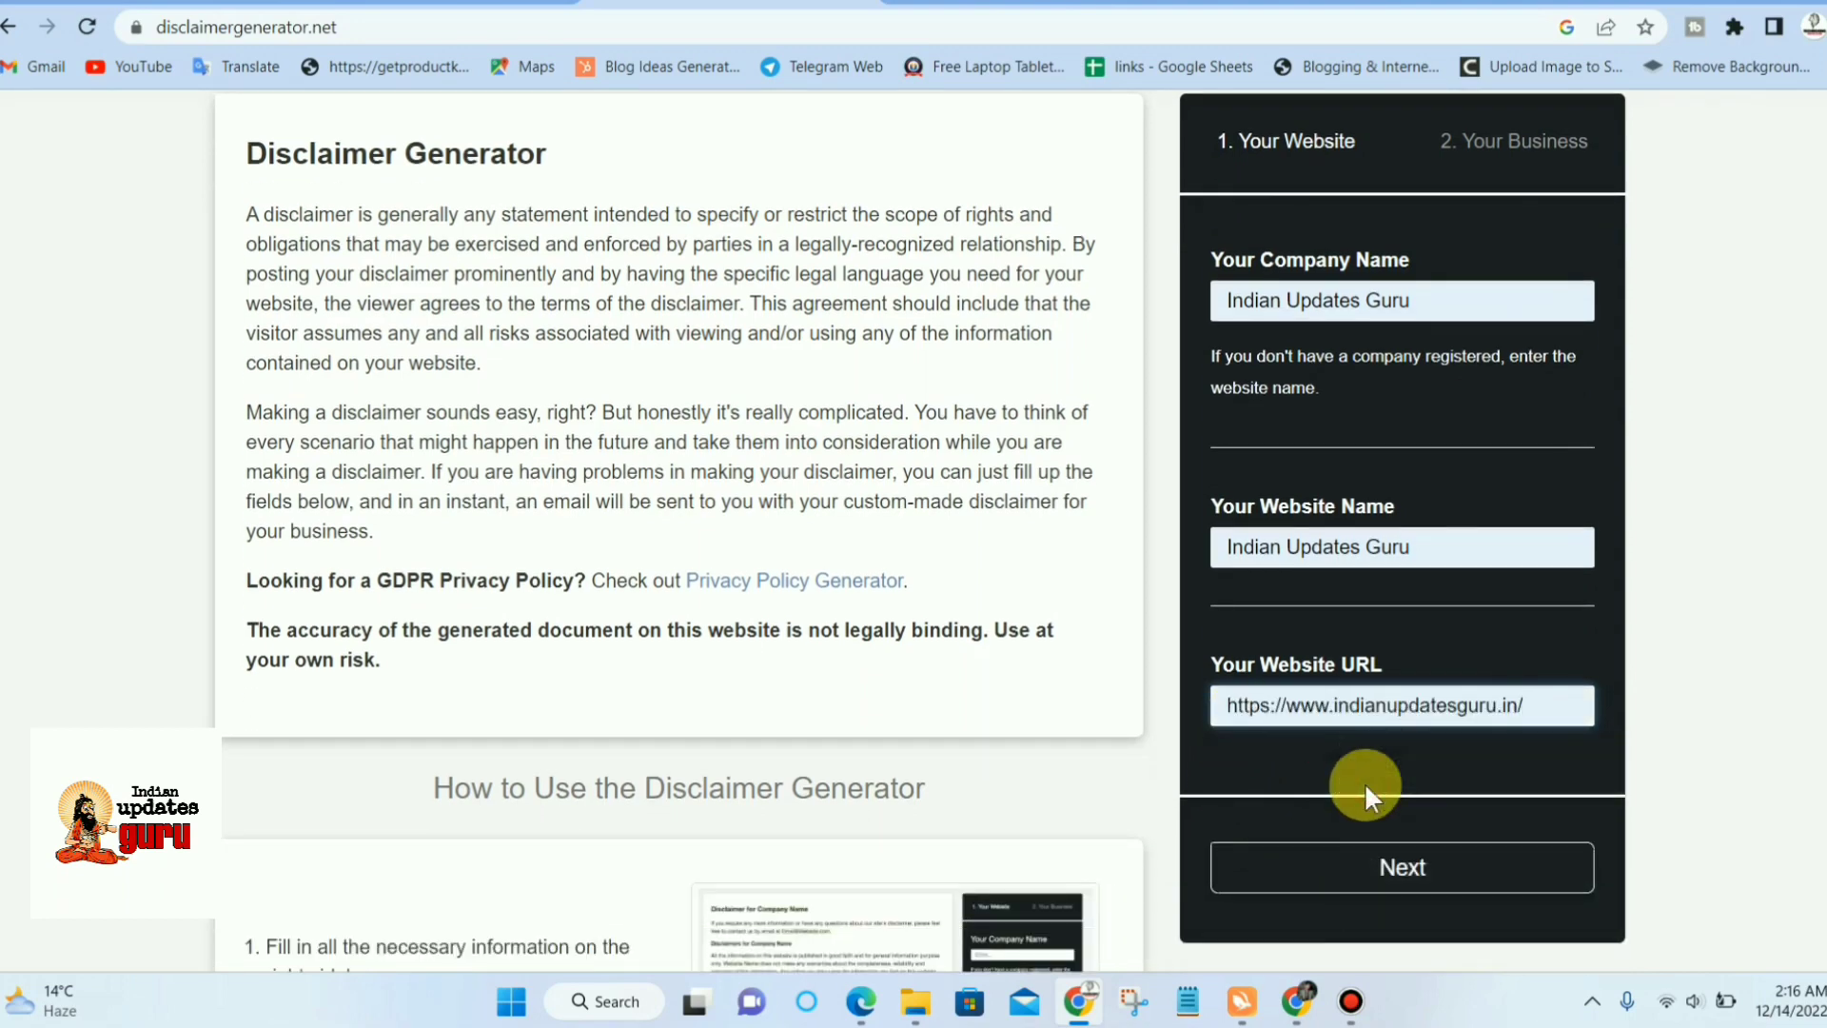
pyautogui.click(1408, 868)
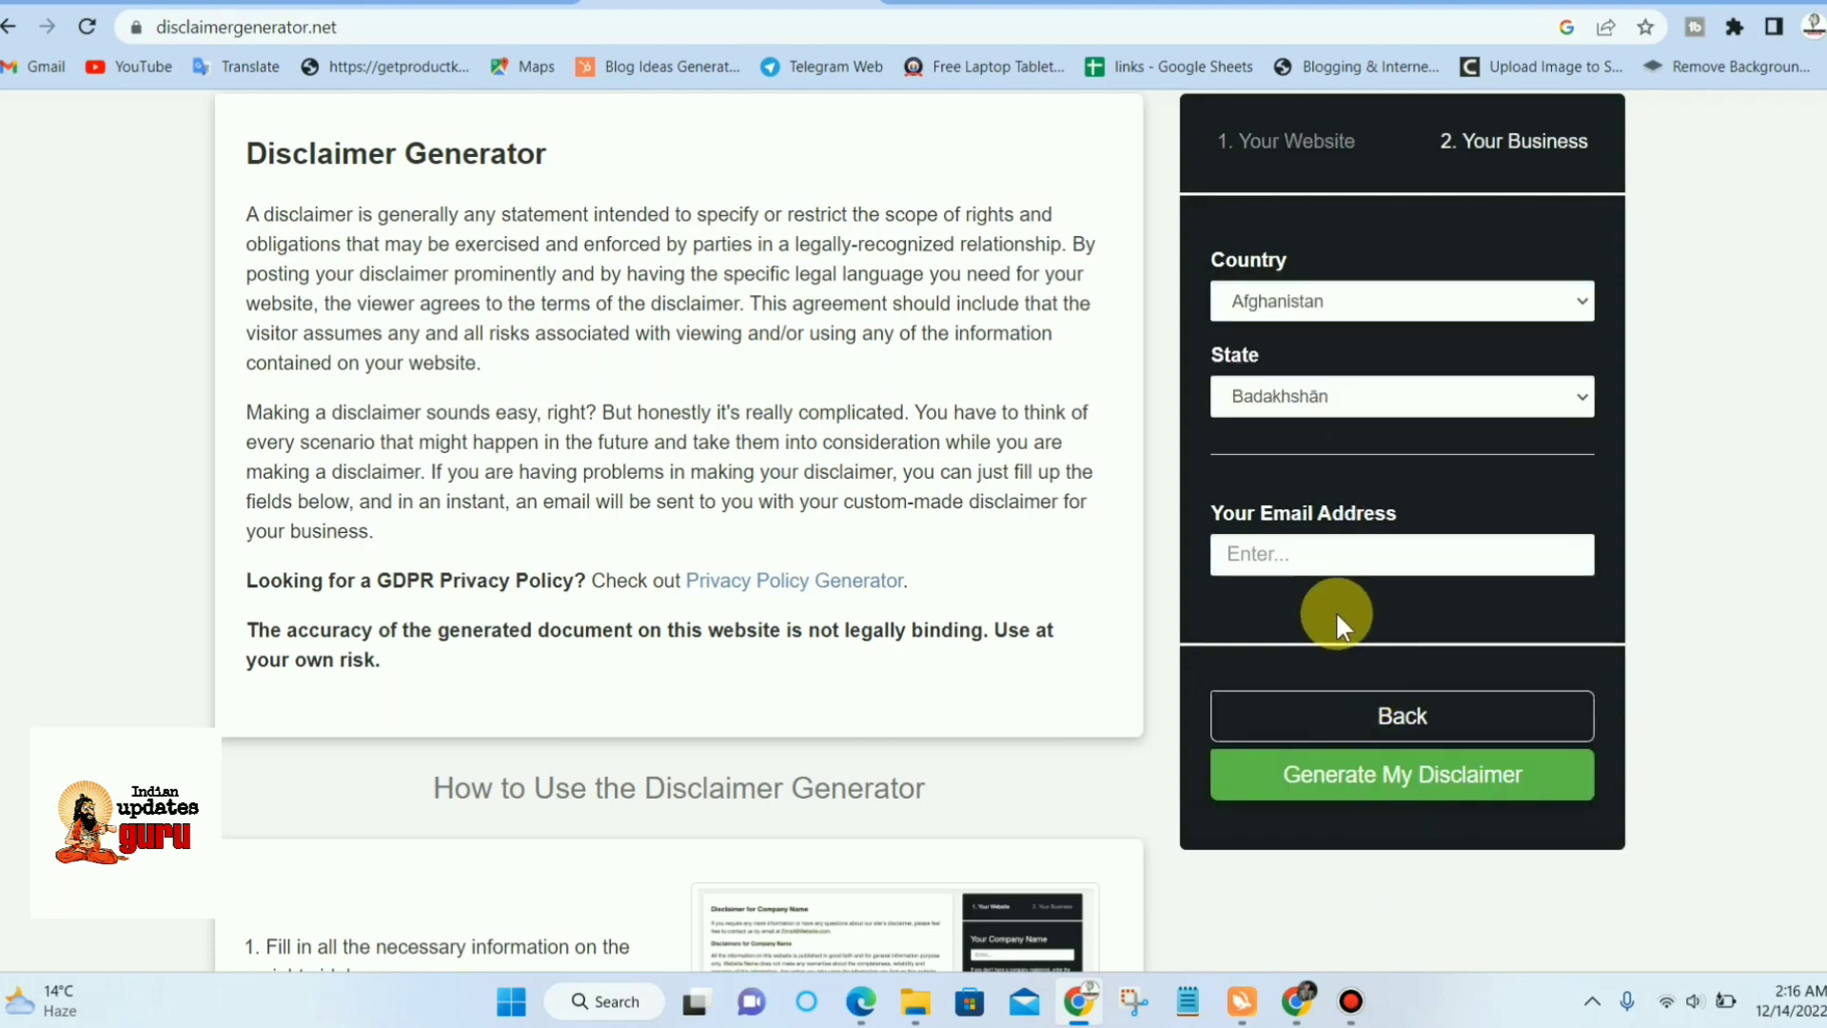
# - Set the country to India and the state to Rajasthan, and fill in the contact email address
pyautogui.scroll(1, 1334, 611)
pyautogui.scroll(-1, 1345, 714)
pyautogui.scroll(1, 1339, 614)
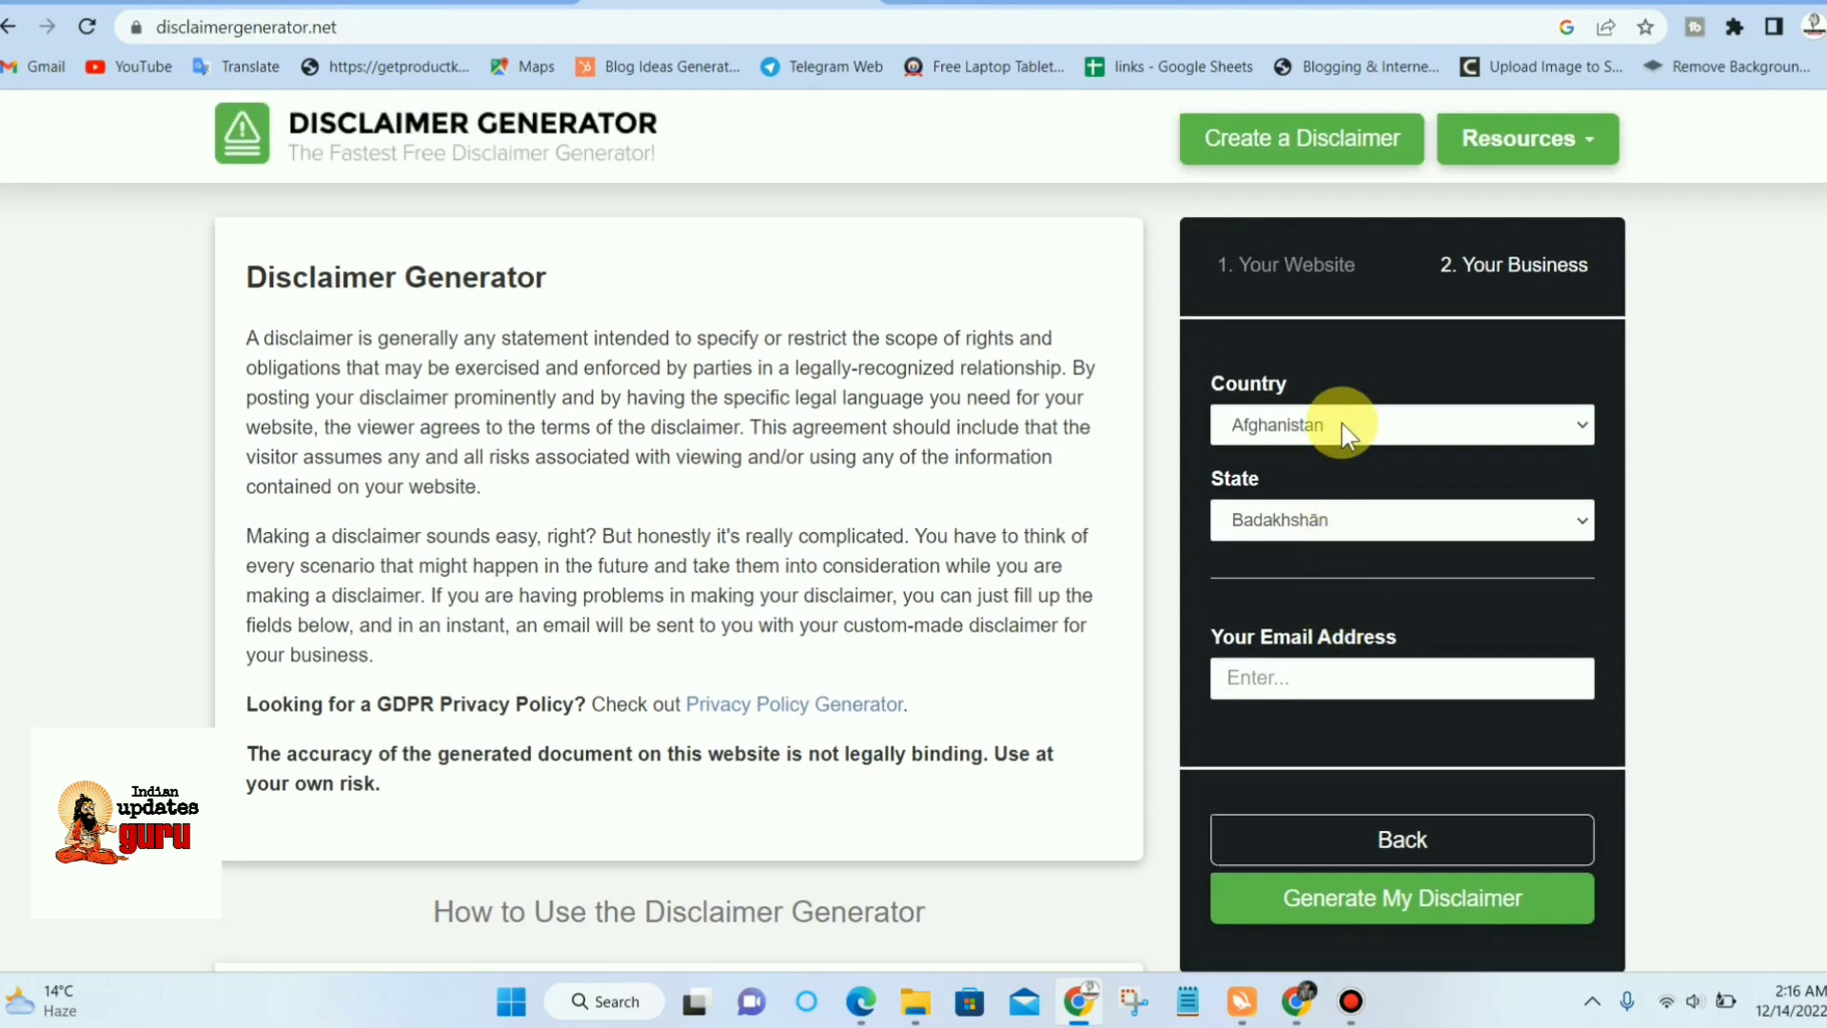
pyautogui.click(1347, 426)
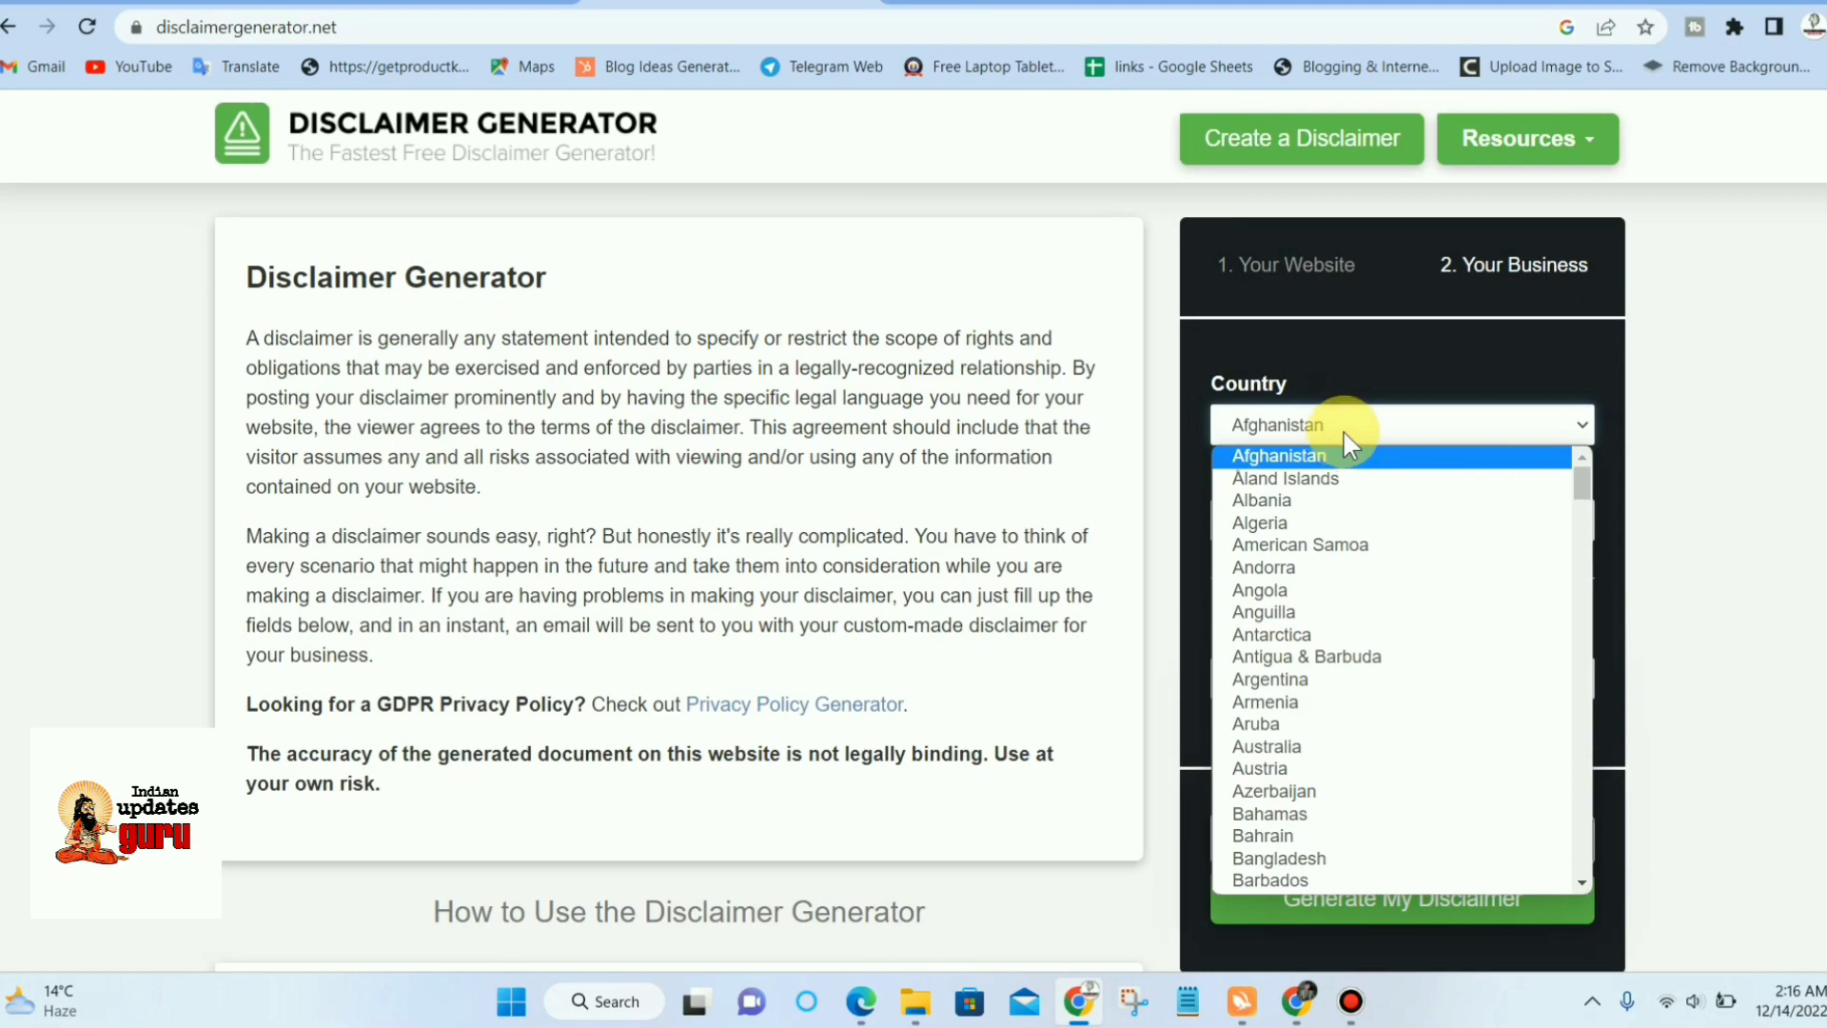
pyautogui.write('india')
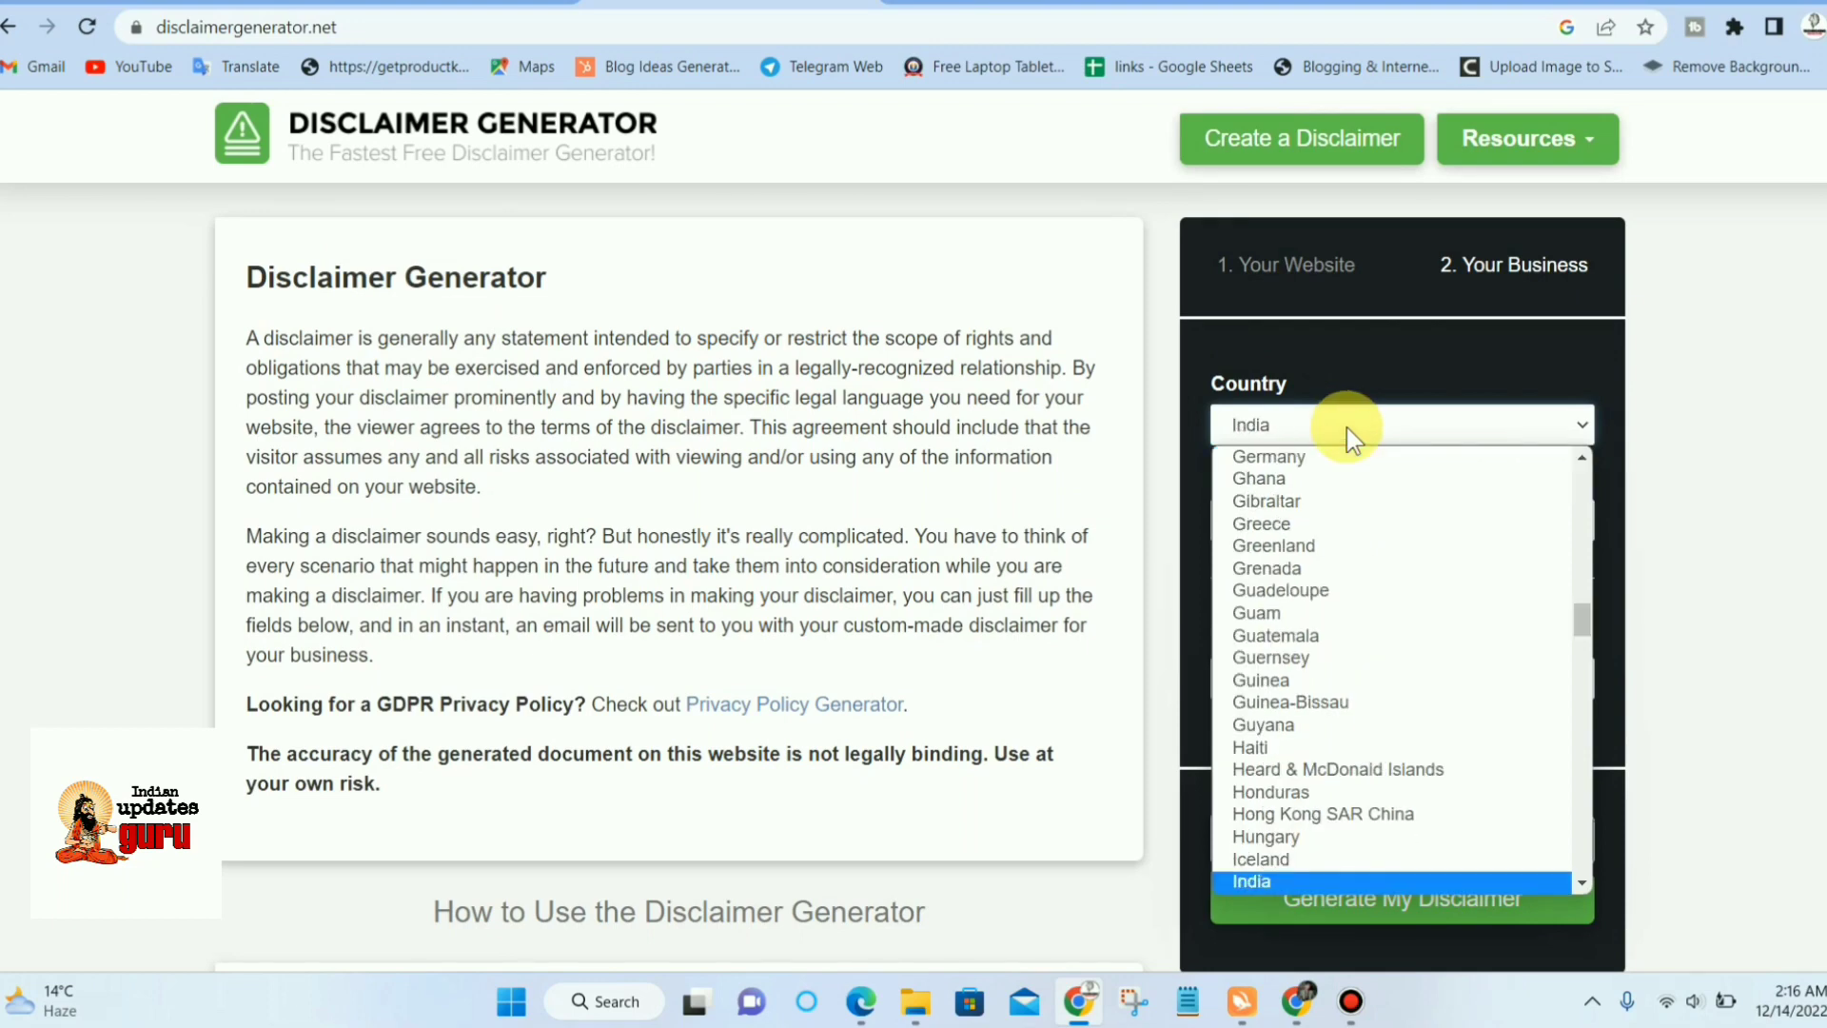
pyautogui.press('Return')
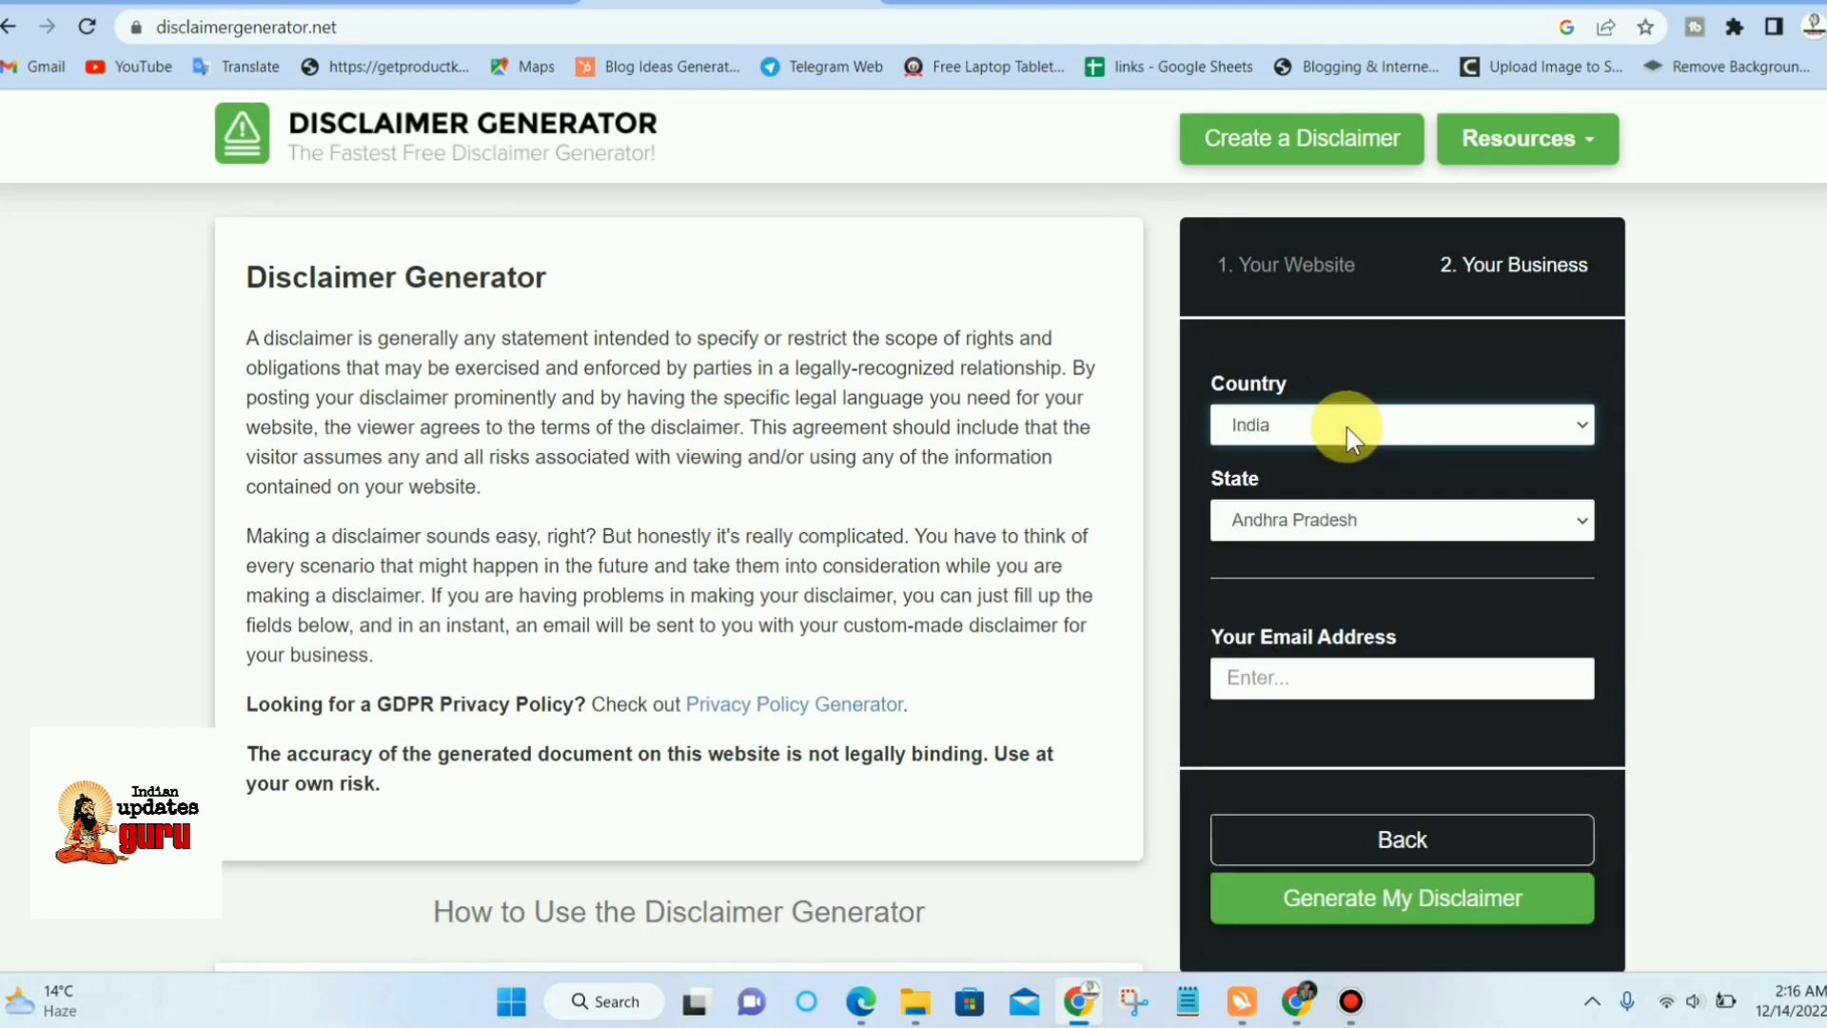
pyautogui.click(1404, 539)
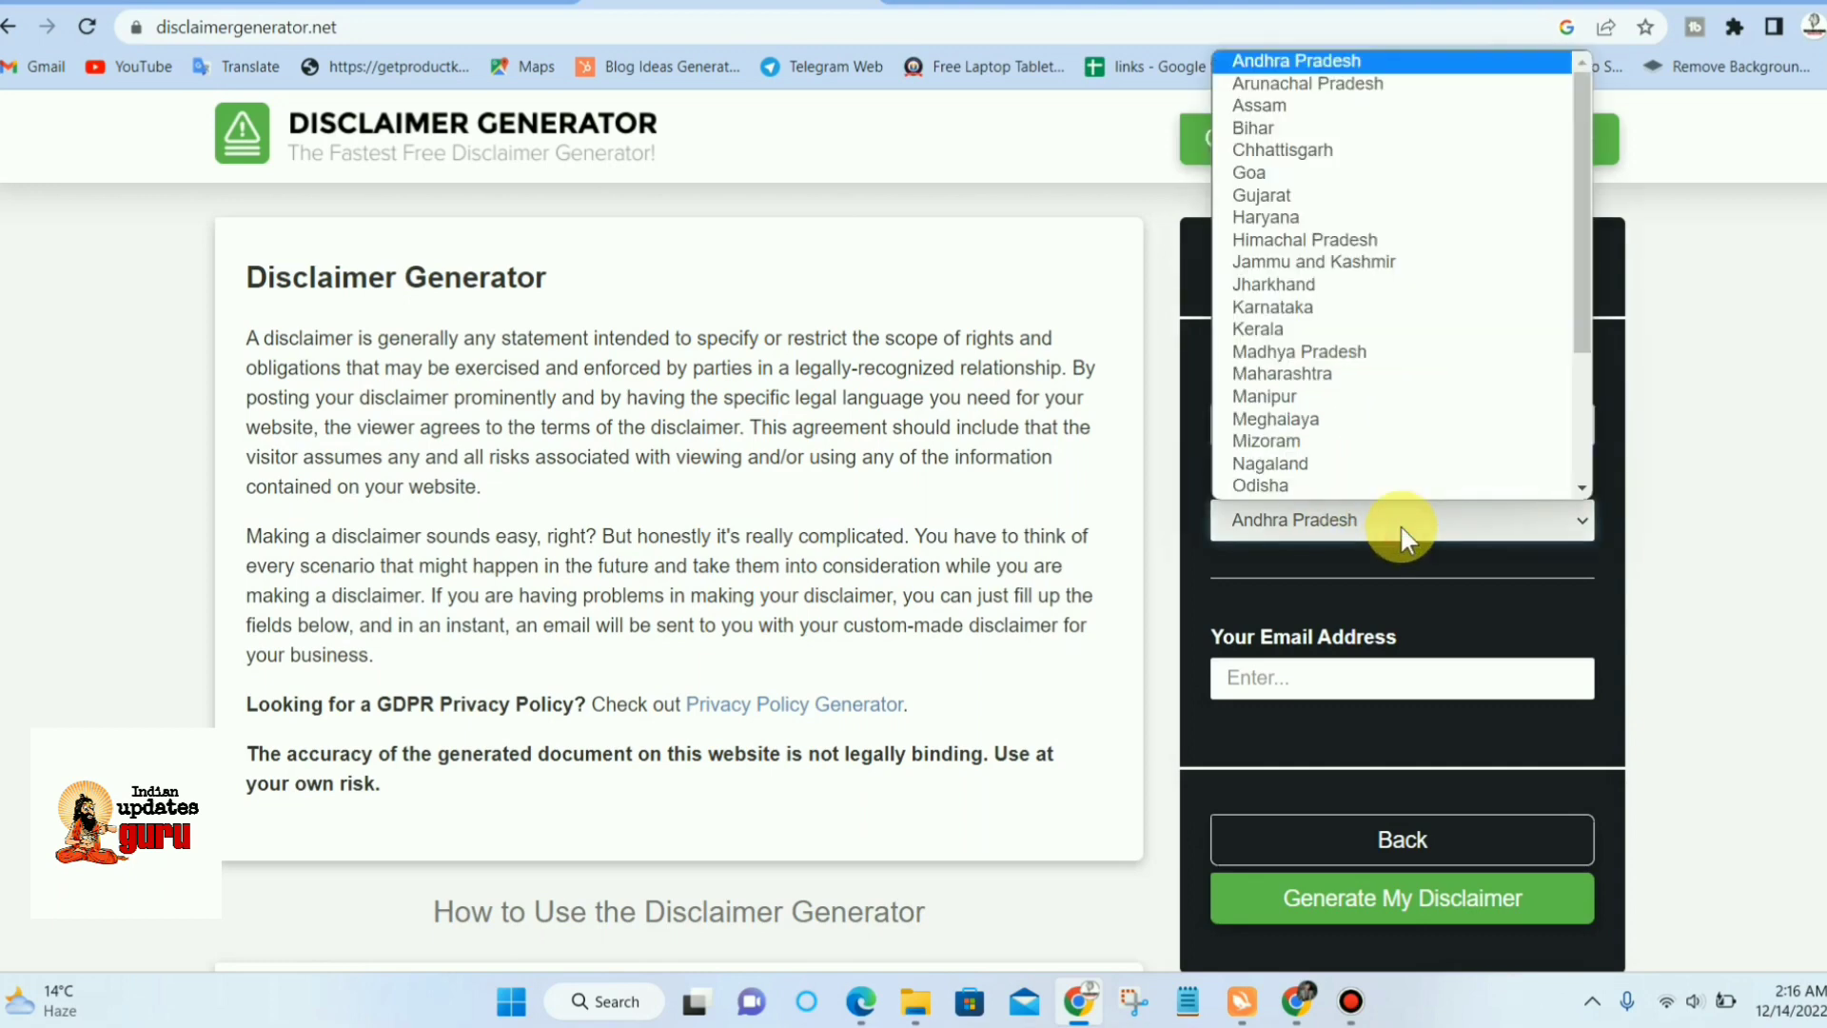
pyautogui.write('r')
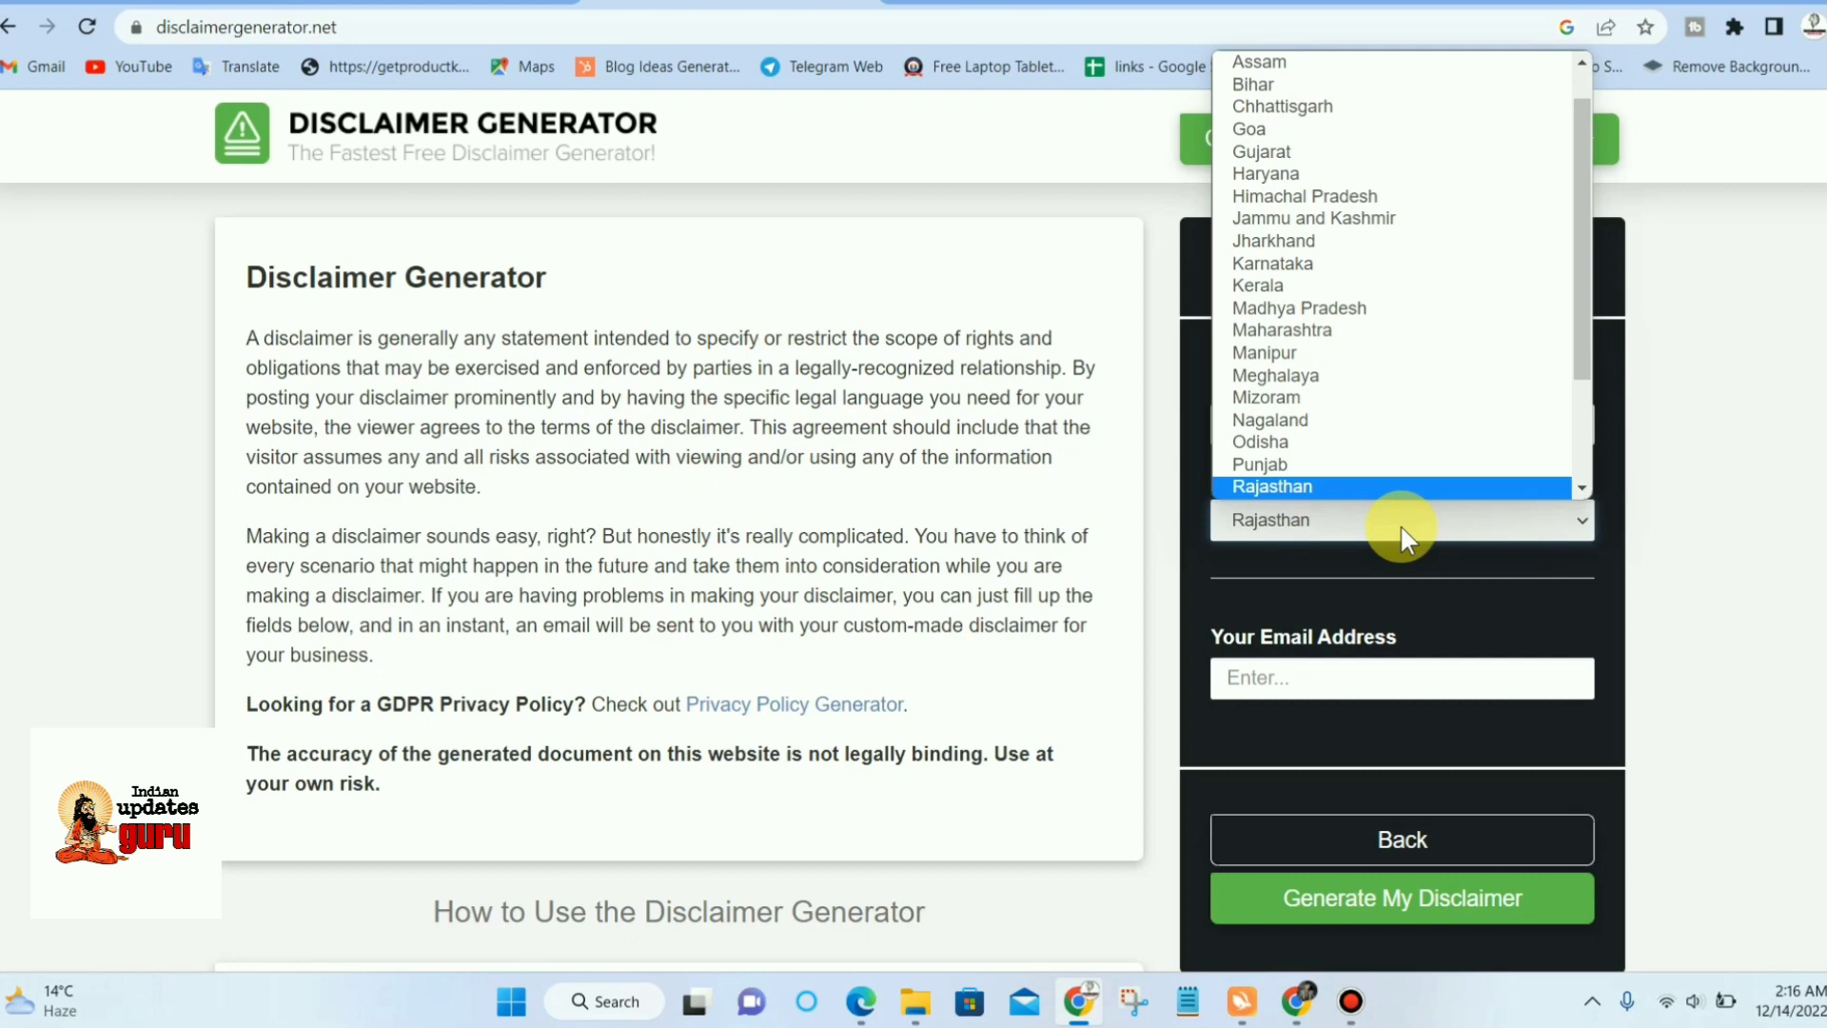
pyautogui.press('Return')
pyautogui.click(1363, 671)
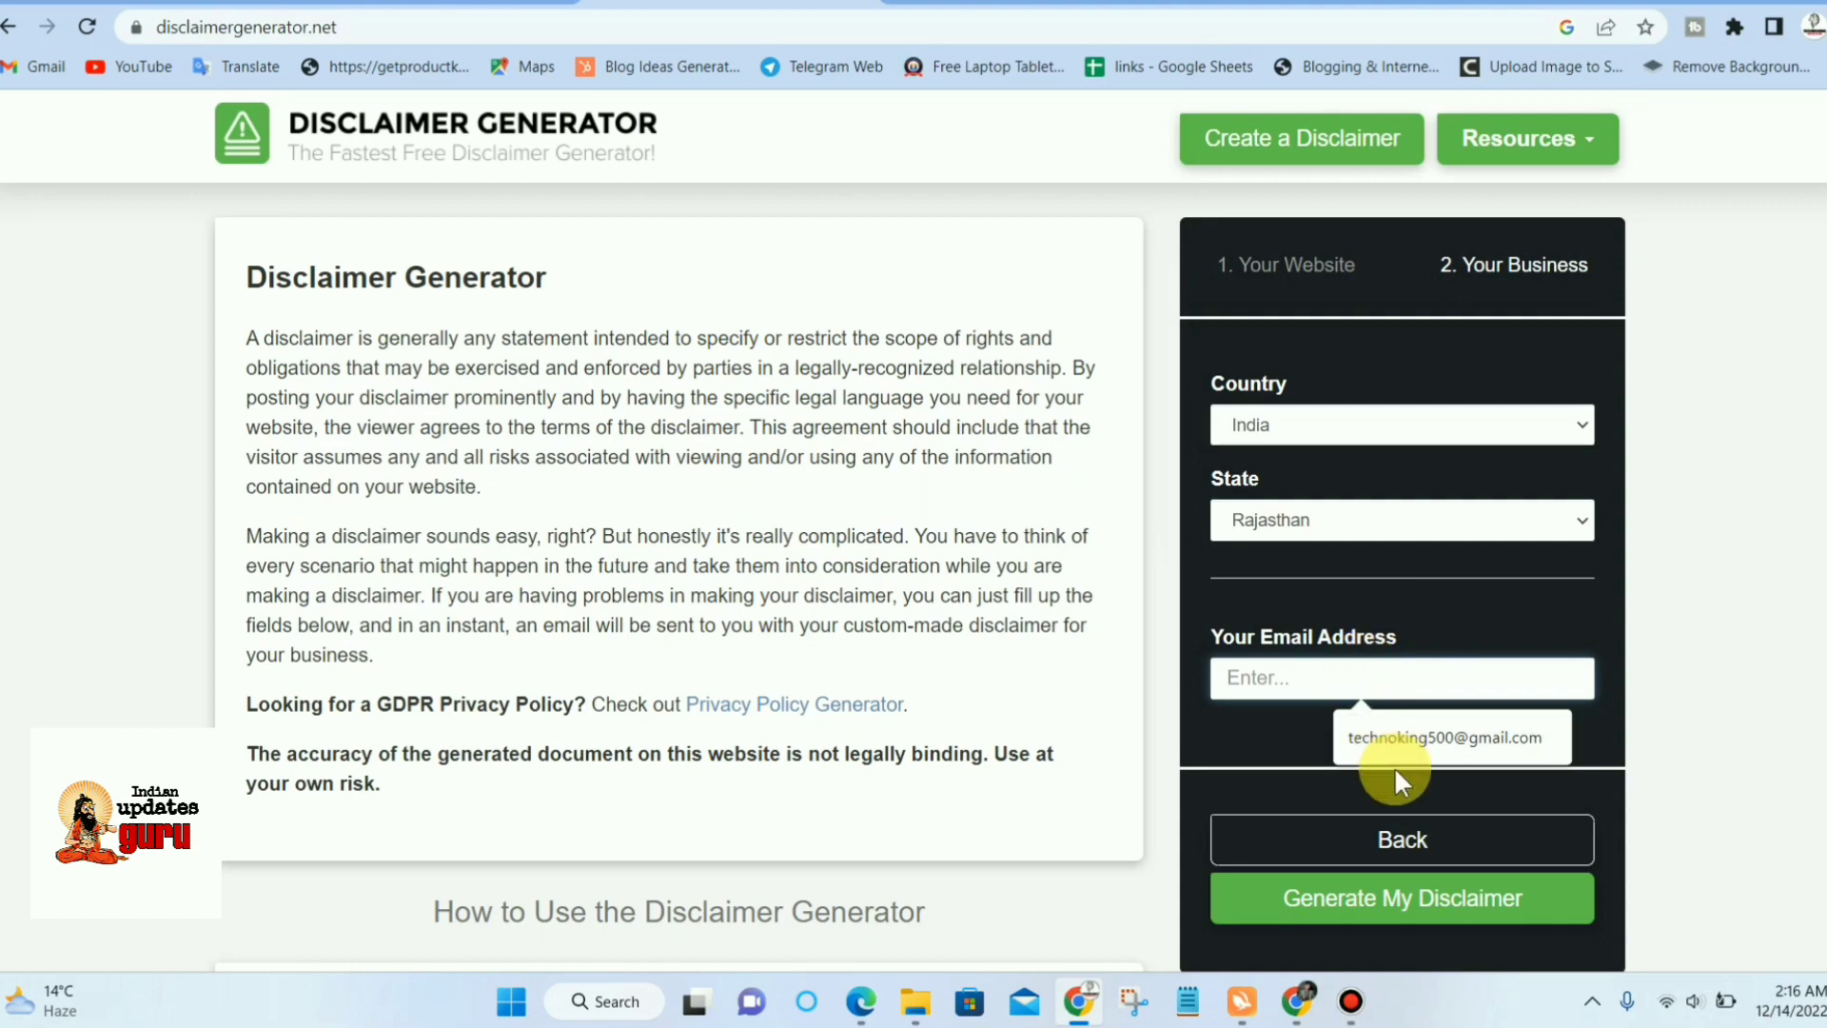
pyautogui.click(1414, 743)
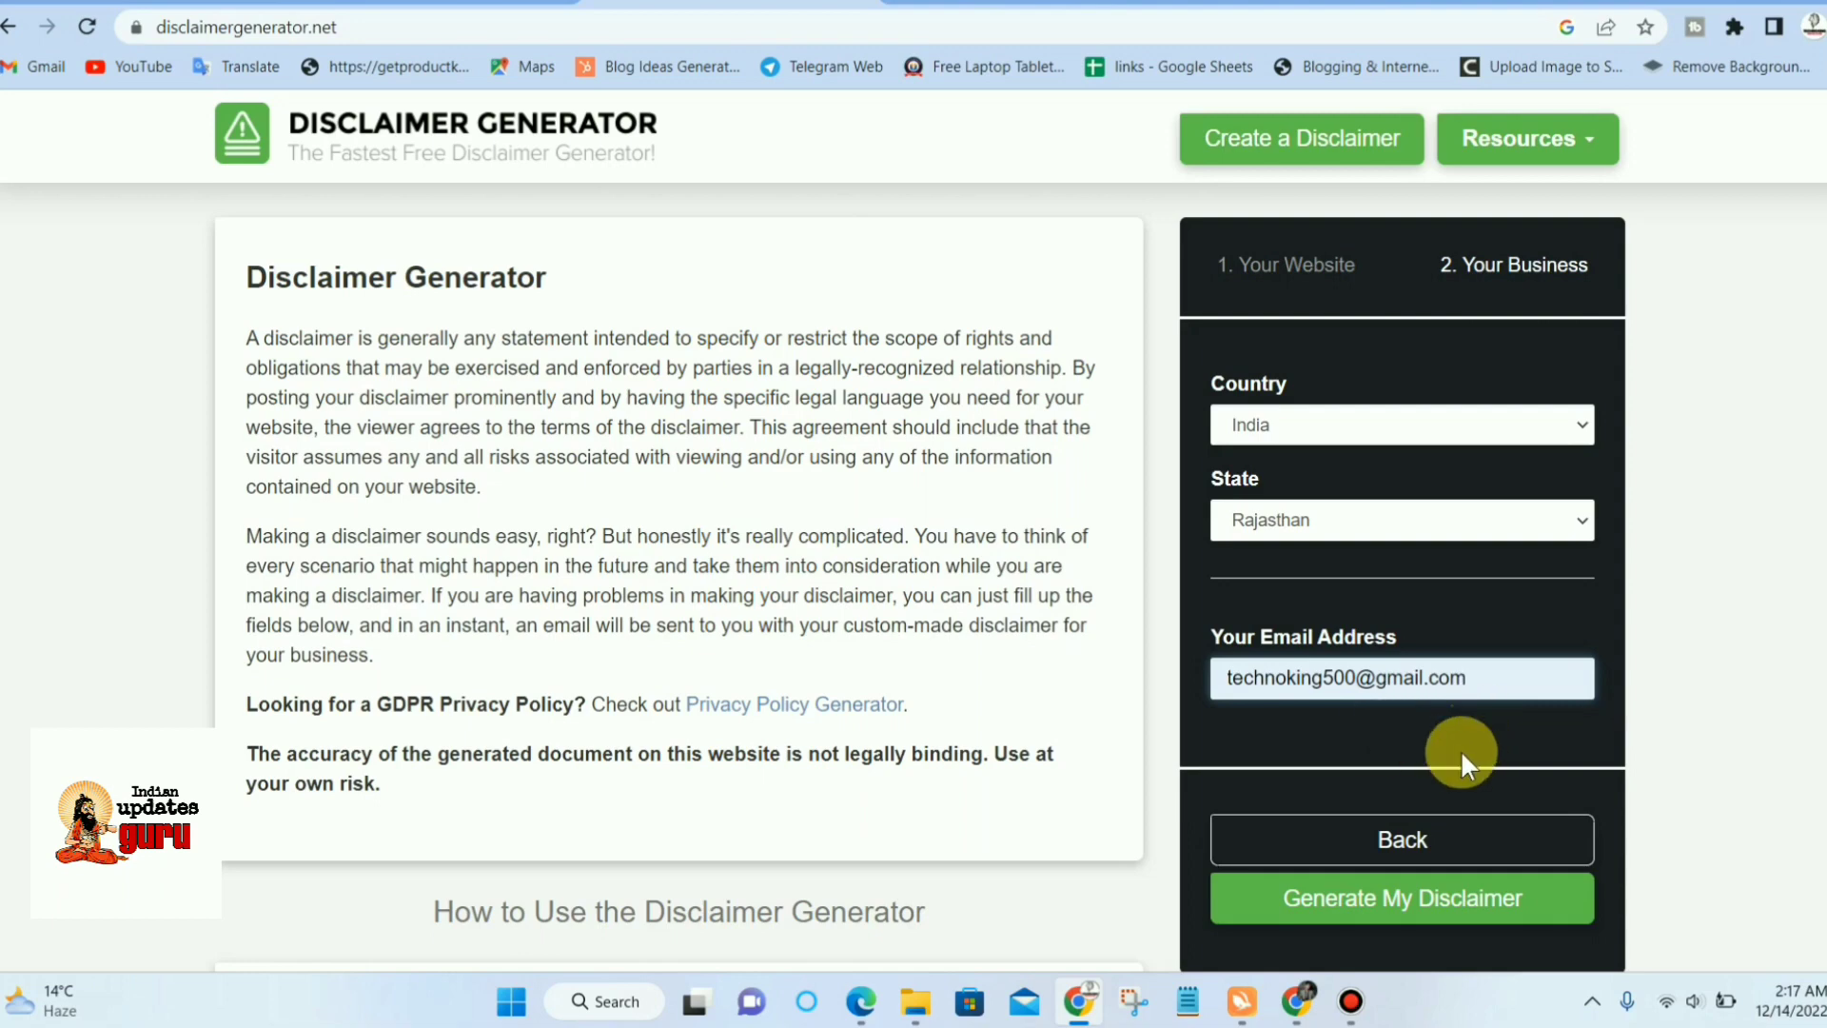
# - Generate the disclaimer and copy its HTML text to the clipboard
pyautogui.scroll(-3, 1460, 750)
pyautogui.click(1435, 668)
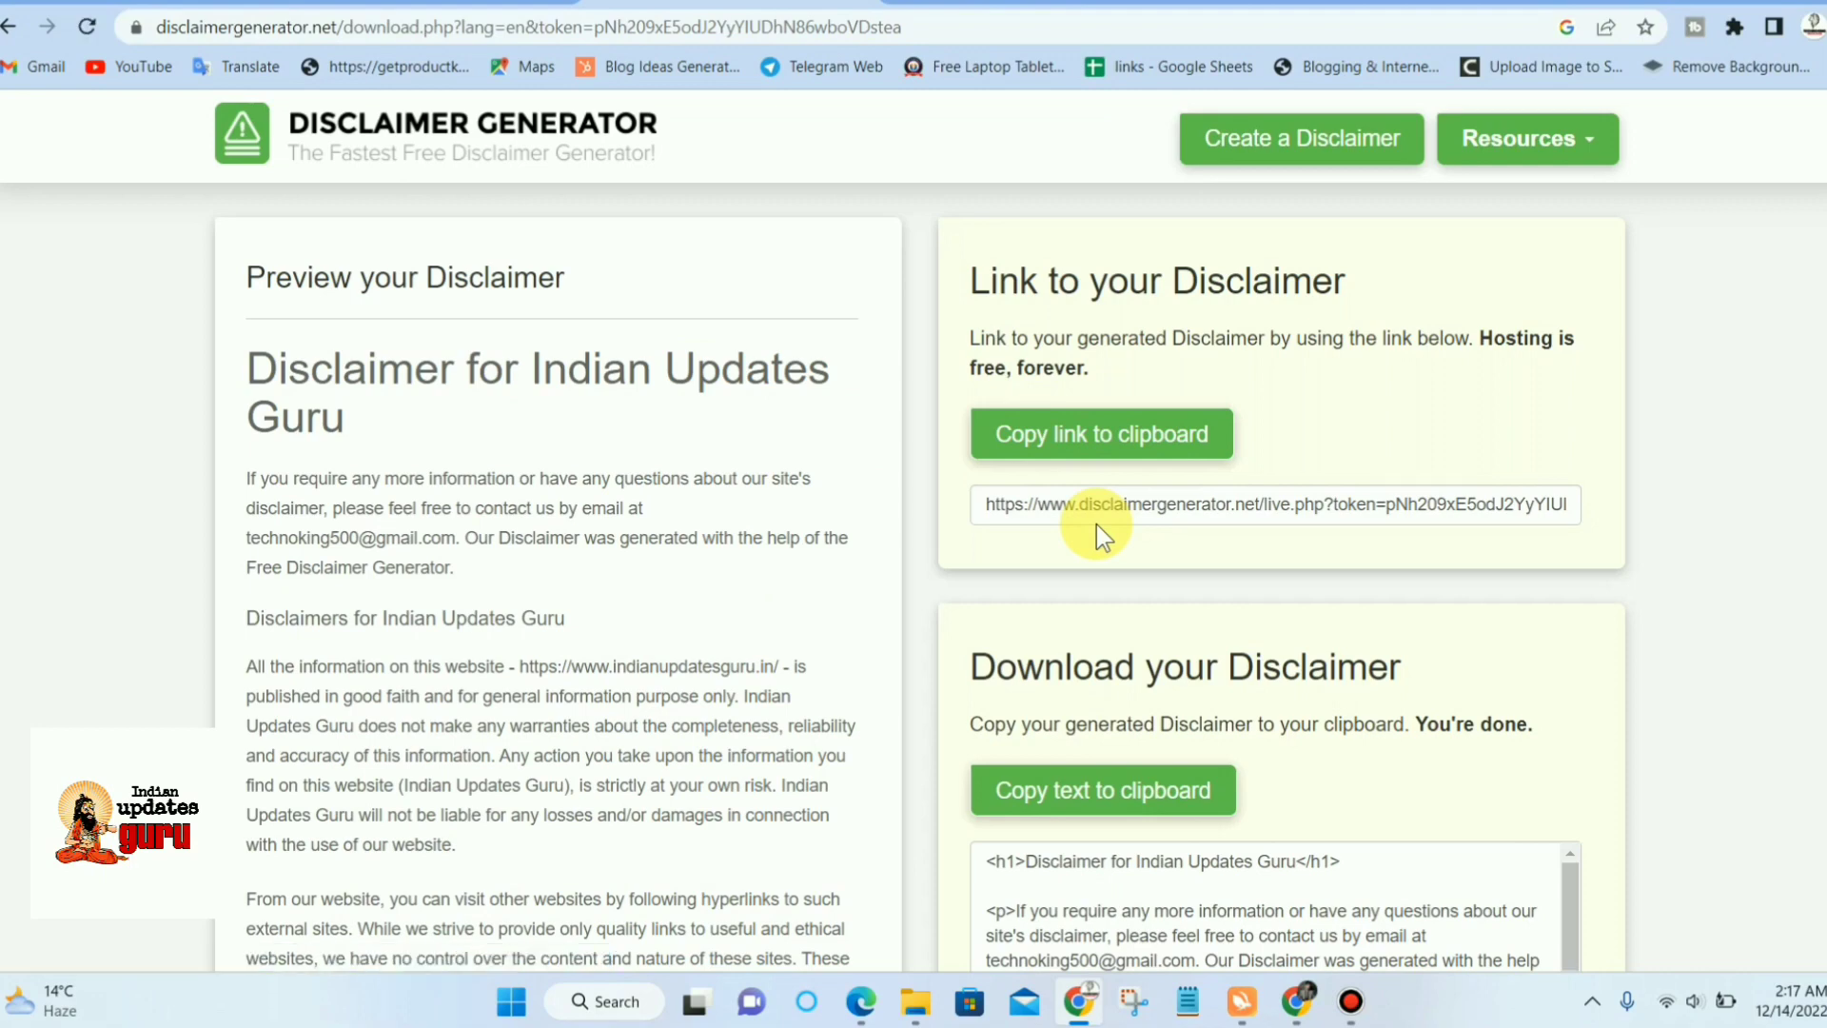
pyautogui.scroll(-5, 1096, 523)
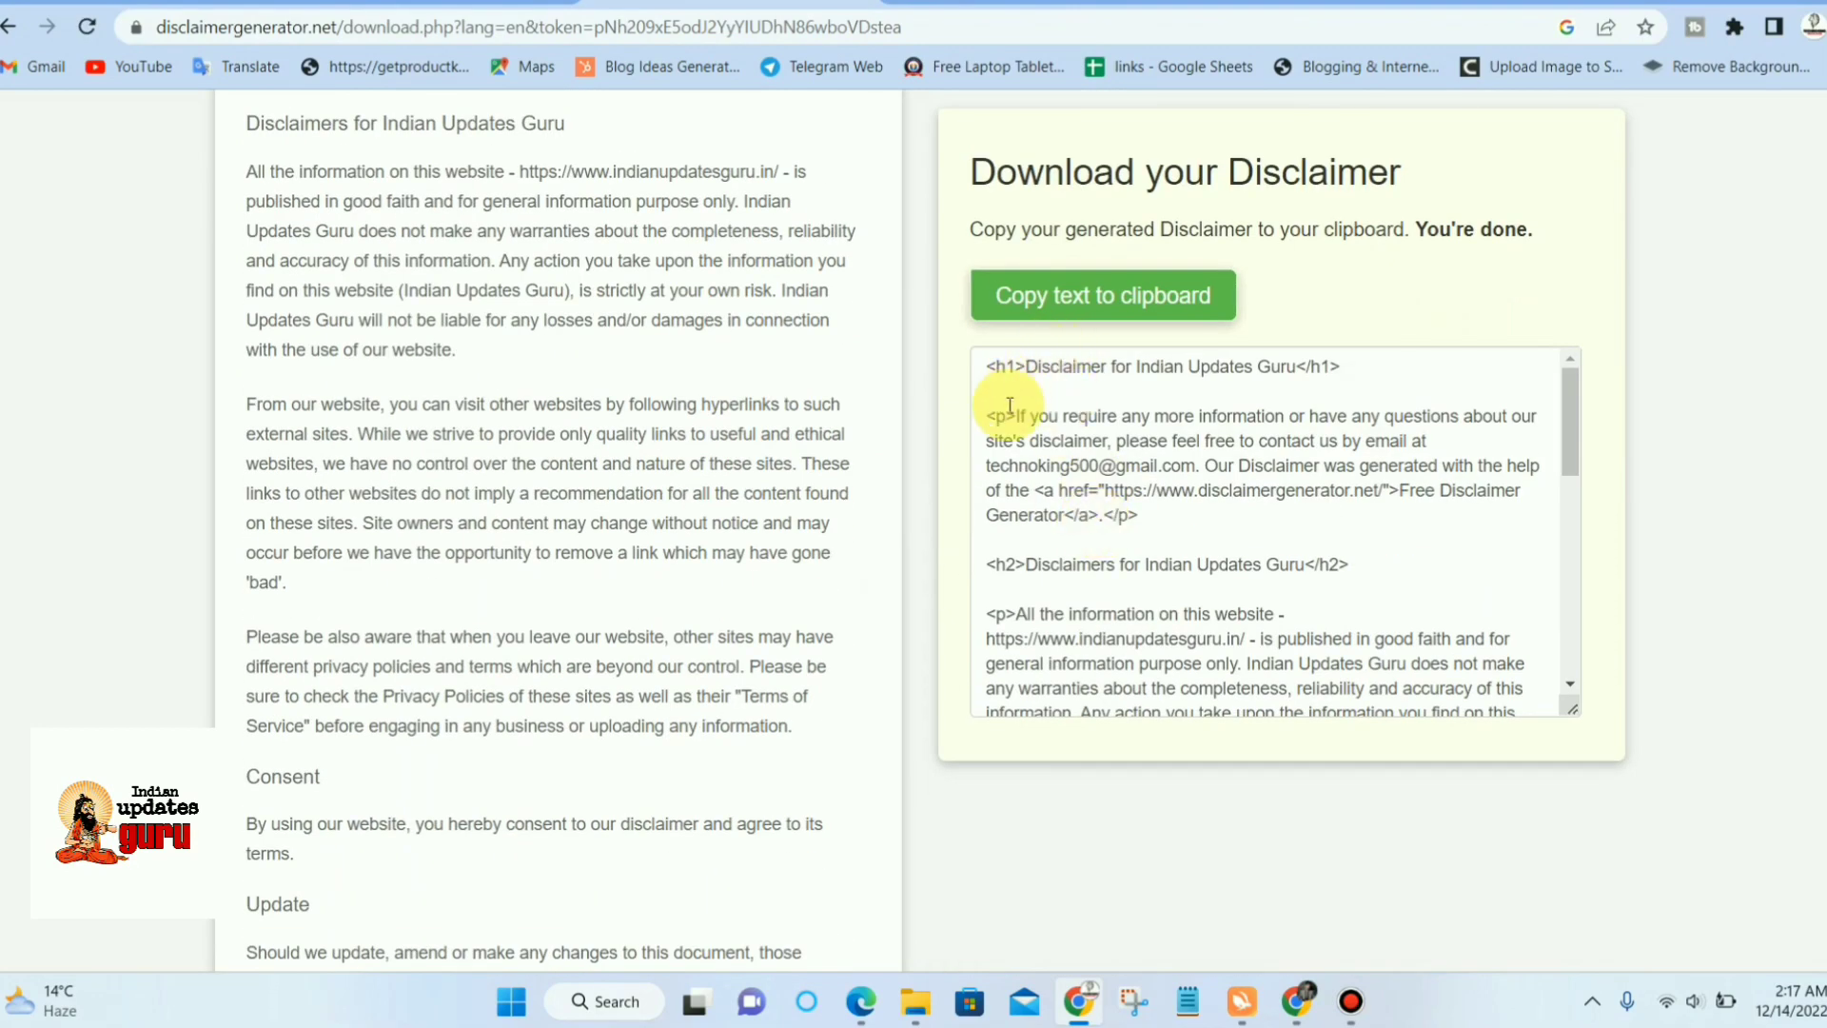
pyautogui.click(1081, 312)
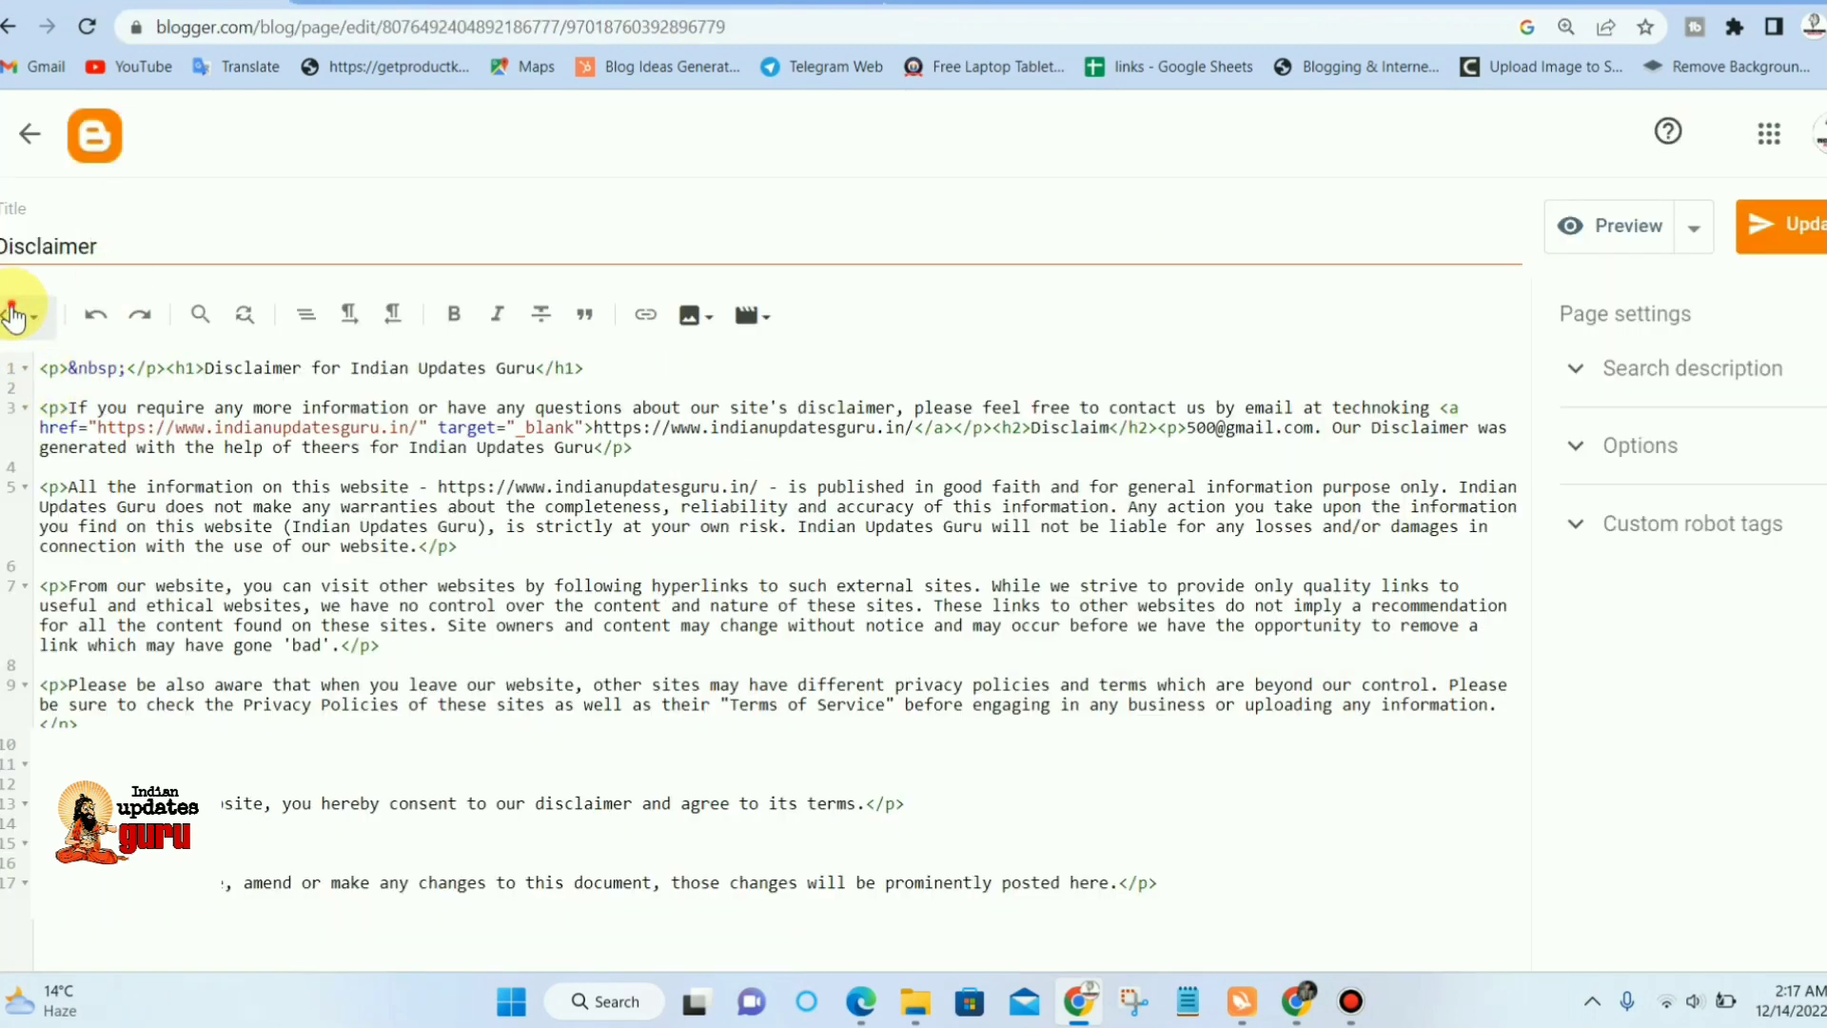
# - Return to the Disclaimer page in Blogger, switch its editor to Compose view and look through the text
pyautogui.click(14, 317)
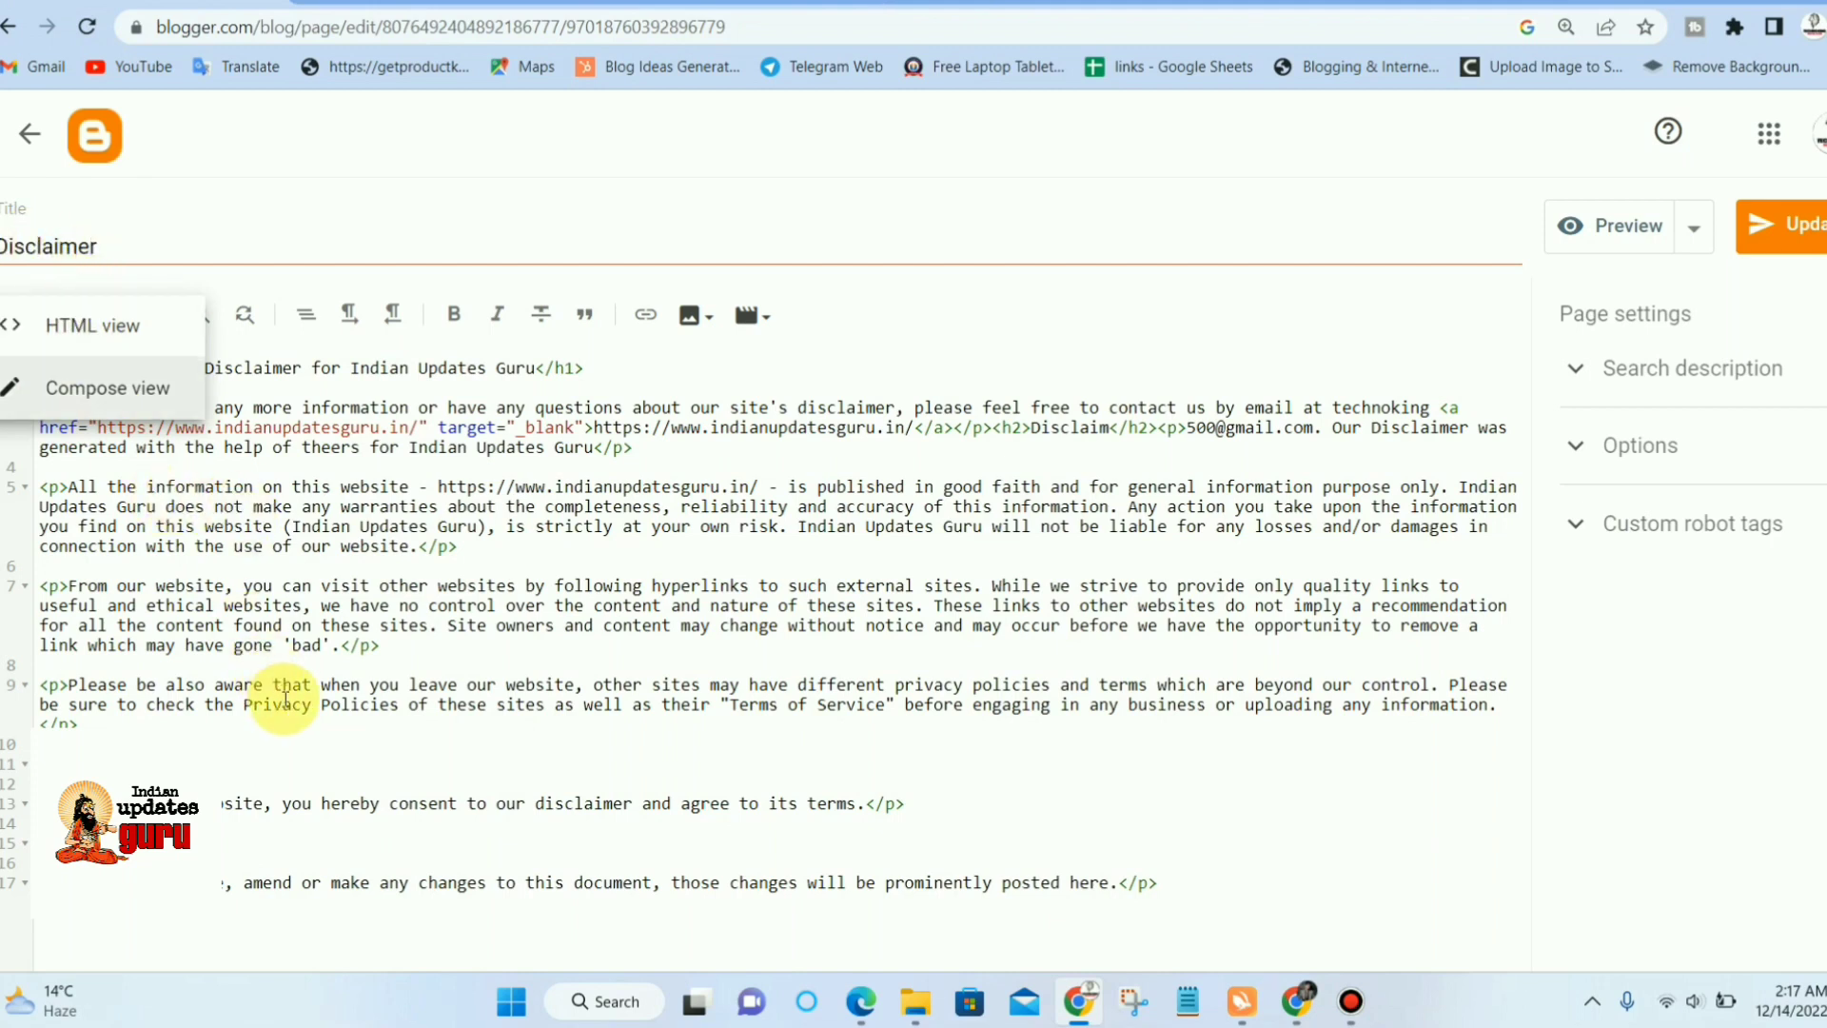
pyautogui.click(75, 387)
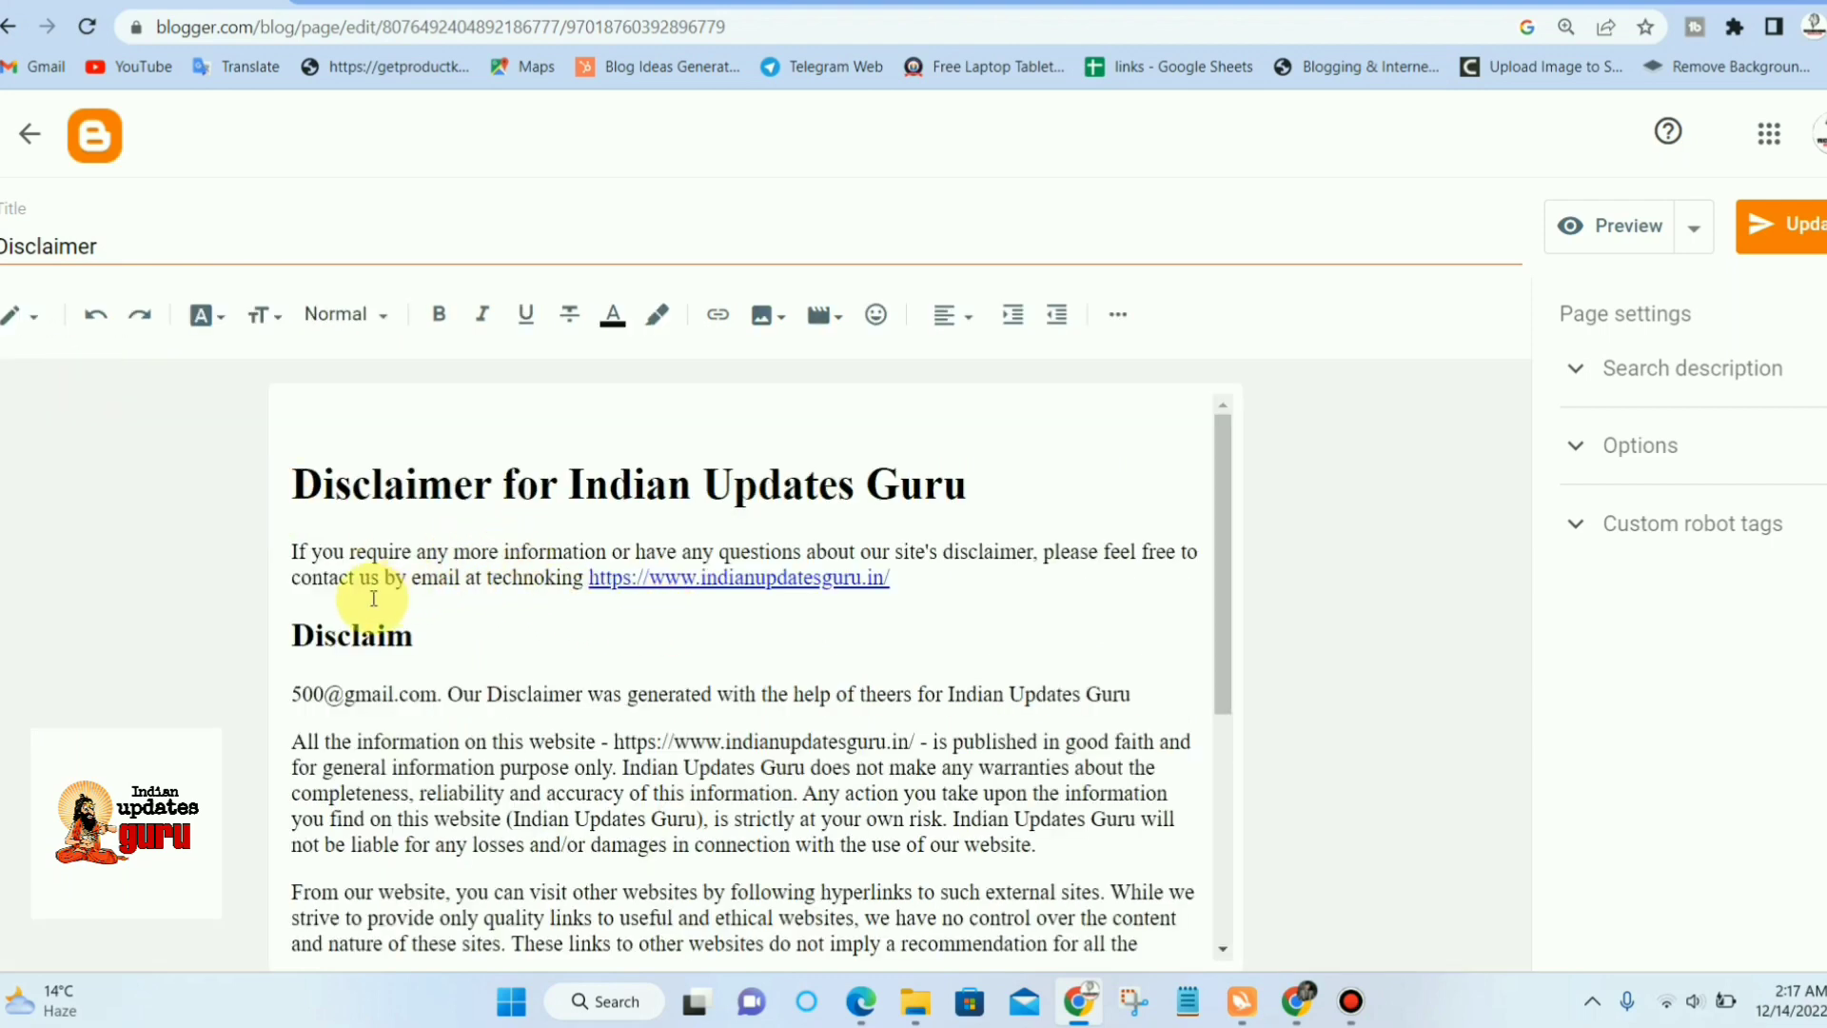
pyautogui.scroll(-1, 919, 514)
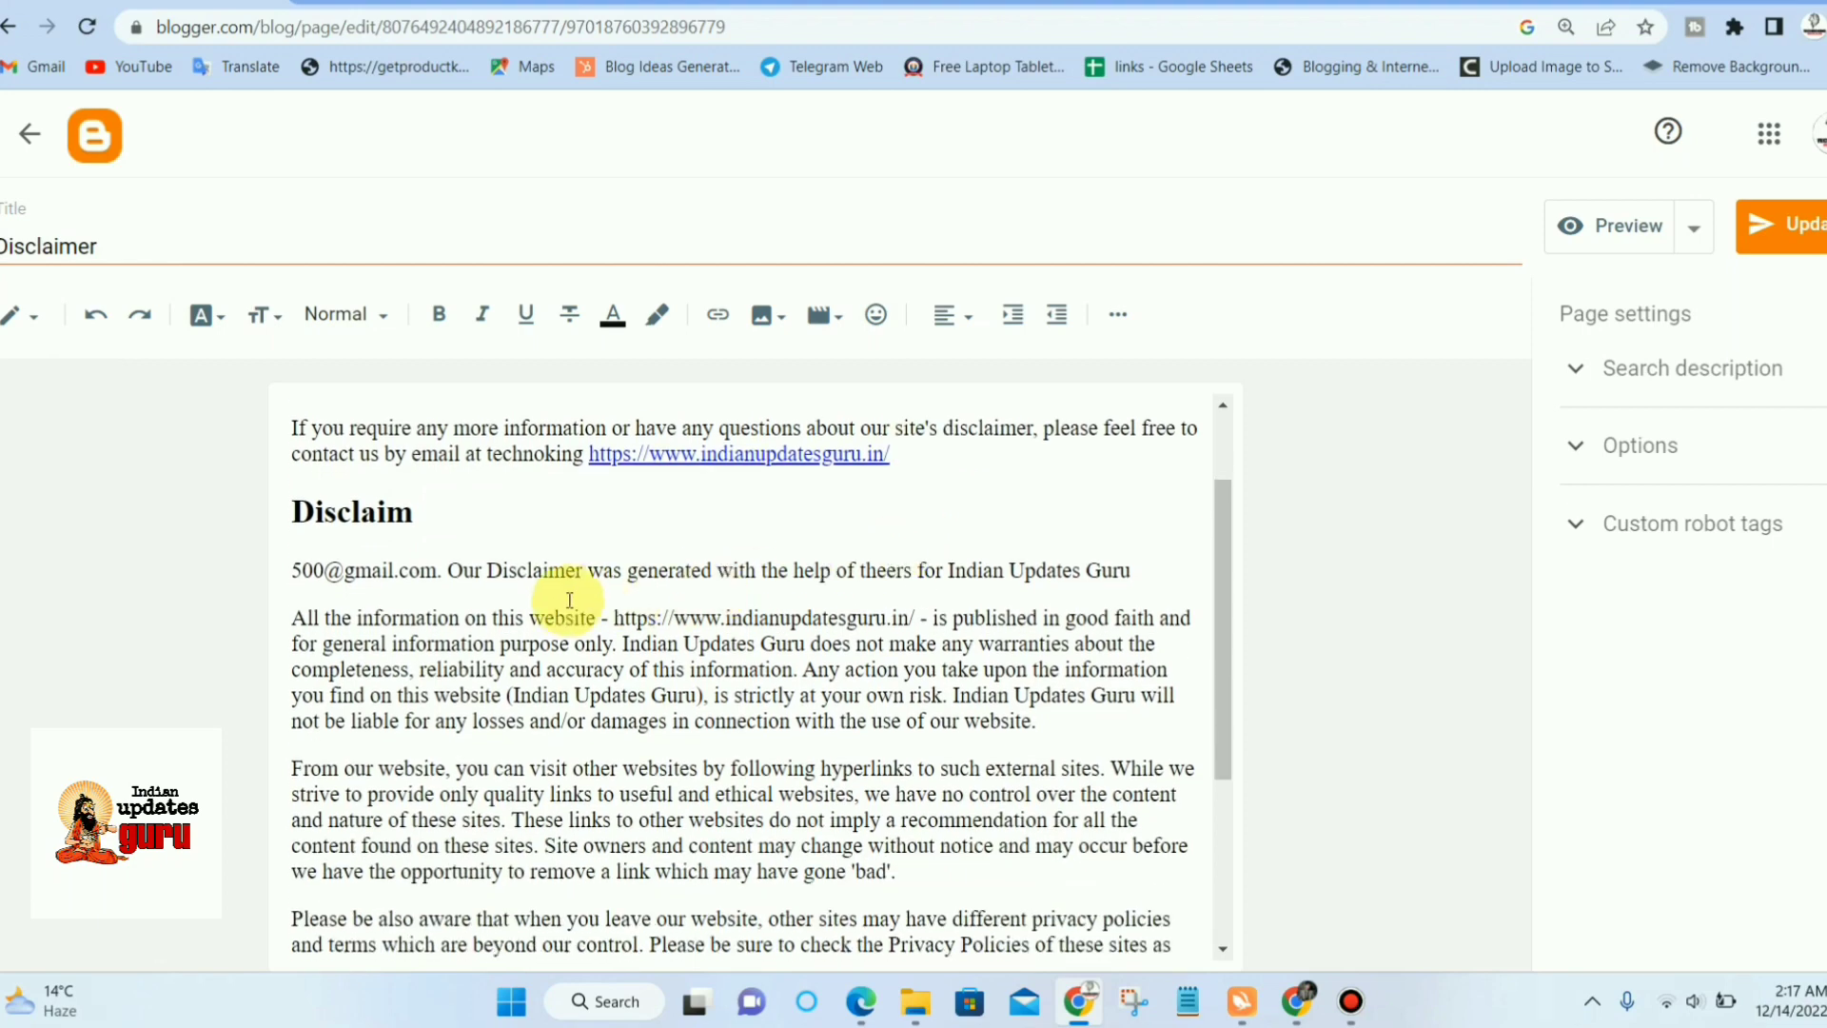
# - Look through the rest of the Disclaimer page's text and return to the blog's page list
pyautogui.scroll(1, 533, 547)
pyautogui.scroll(-2, 938, 657)
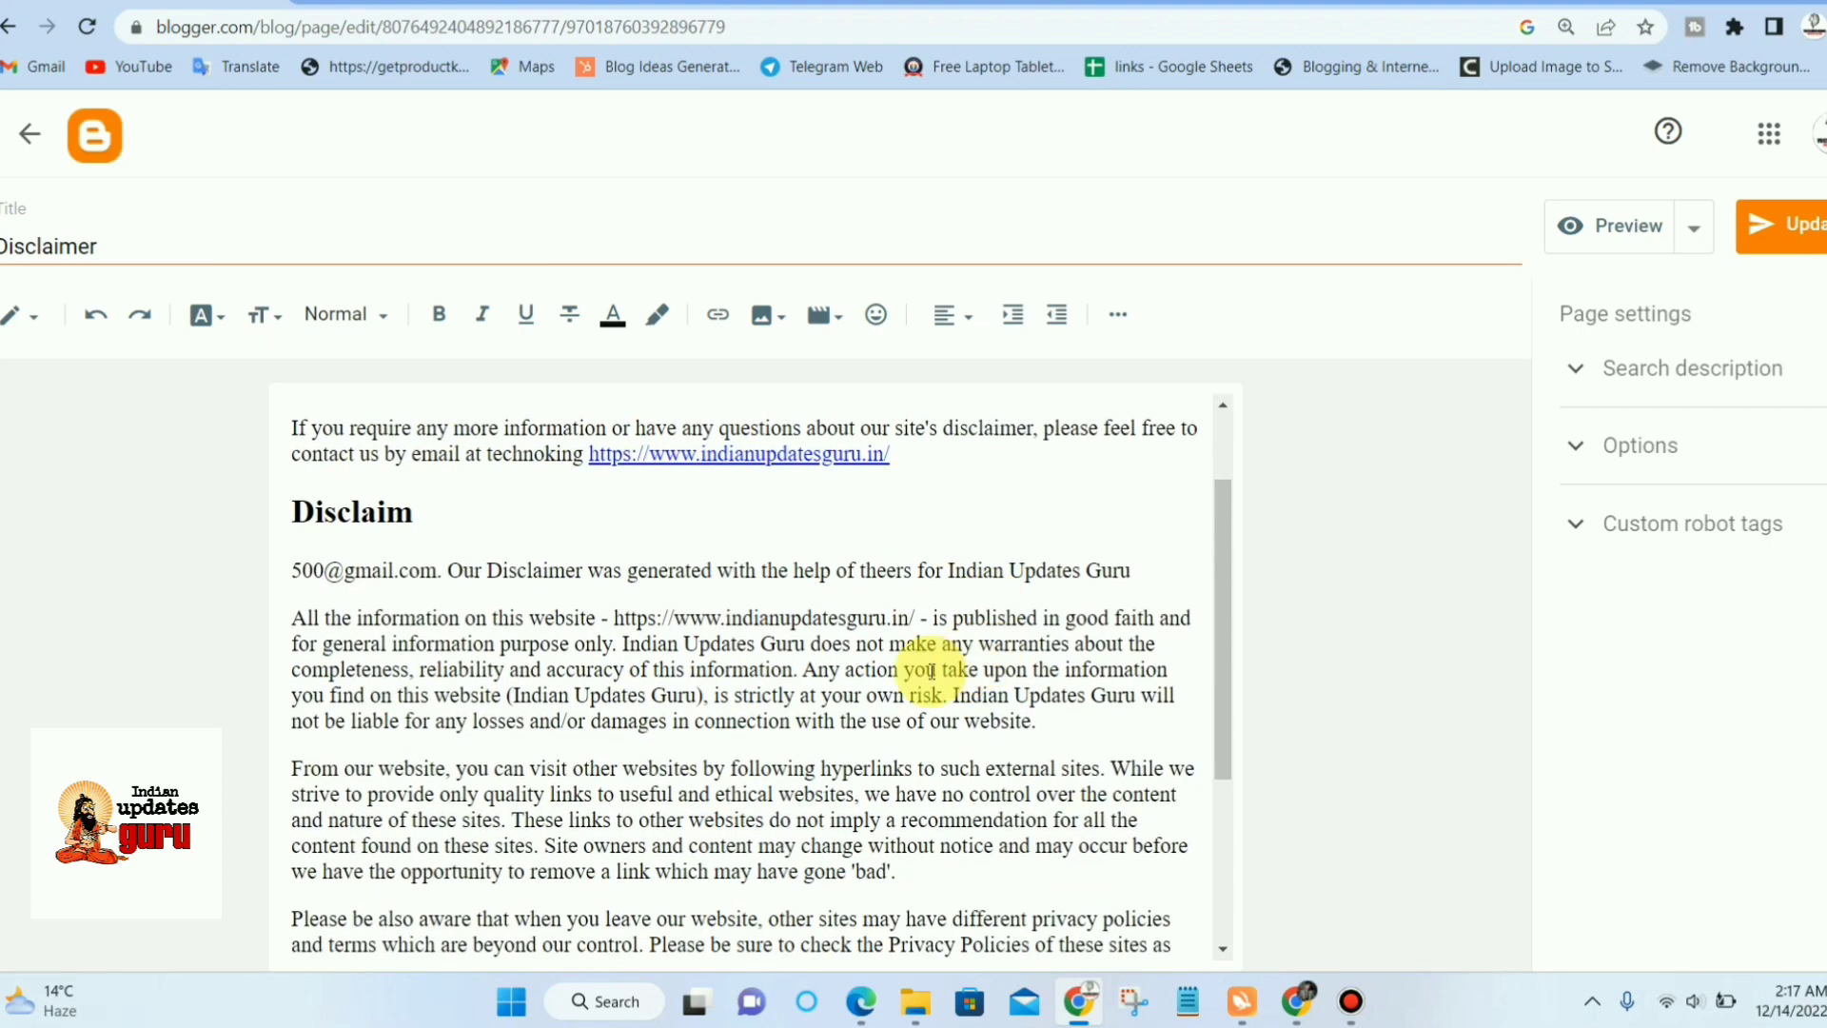
pyautogui.scroll(-1, 883, 669)
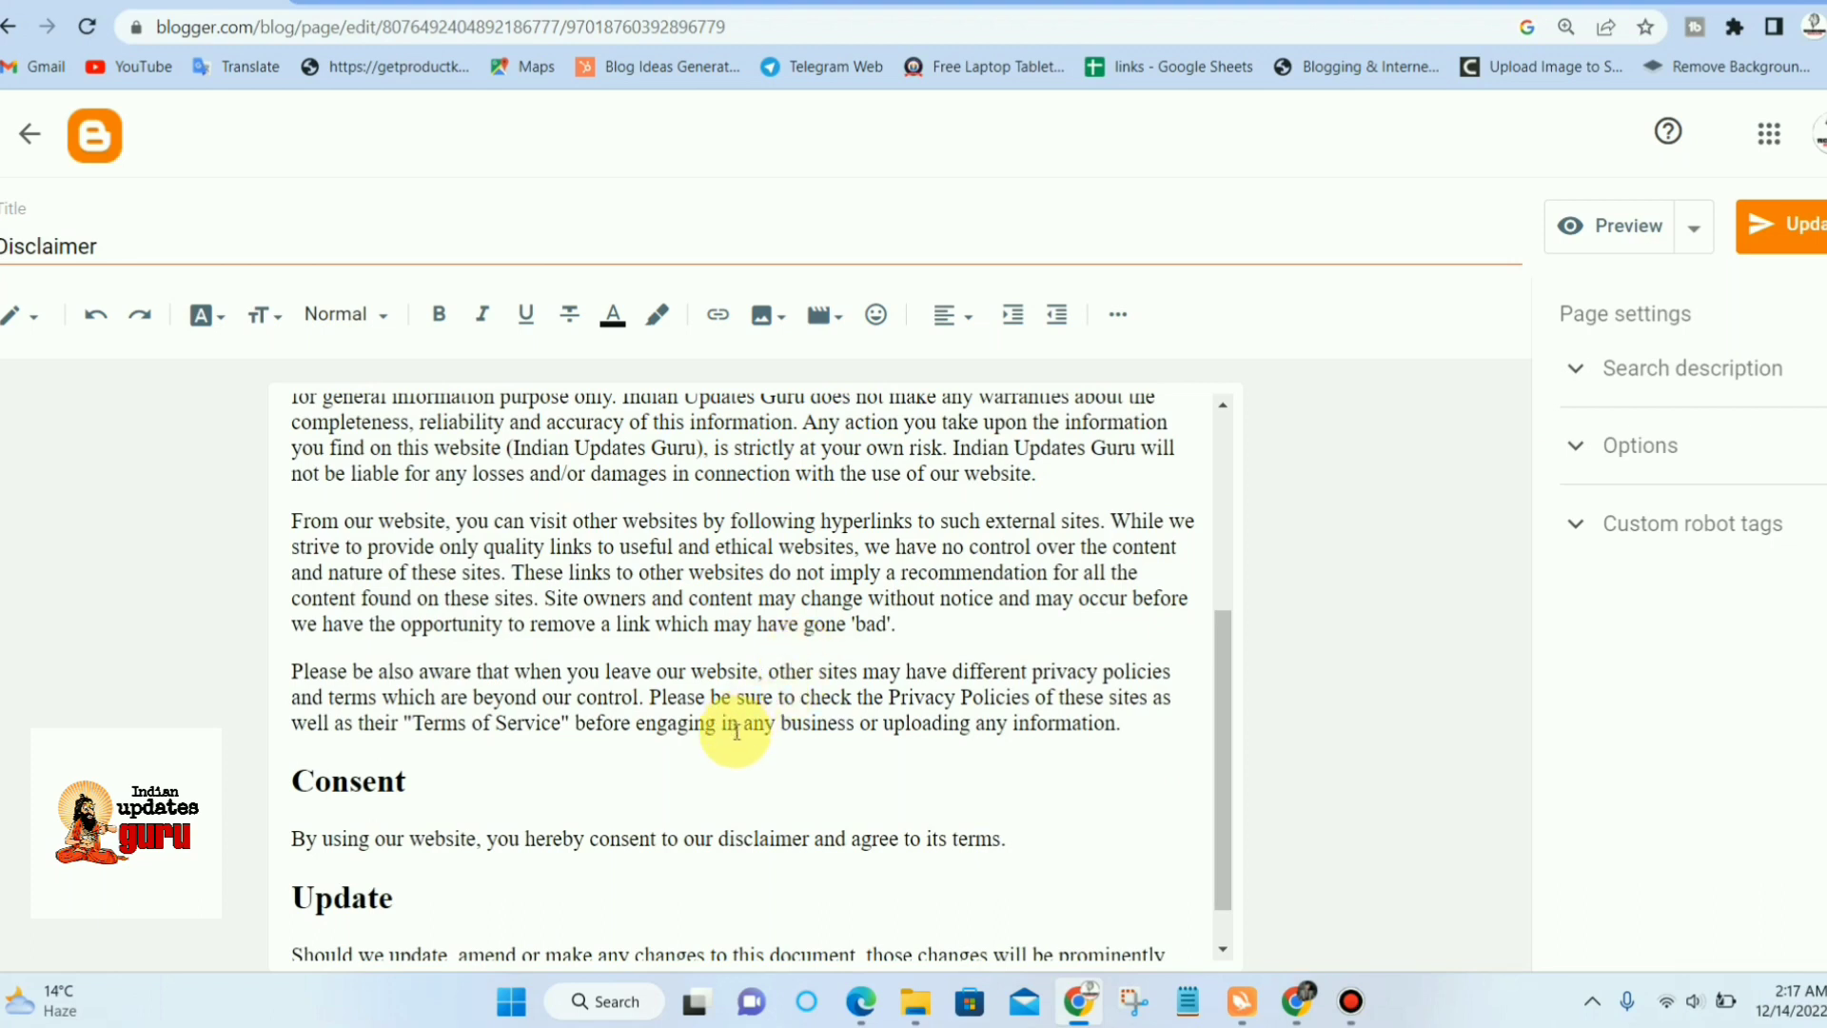
pyautogui.click(45, 150)
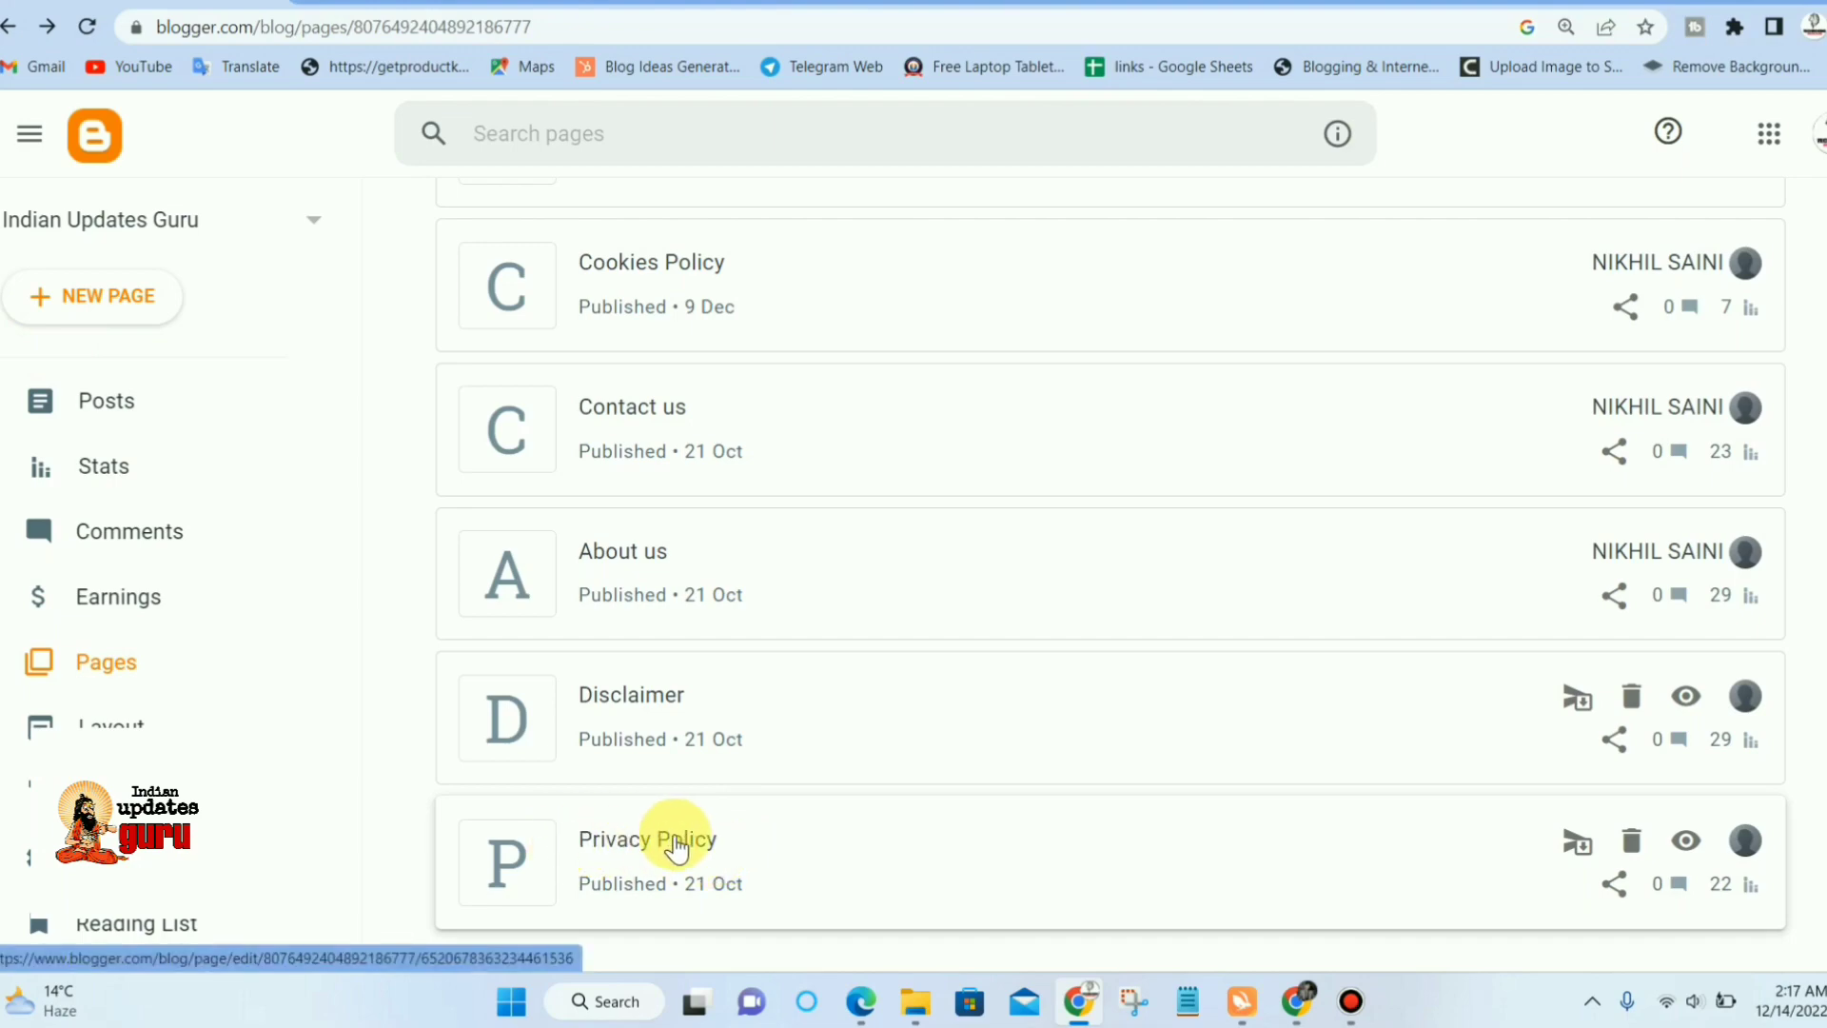
# - Search Google for "privacy policy generator" in a separate tab and open the privacypolicygenerator.info site
pyautogui.click(928, 4)
pyautogui.click(847, 466)
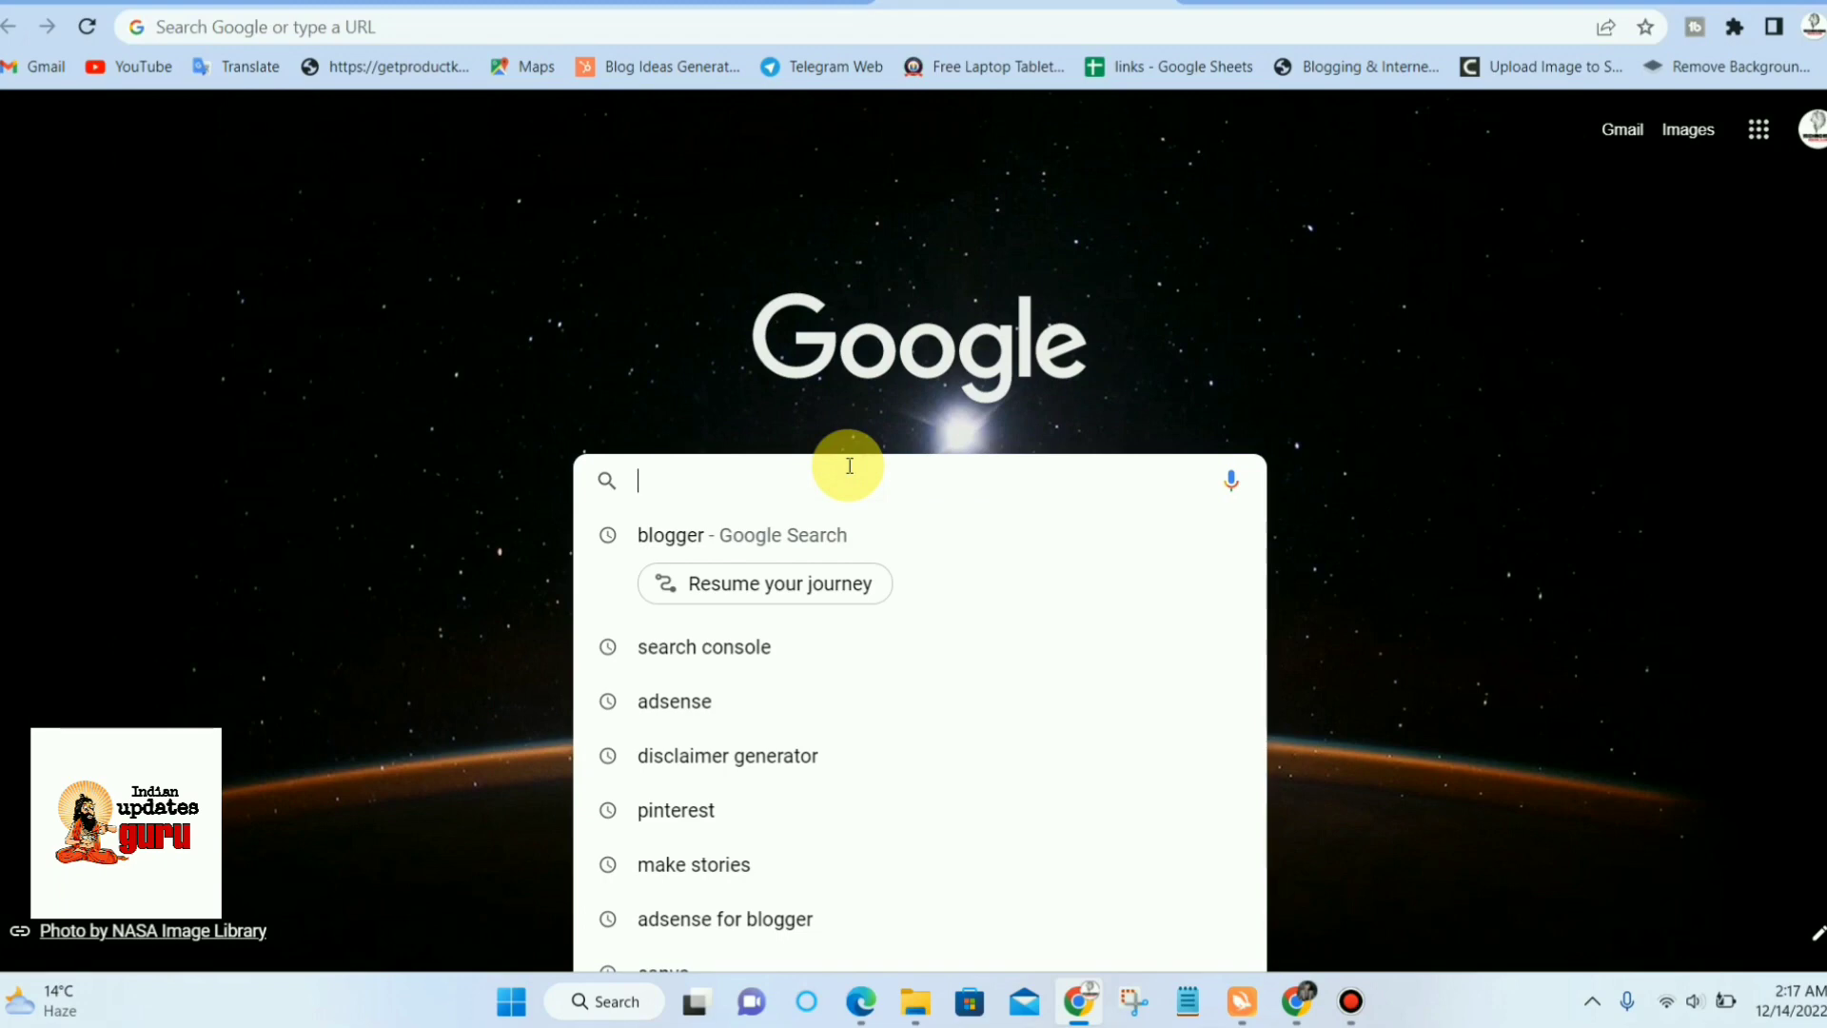
pyautogui.write('priv')
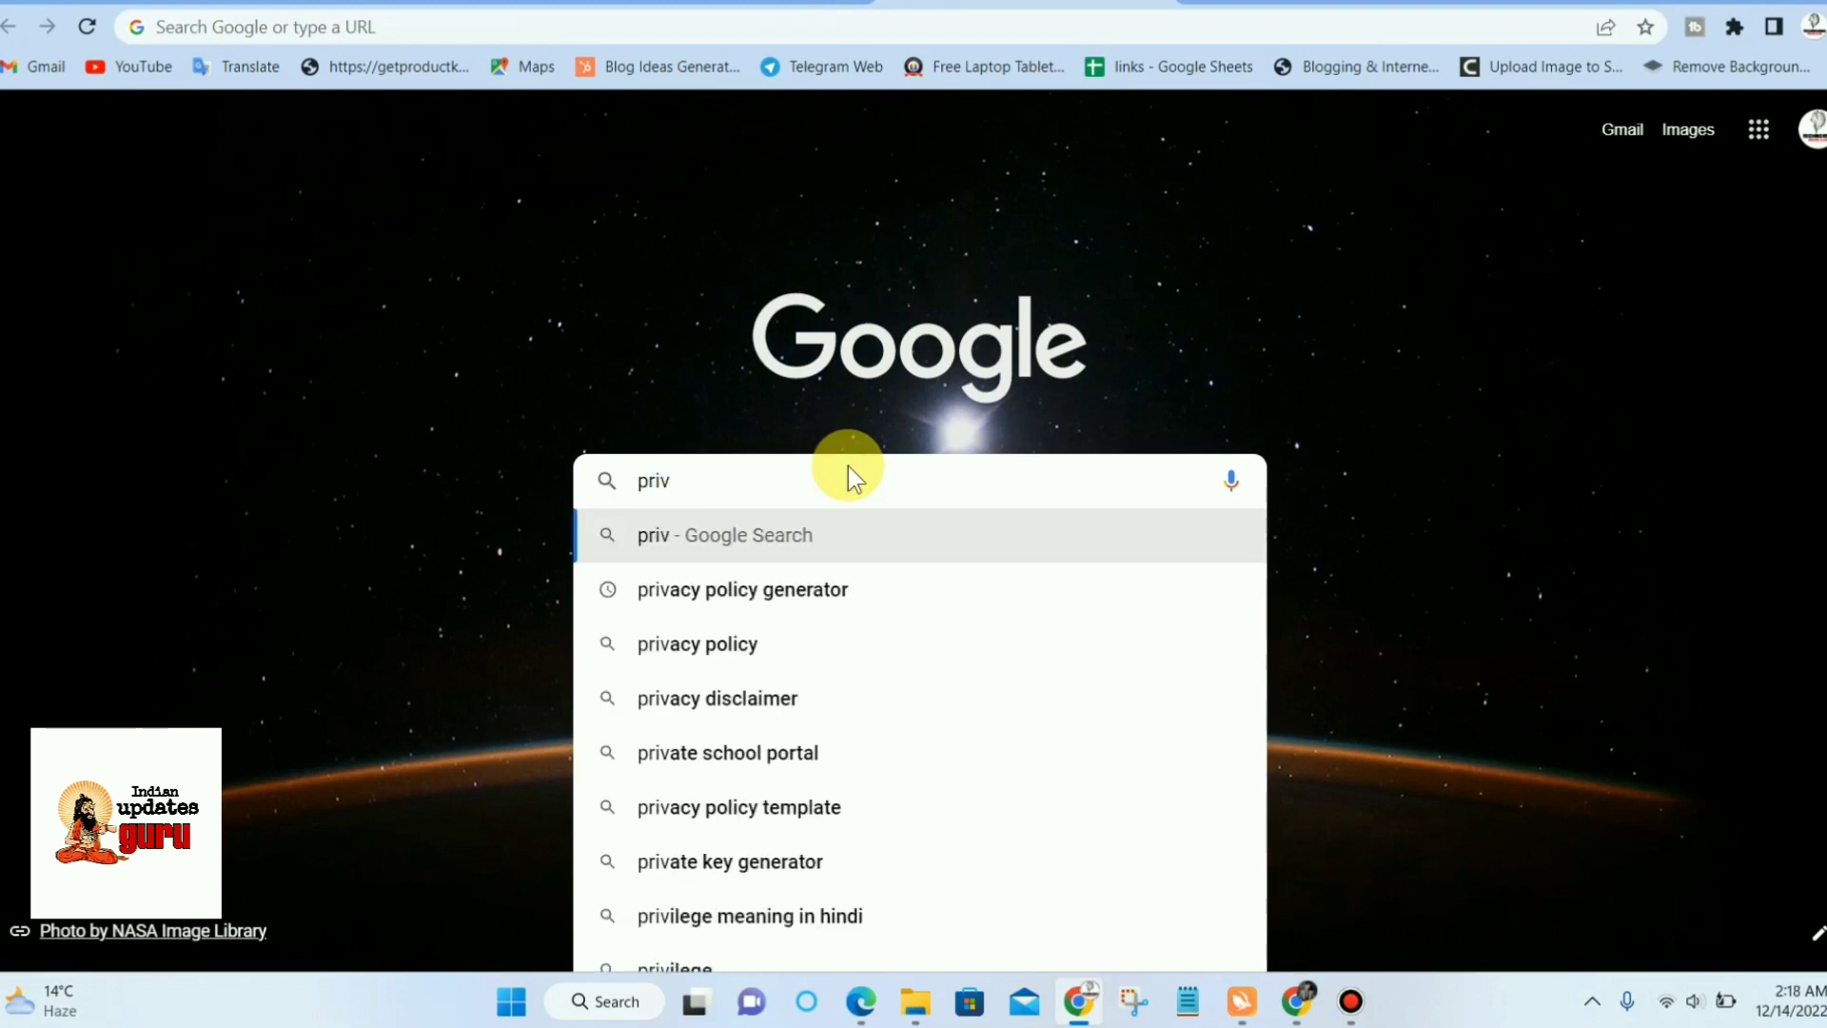
pyautogui.press('Down')
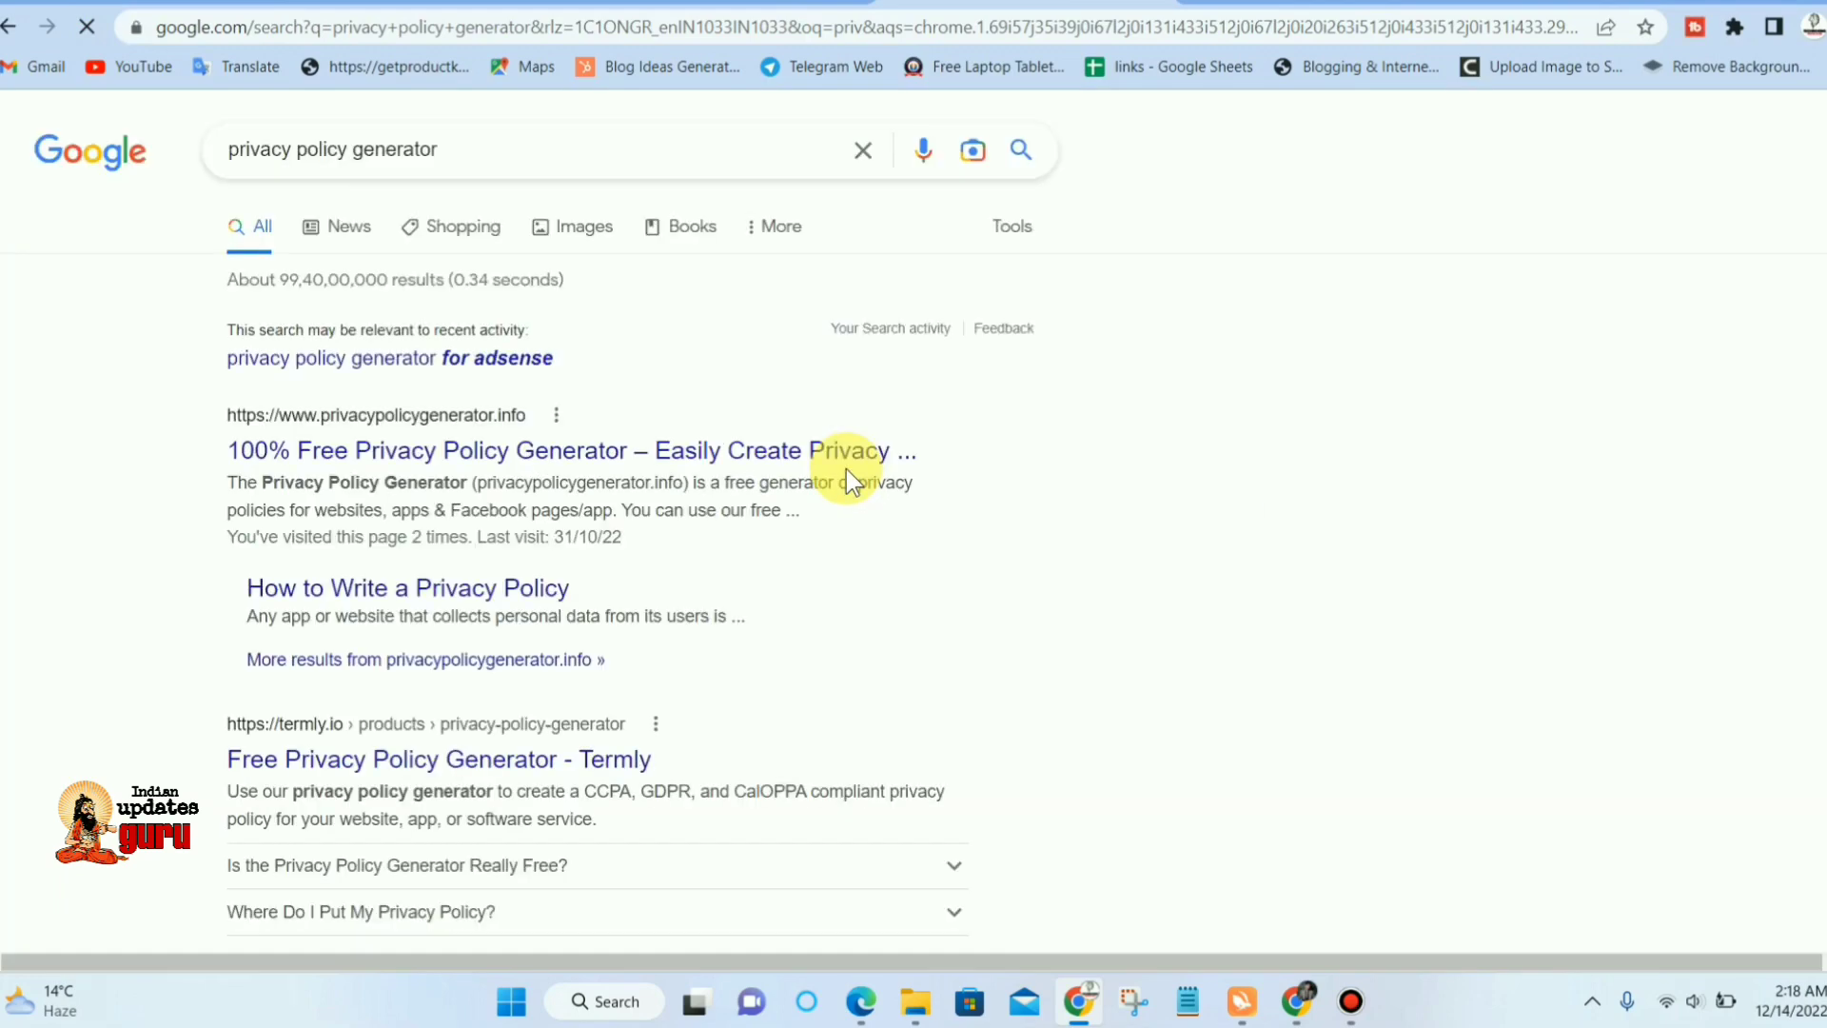
pyautogui.click(529, 452)
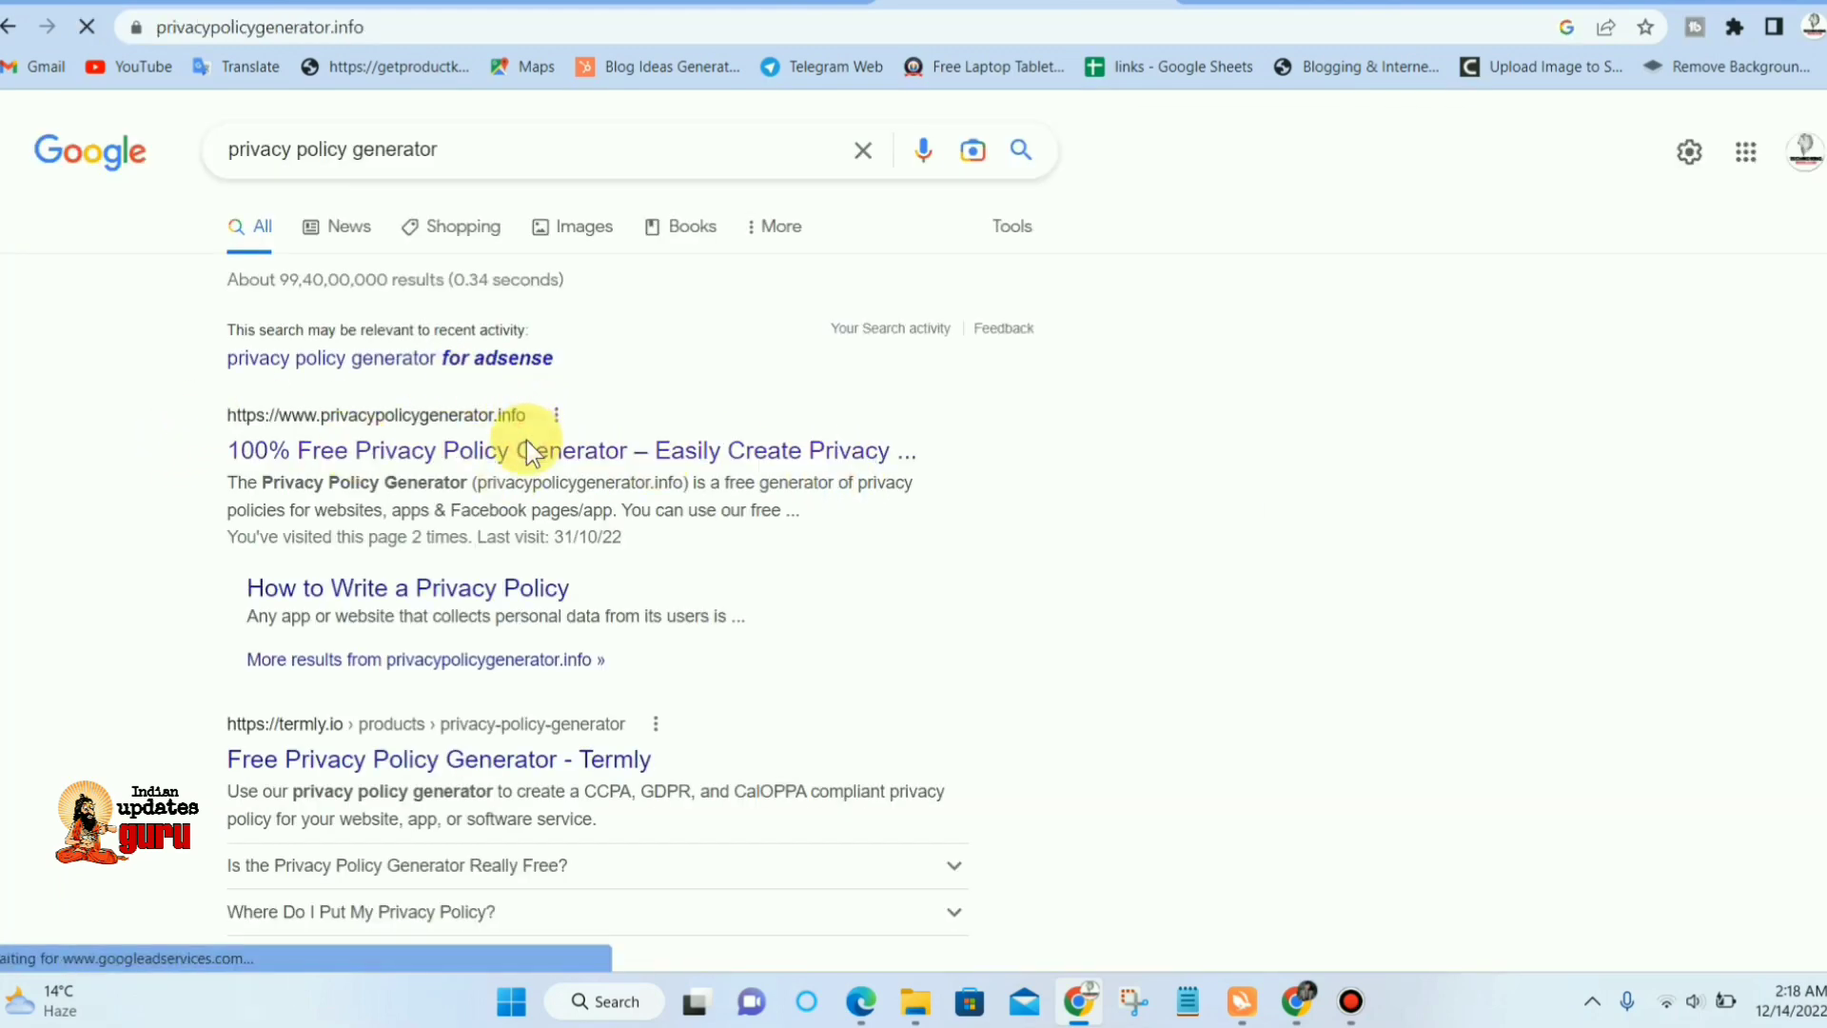
pyautogui.click(1442, 431)
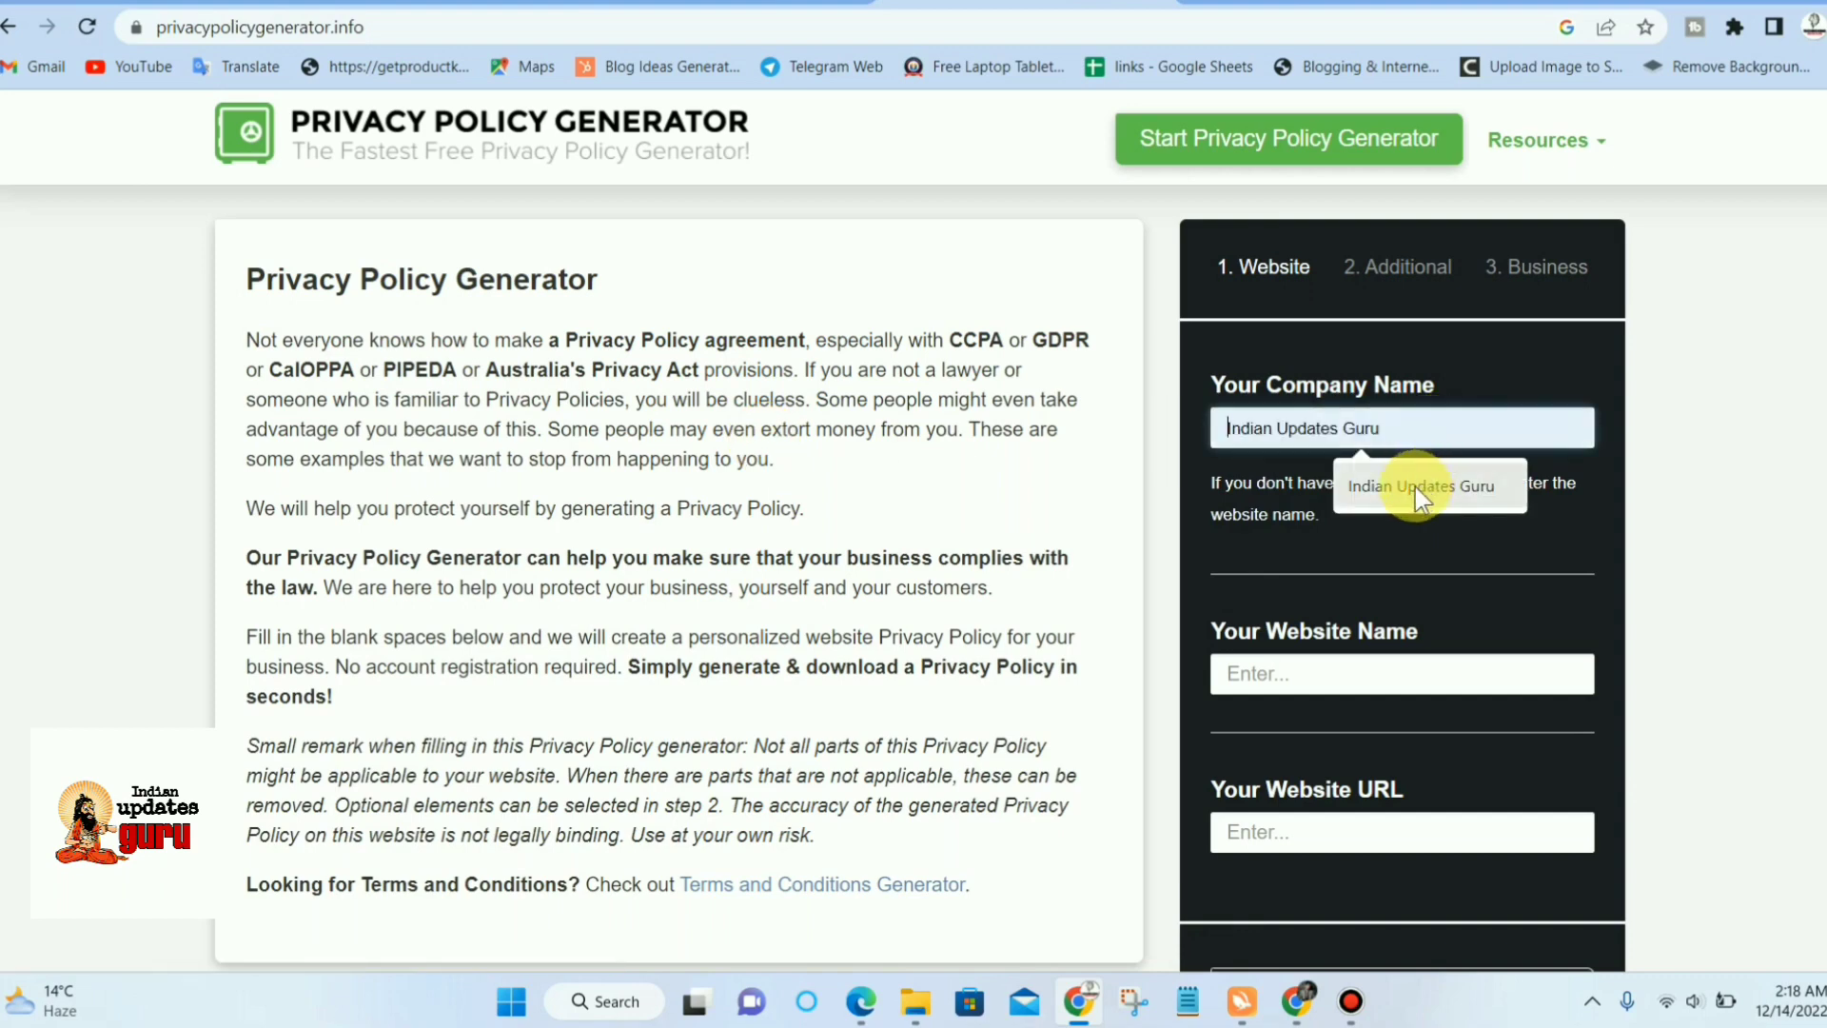
pyautogui.click(1380, 478)
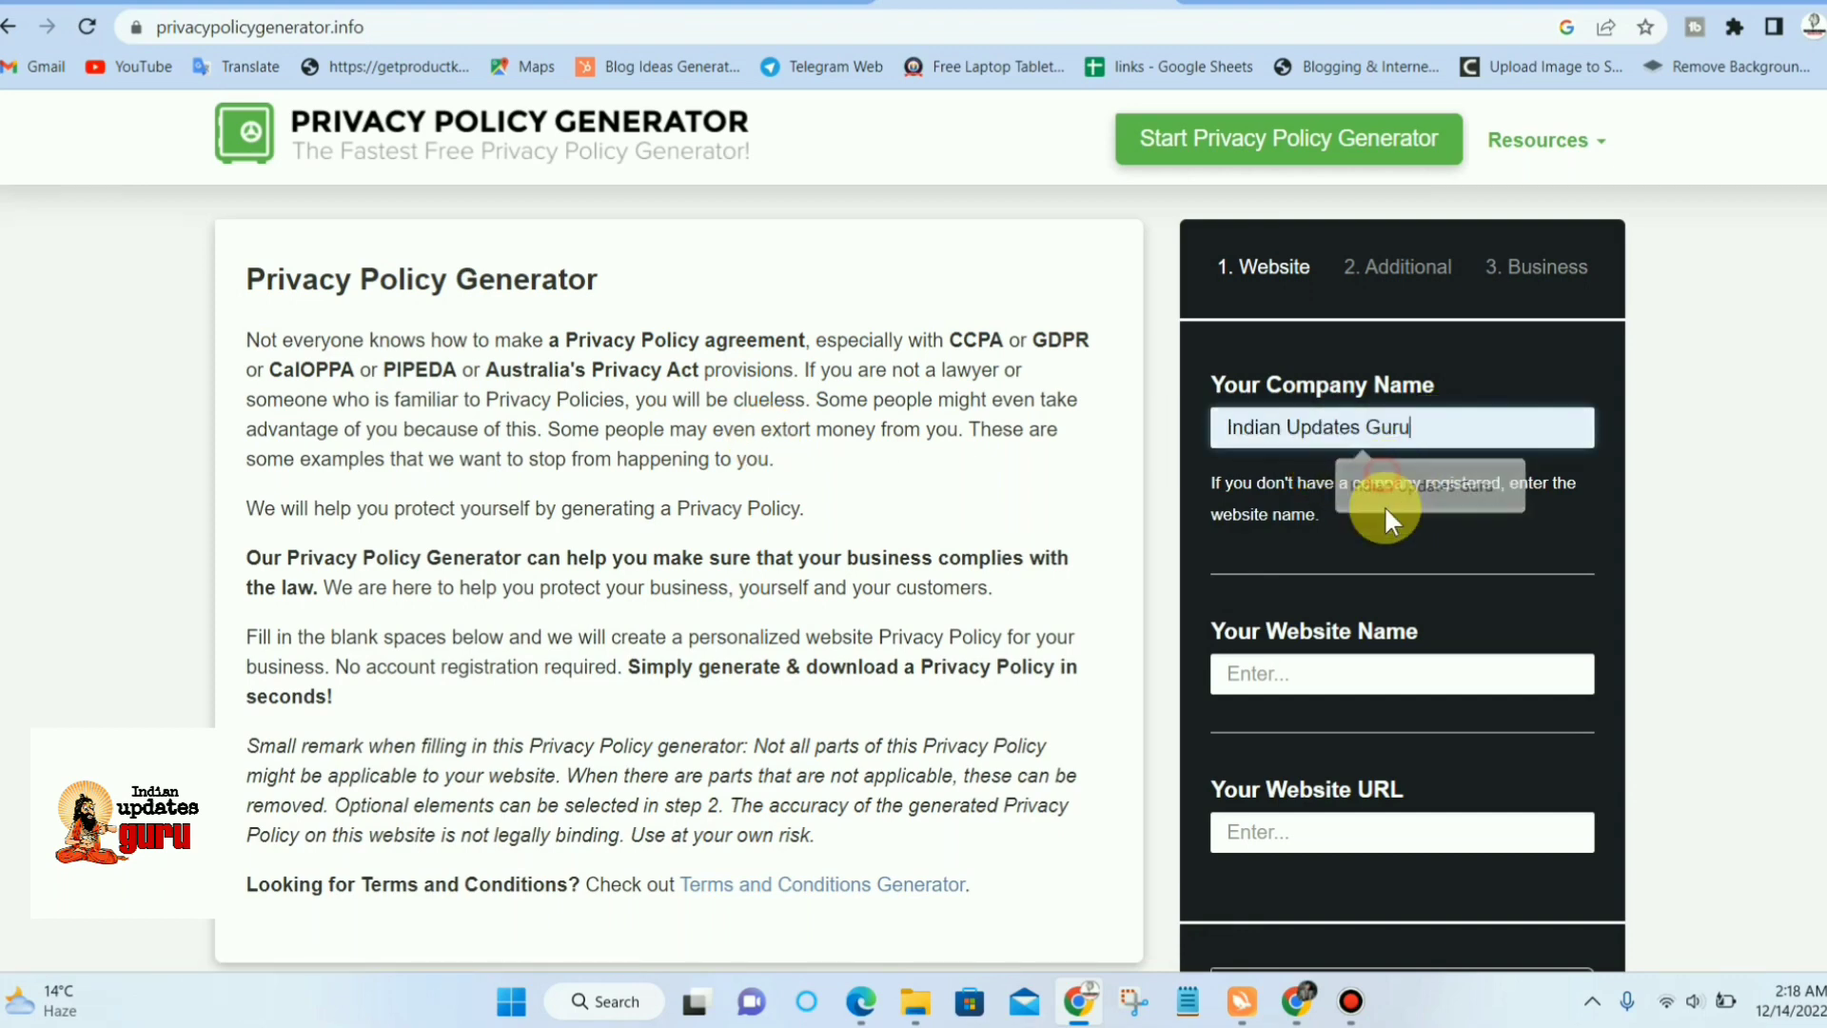
pyautogui.click(1313, 678)
pyautogui.click(1392, 731)
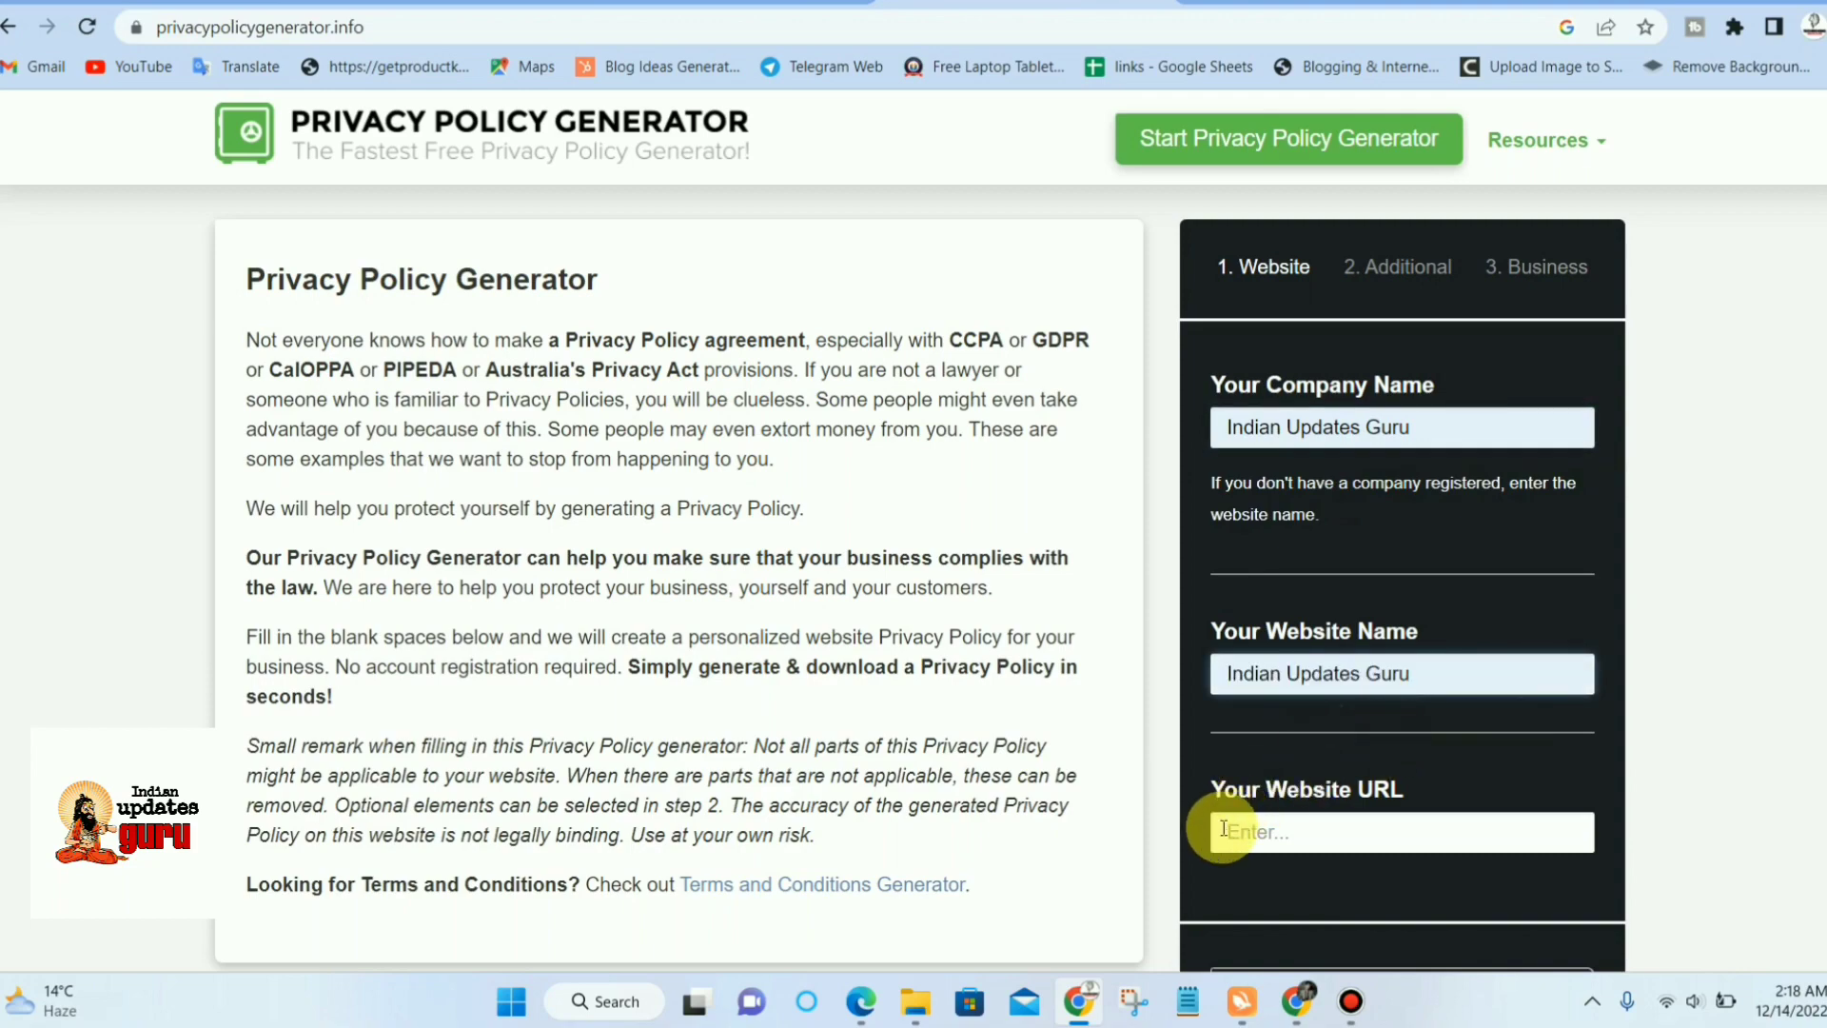
pyautogui.click(1256, 831)
pyautogui.click(1389, 880)
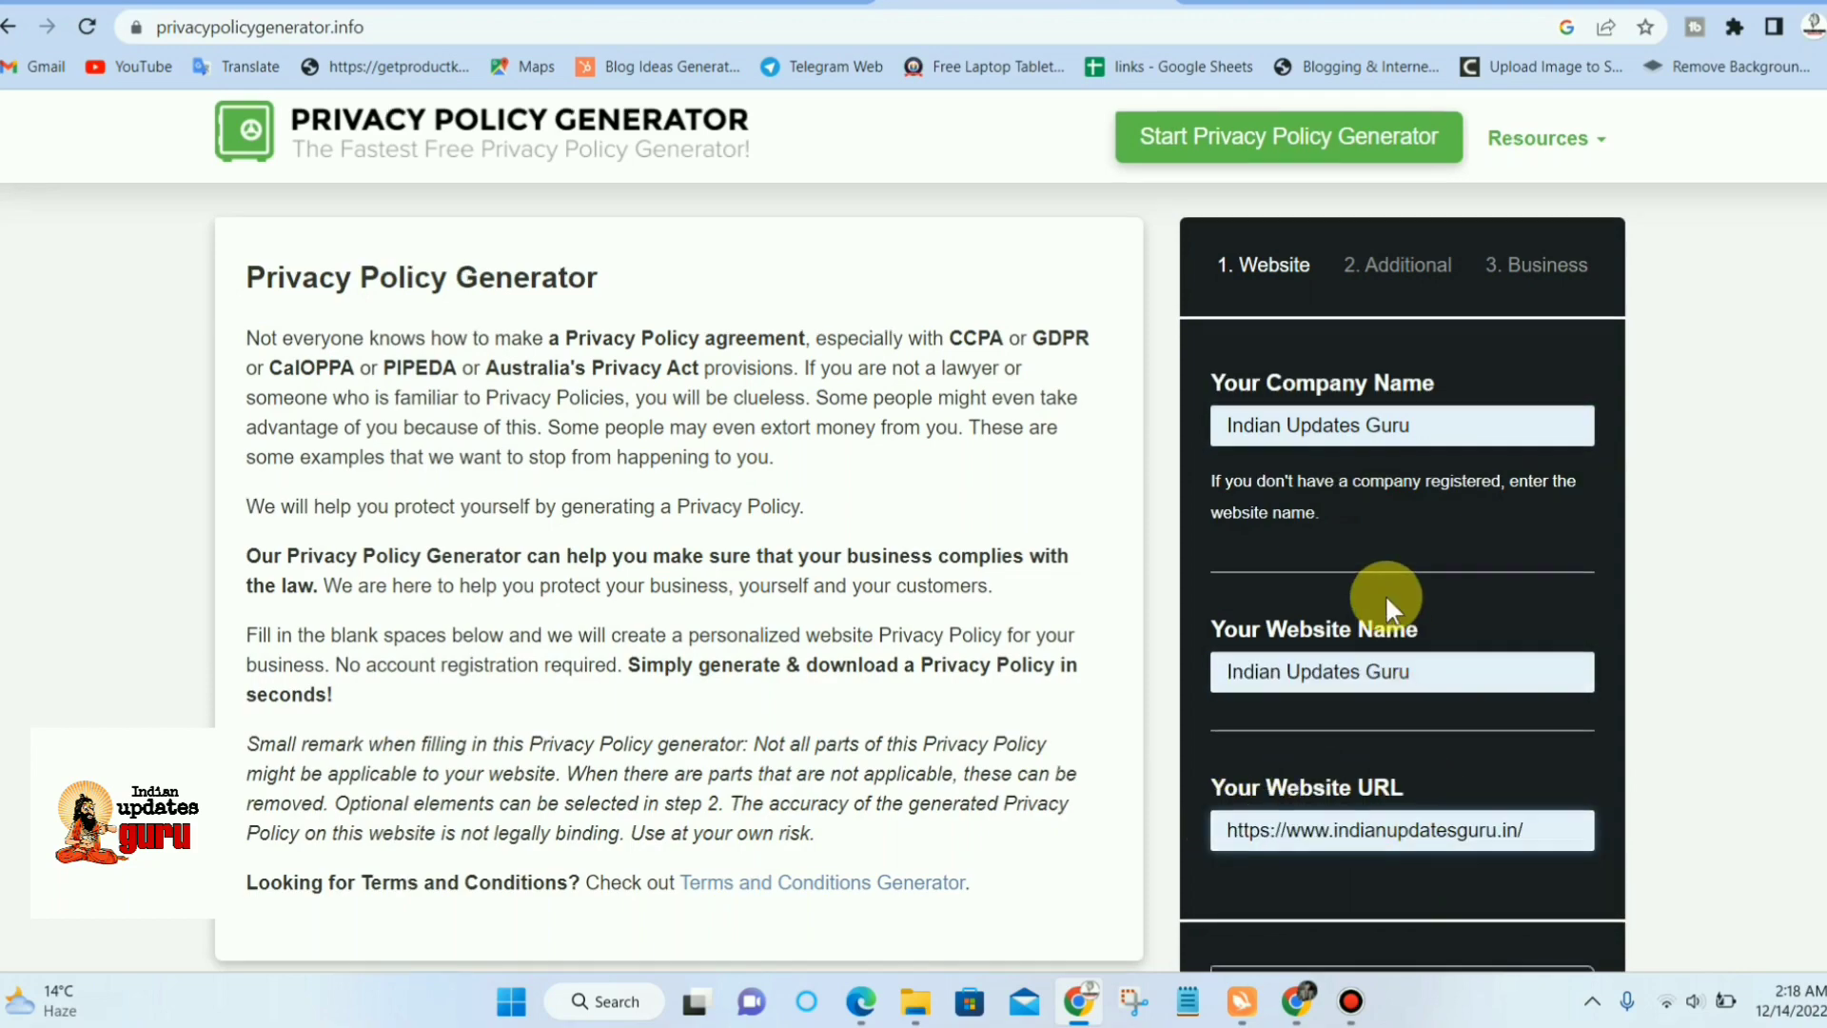
pyautogui.scroll(-5, 1327, 614)
pyautogui.click(1342, 514)
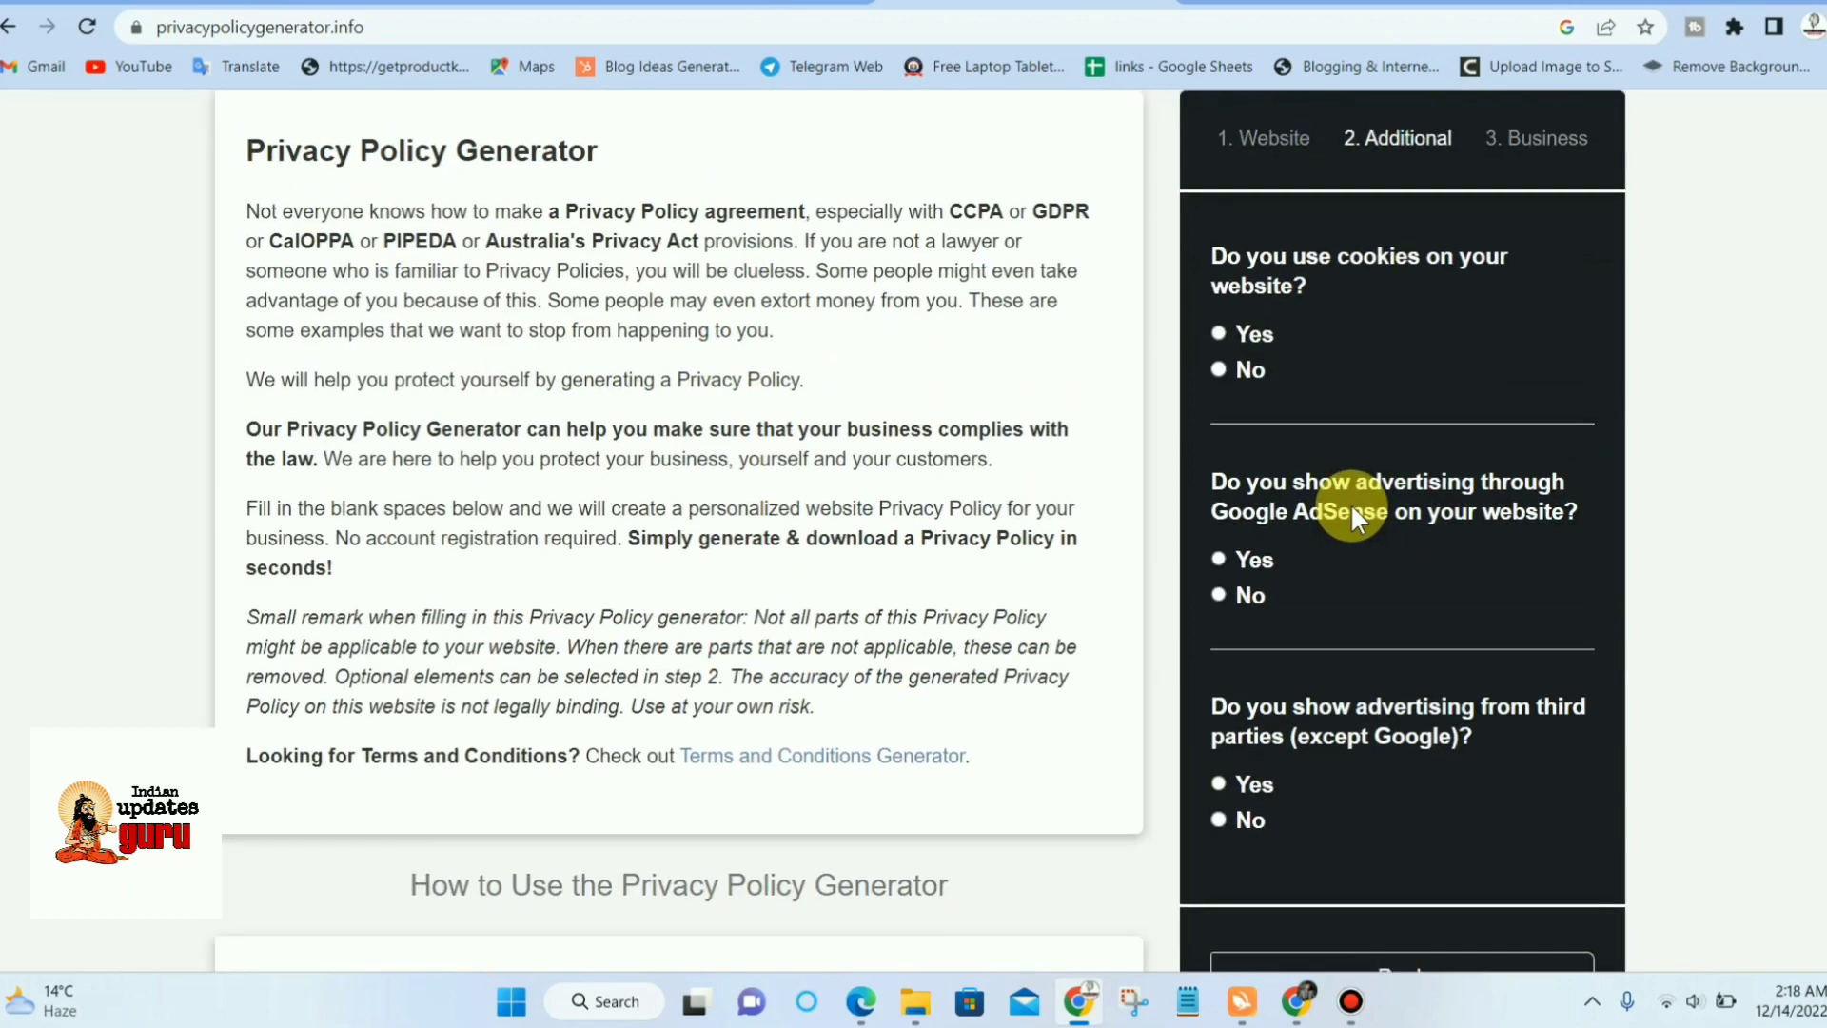
# - Answer Yes to cookies, Yes to Google AdSense advertising and No to third-party advertising, and continue to the business details
pyautogui.scroll(2, 1346, 301)
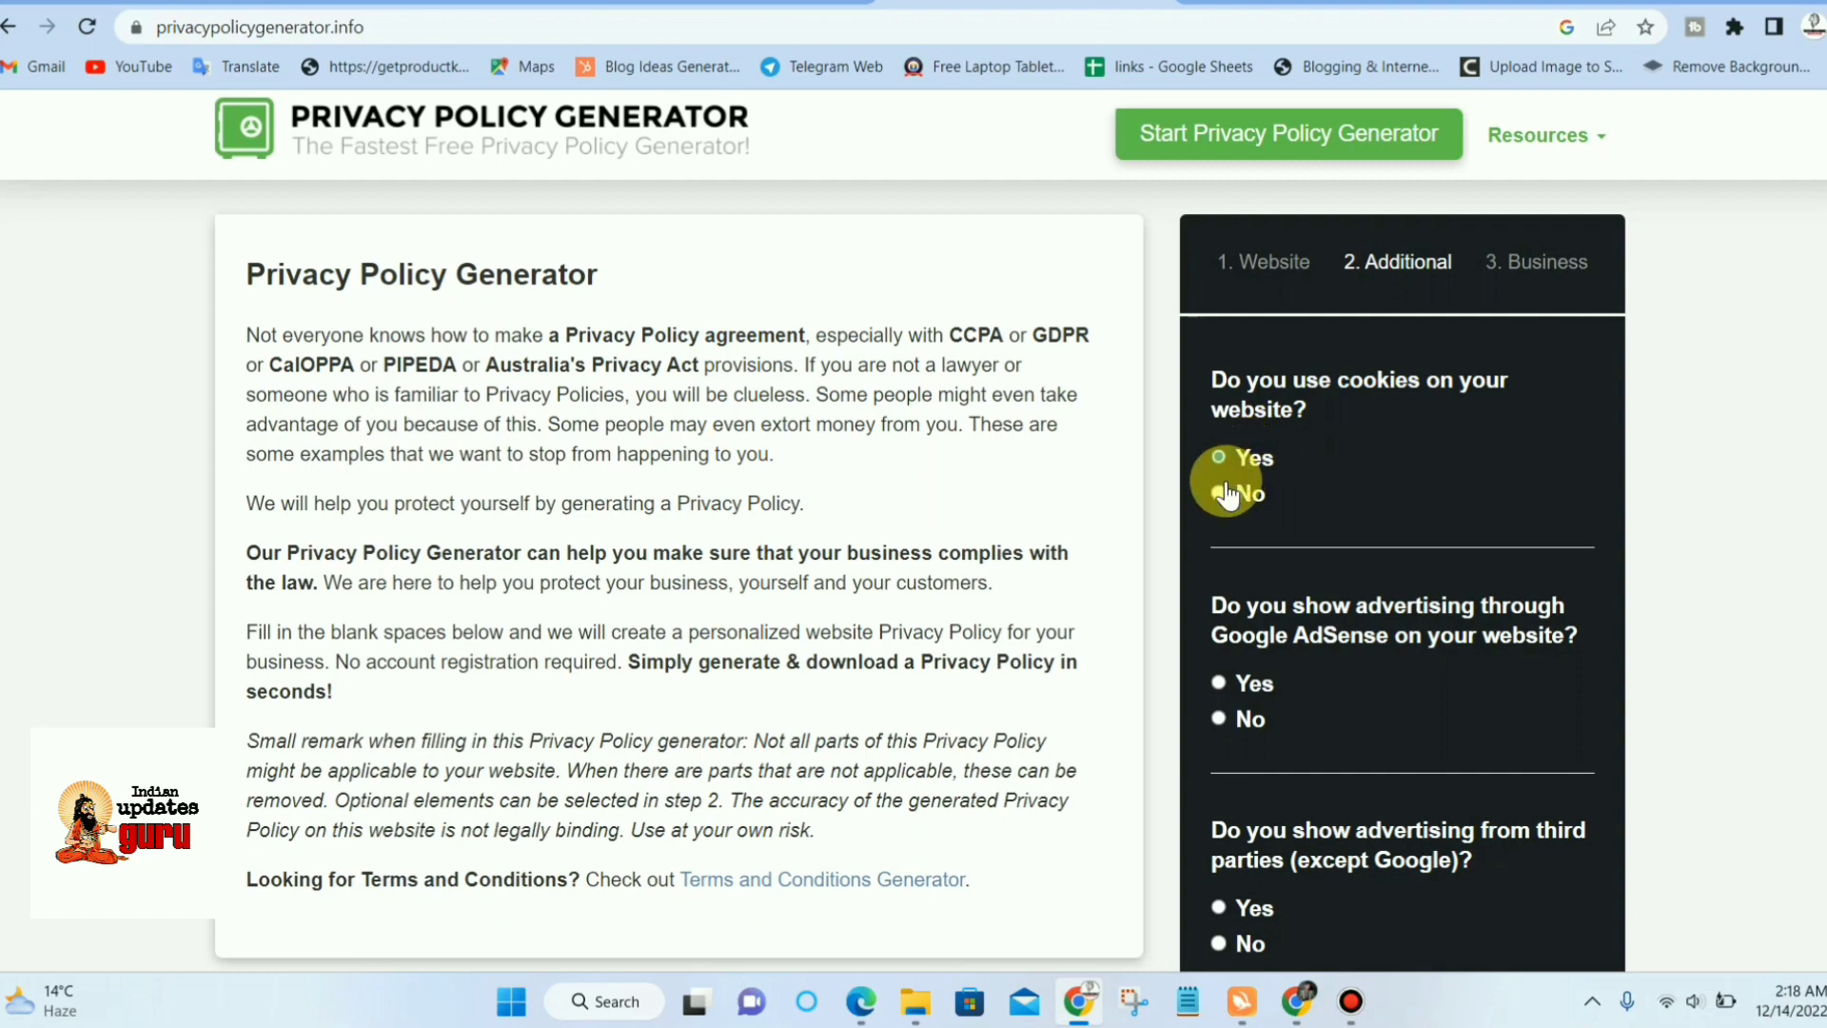
pyautogui.scroll(-1, 1331, 557)
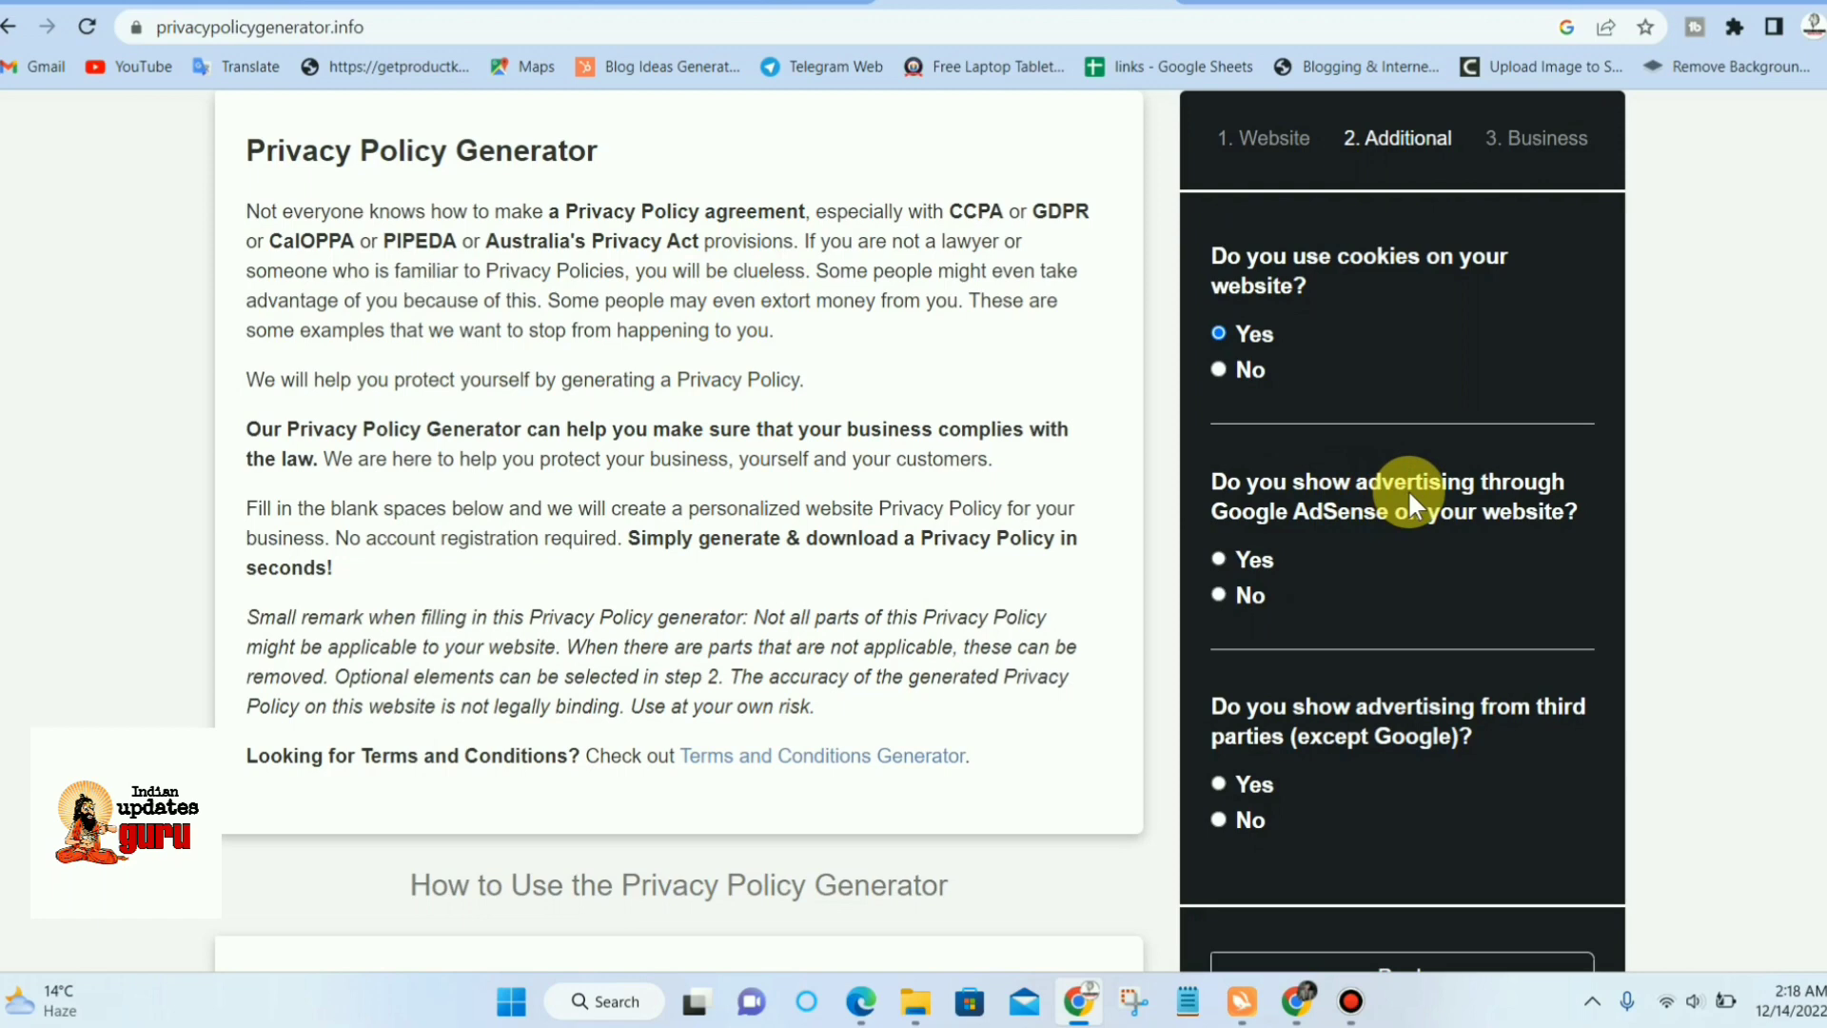
pyautogui.click(1239, 564)
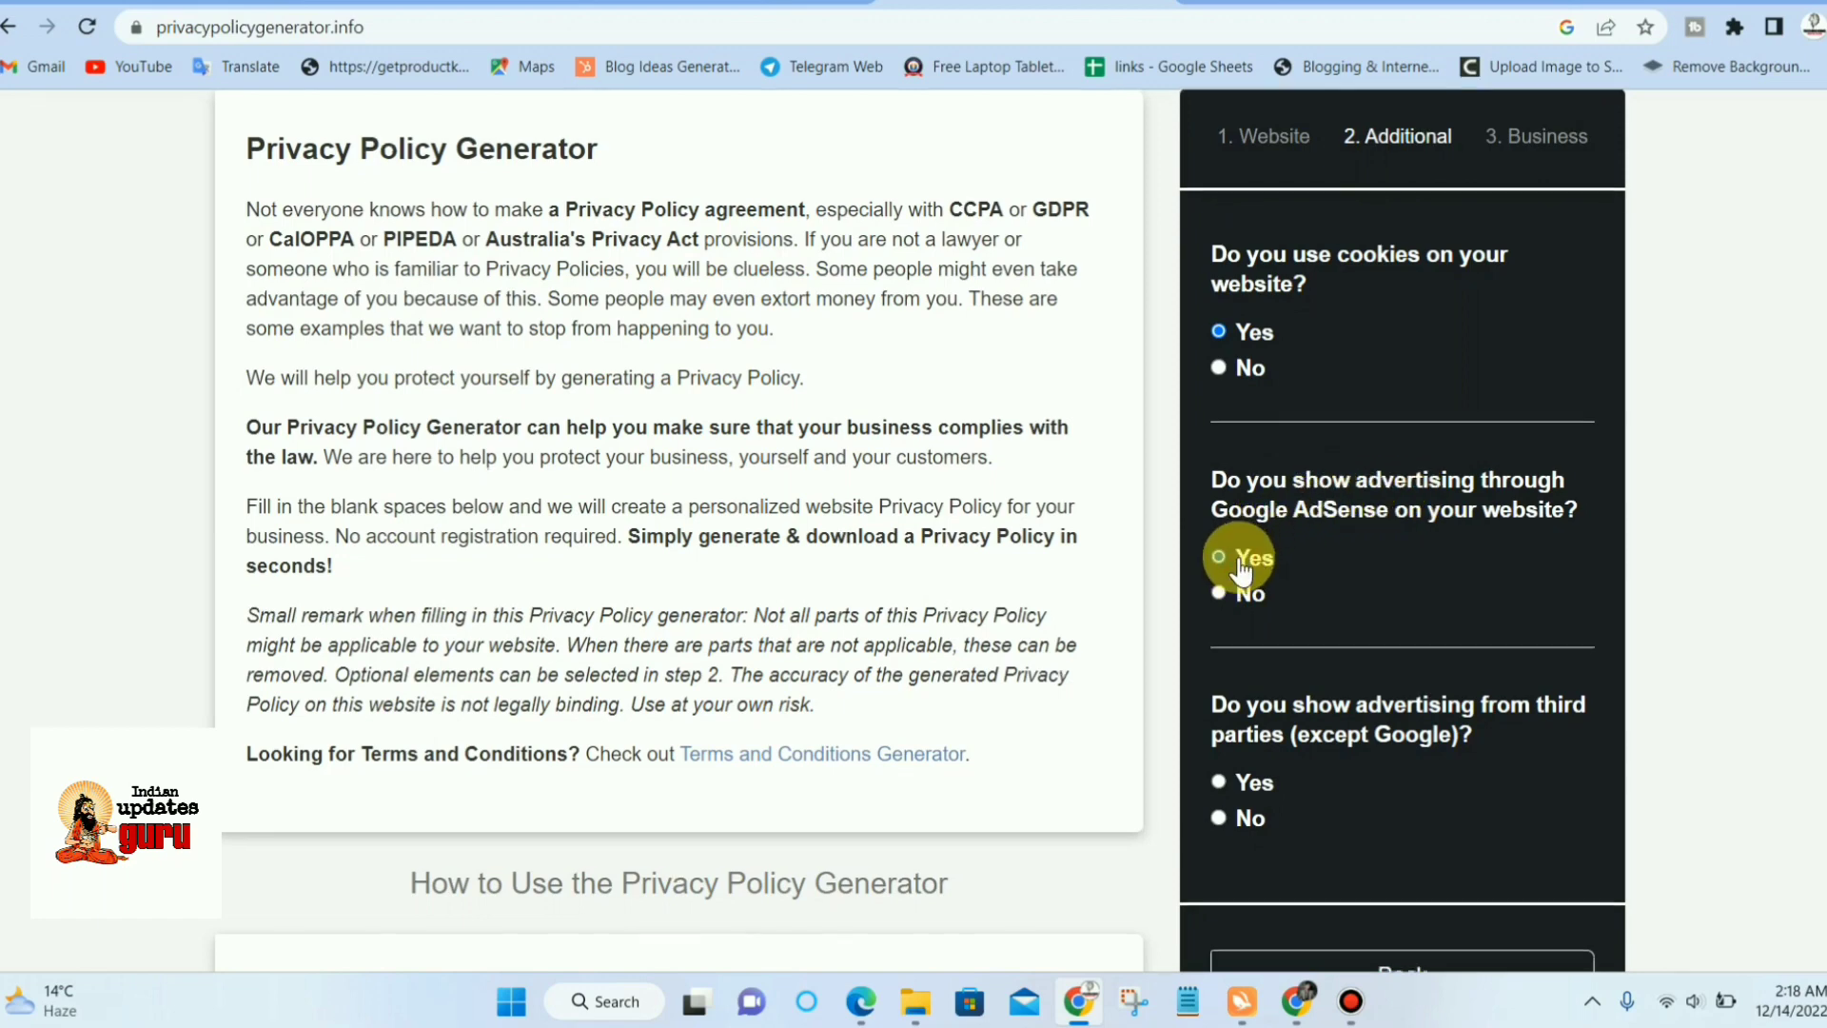
pyautogui.scroll(-1, 1240, 562)
pyautogui.scroll(-1, 1327, 562)
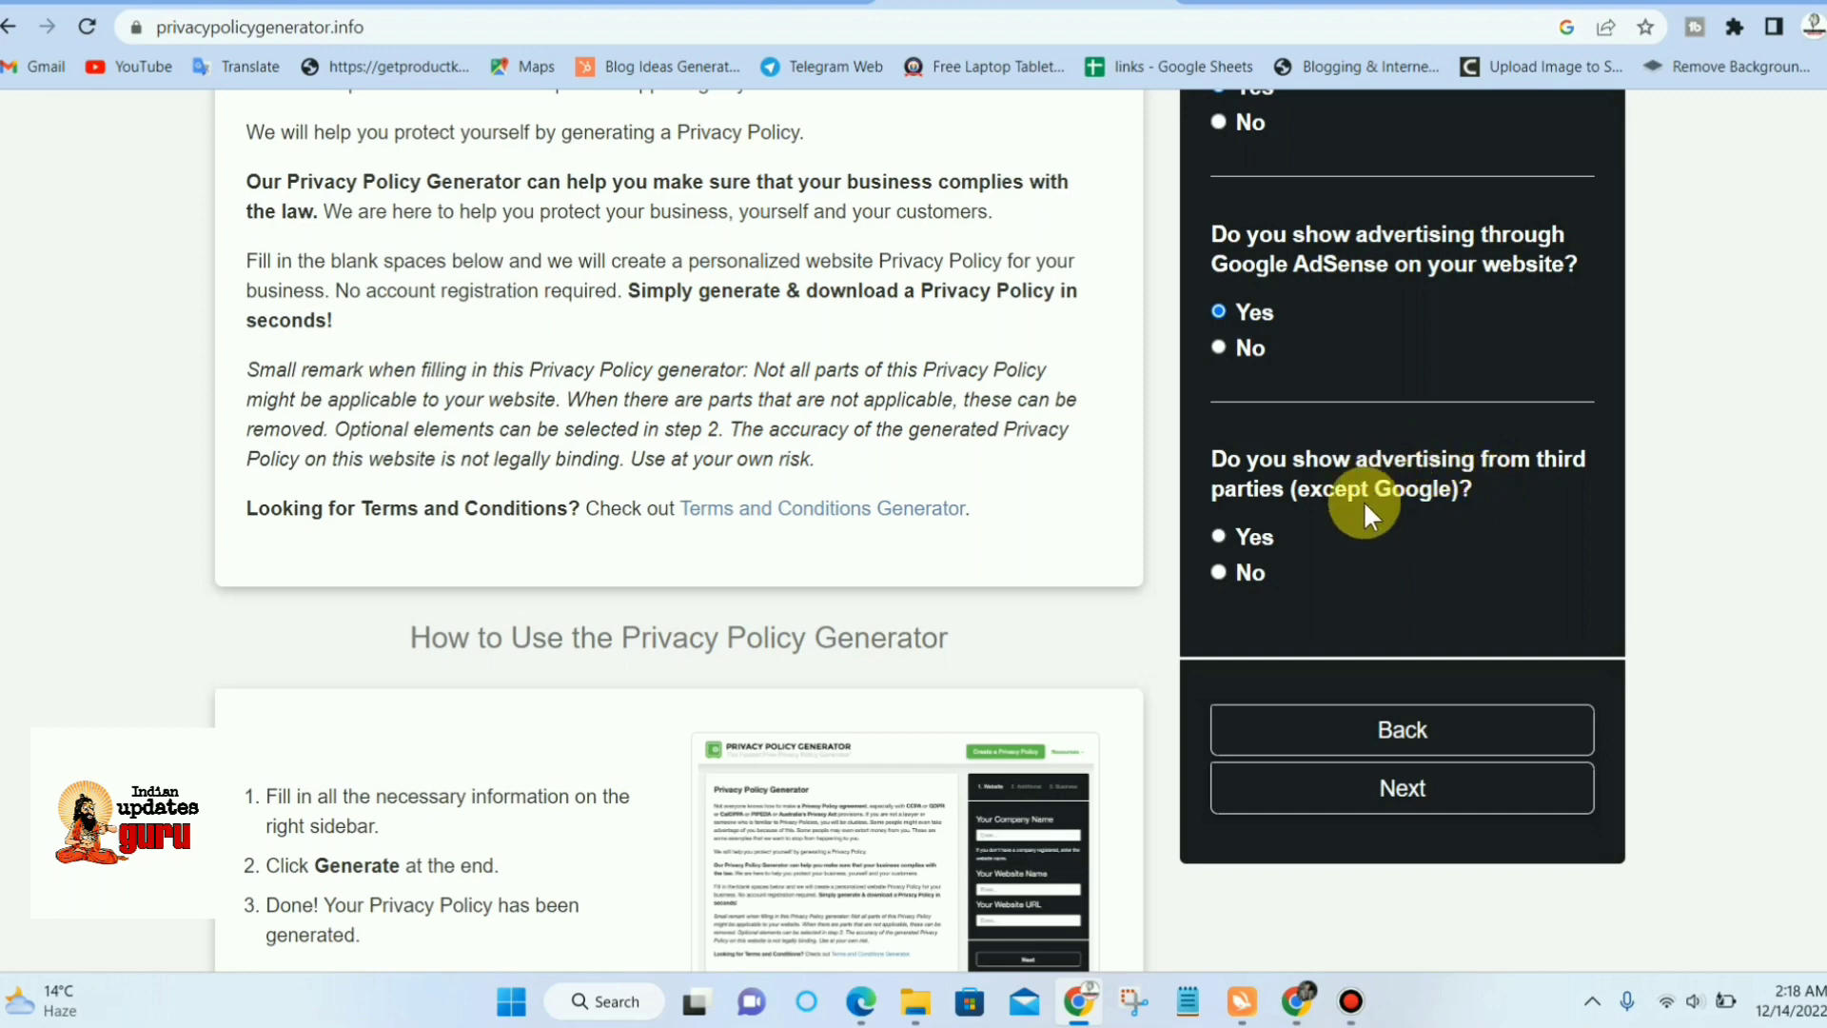
pyautogui.click(1253, 544)
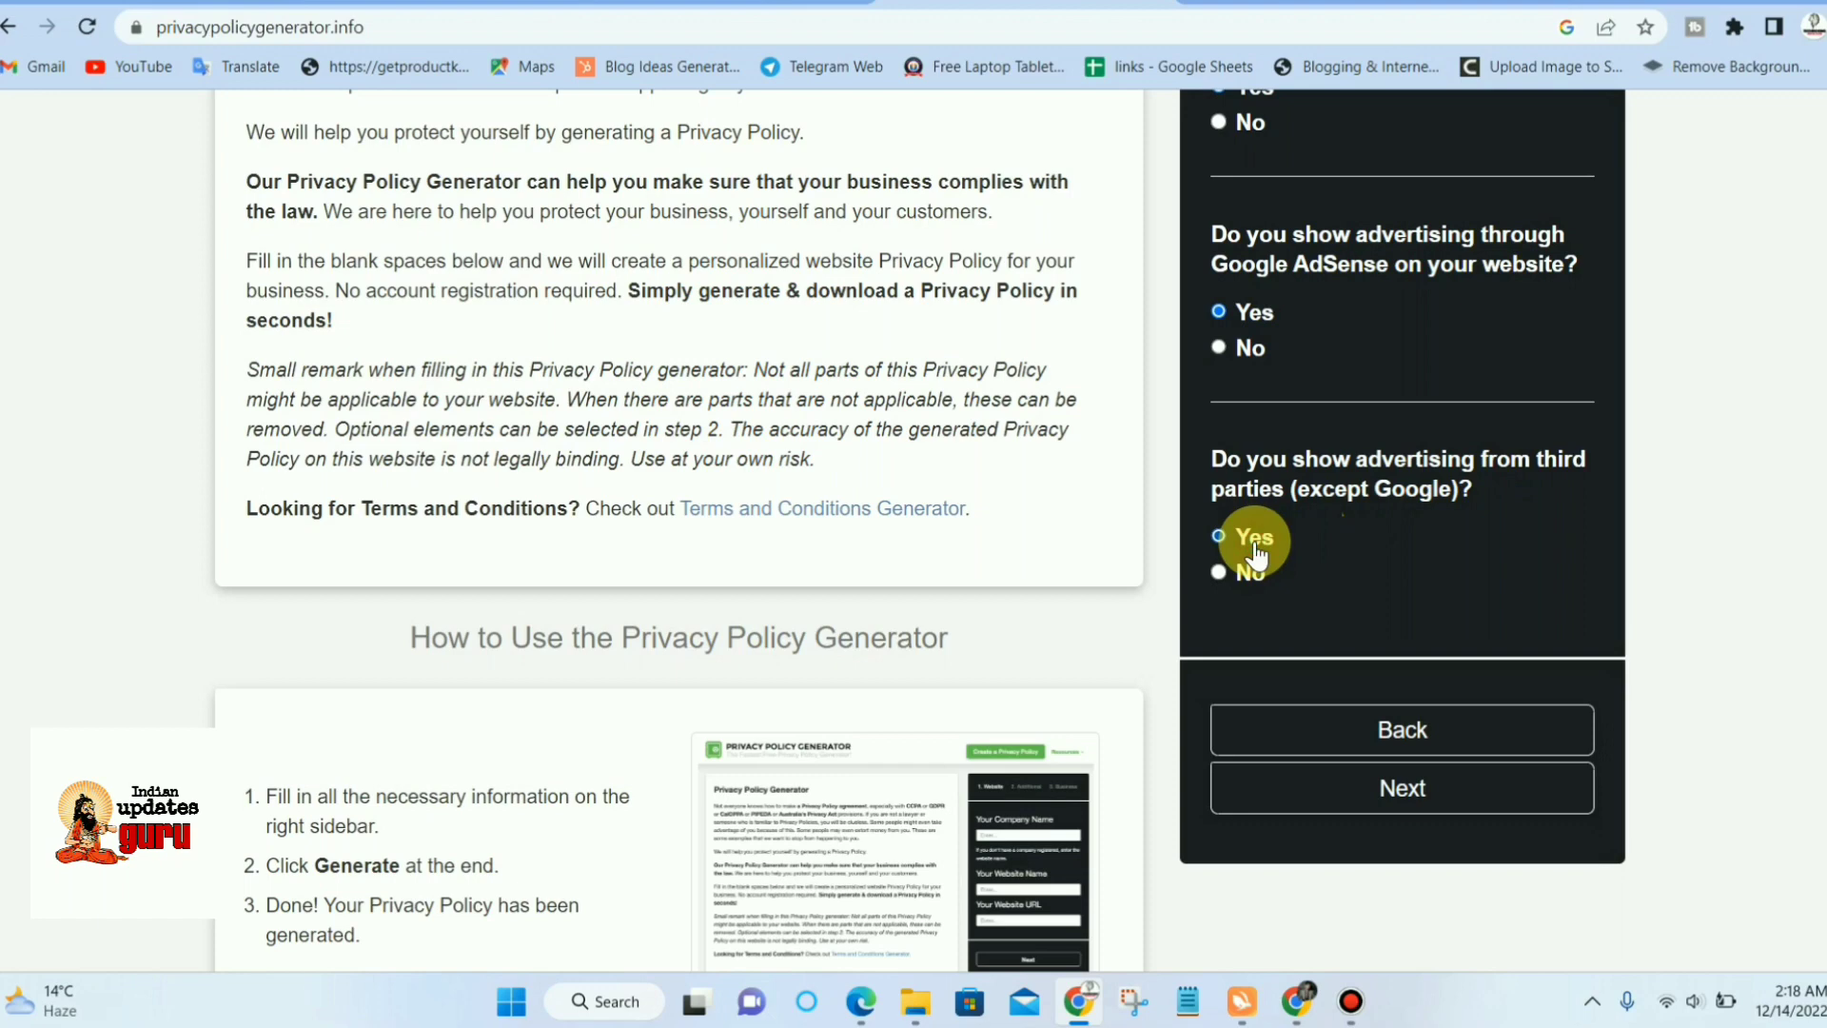
pyautogui.click(1237, 573)
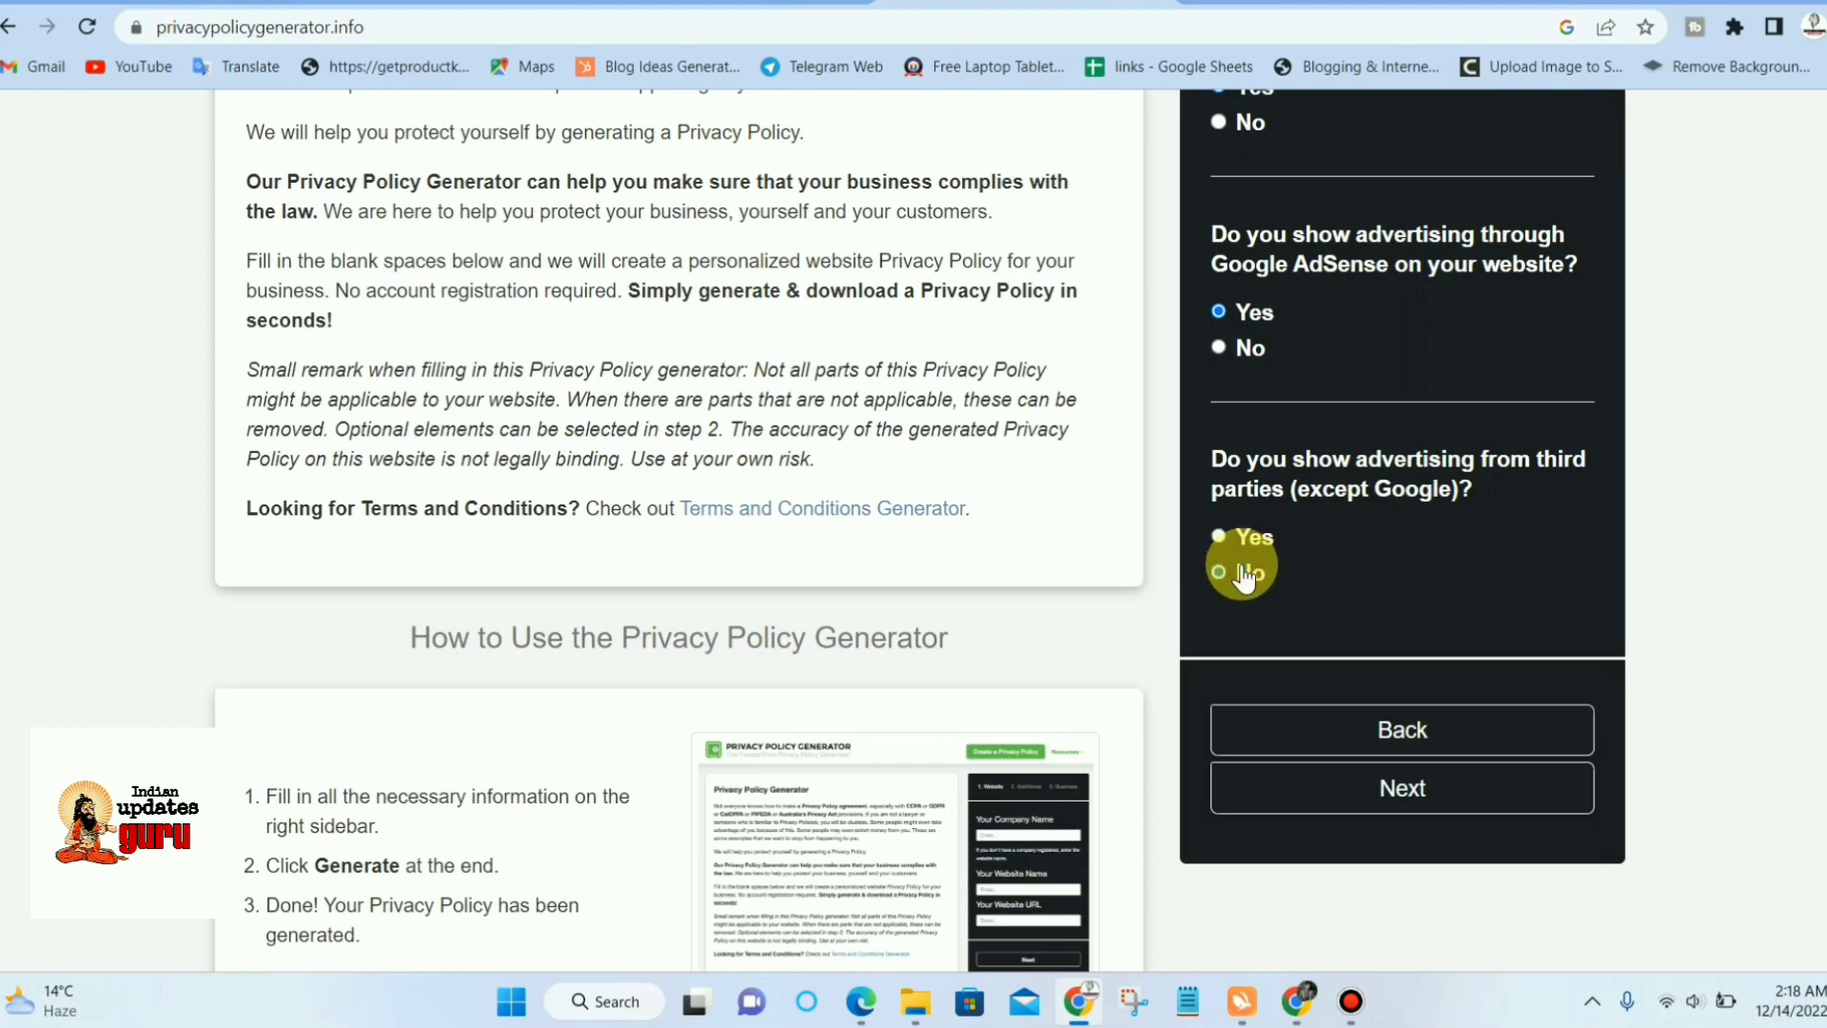
pyautogui.click(1399, 787)
# - Set the privacy policy's country to India and state to Rajasthan, and fill in the contact email address
pyautogui.scroll(1, 1271, 477)
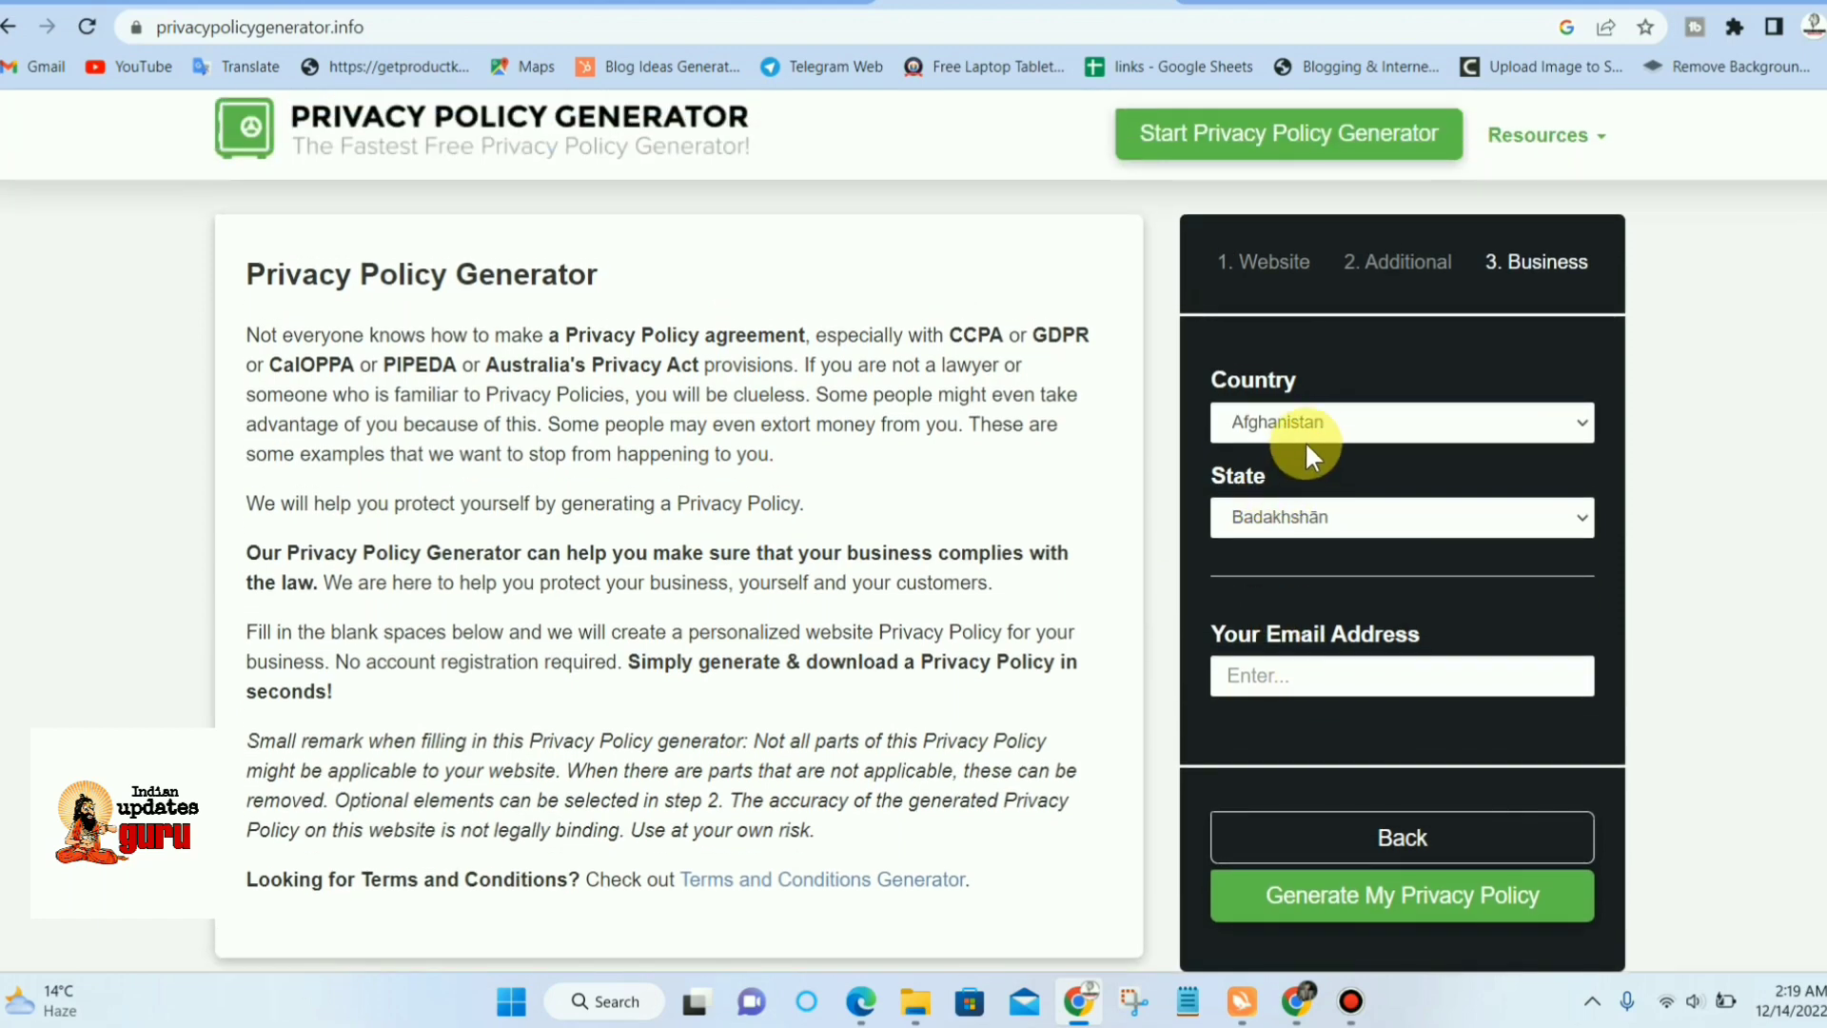
pyautogui.click(1316, 430)
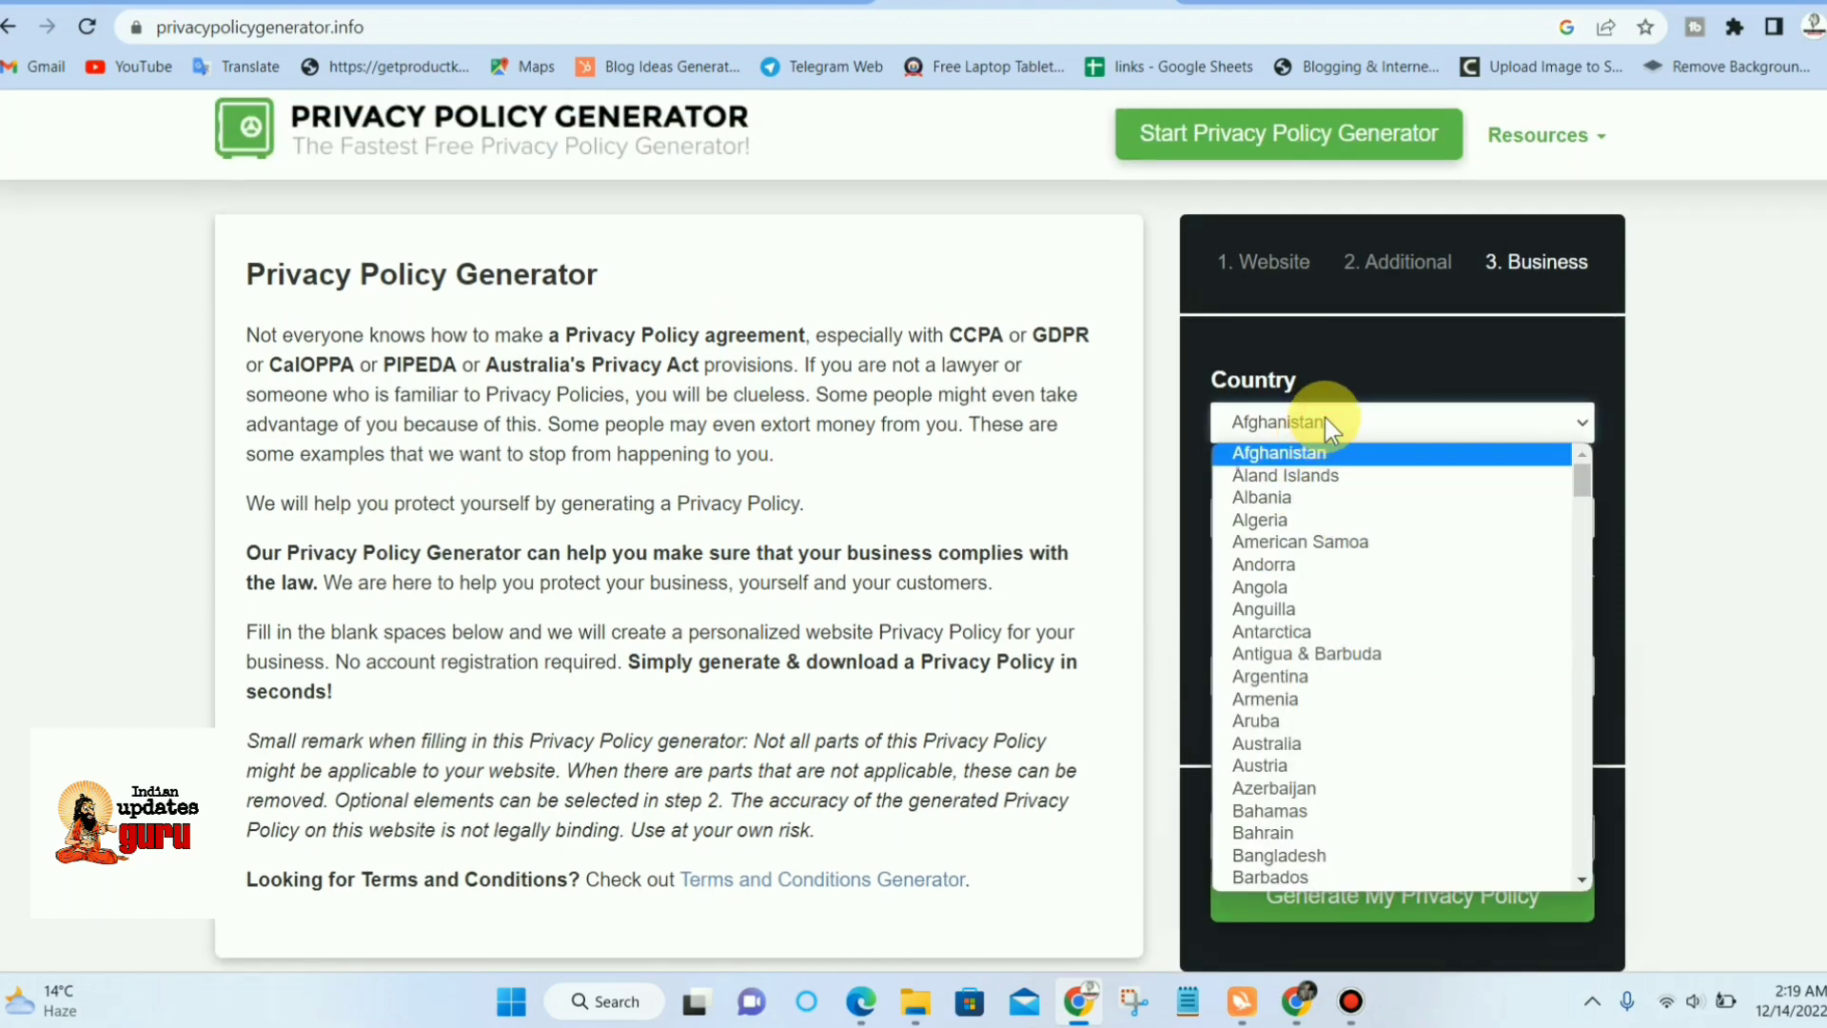
pyautogui.write('india')
pyautogui.press('Return')
pyautogui.click(1365, 511)
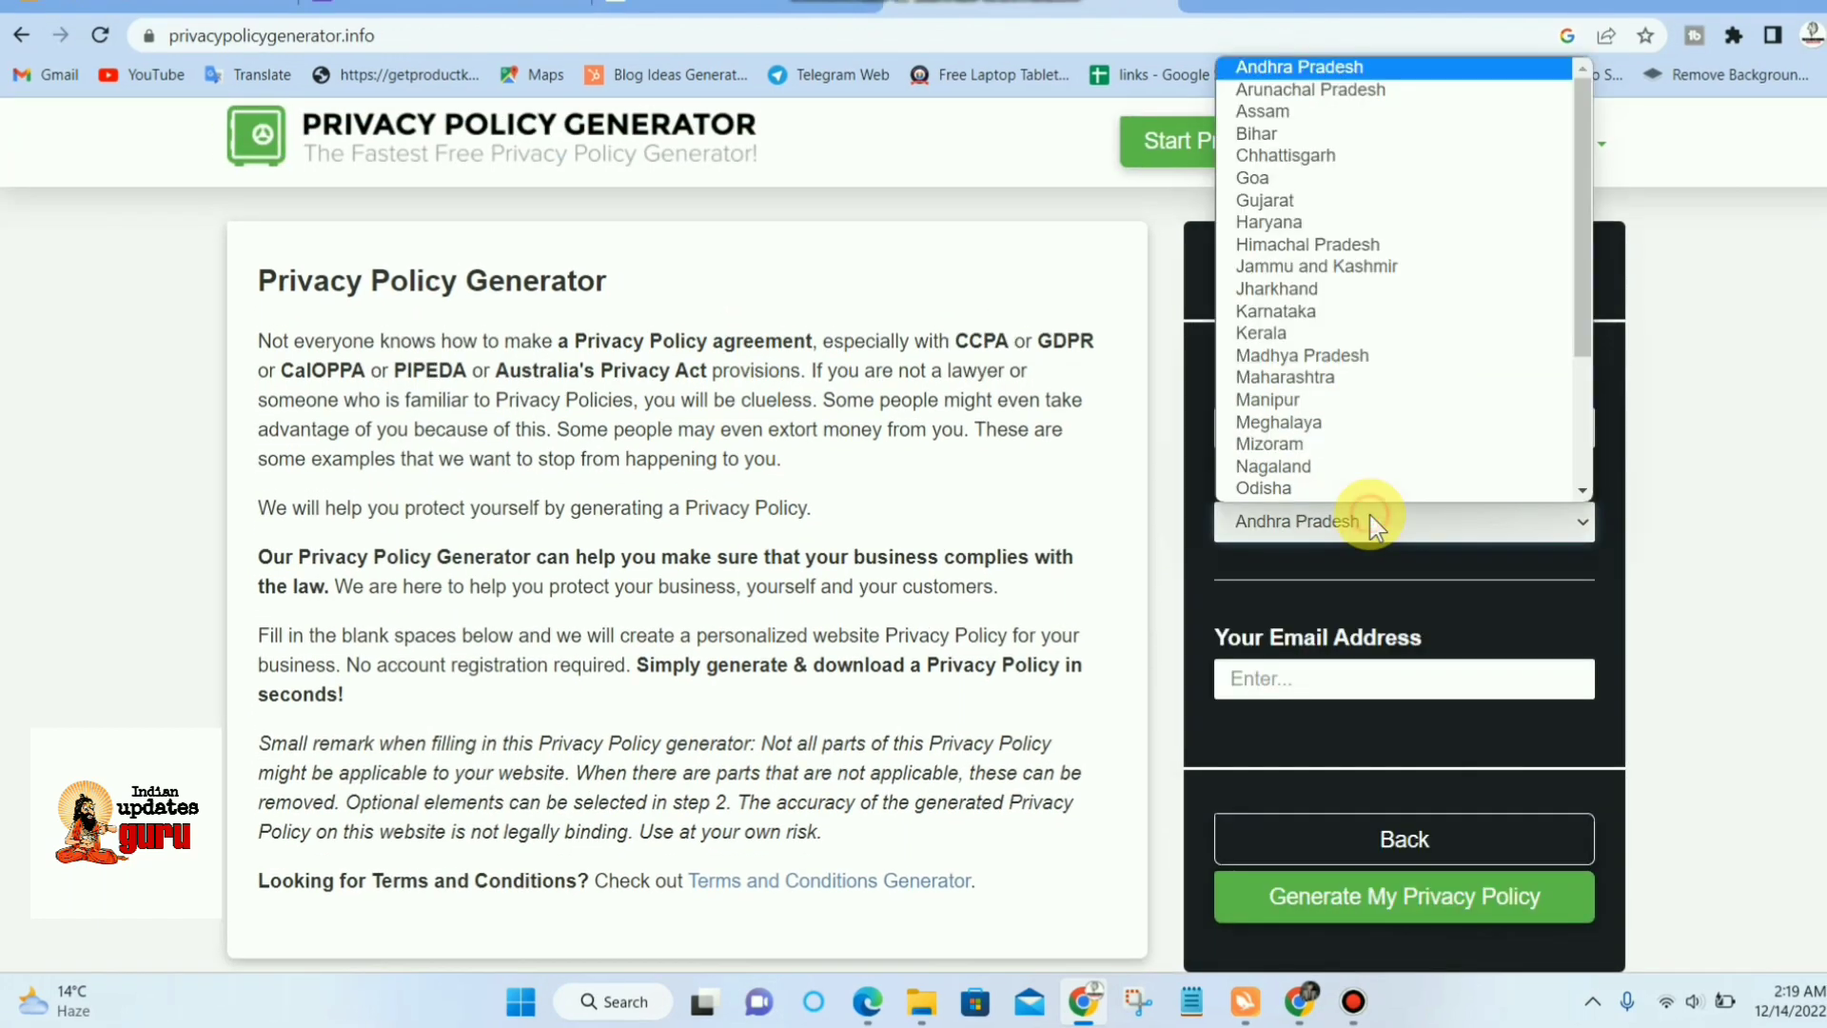
pyautogui.write('r')
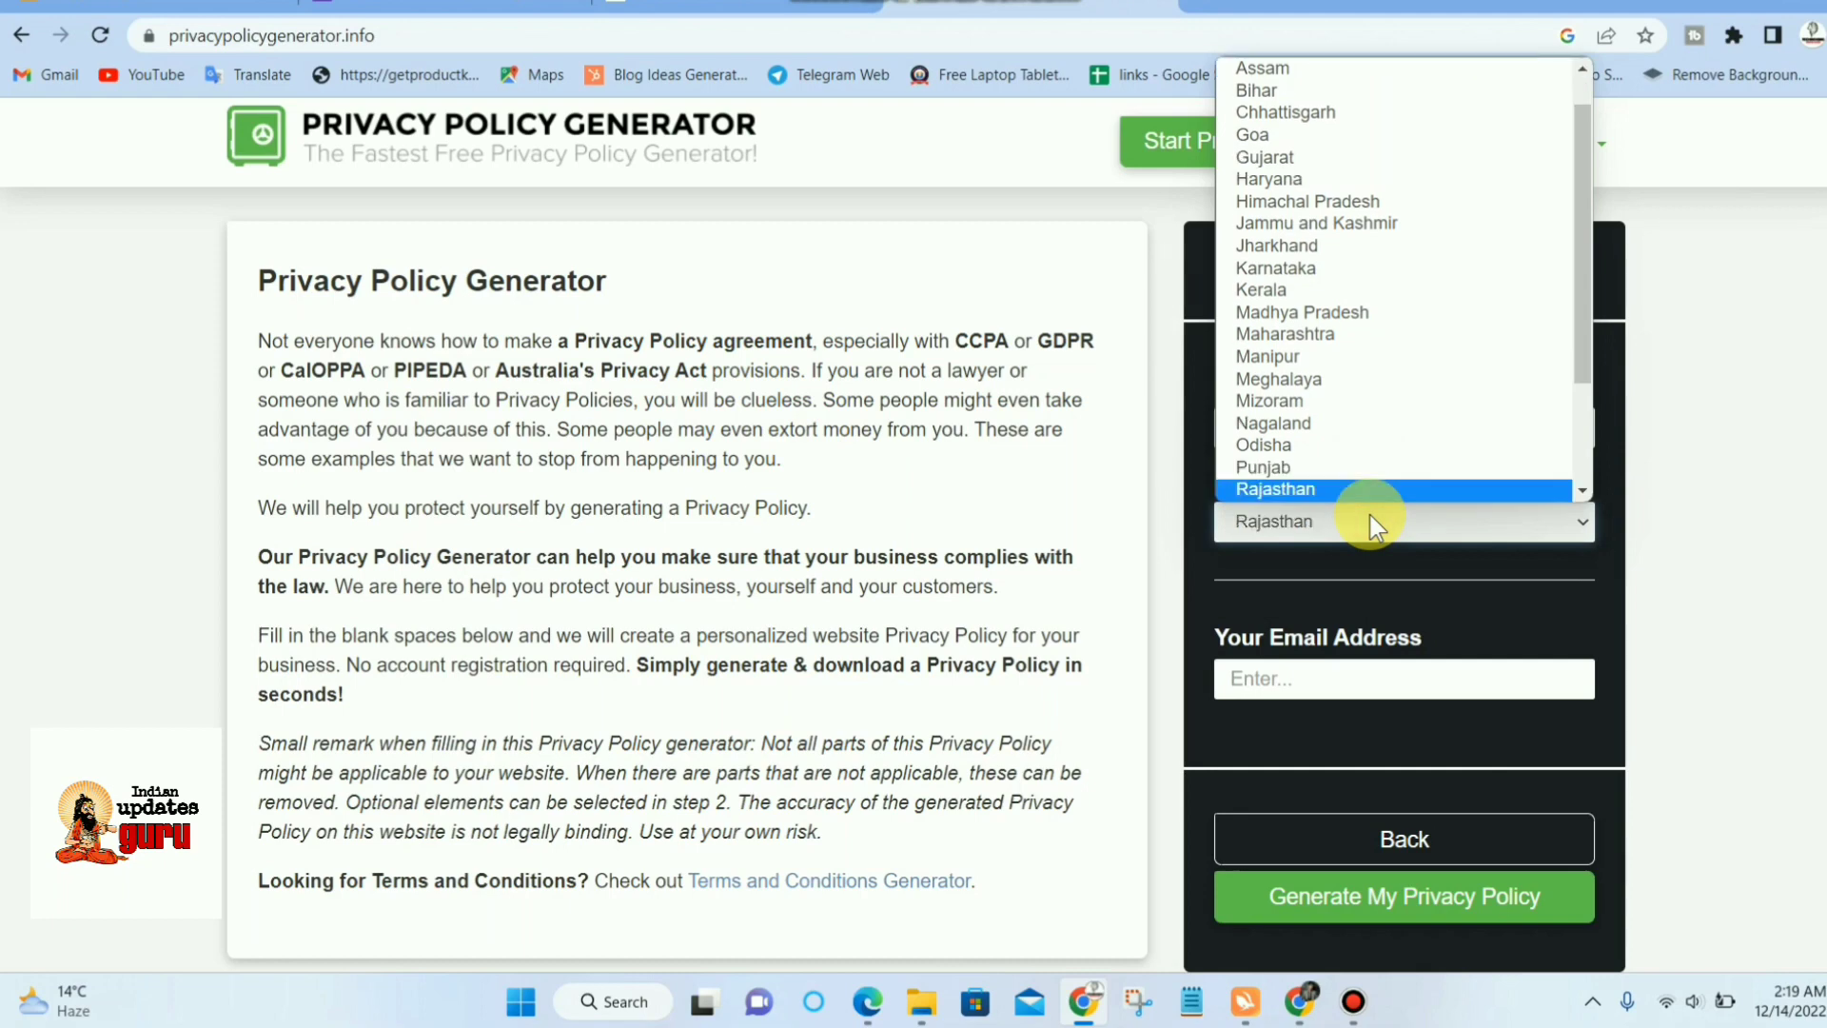
pyautogui.press('Return')
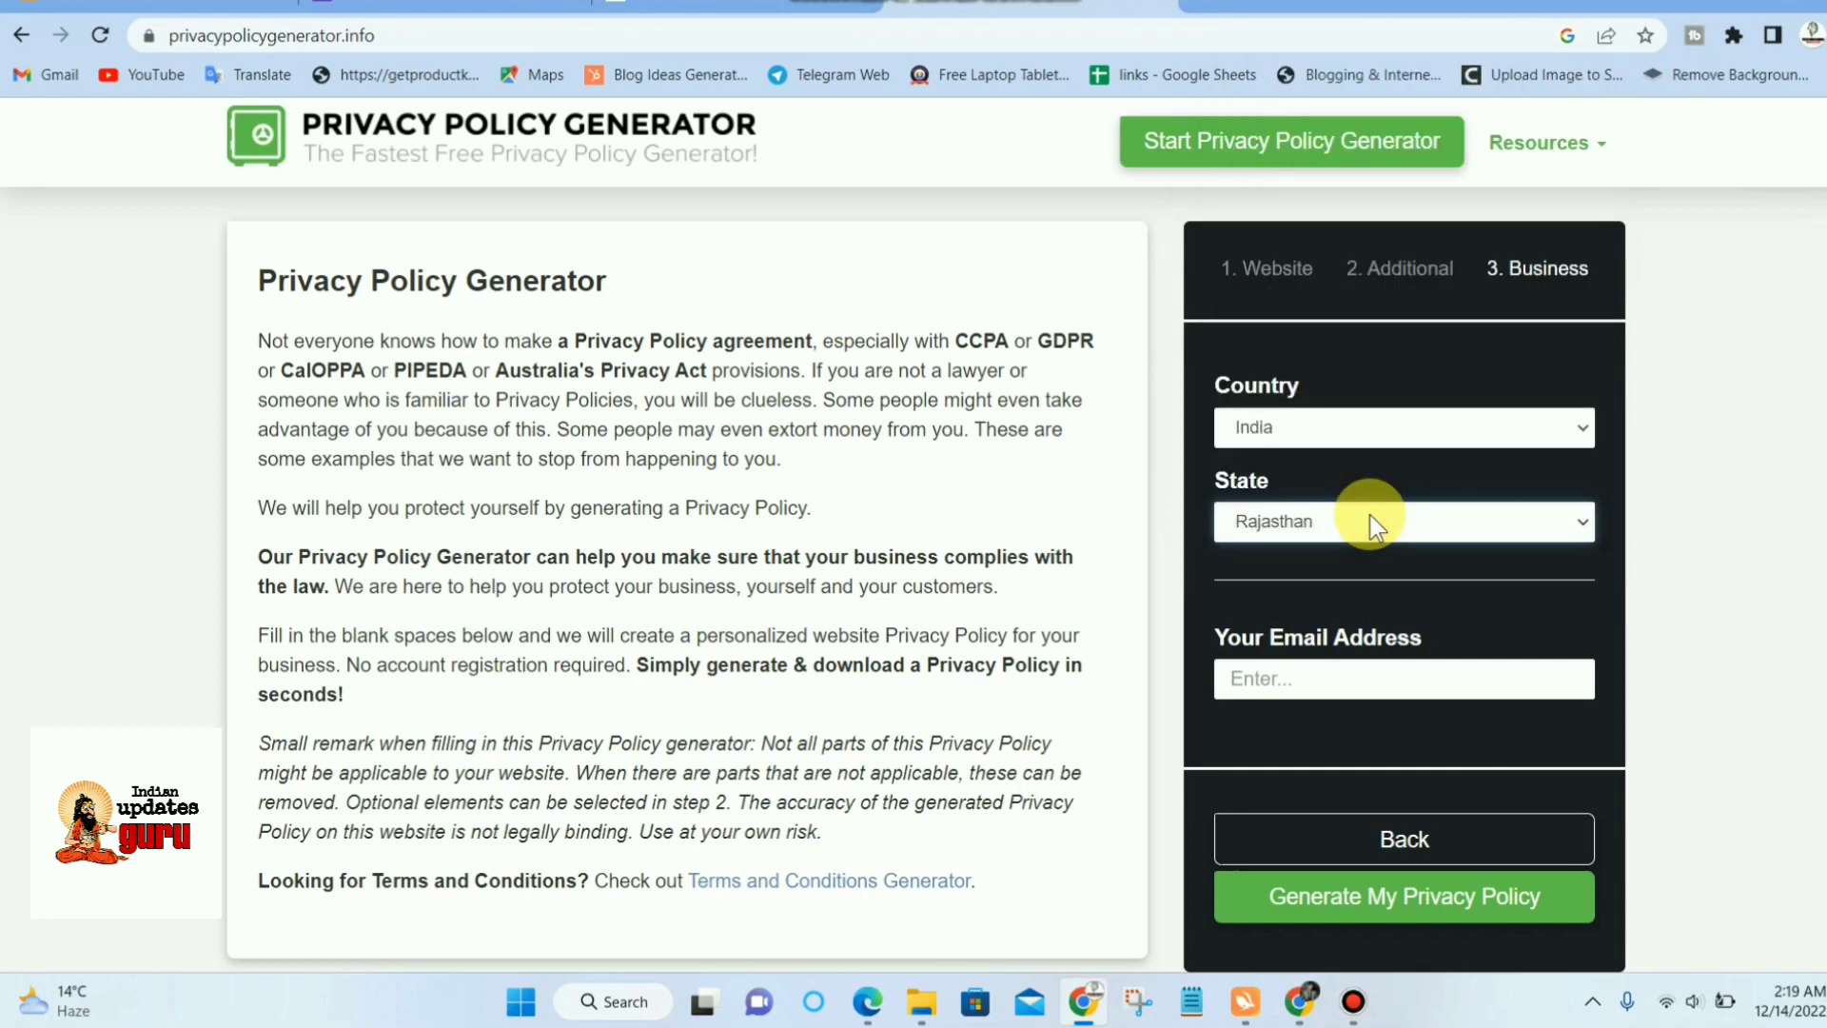
pyautogui.click(1428, 679)
pyautogui.click(1425, 739)
# - Generate the privacy policy and copy its HTML text to the clipboard
pyautogui.click(1432, 891)
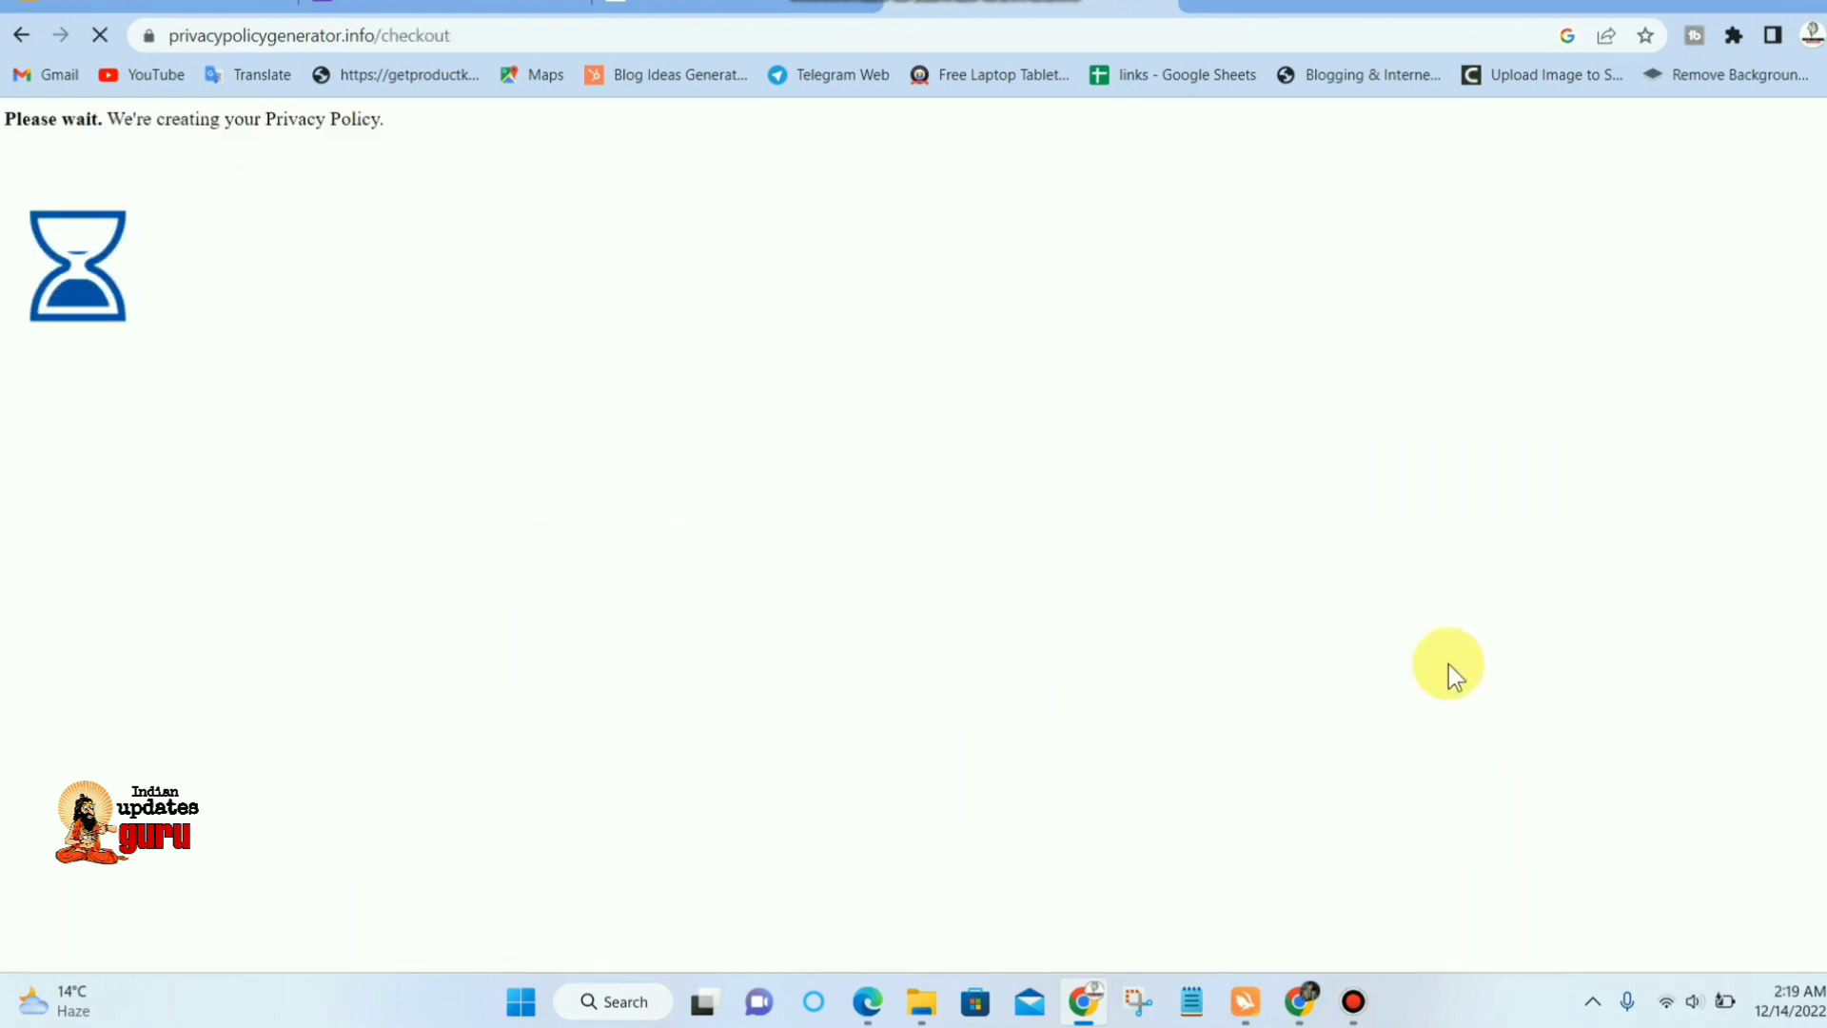
pyautogui.click(1189, 441)
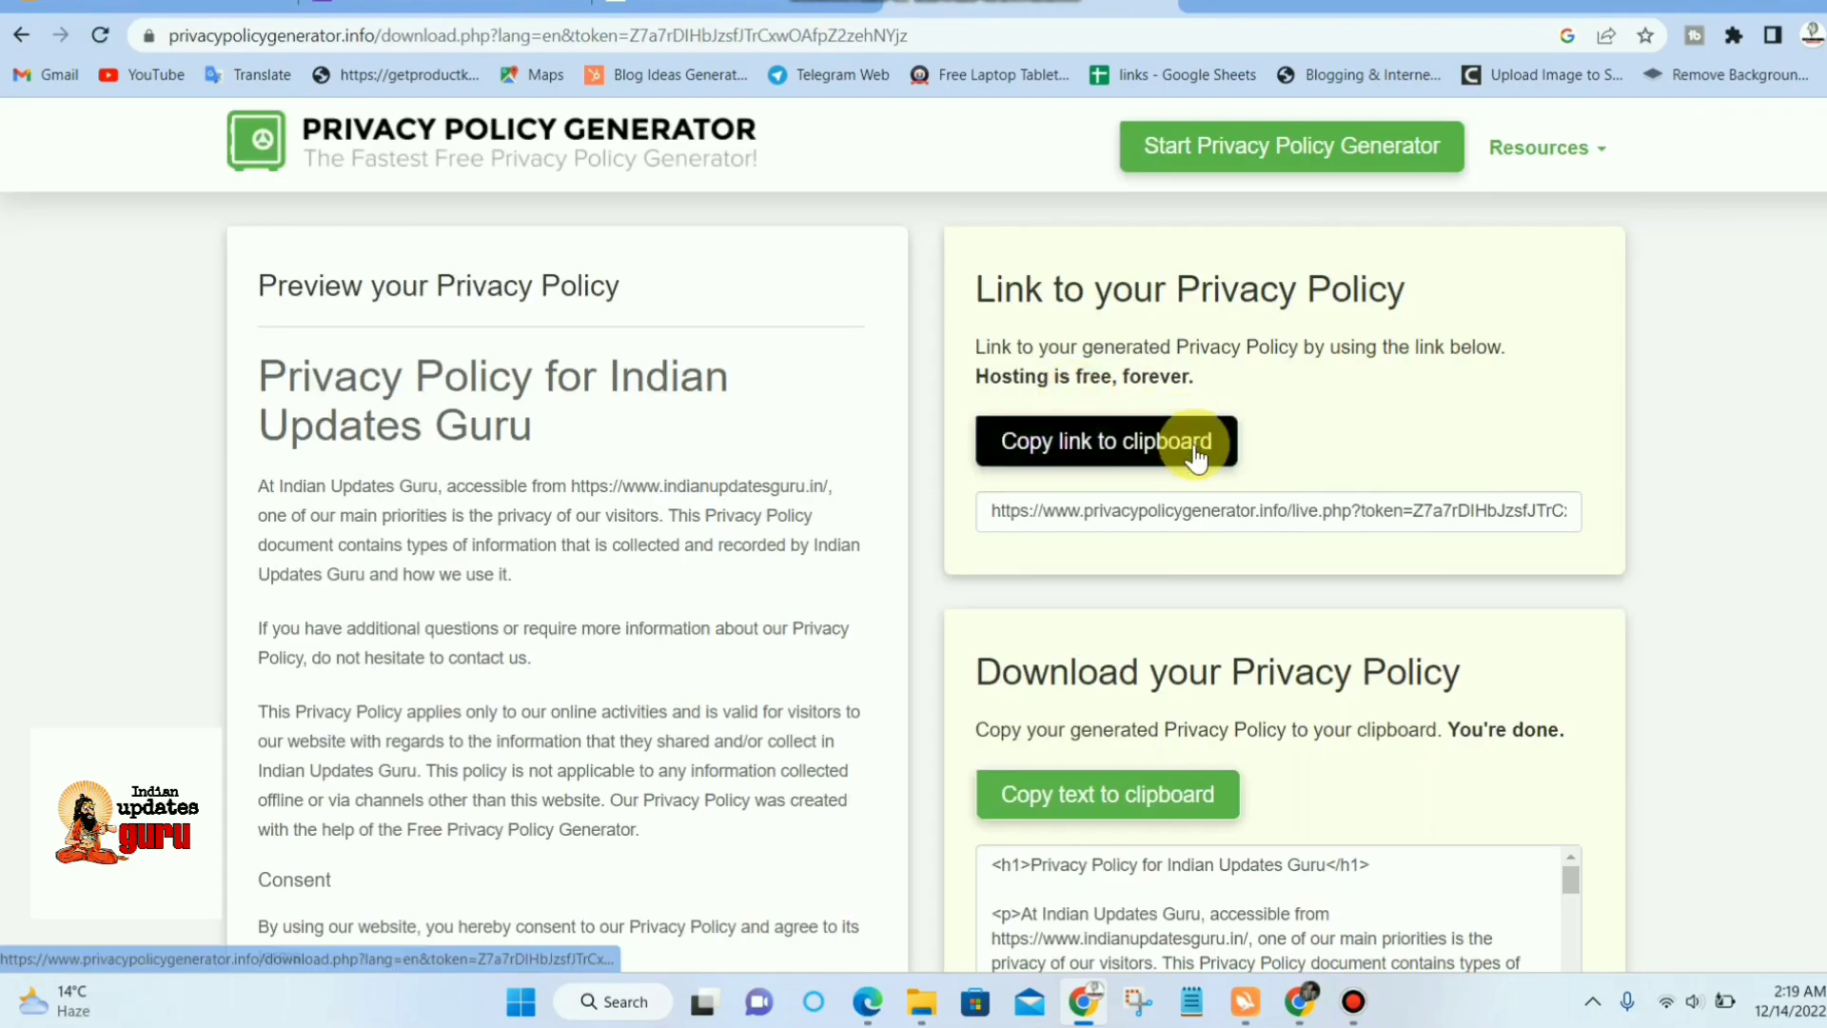
pyautogui.scroll(-4, 1196, 443)
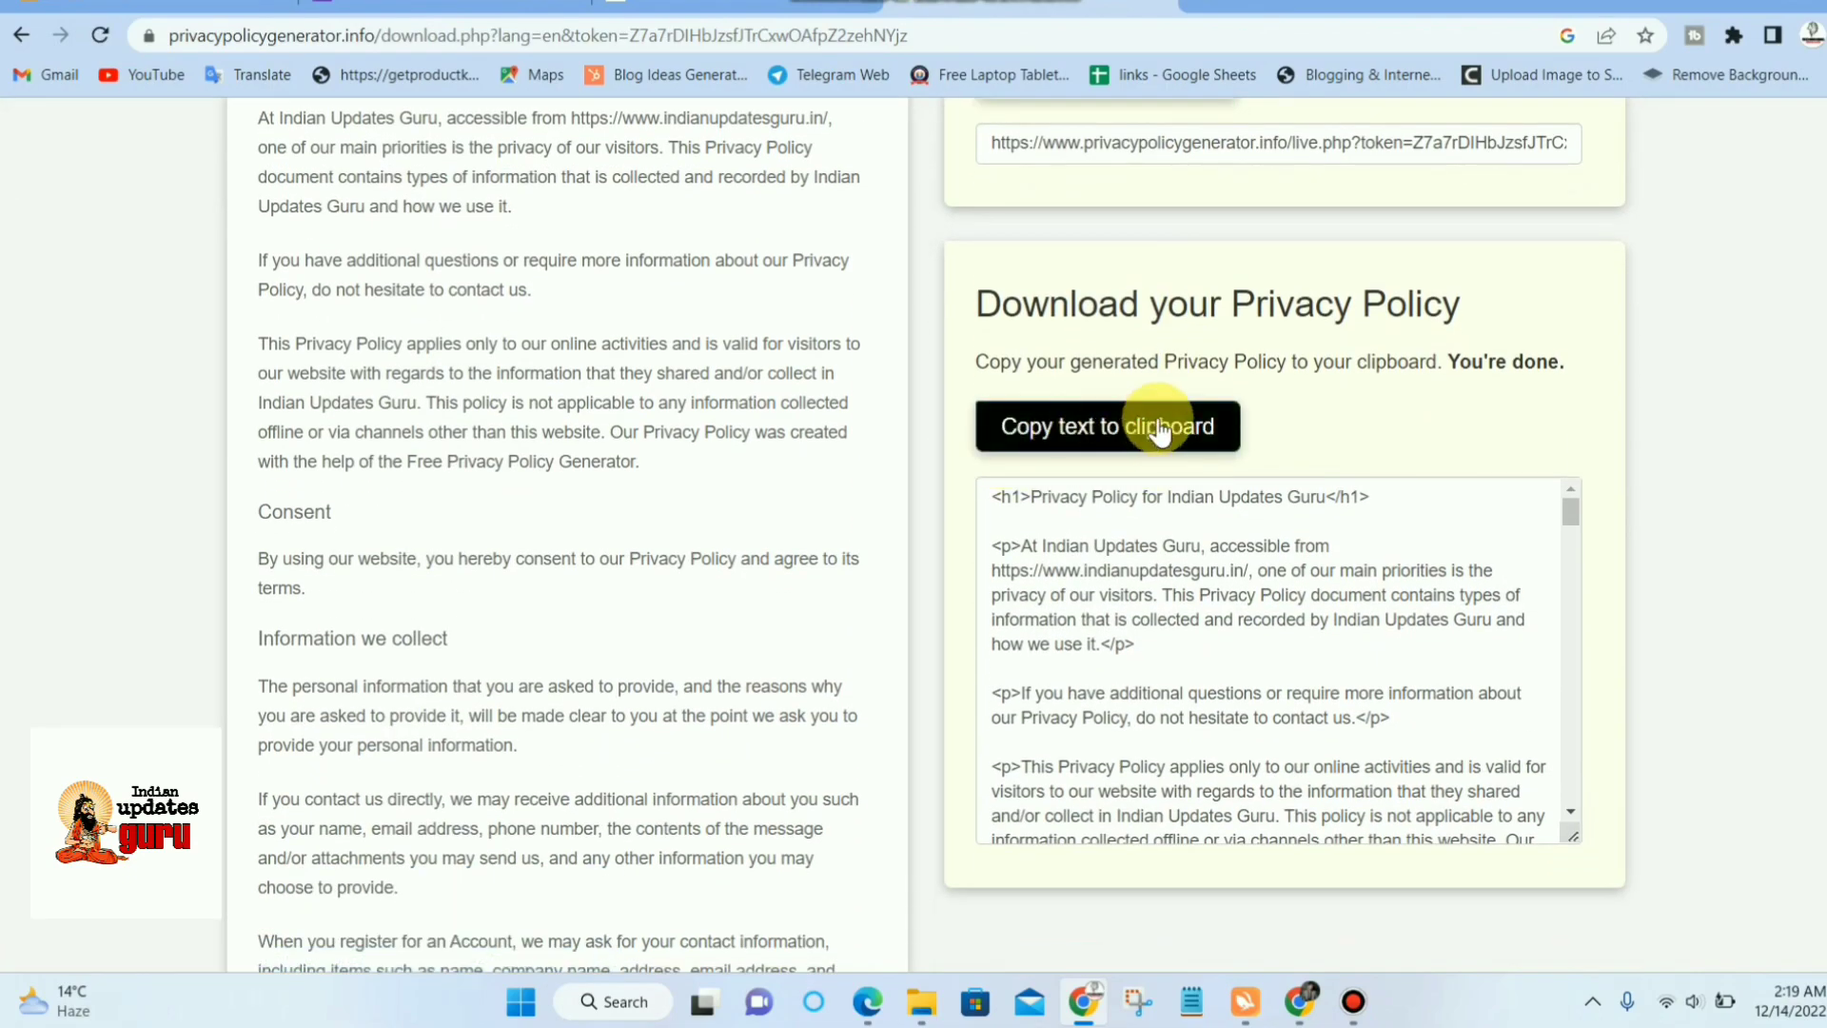
pyautogui.click(1157, 429)
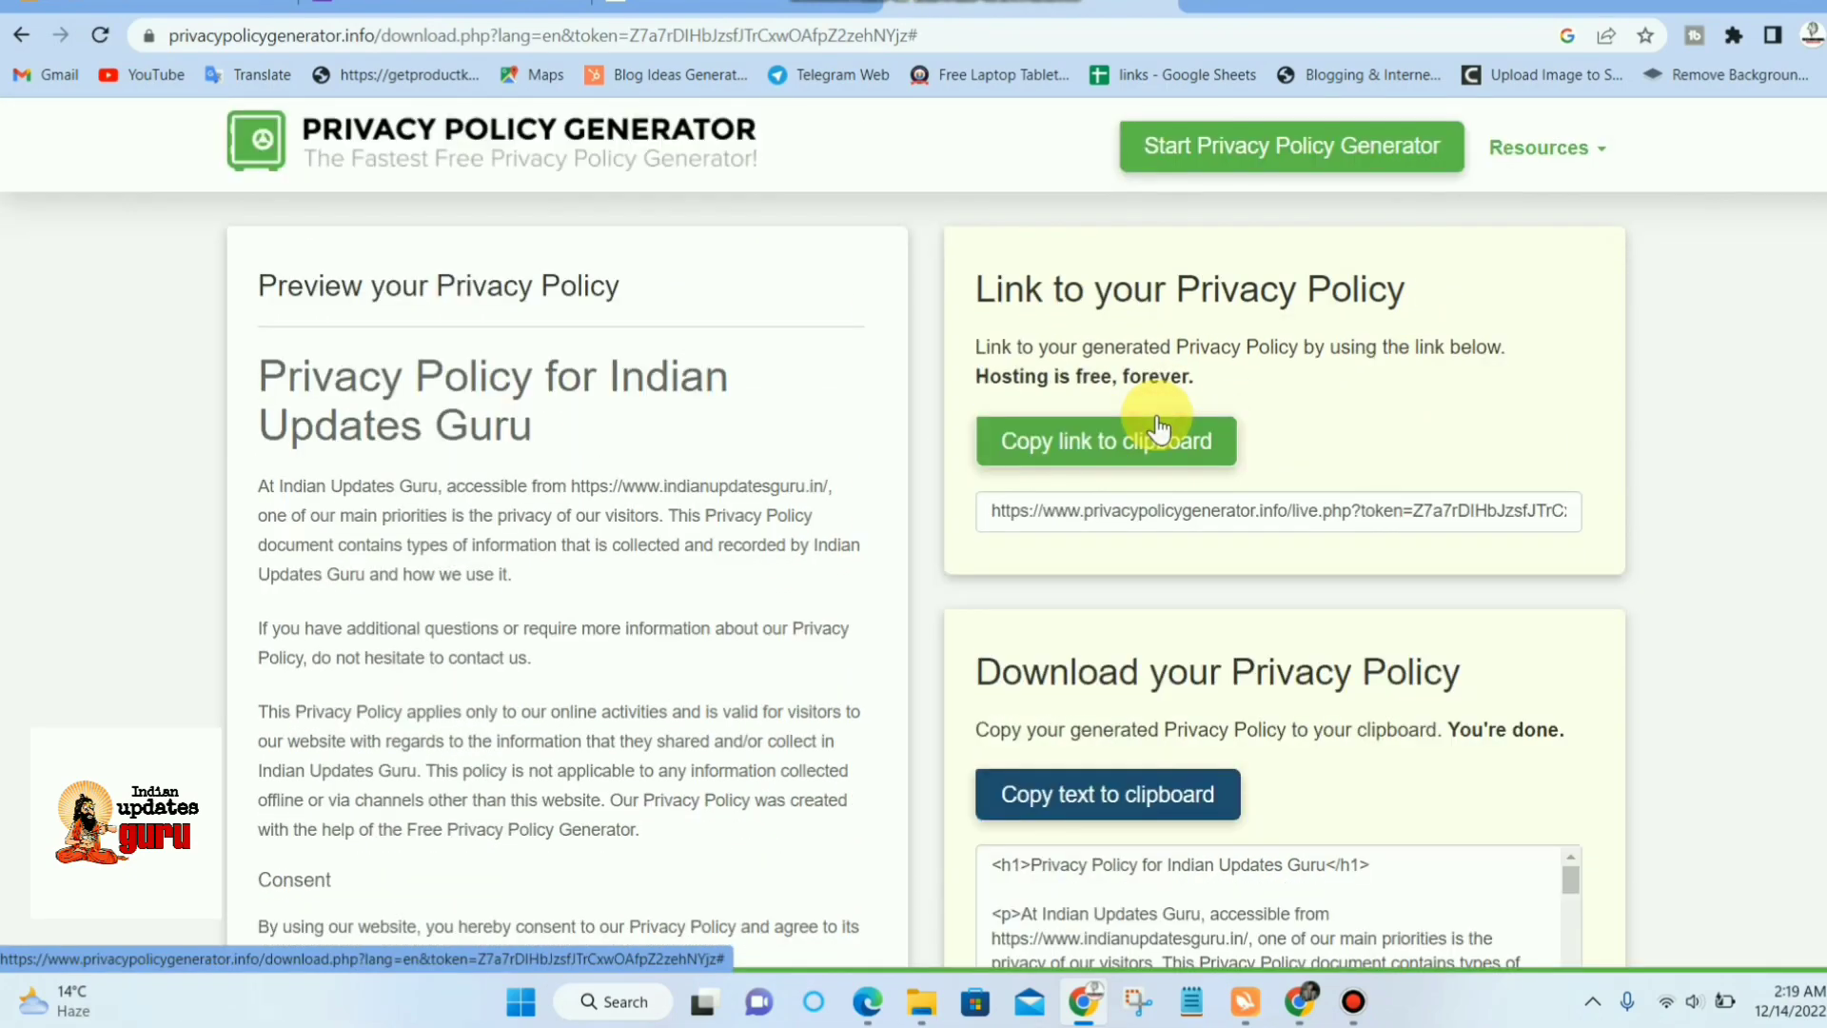
# - Return to Blogger, open the Privacy Policy page for editing and switch its editor to HTML view
pyautogui.click(124, 5)
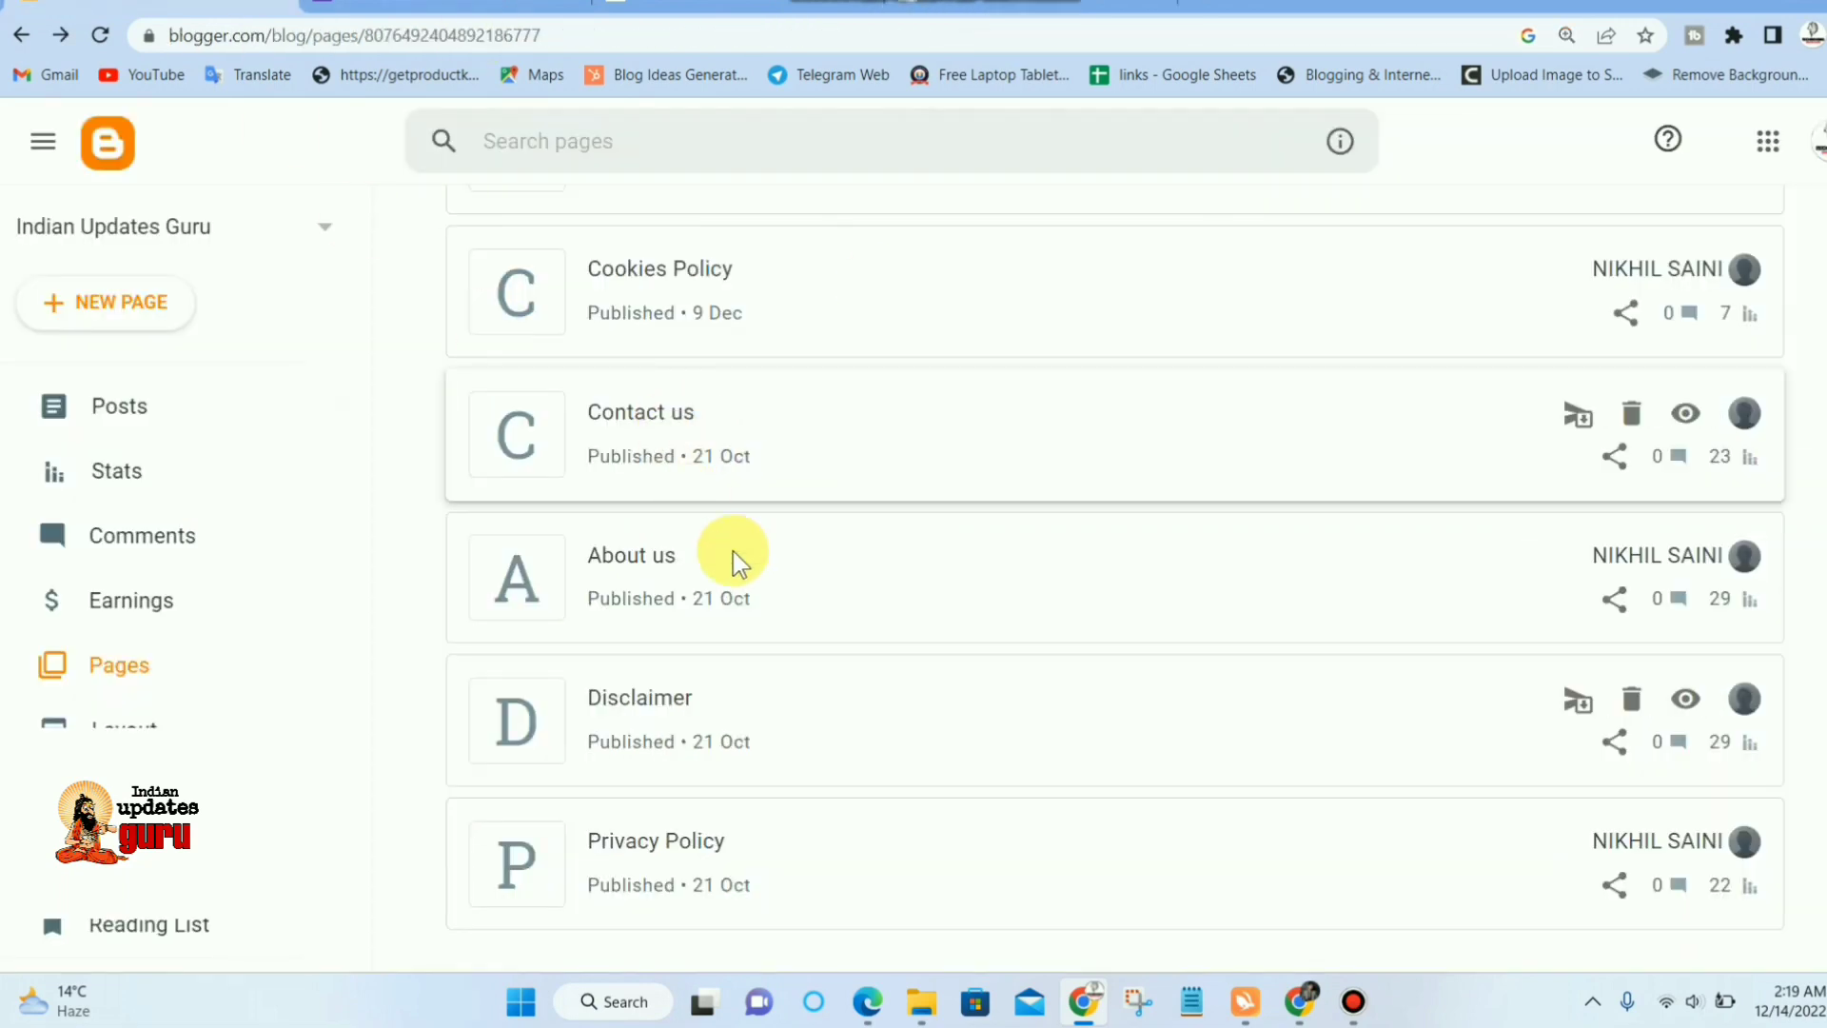
pyautogui.click(680, 861)
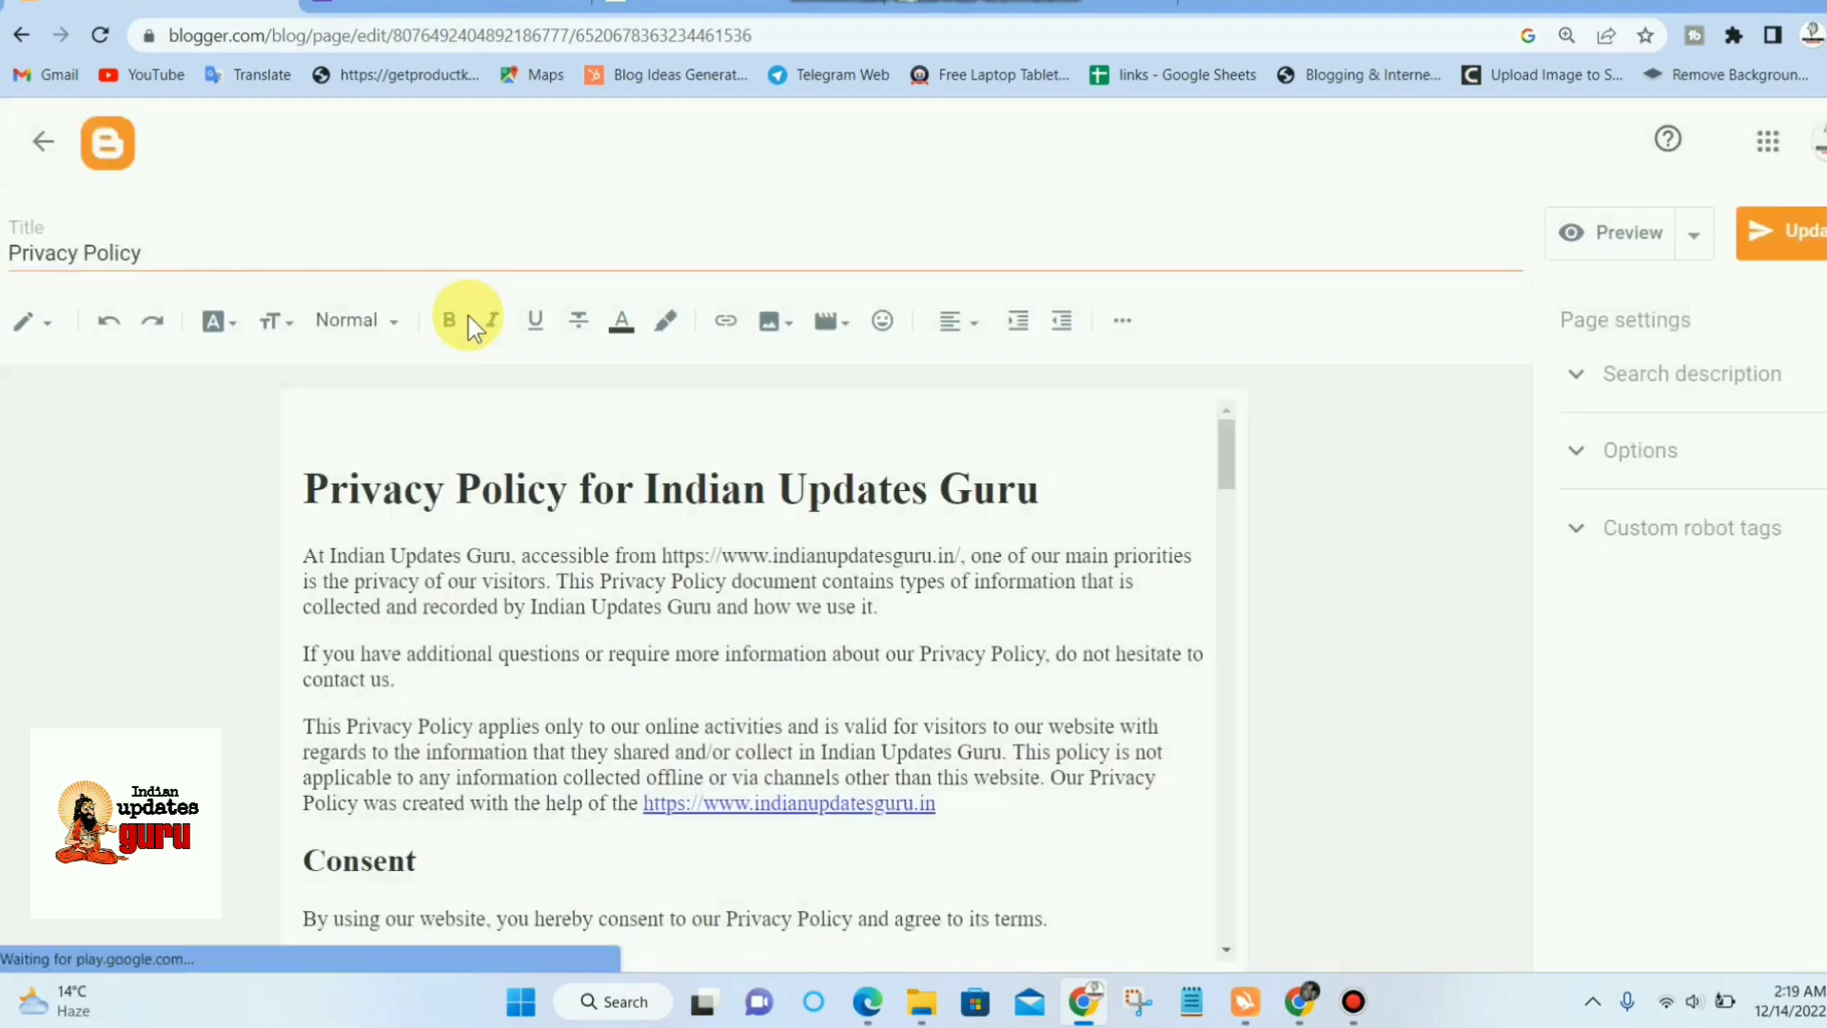
pyautogui.click(28, 322)
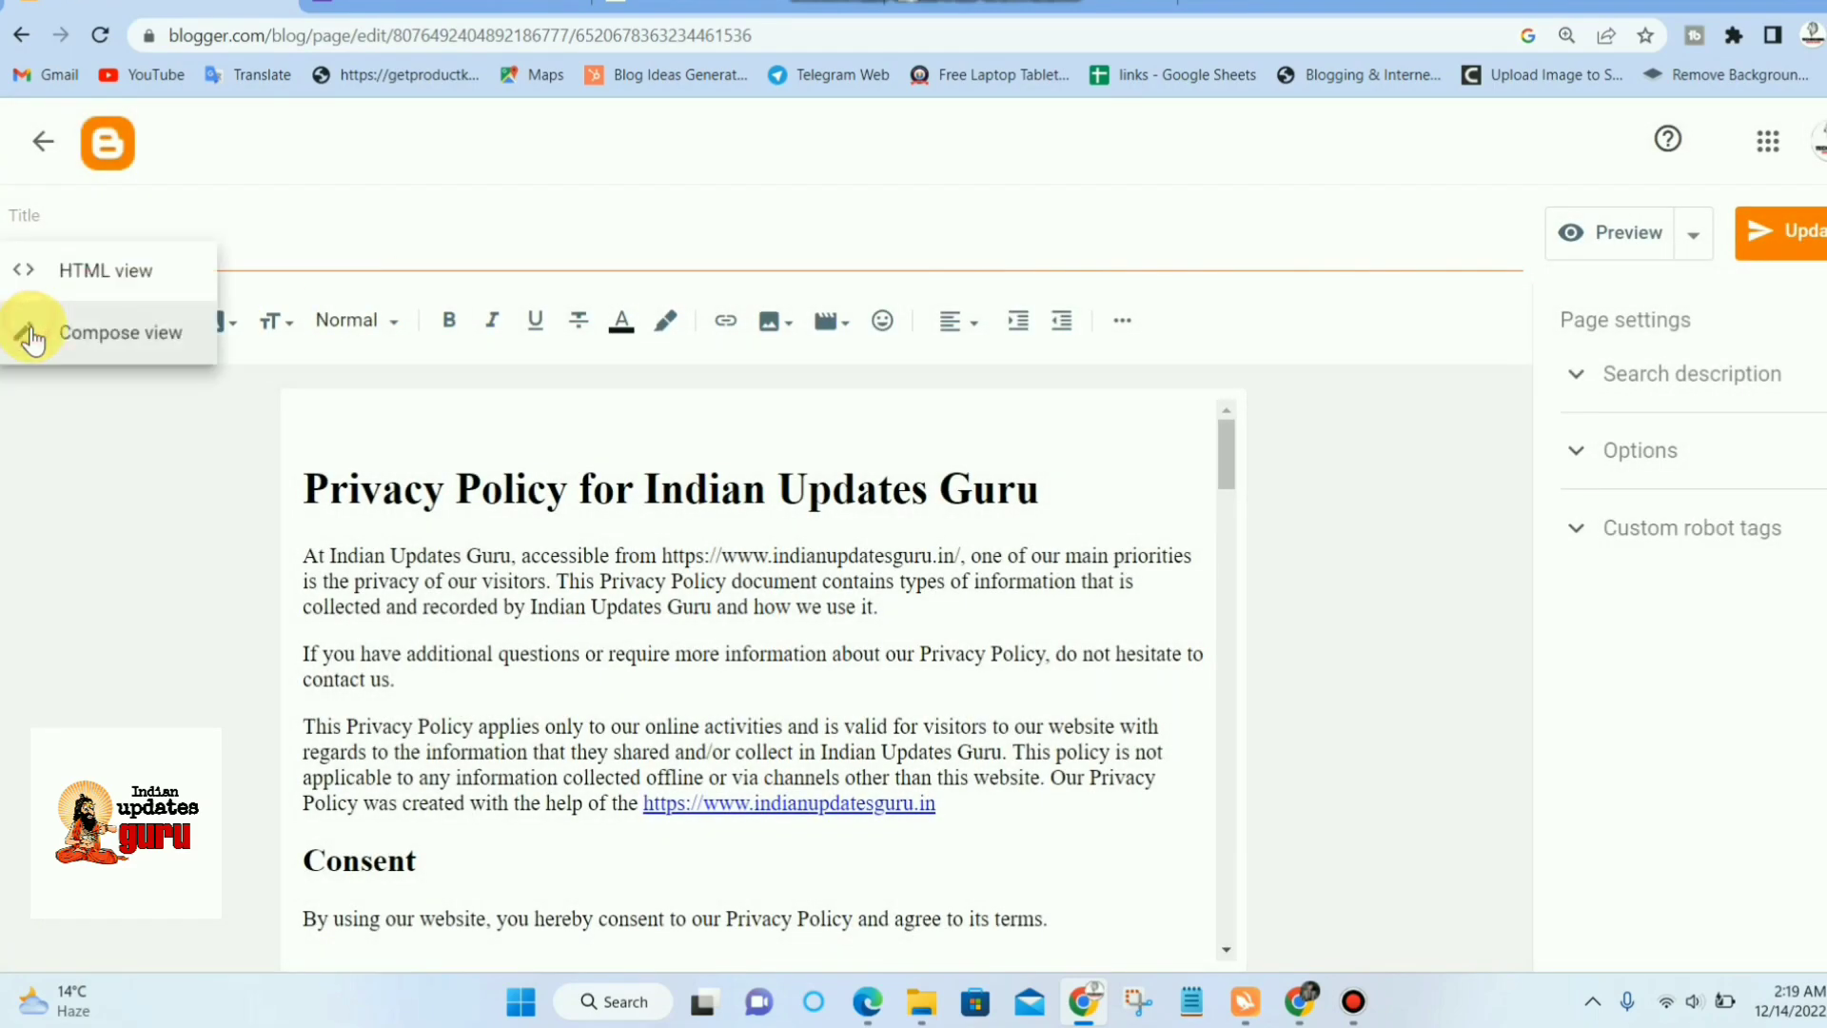
pyautogui.click(59, 274)
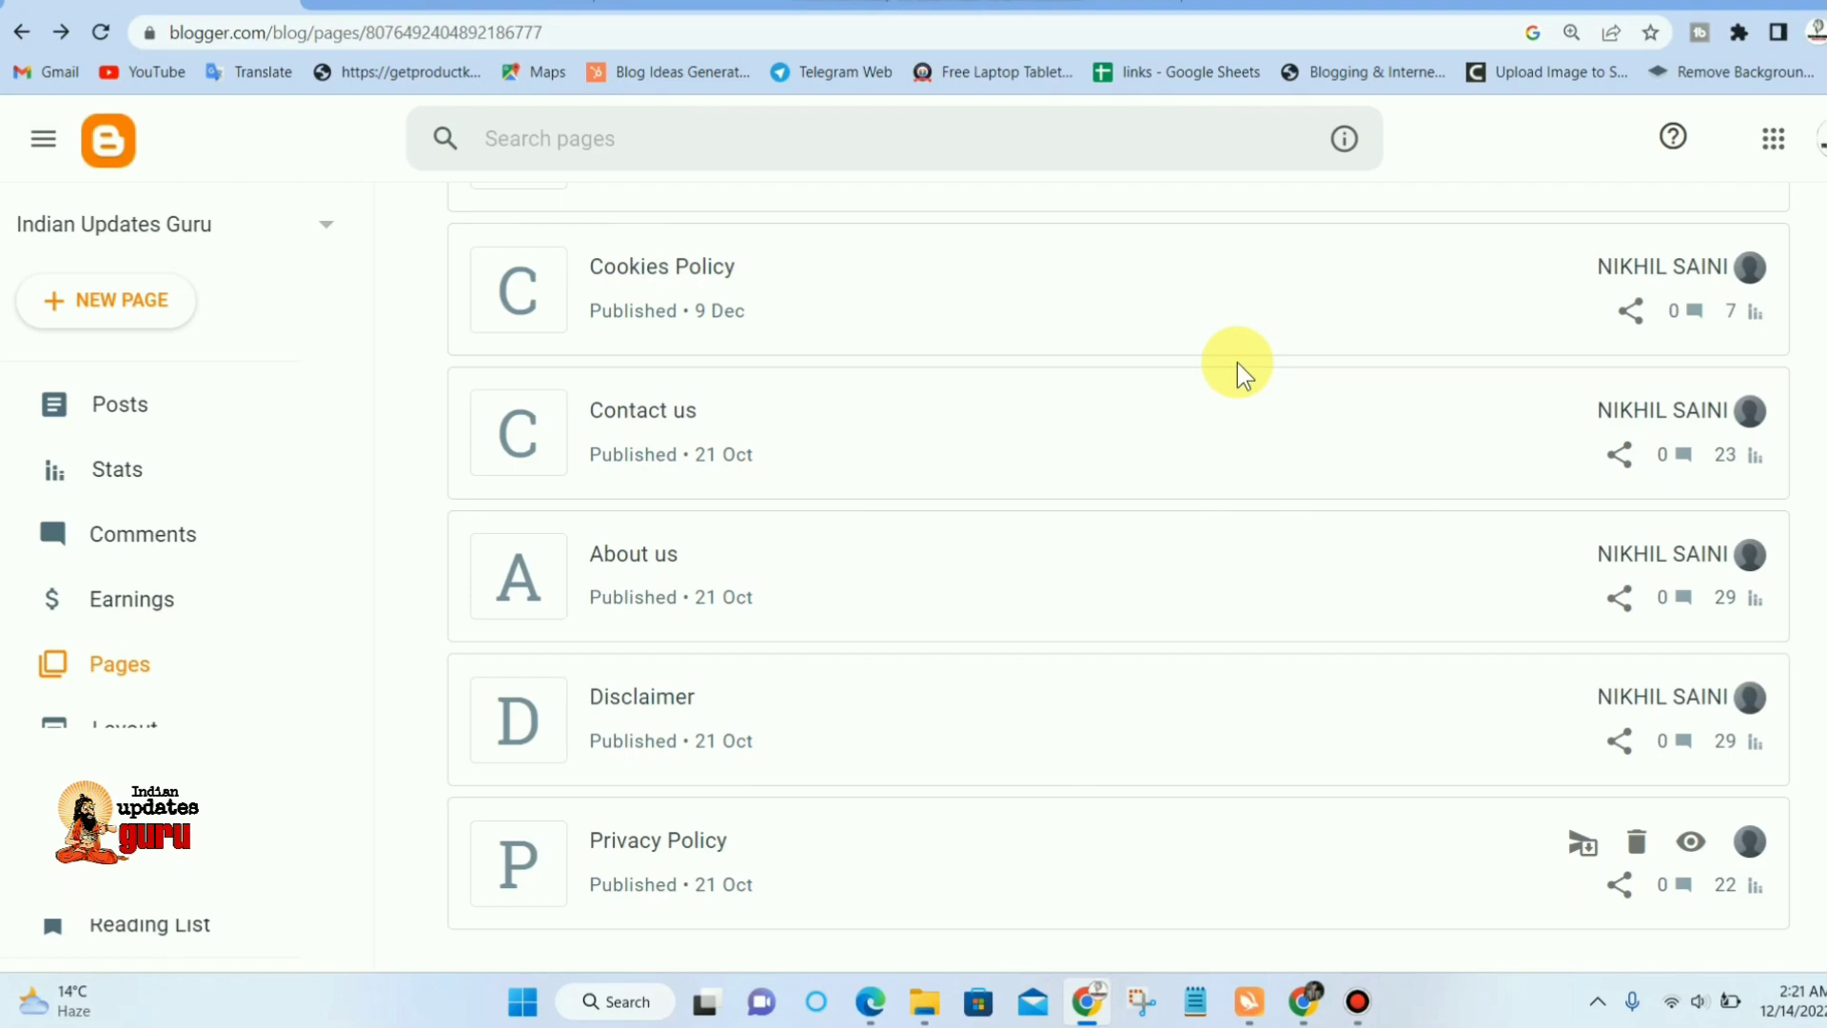
# - Open the About us page, view its content in Compose view, and return to the page list
pyautogui.click(688, 555)
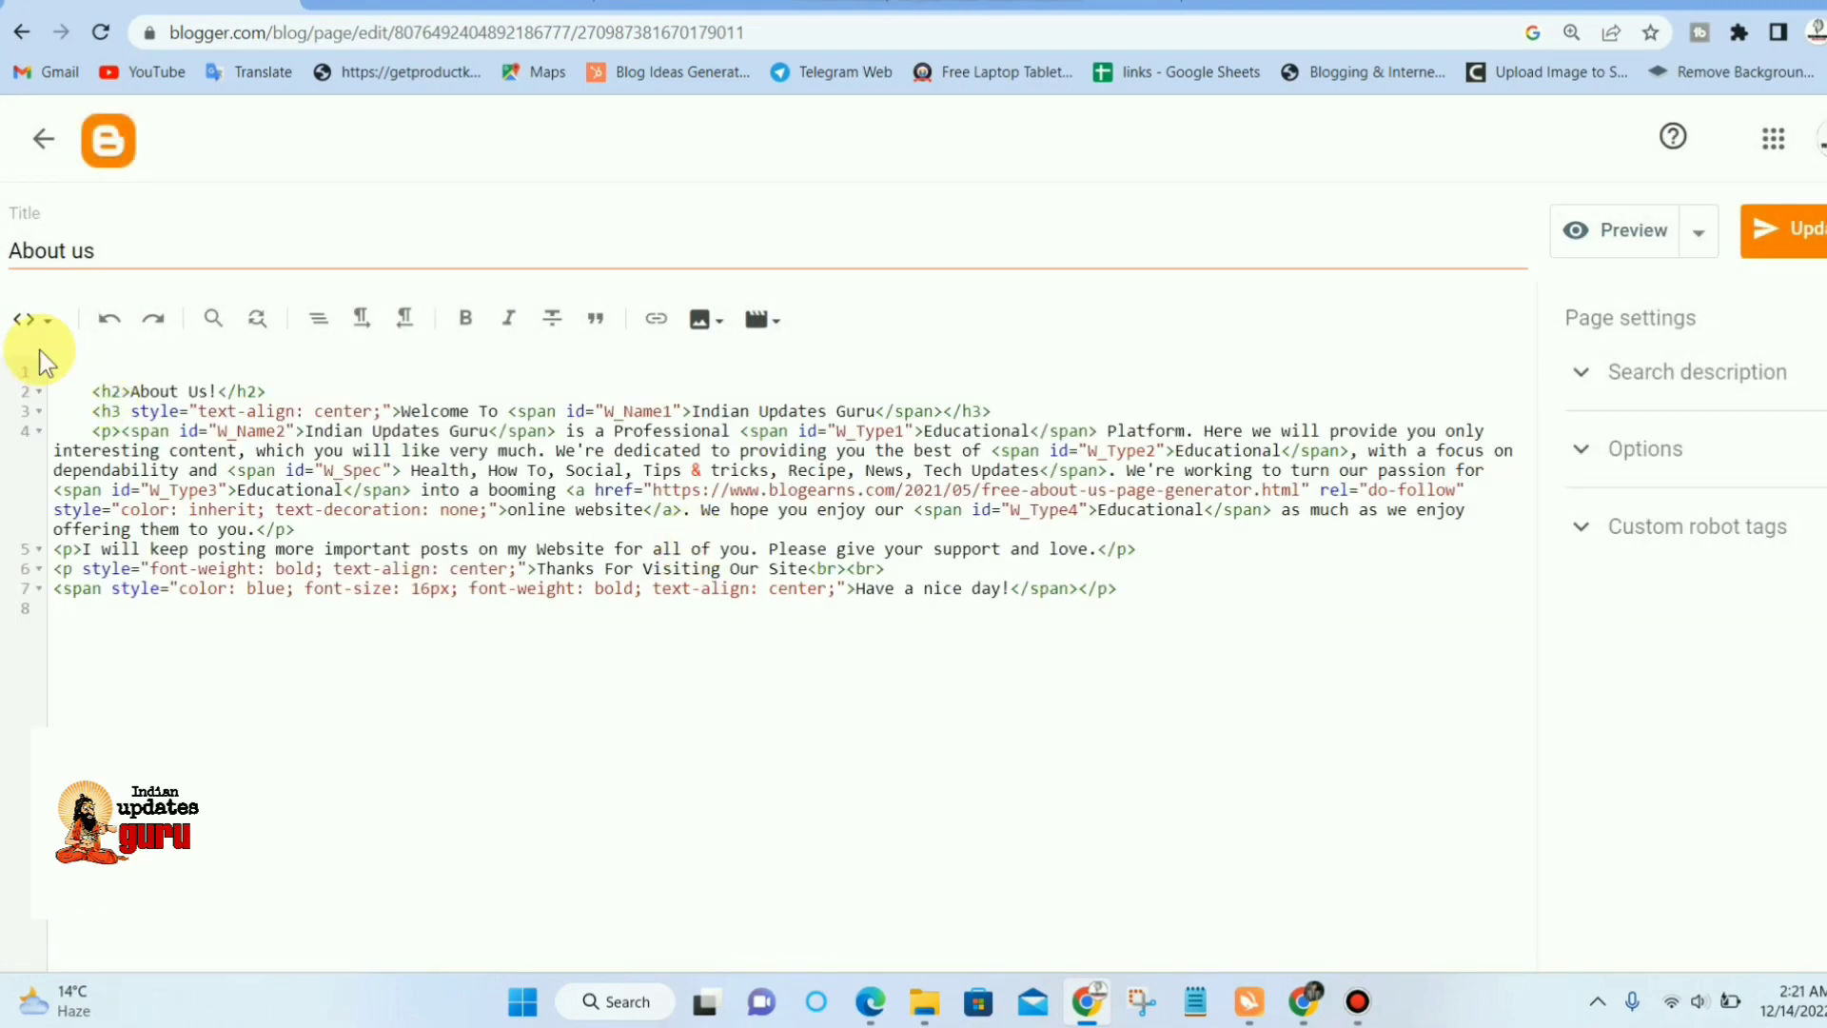
pyautogui.click(32, 323)
pyautogui.click(55, 390)
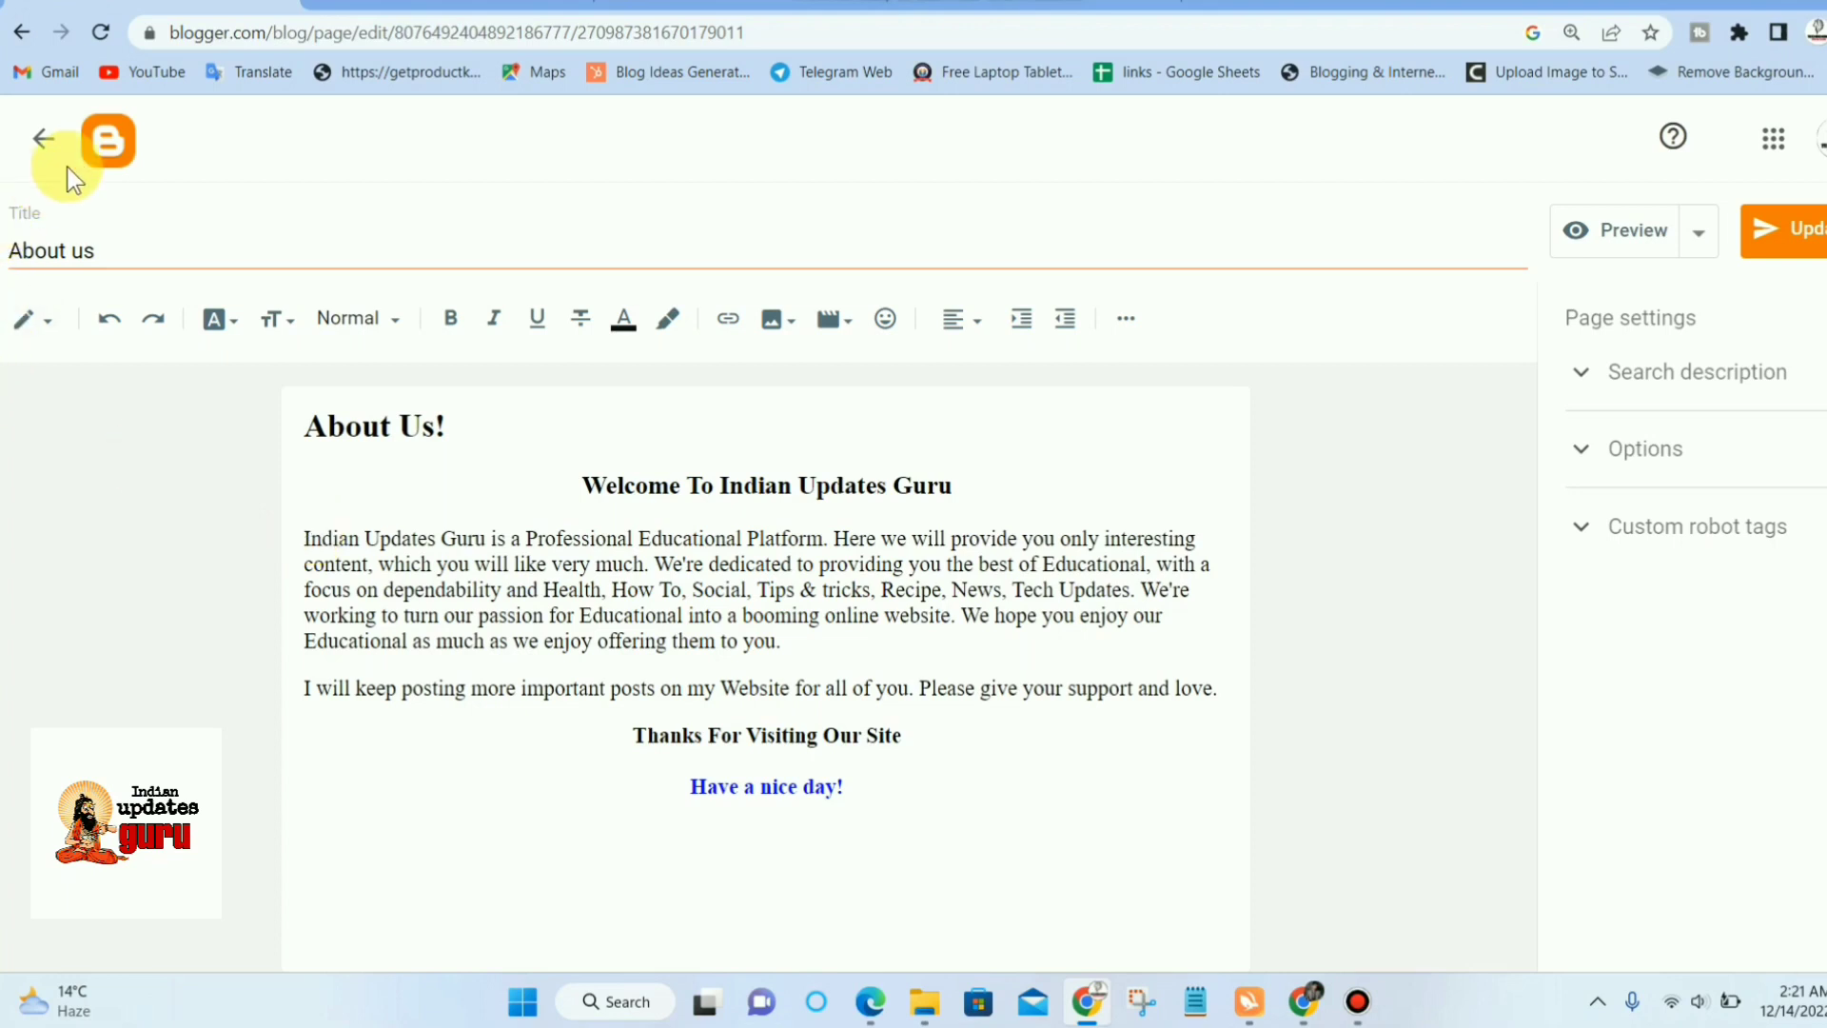
pyautogui.click(53, 139)
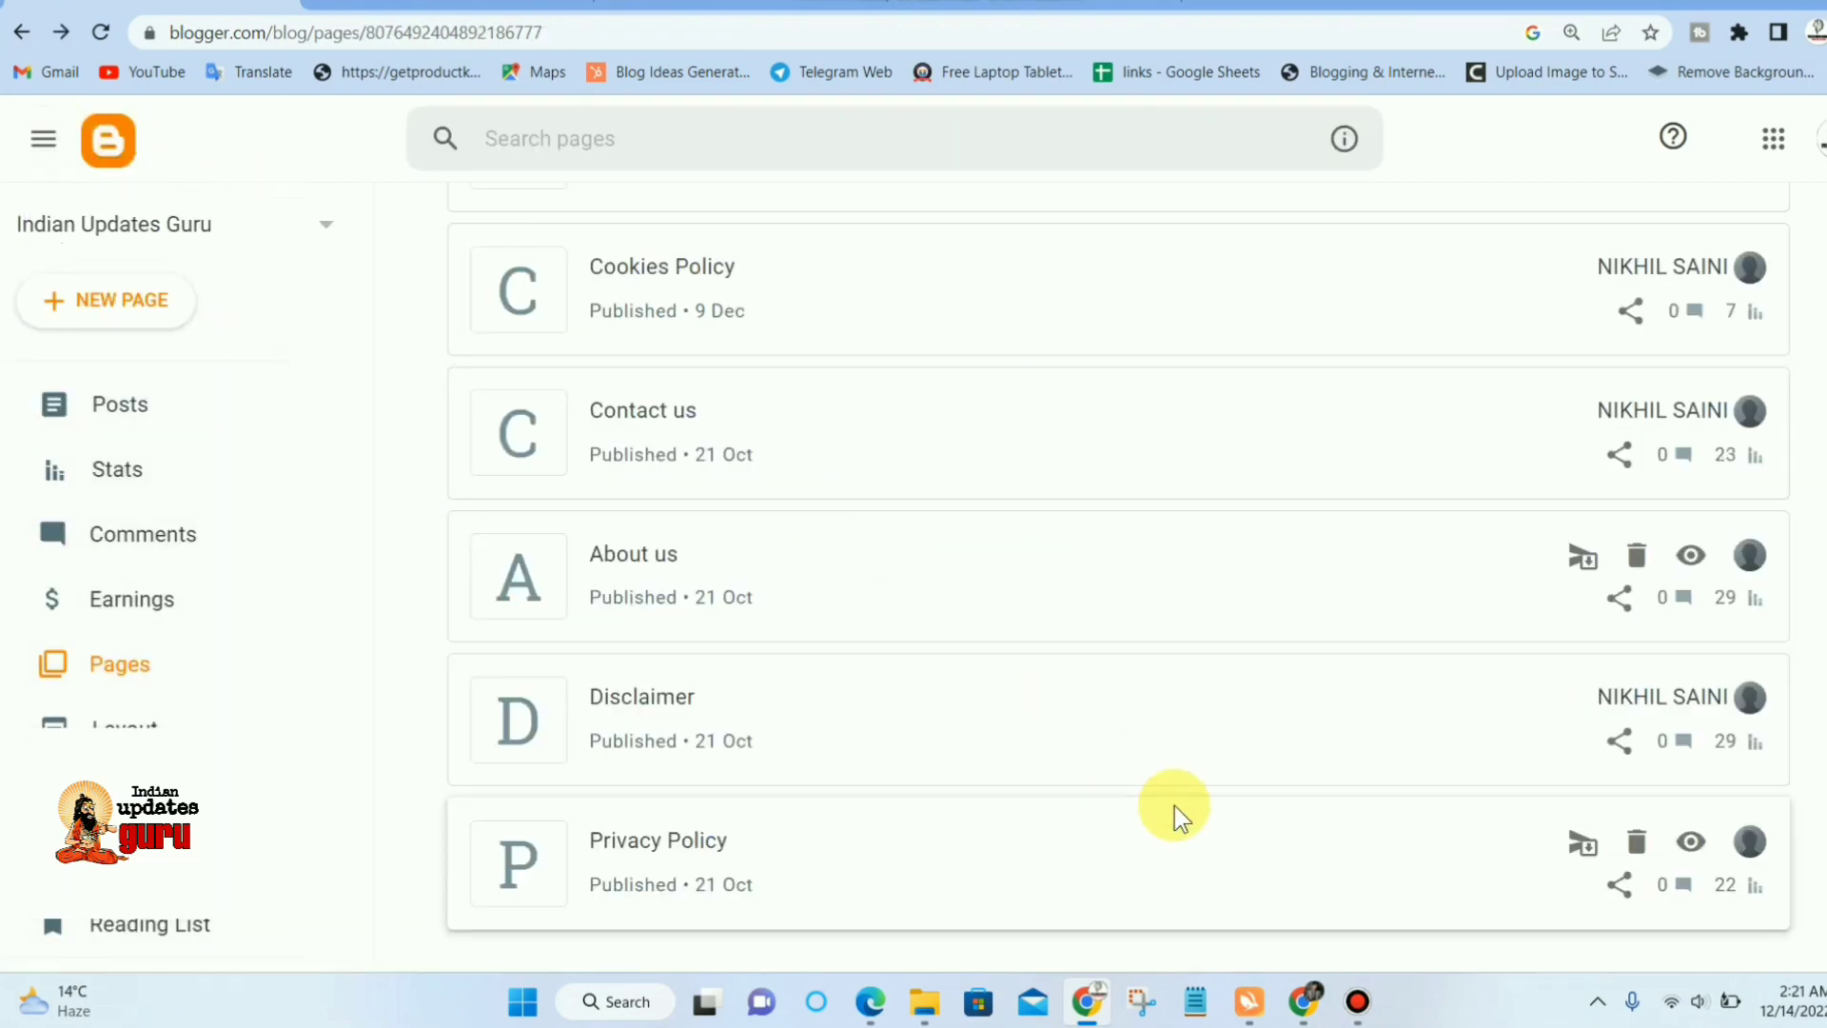
# - Open the live blog's home page in the other Chrome window and examine the page links in its header and footer menus
pyautogui.click(1307, 1001)
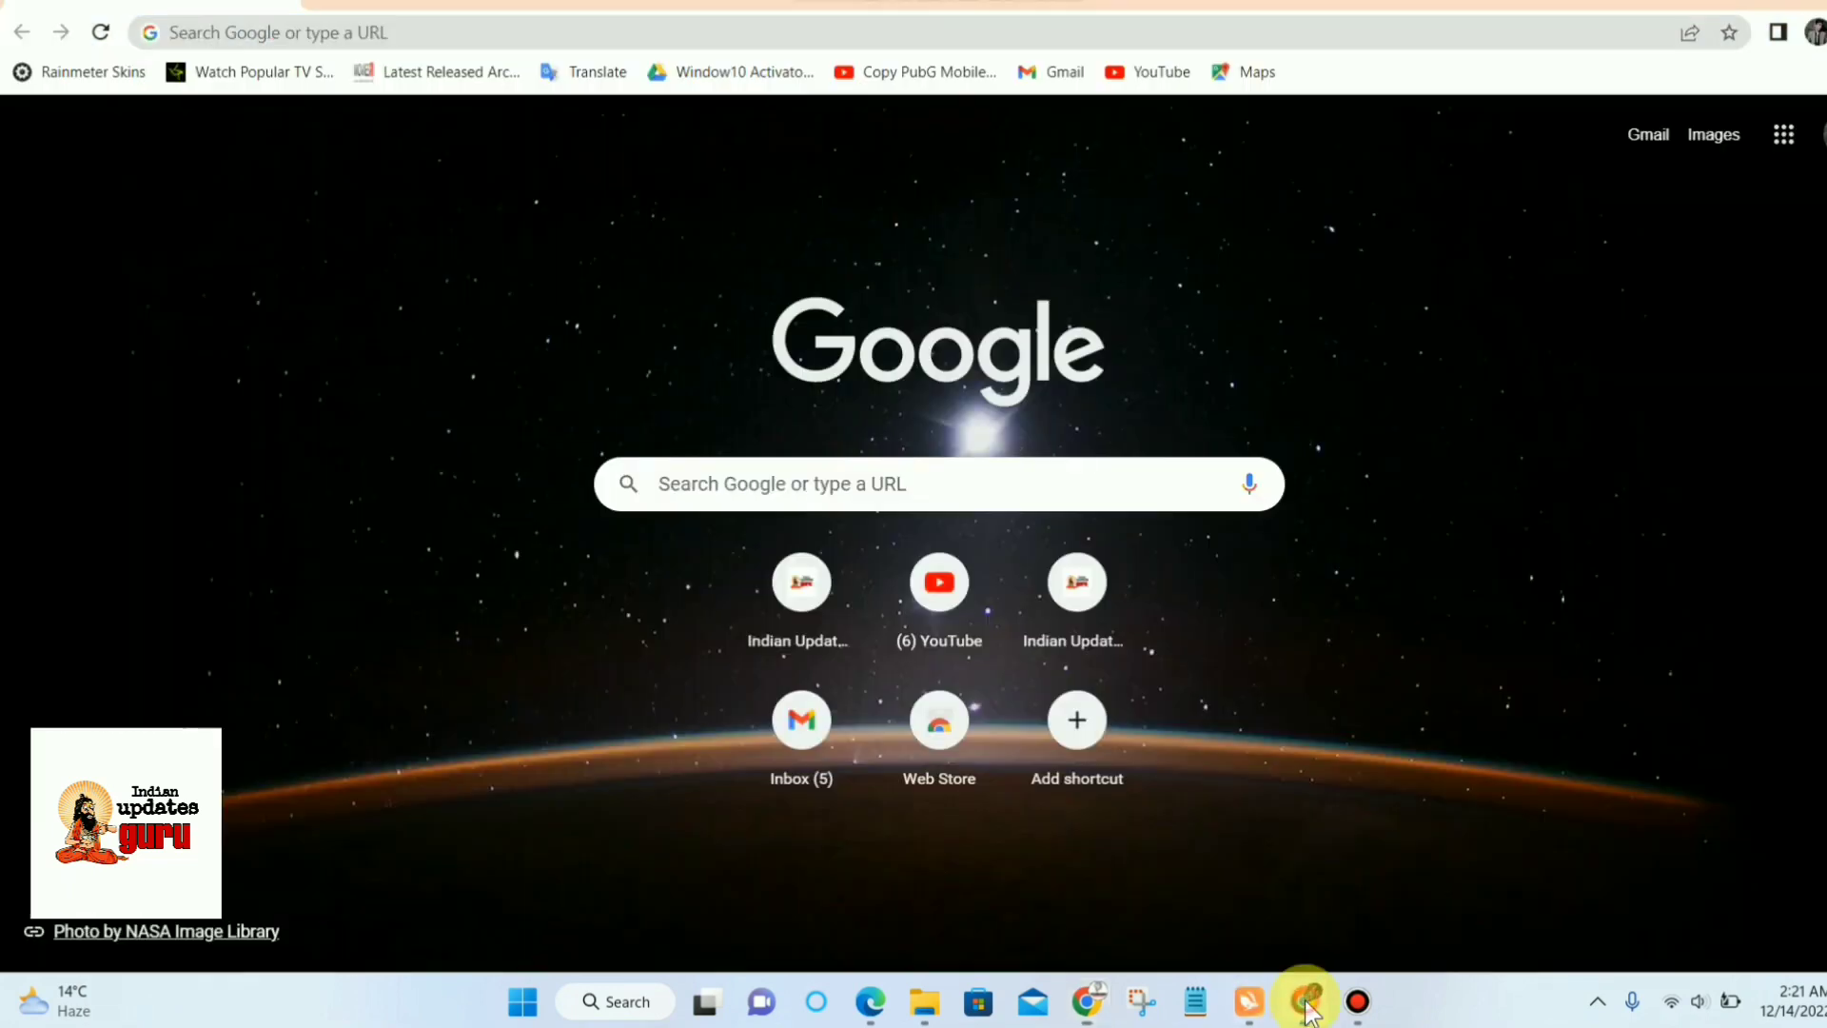
pyautogui.click(791, 585)
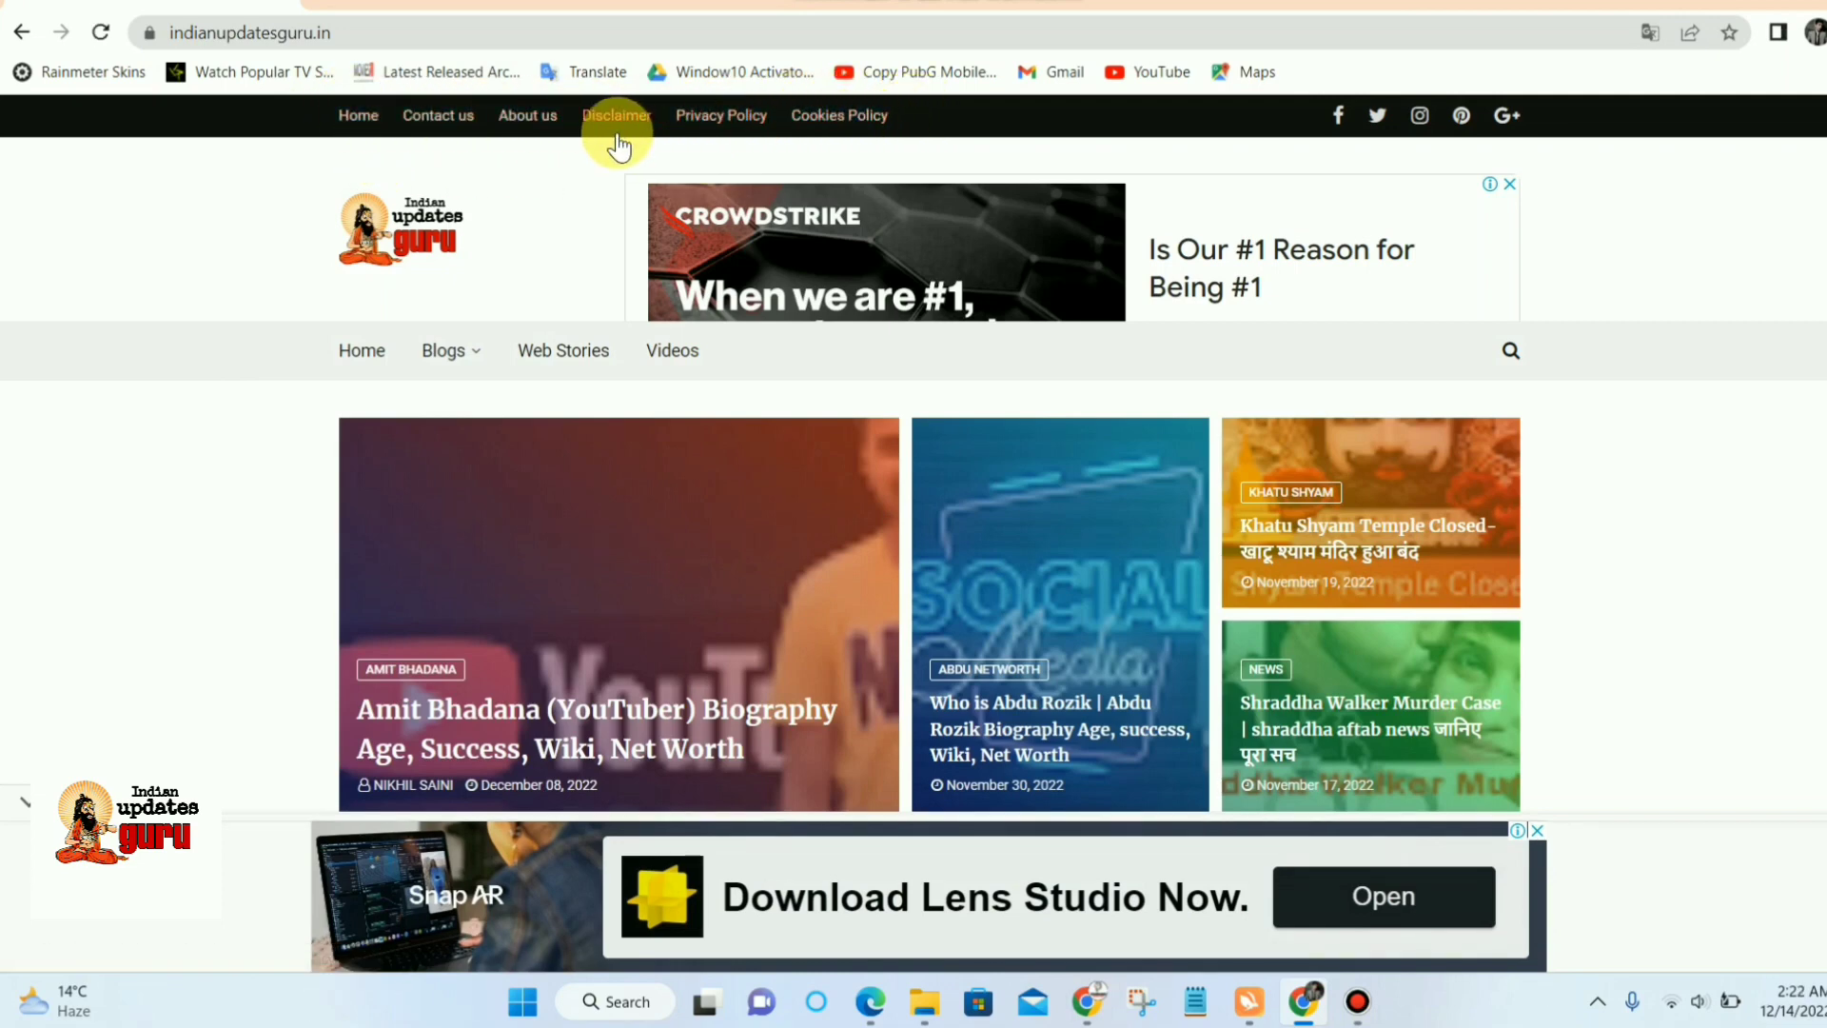
pyautogui.scroll(-20, 1818, 866)
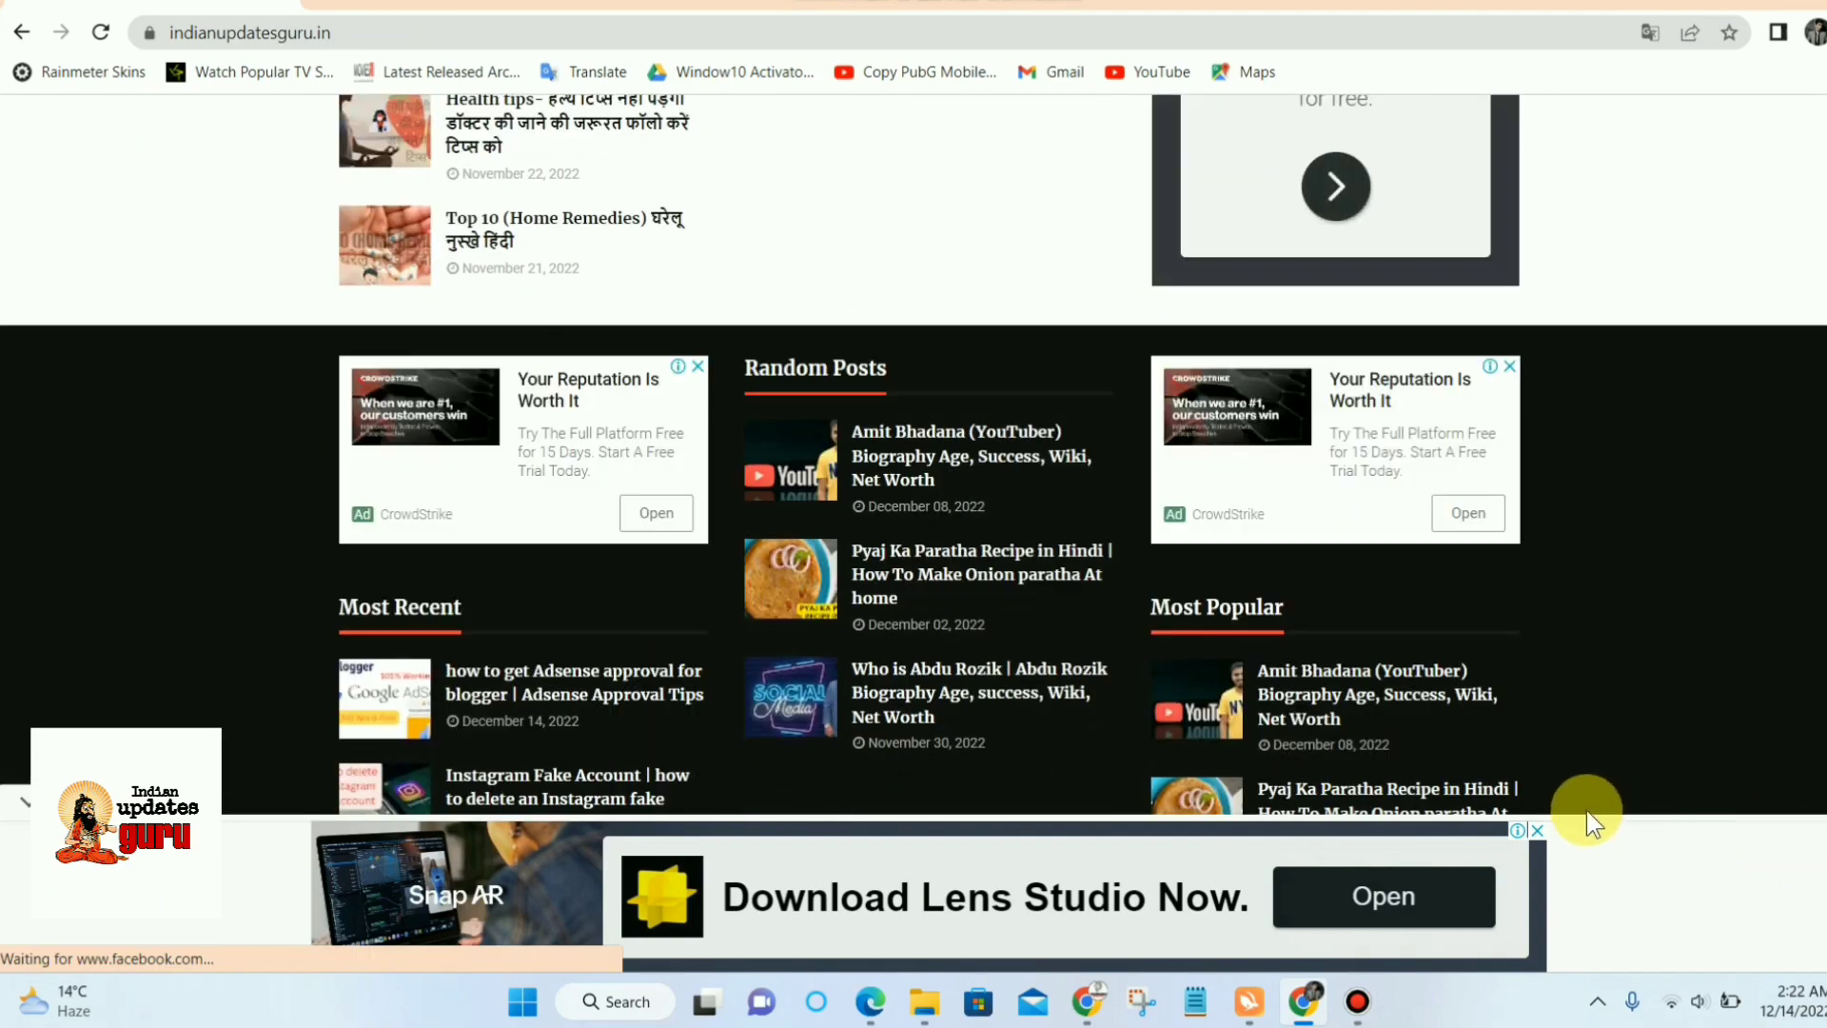
pyautogui.scroll(-4, 1602, 559)
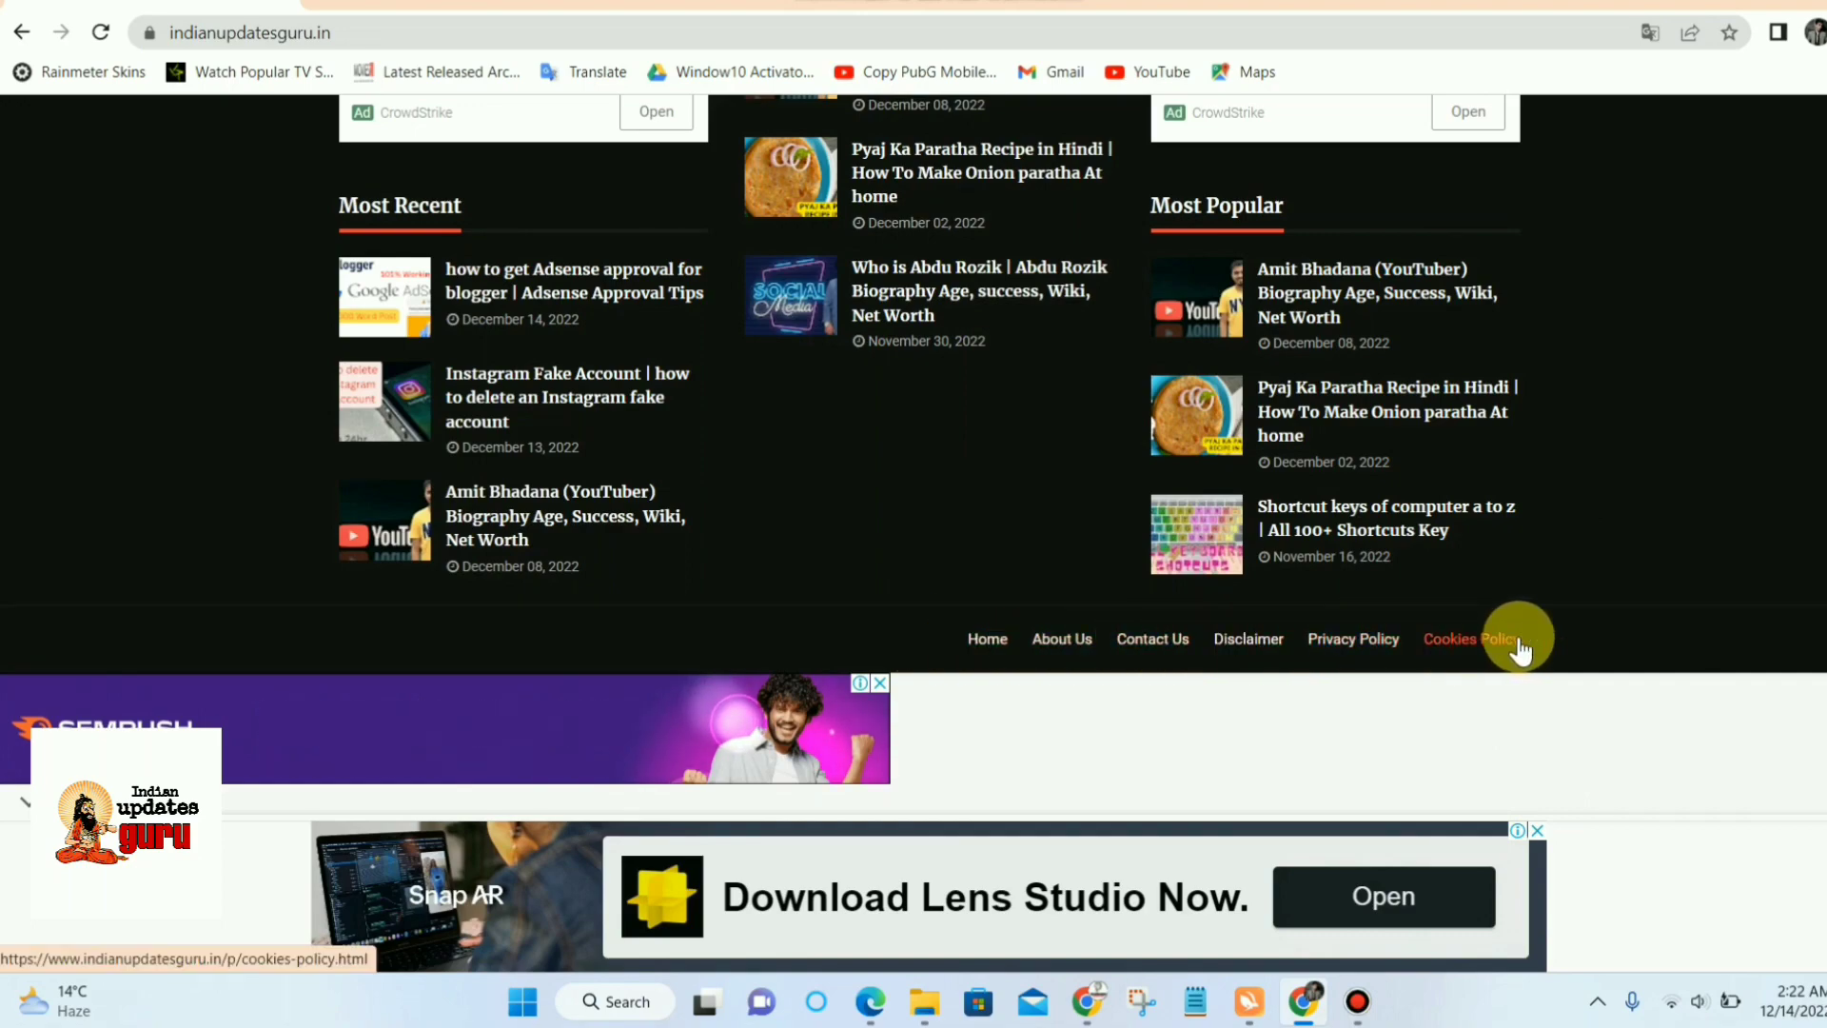
pyautogui.scroll(5, 1520, 648)
pyautogui.scroll(5, 1518, 637)
pyautogui.click(1806, 1004)
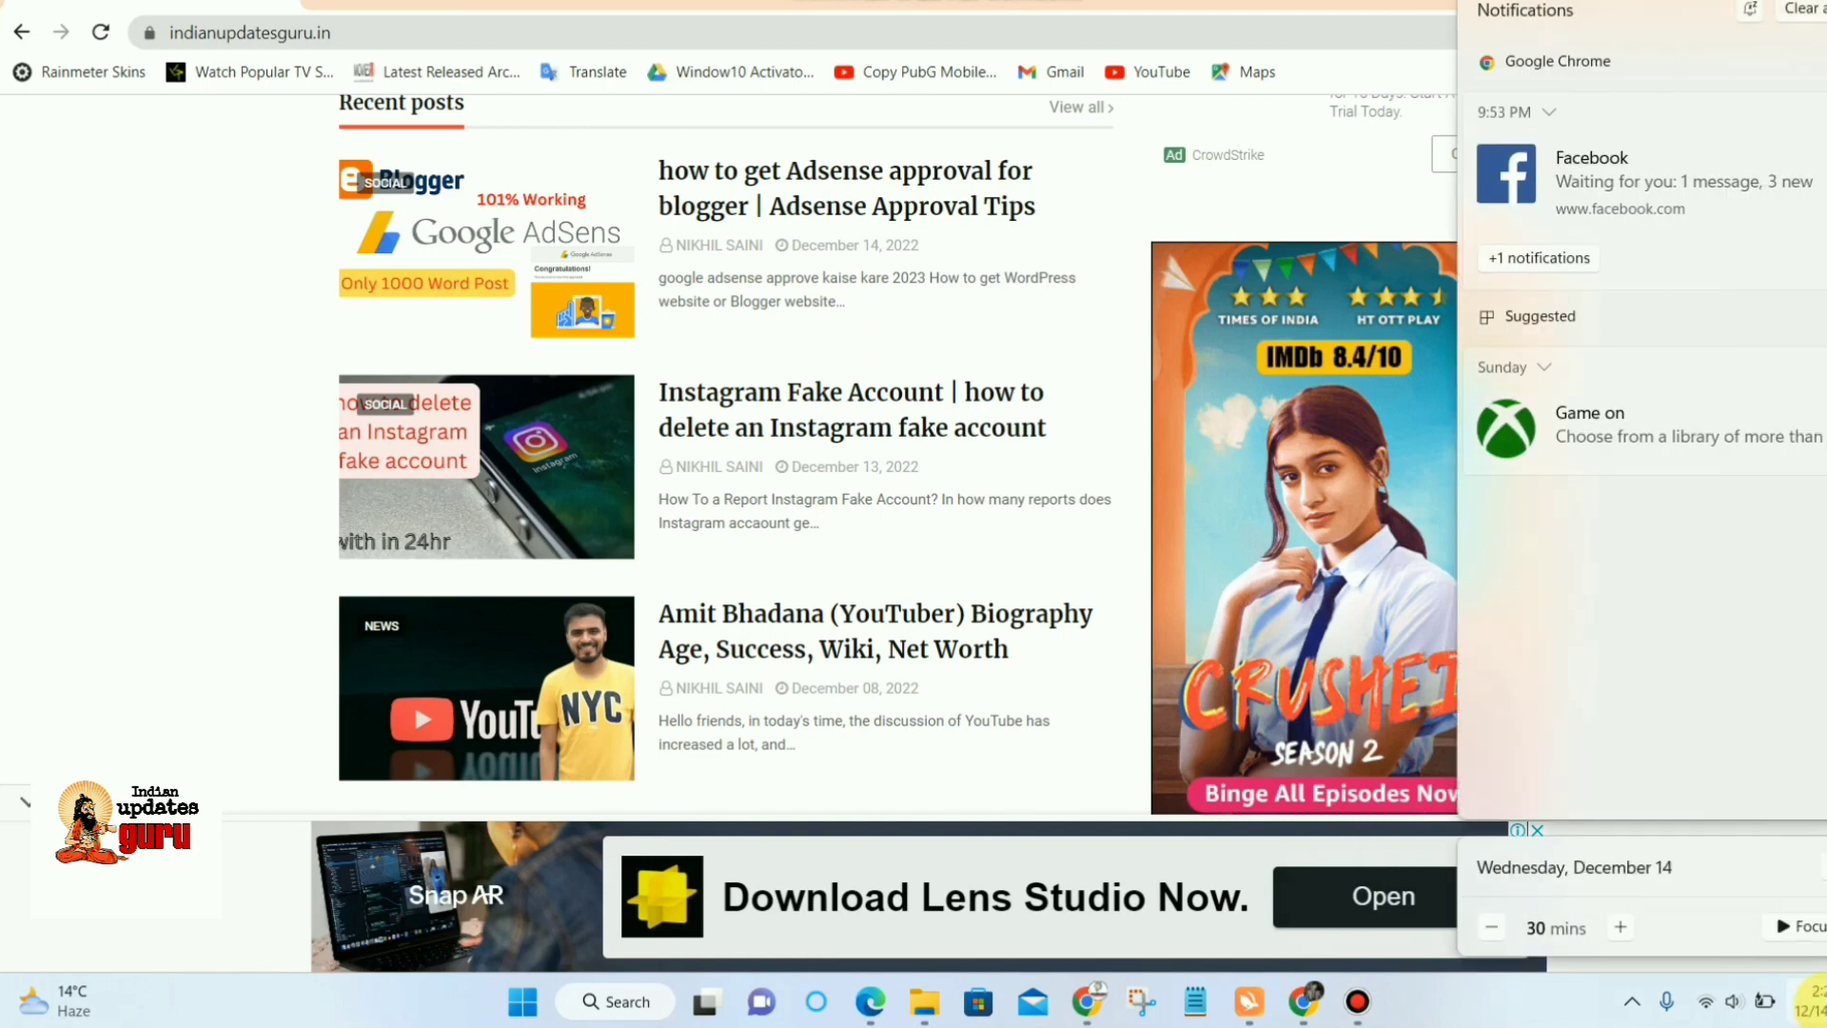
pyautogui.press('F5')
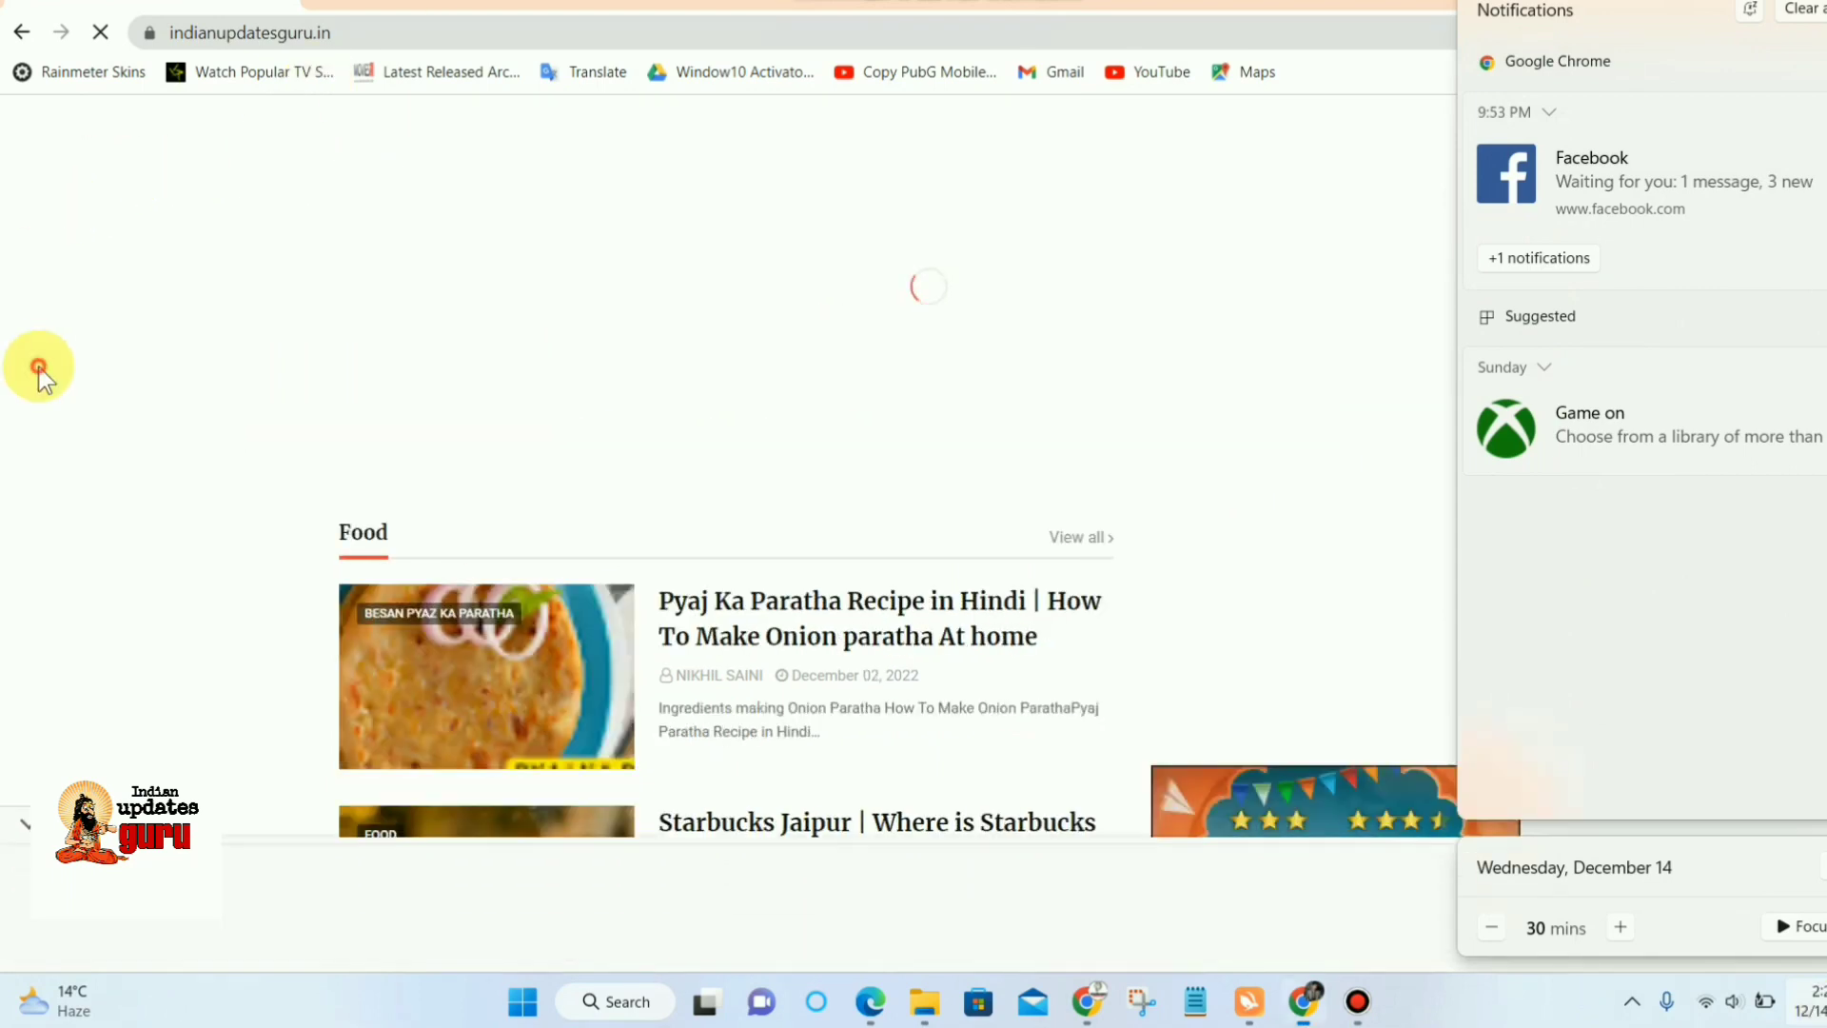
pyautogui.click(37, 368)
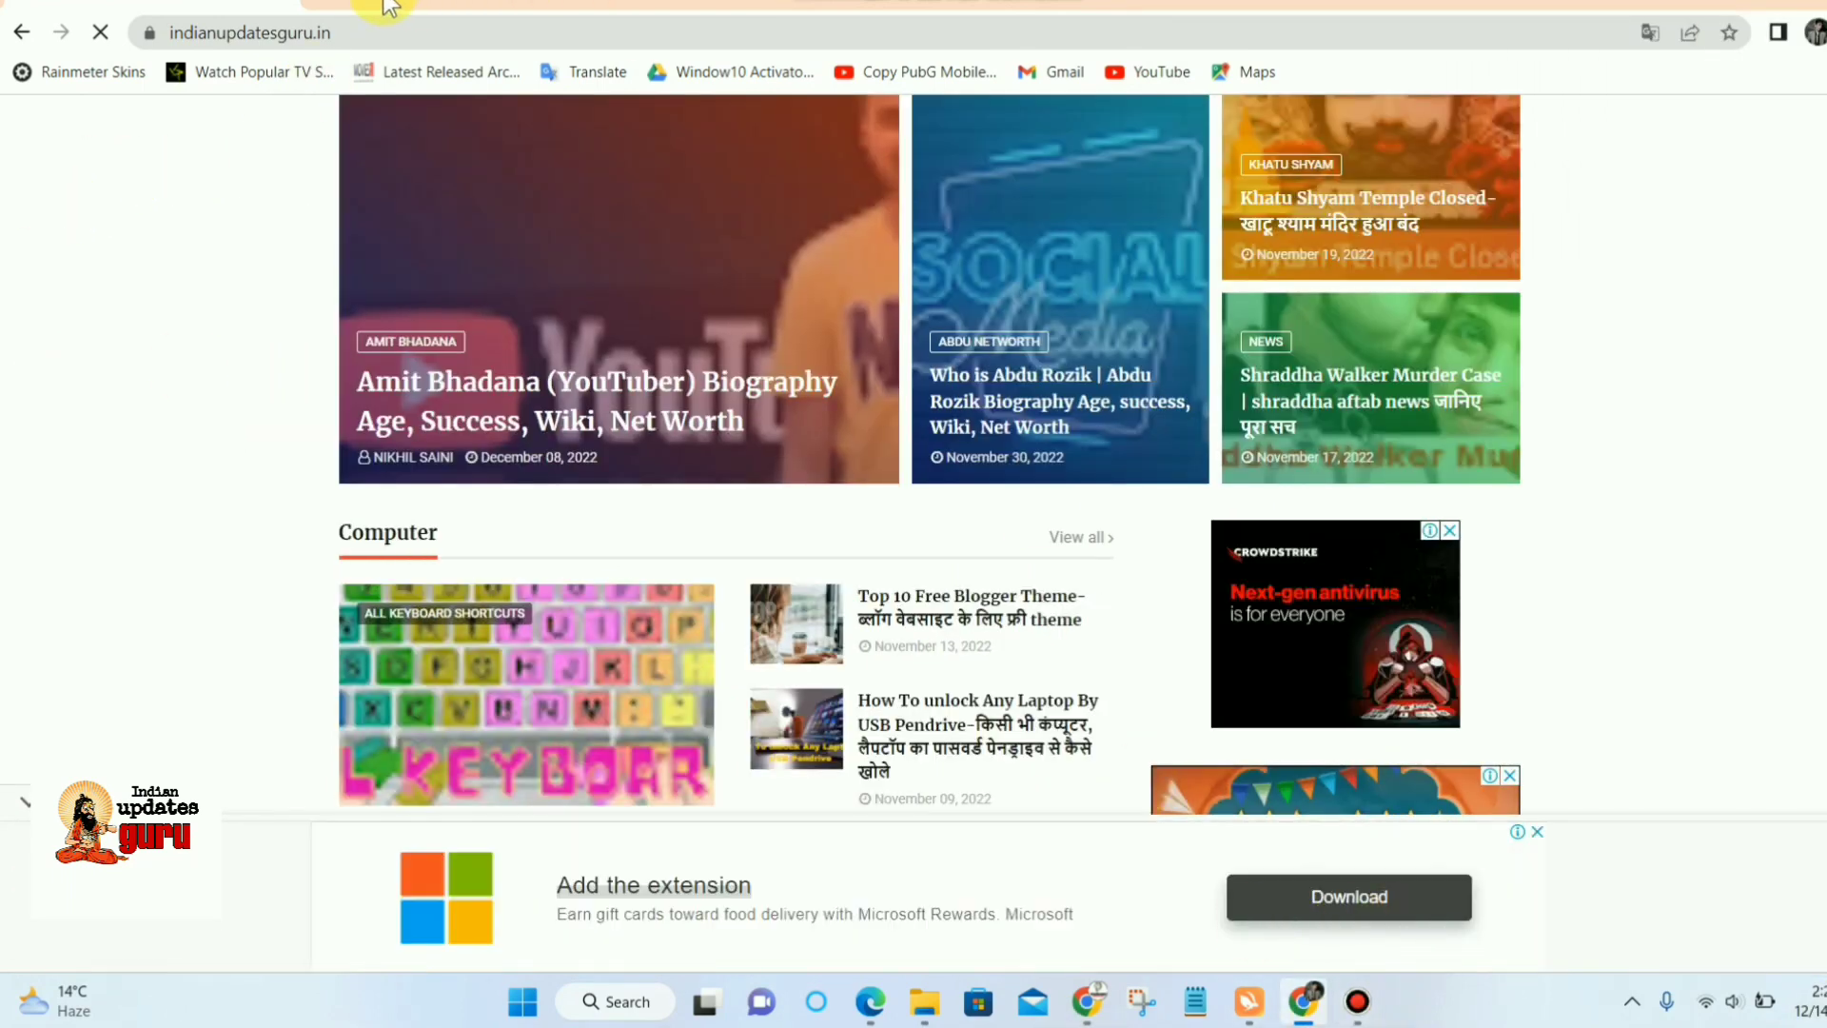
pyautogui.click(276, 8)
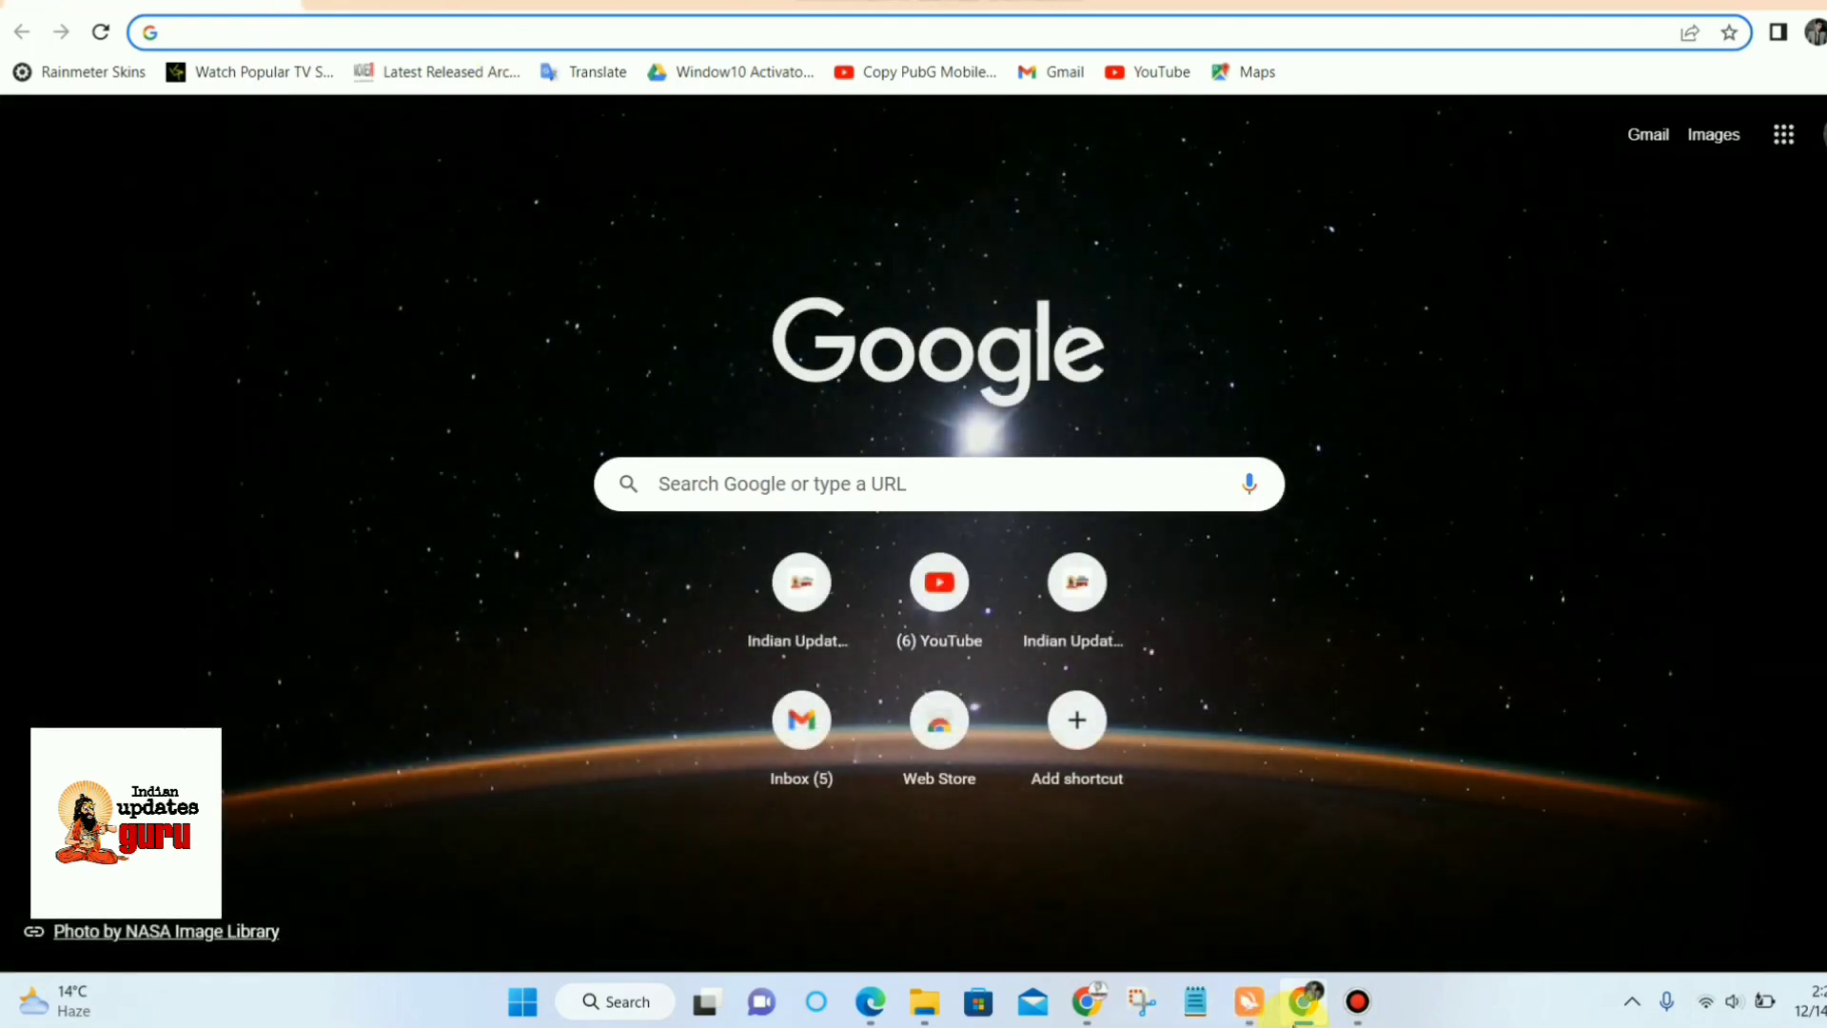
# - Return to the Blogger dashboard, open the blog's Layout page and locate the Top Navigation section
pyautogui.moveTo(1327, 1012)
pyautogui.click(1089, 999)
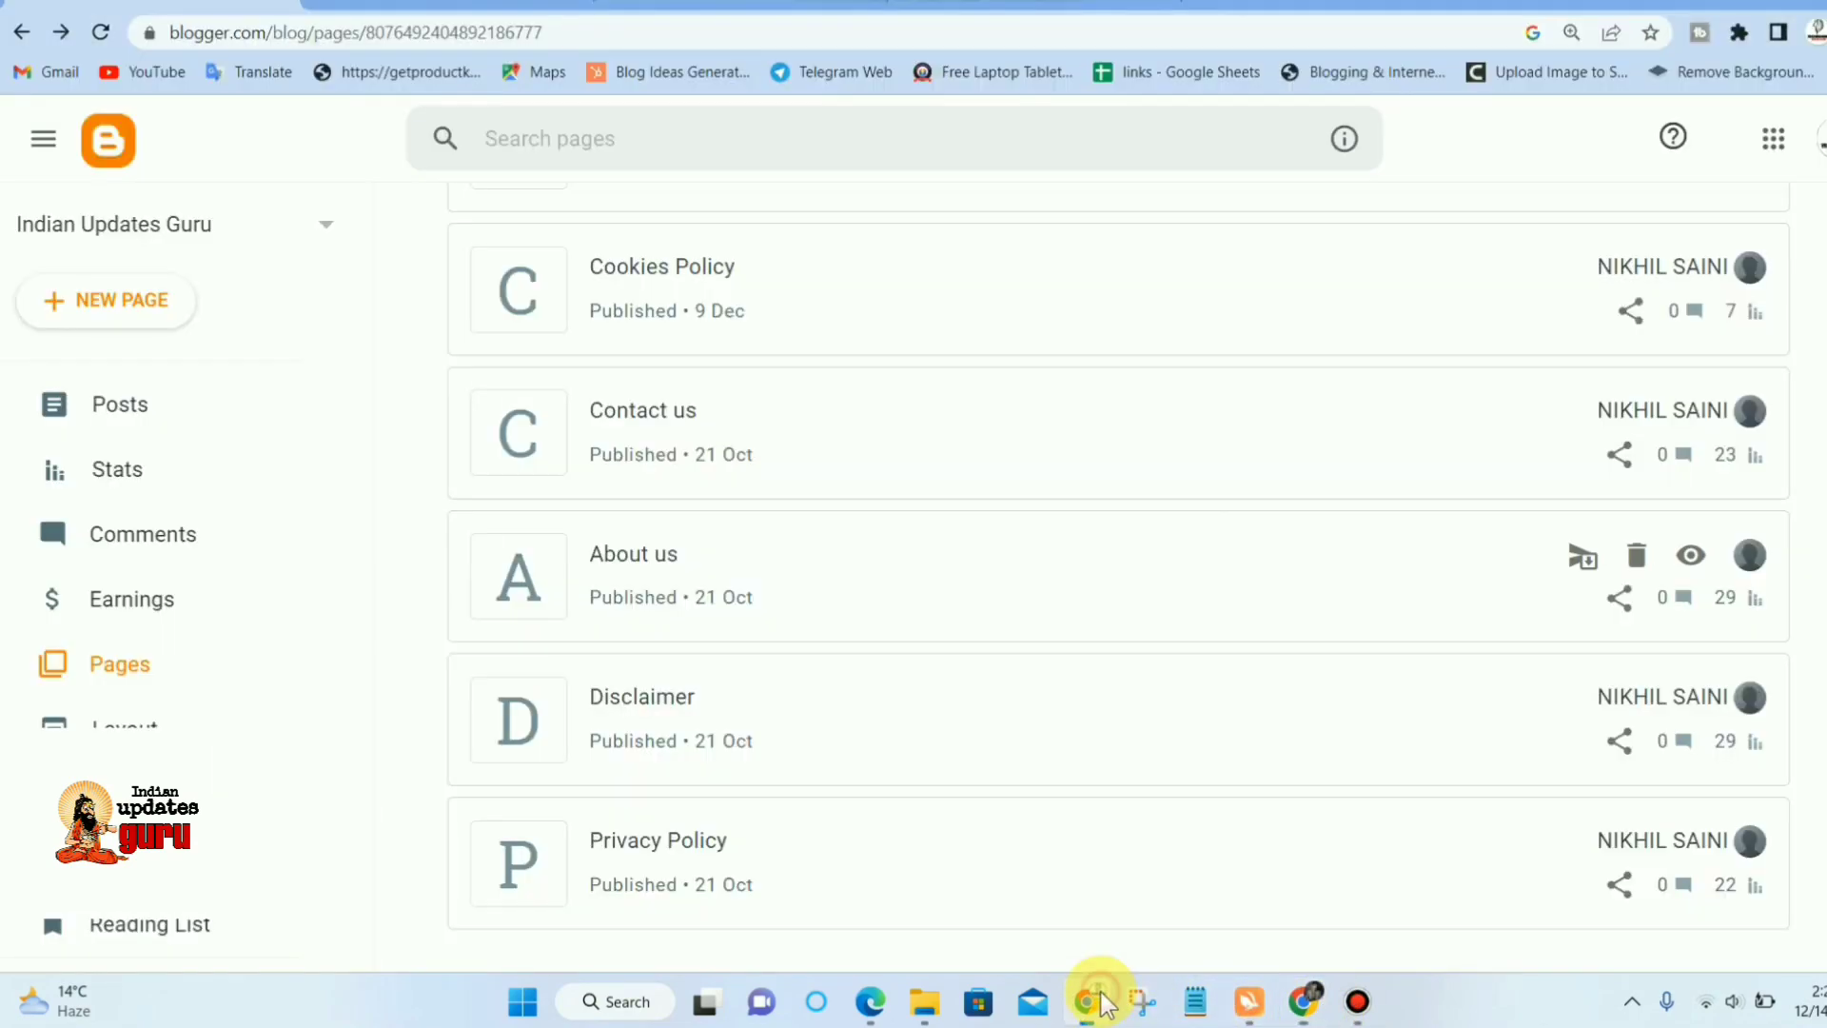
pyautogui.scroll(-2, 109, 633)
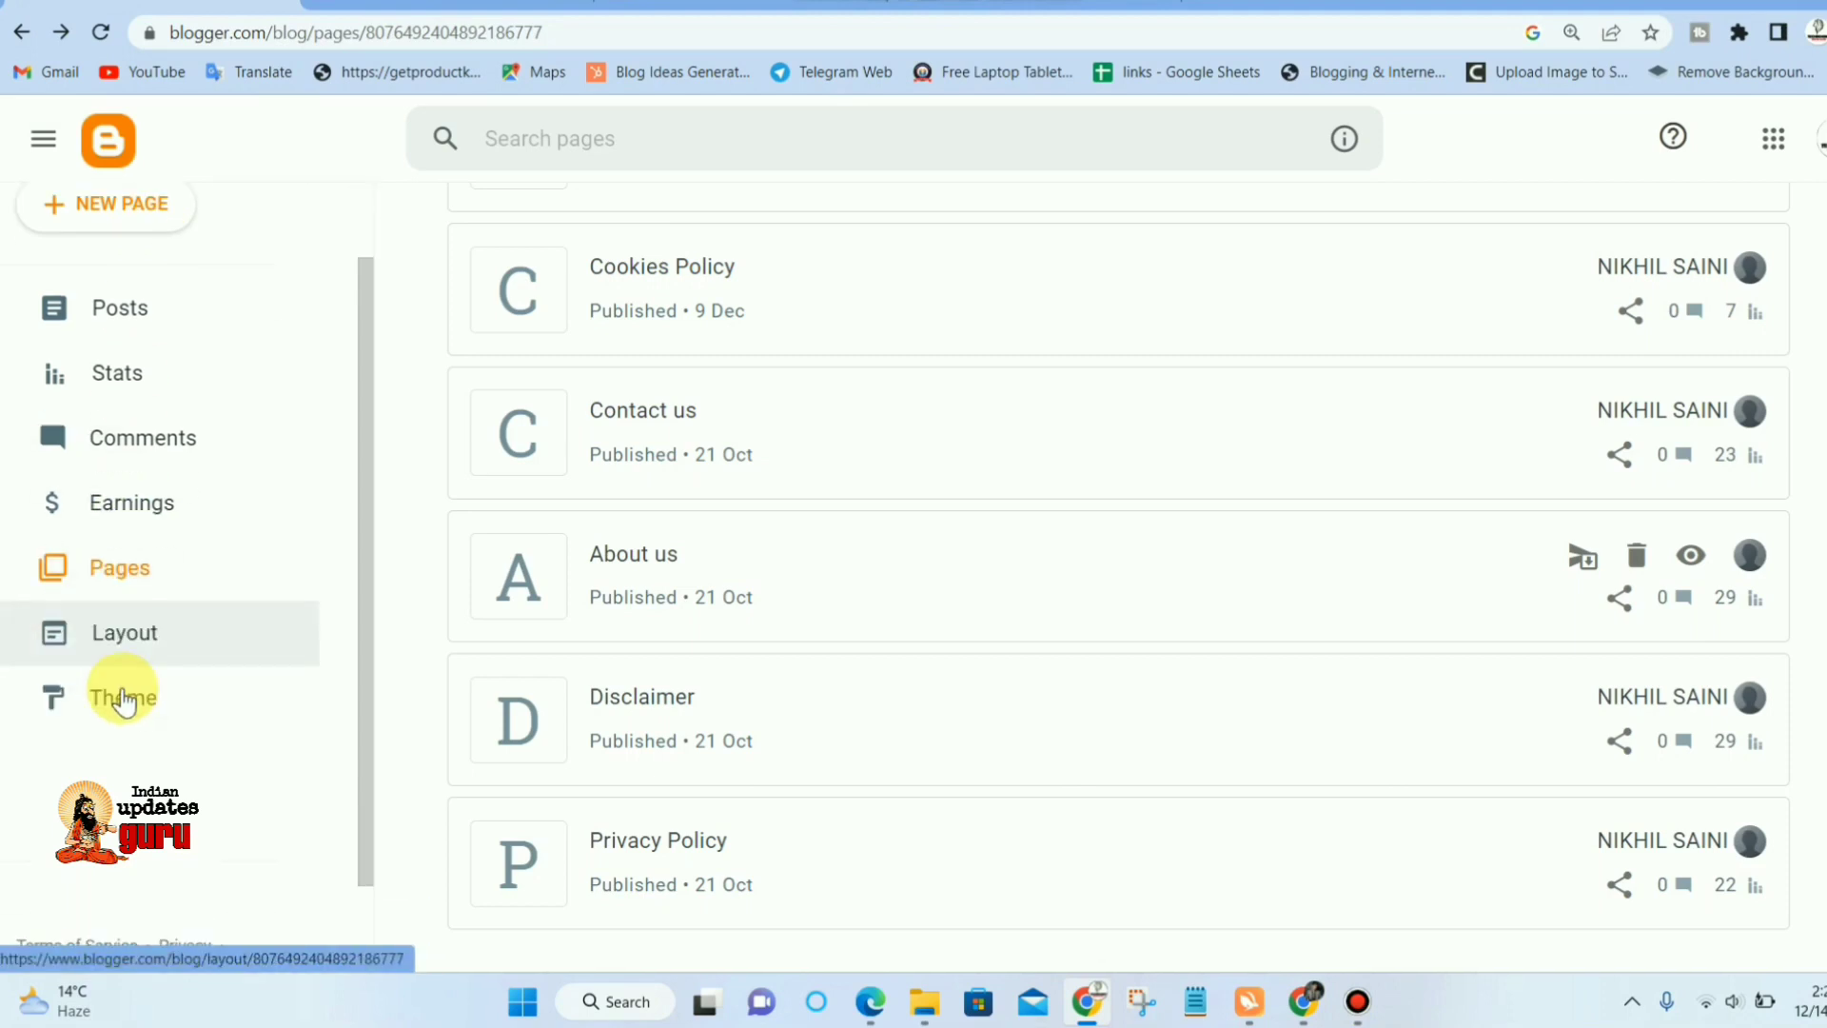
pyautogui.click(164, 628)
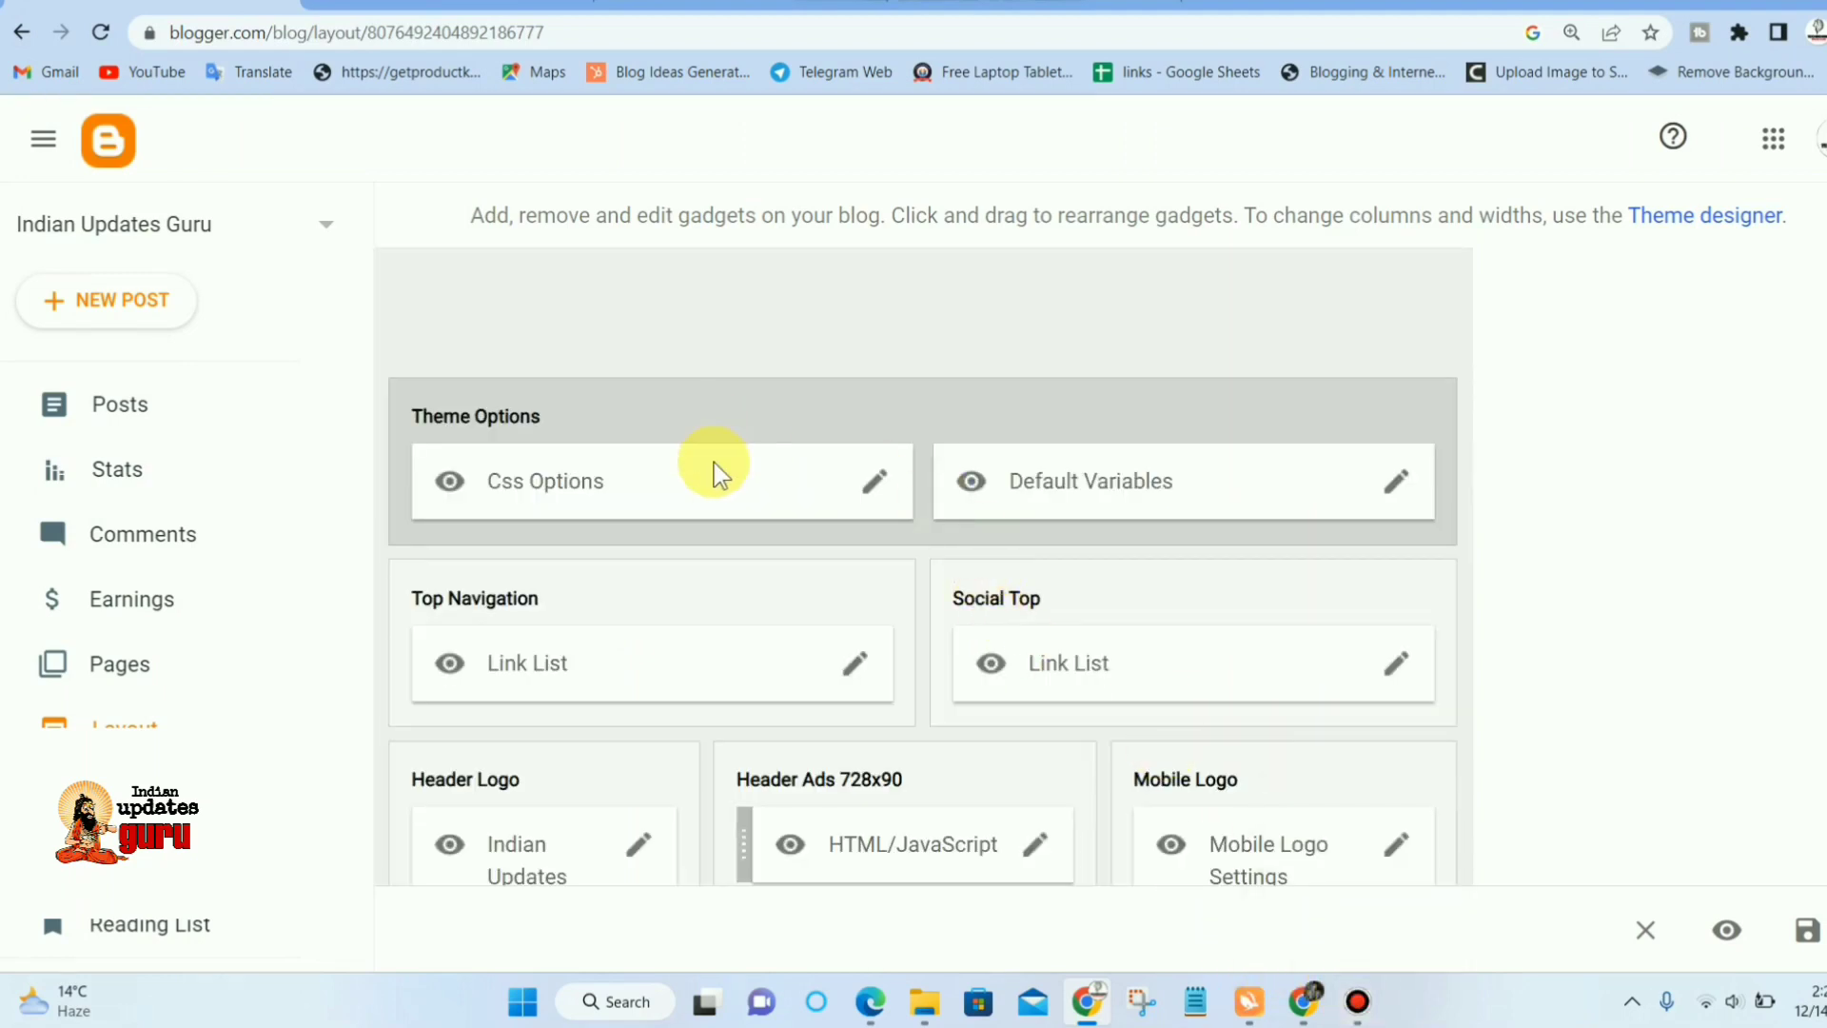
pyautogui.scroll(-3, 712, 471)
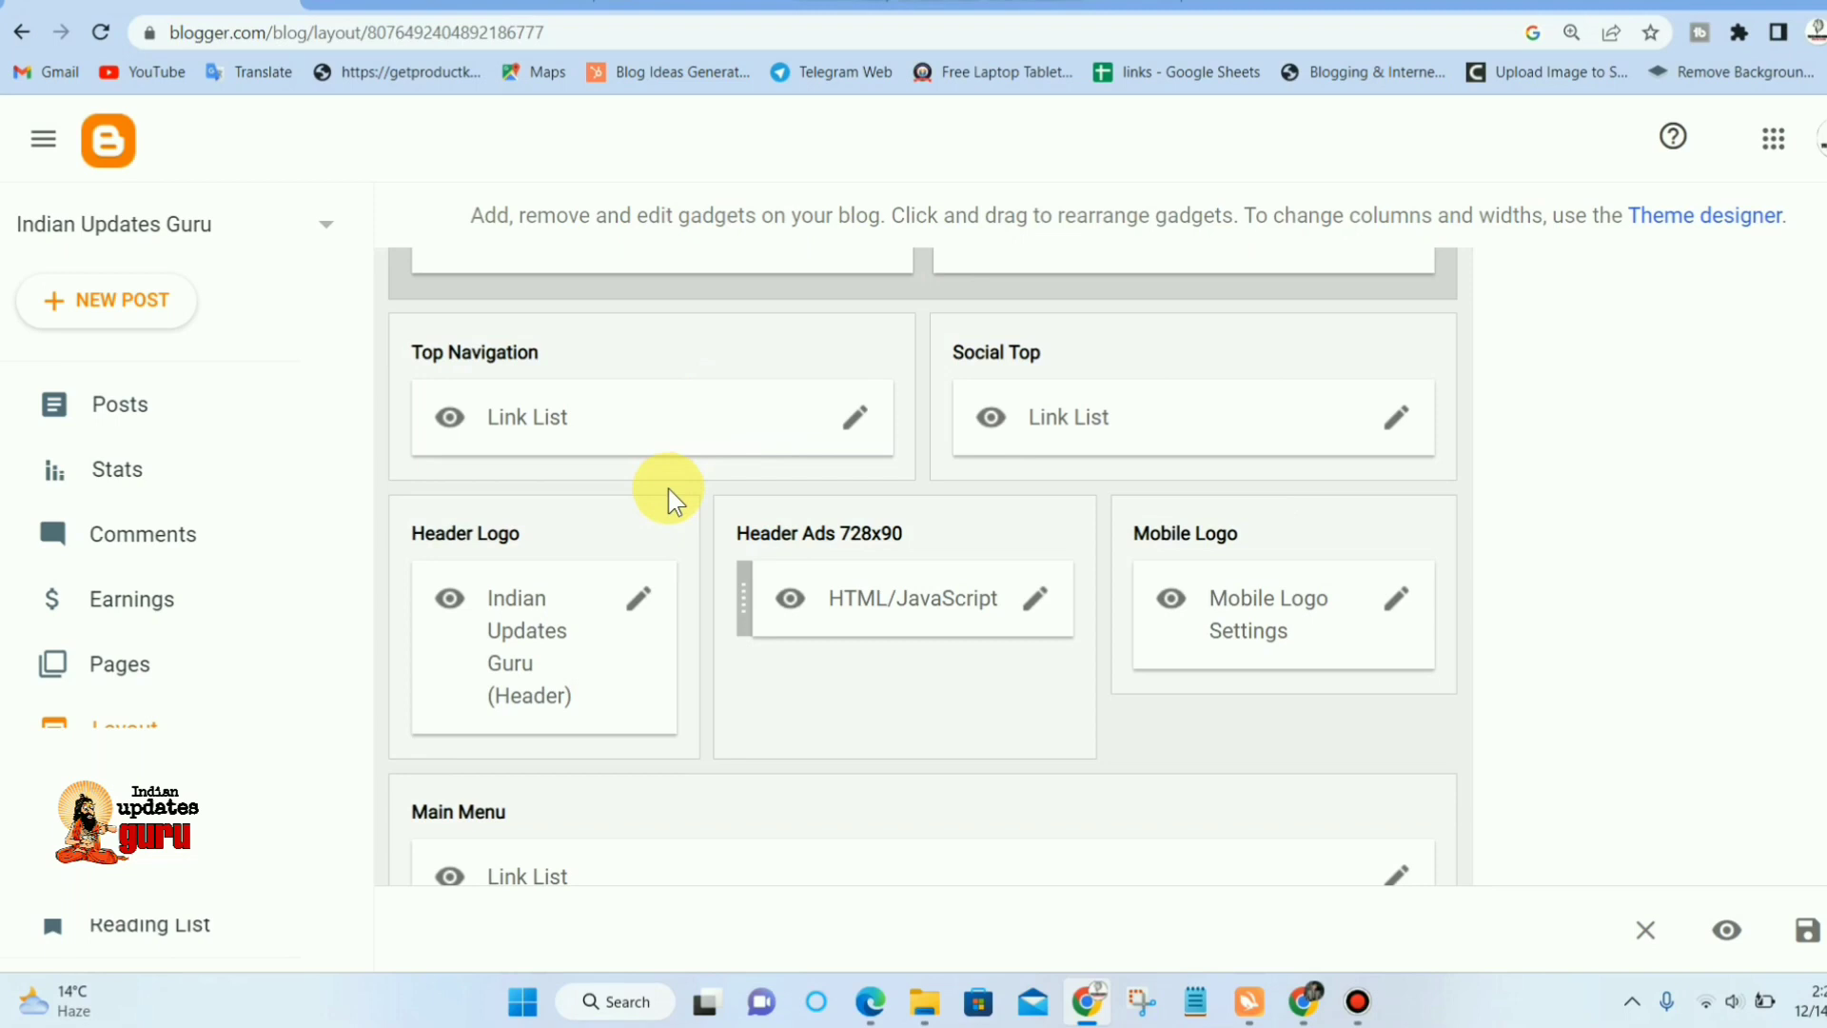
pyautogui.scroll(2, 666, 490)
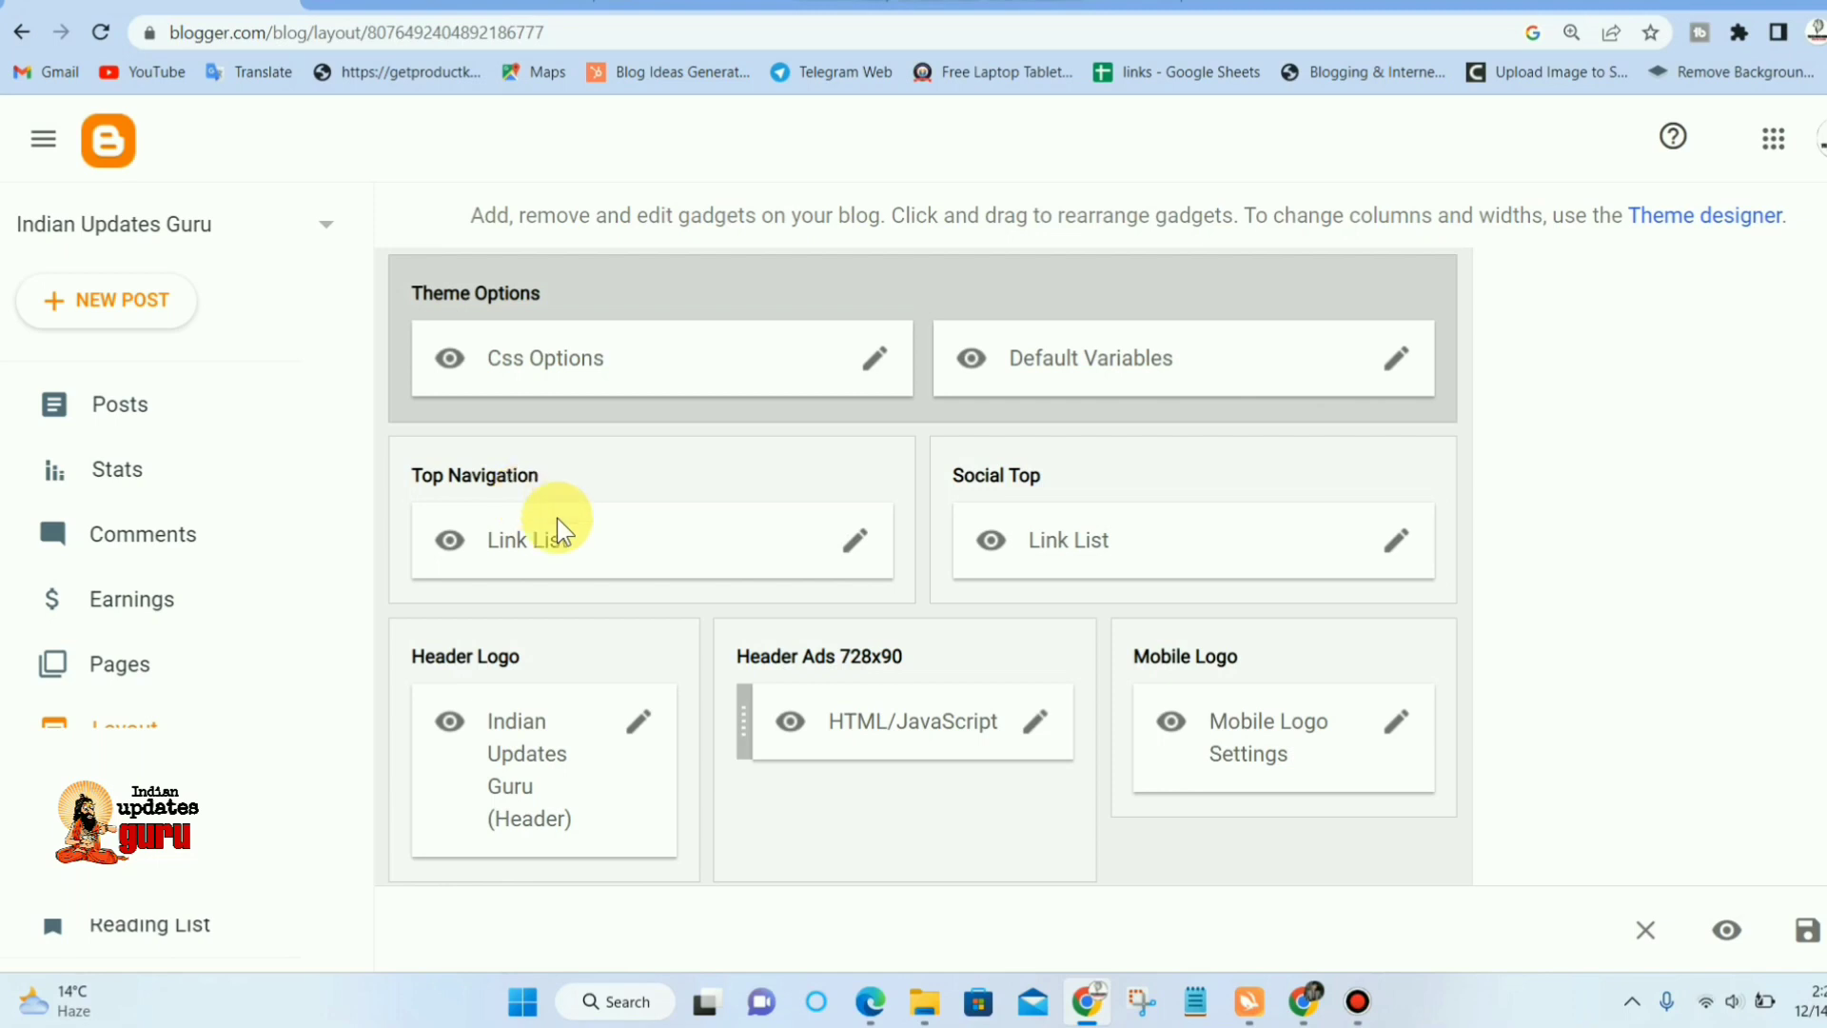
# - Open the Top Navigation link list, view the Contact us entry's name and URL fields, and review the remaining page links
pyautogui.click(858, 541)
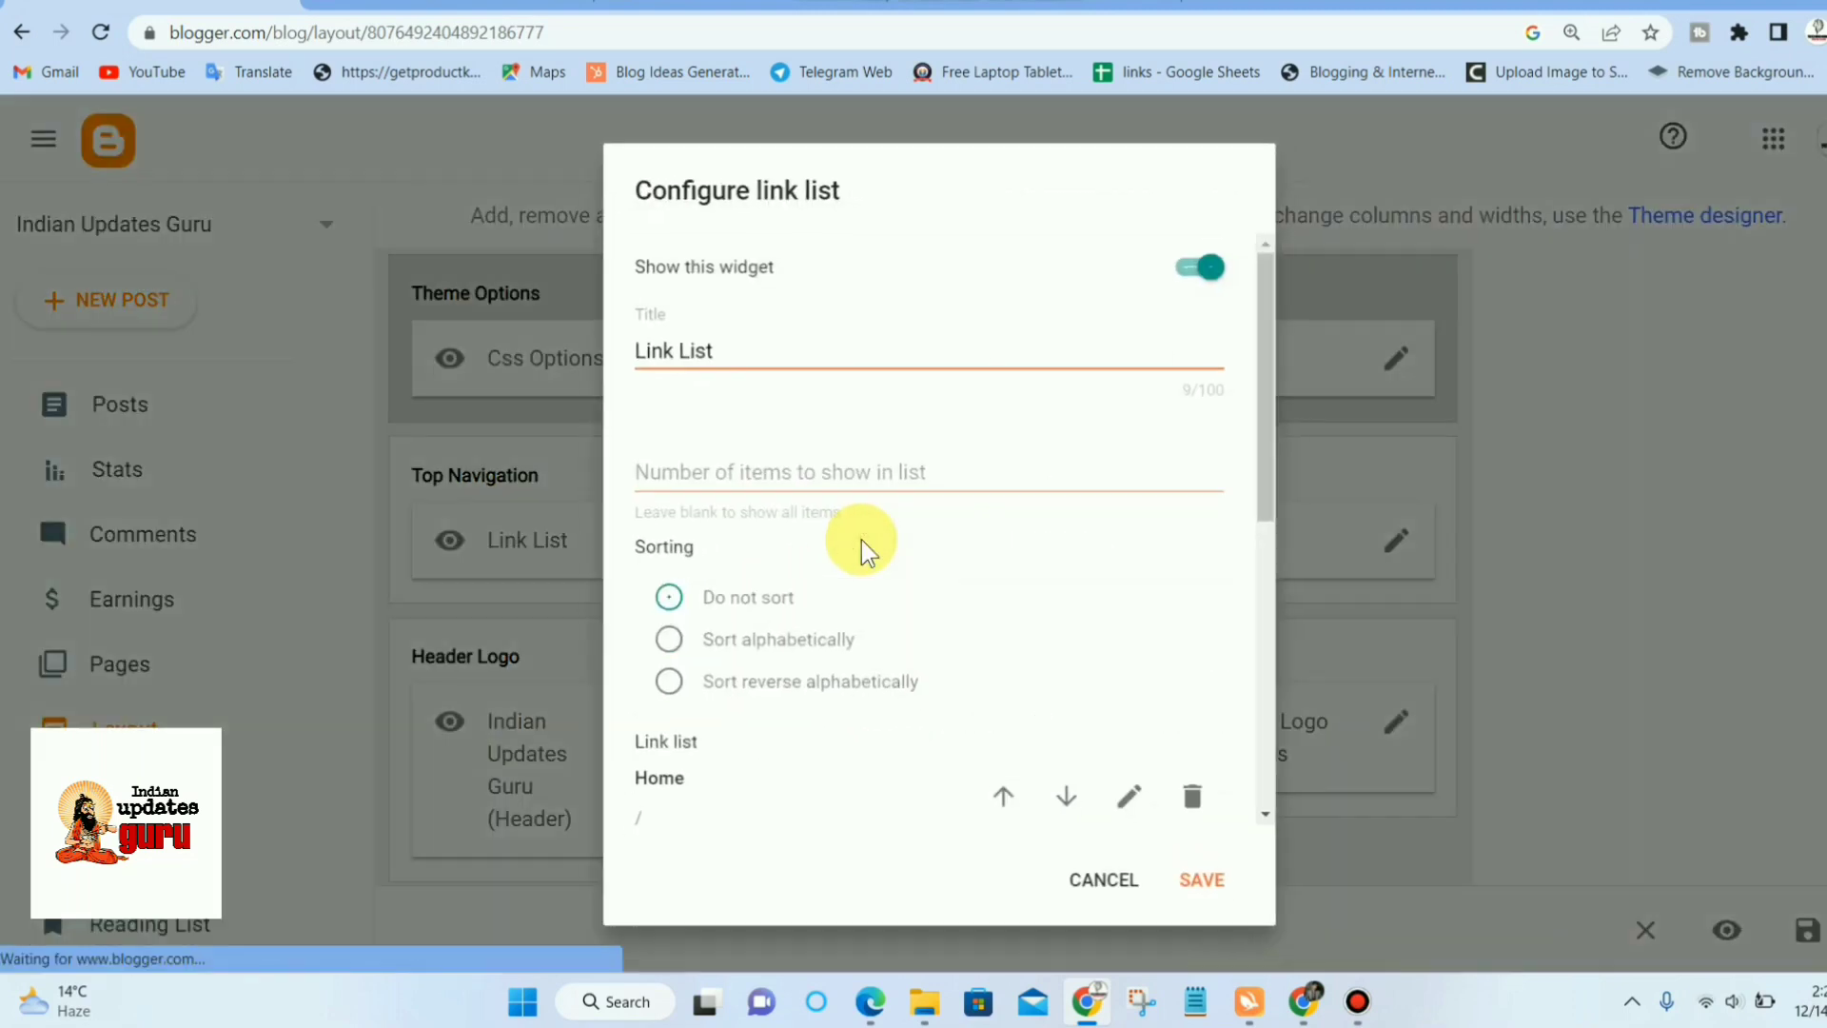
pyautogui.scroll(-4, 857, 535)
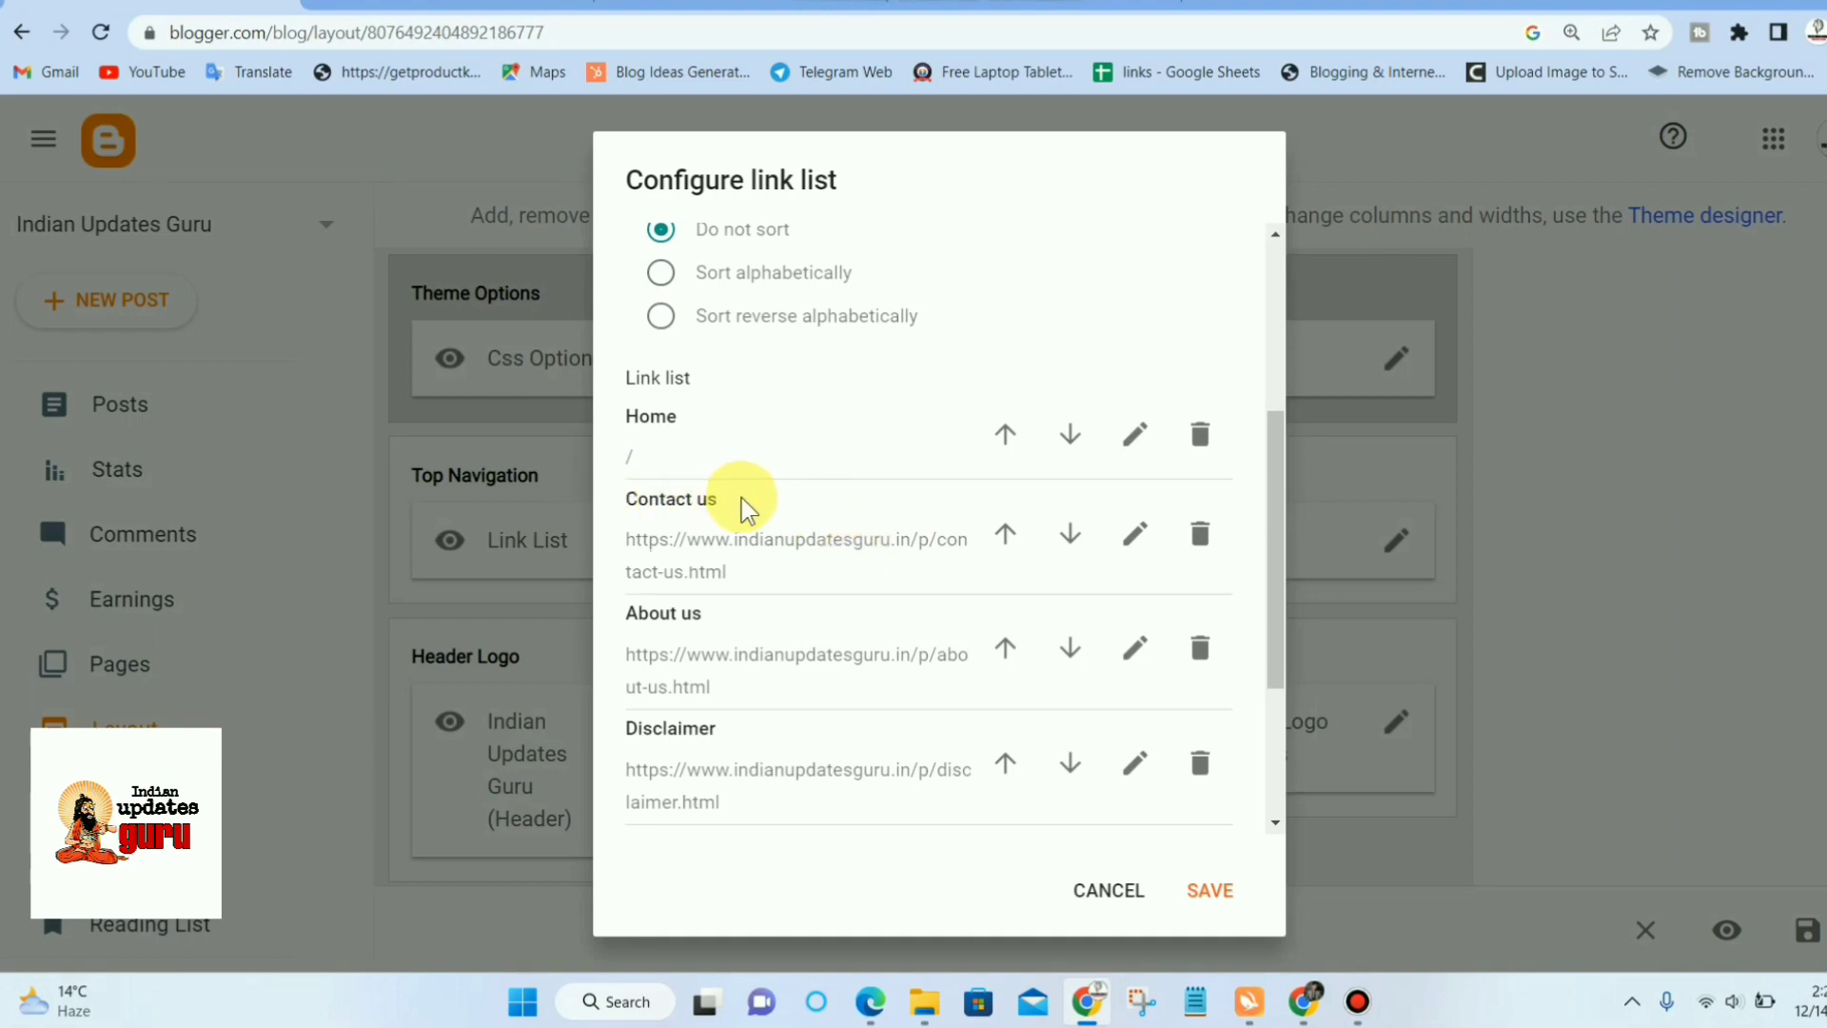
pyautogui.click(1136, 536)
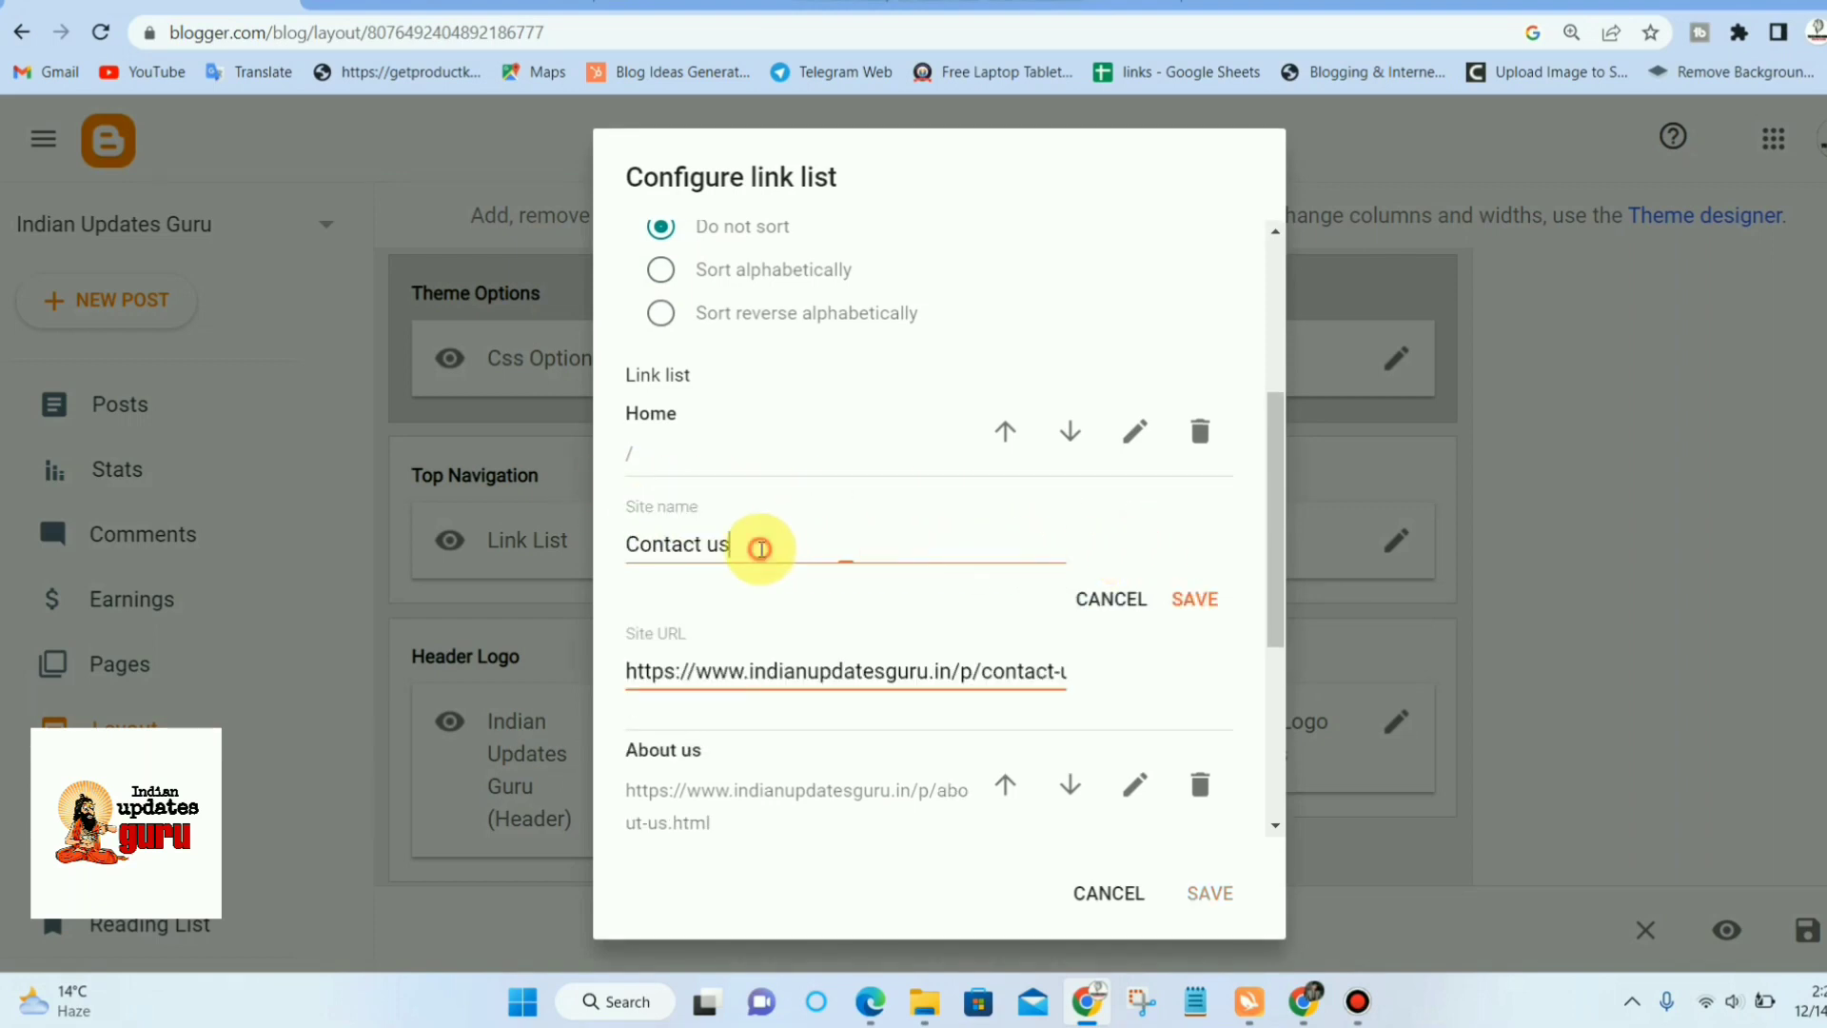
pyautogui.click(761, 549)
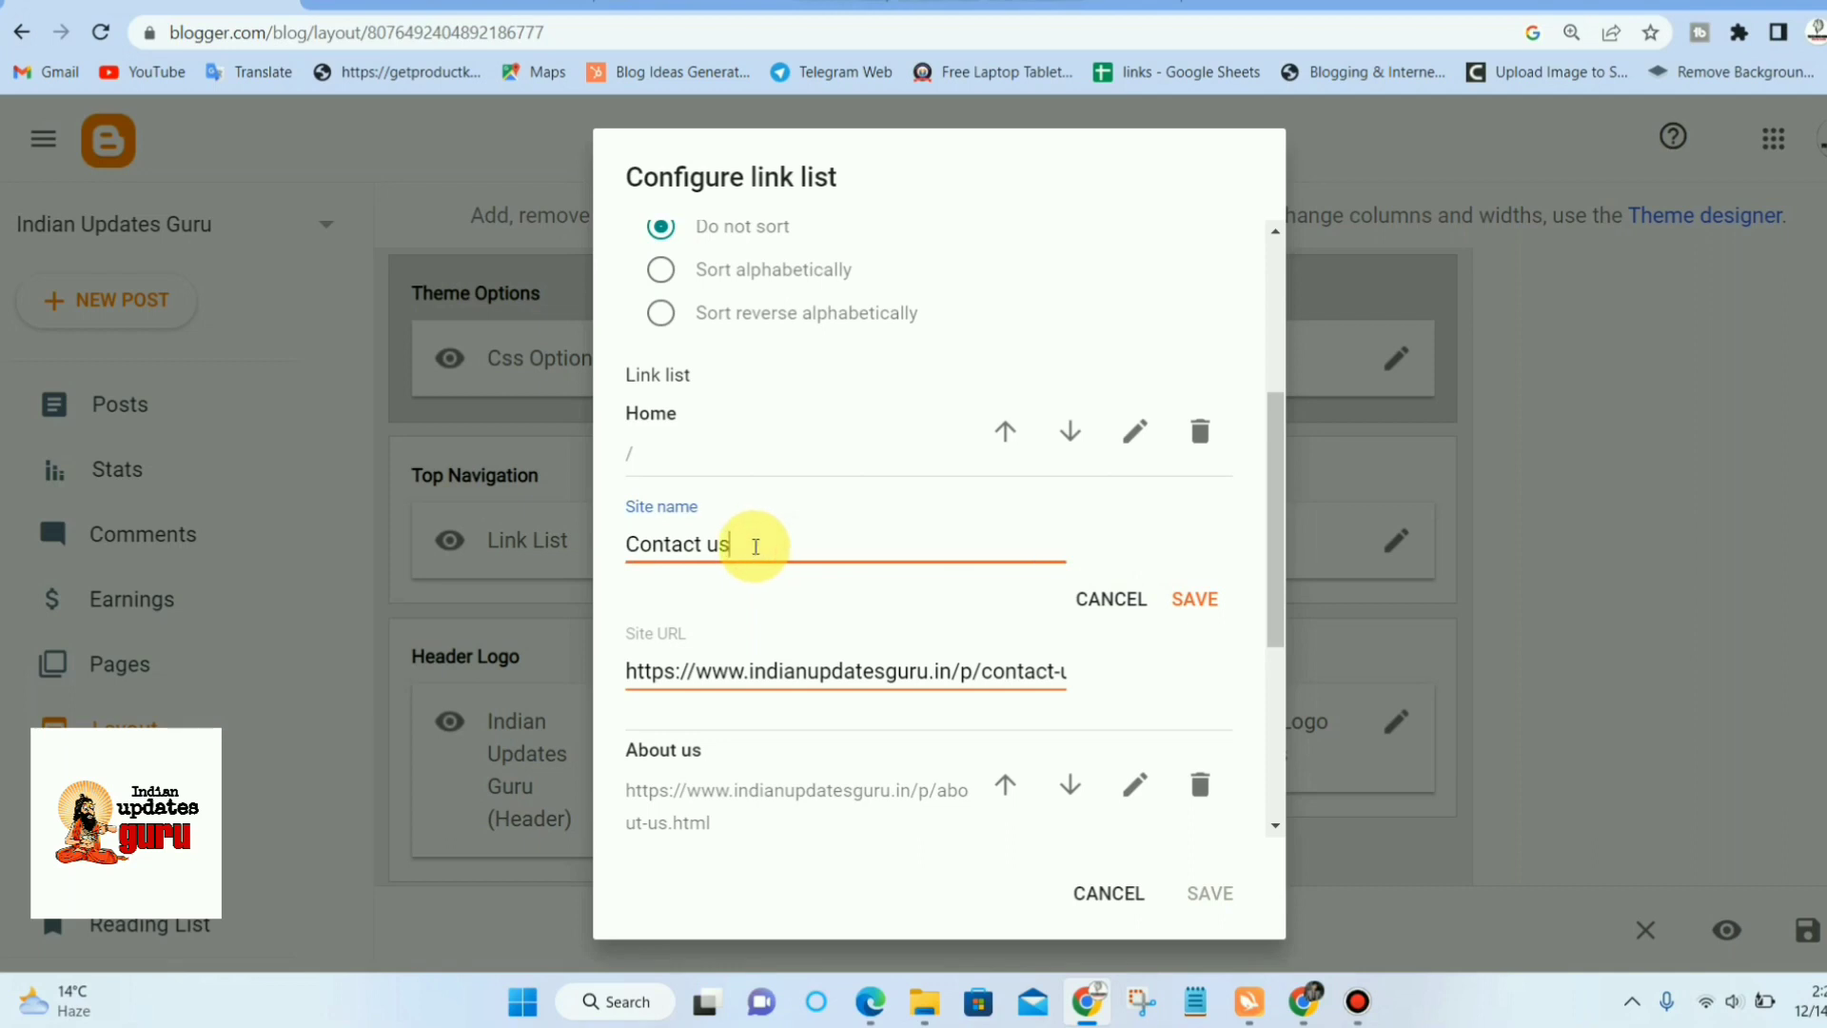
pyautogui.scroll(-4, 846, 602)
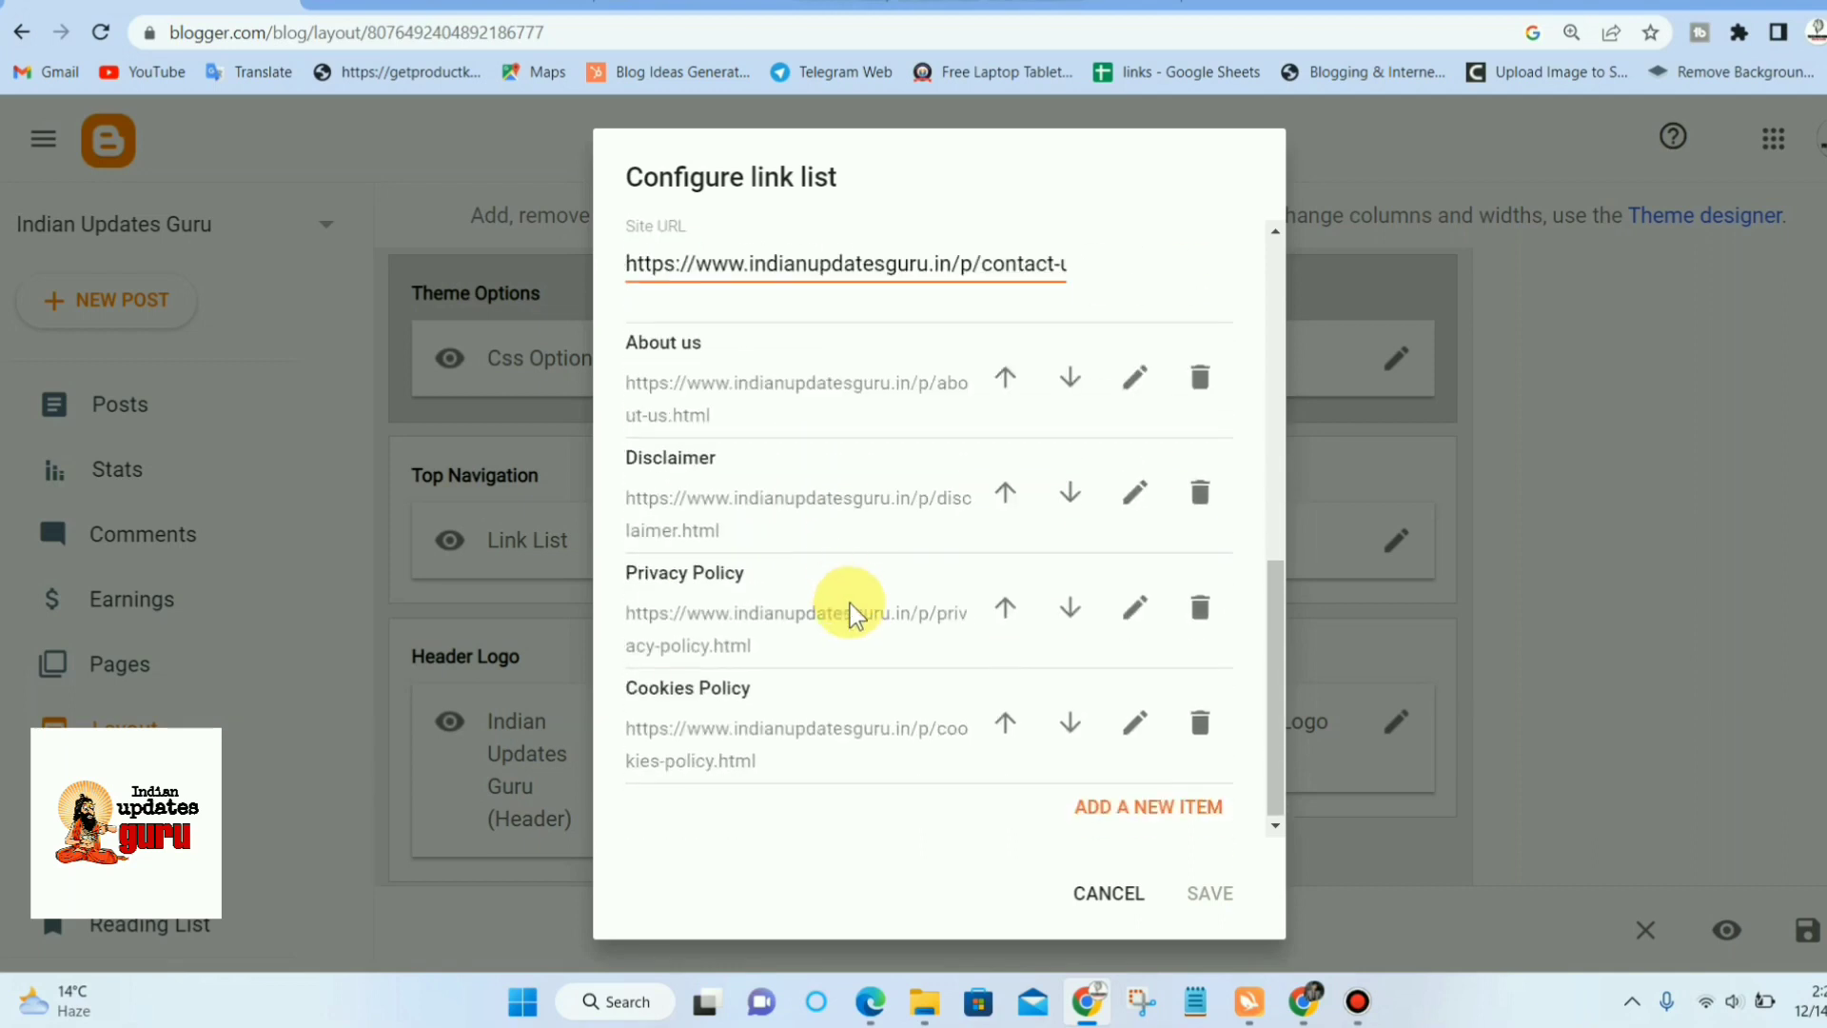
# - Try to add a link item named "contact us" to the Top Navigation list, and cancel the link list dialog
pyautogui.click(1175, 820)
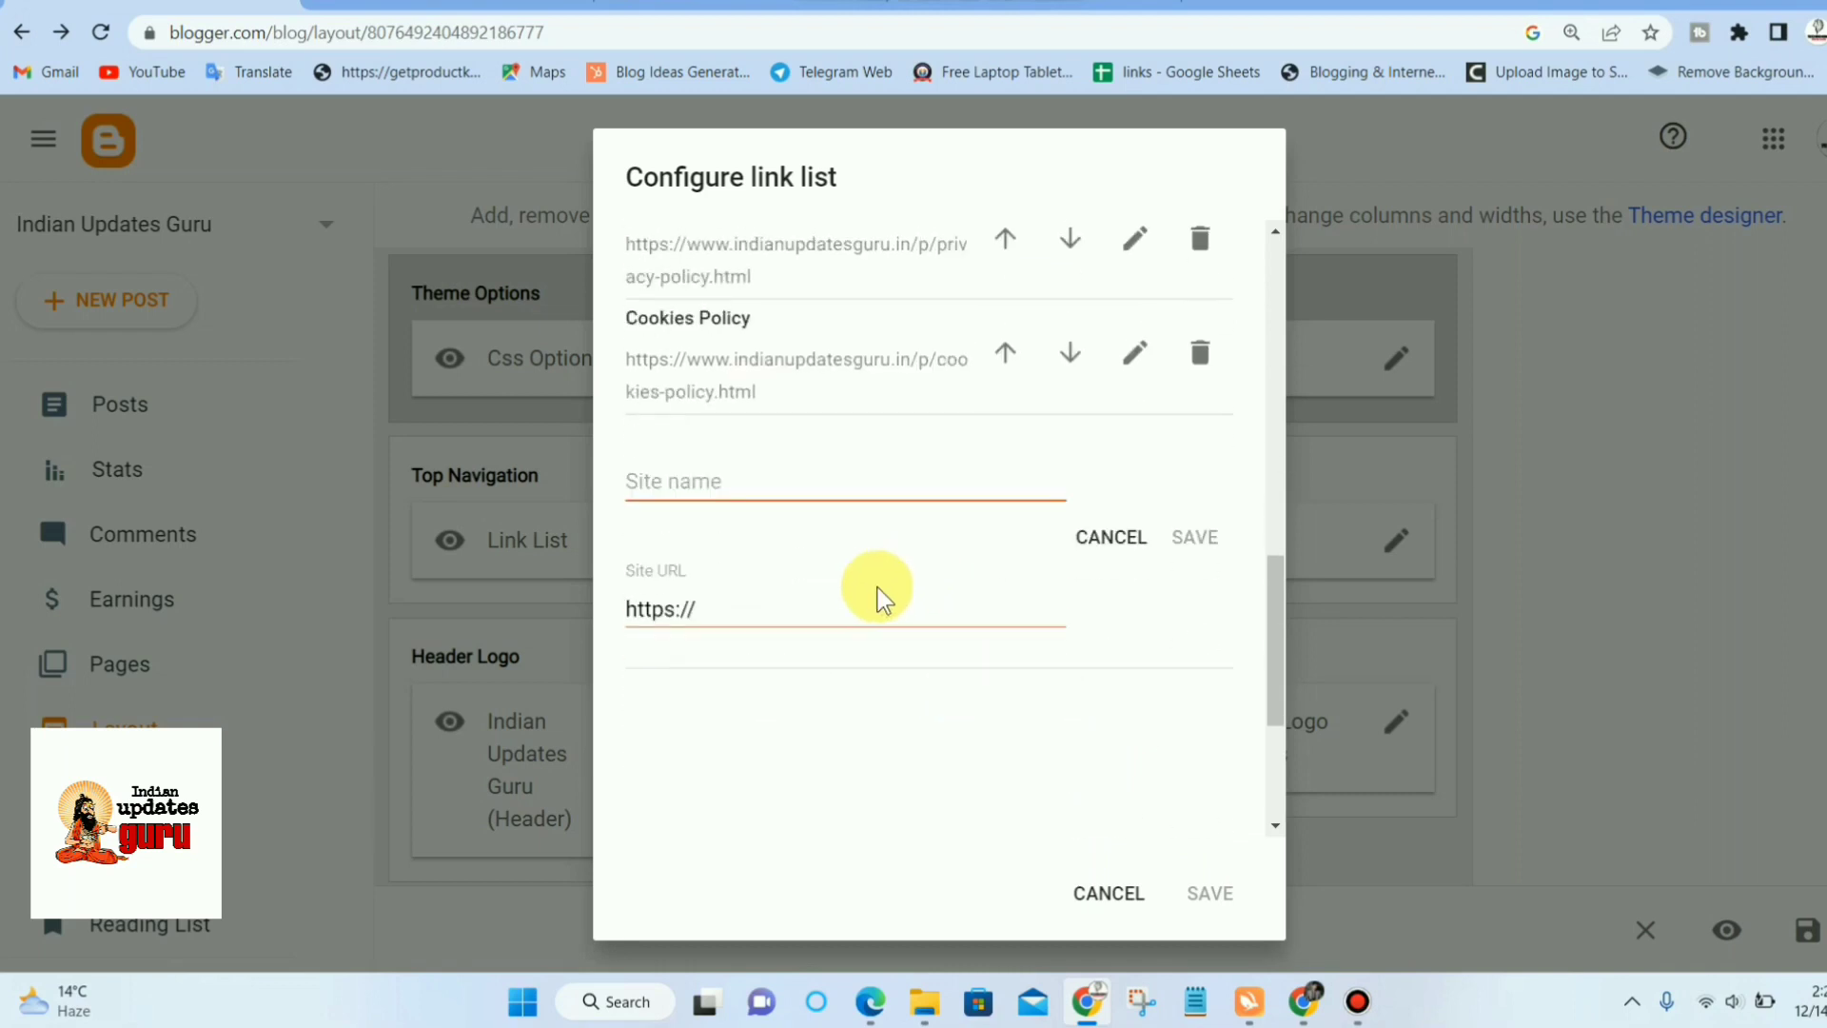
pyautogui.click(762, 492)
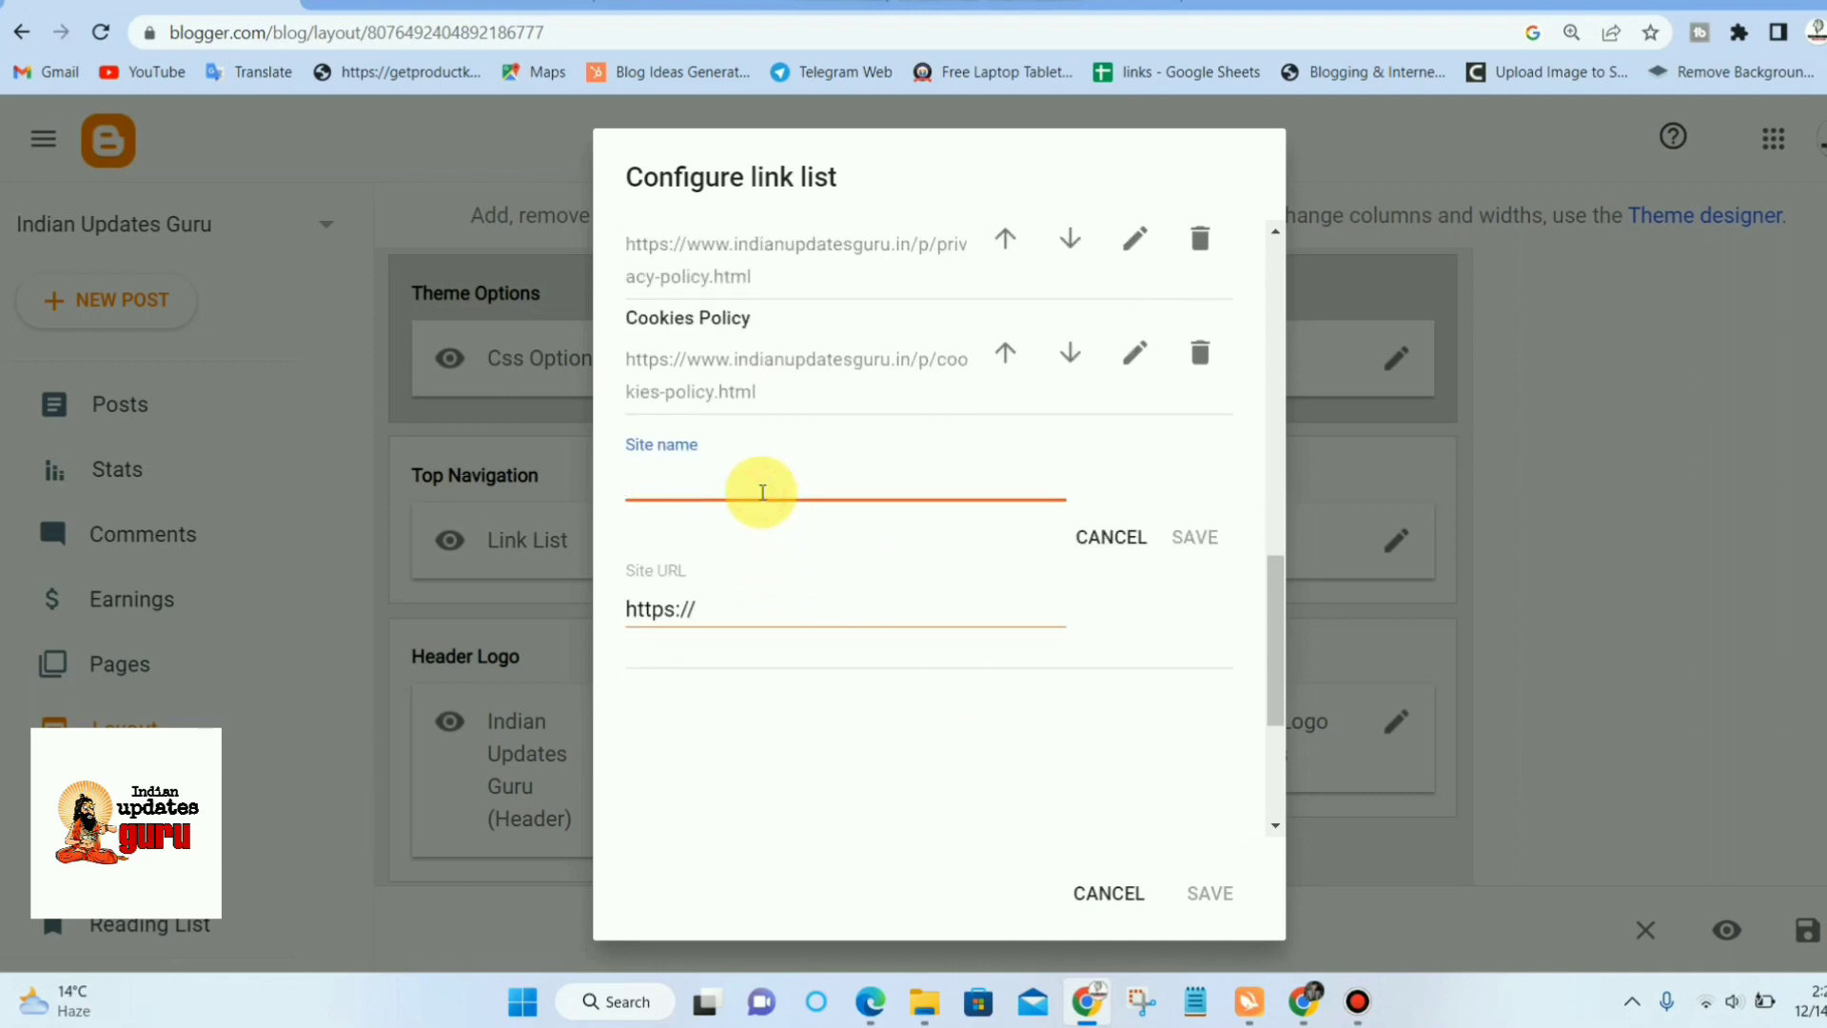
pyautogui.write('contact us')
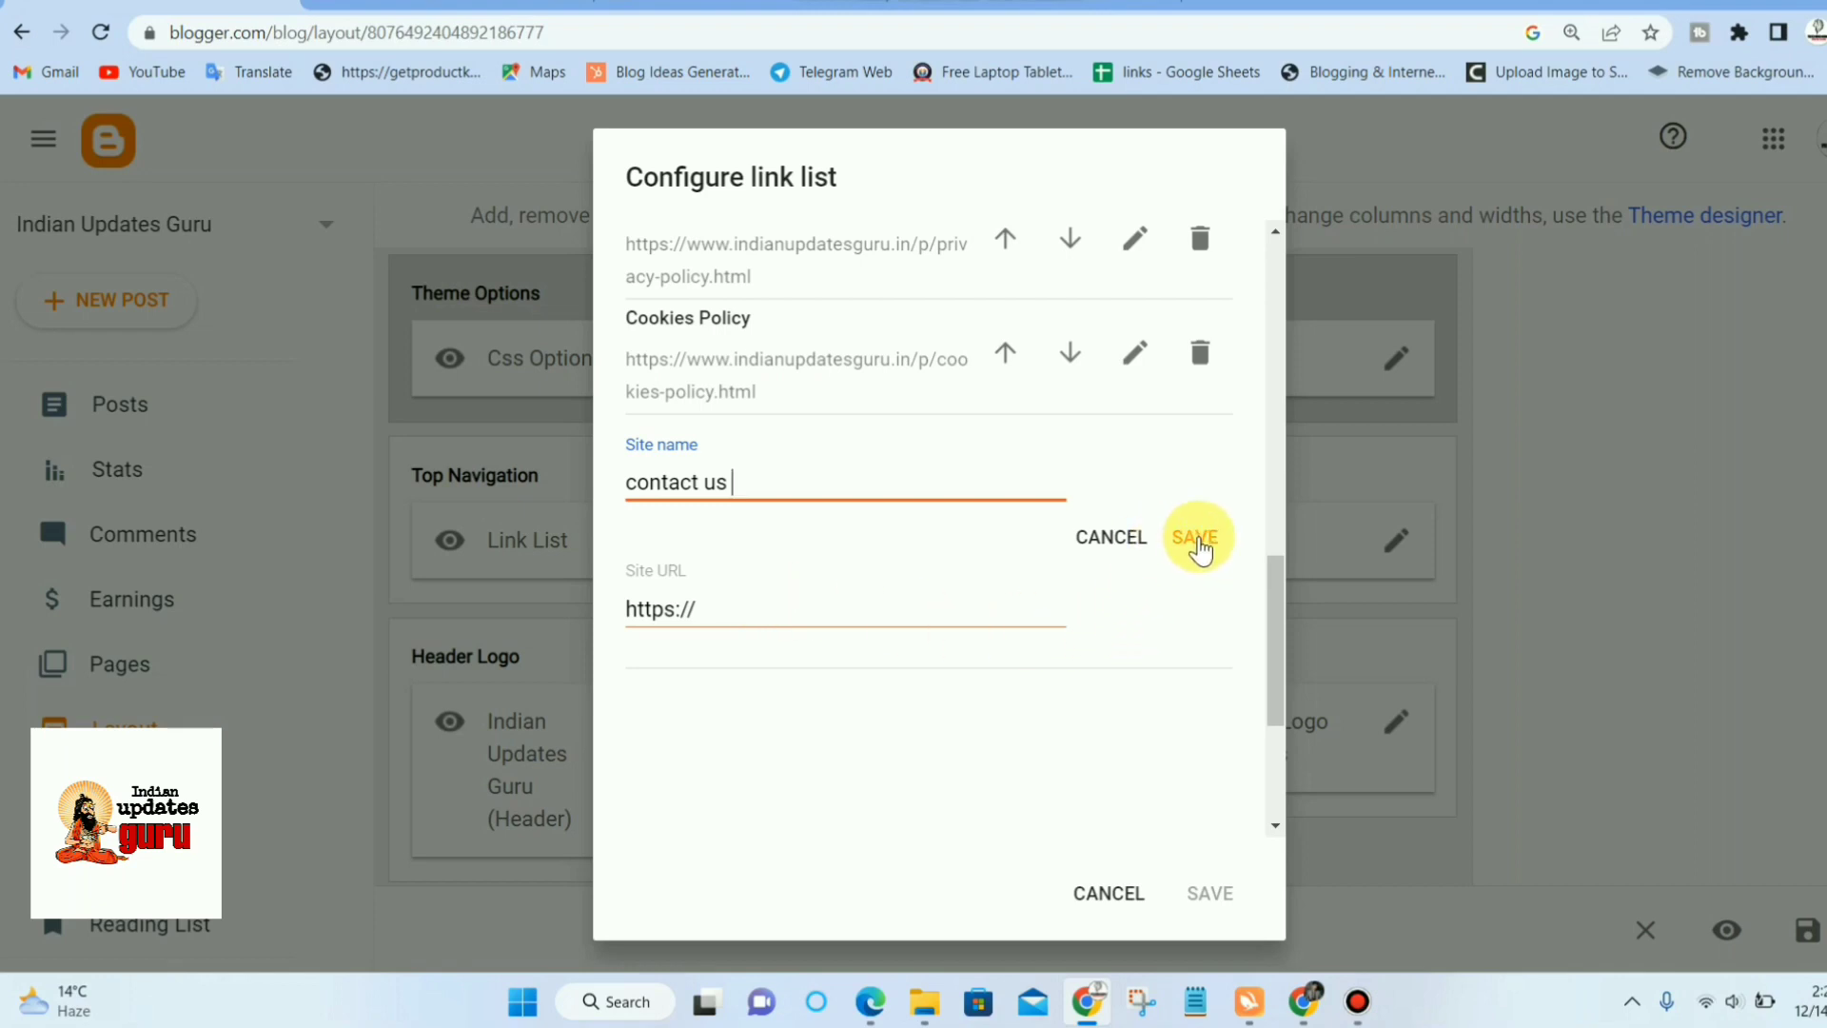
pyautogui.scroll(3, 746, 374)
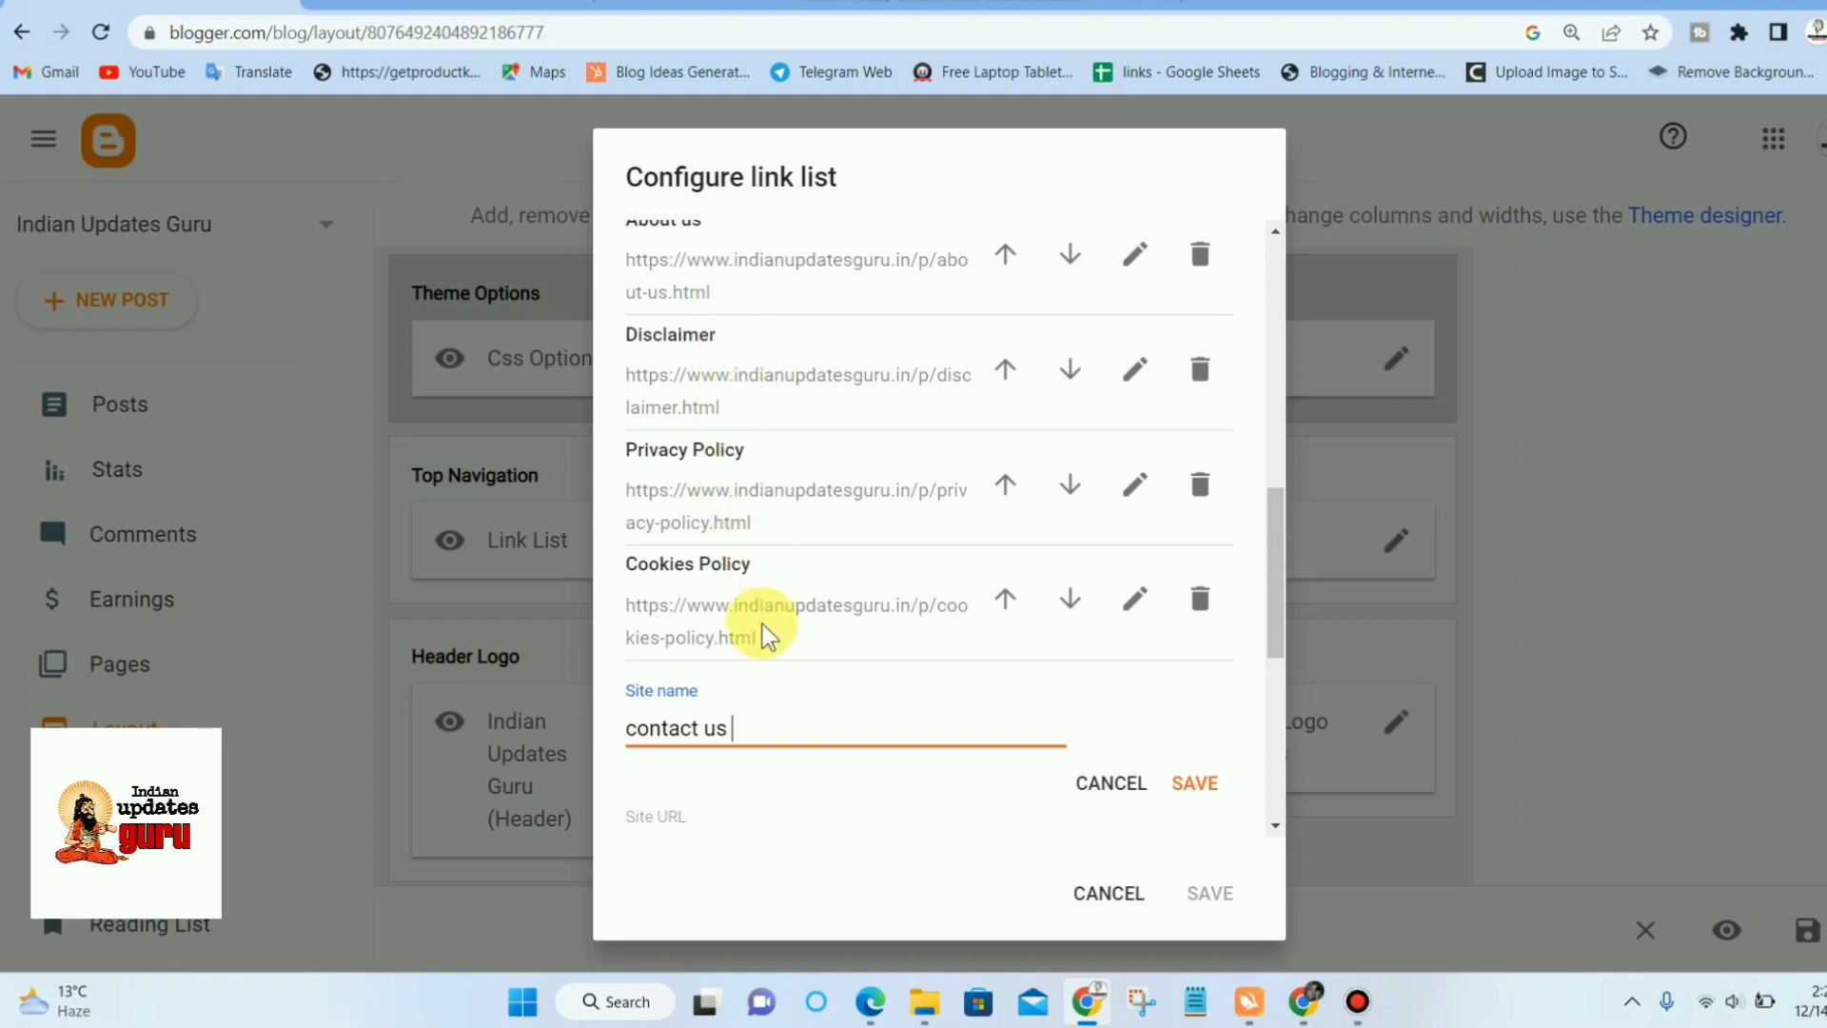
pyautogui.scroll(-3, 766, 636)
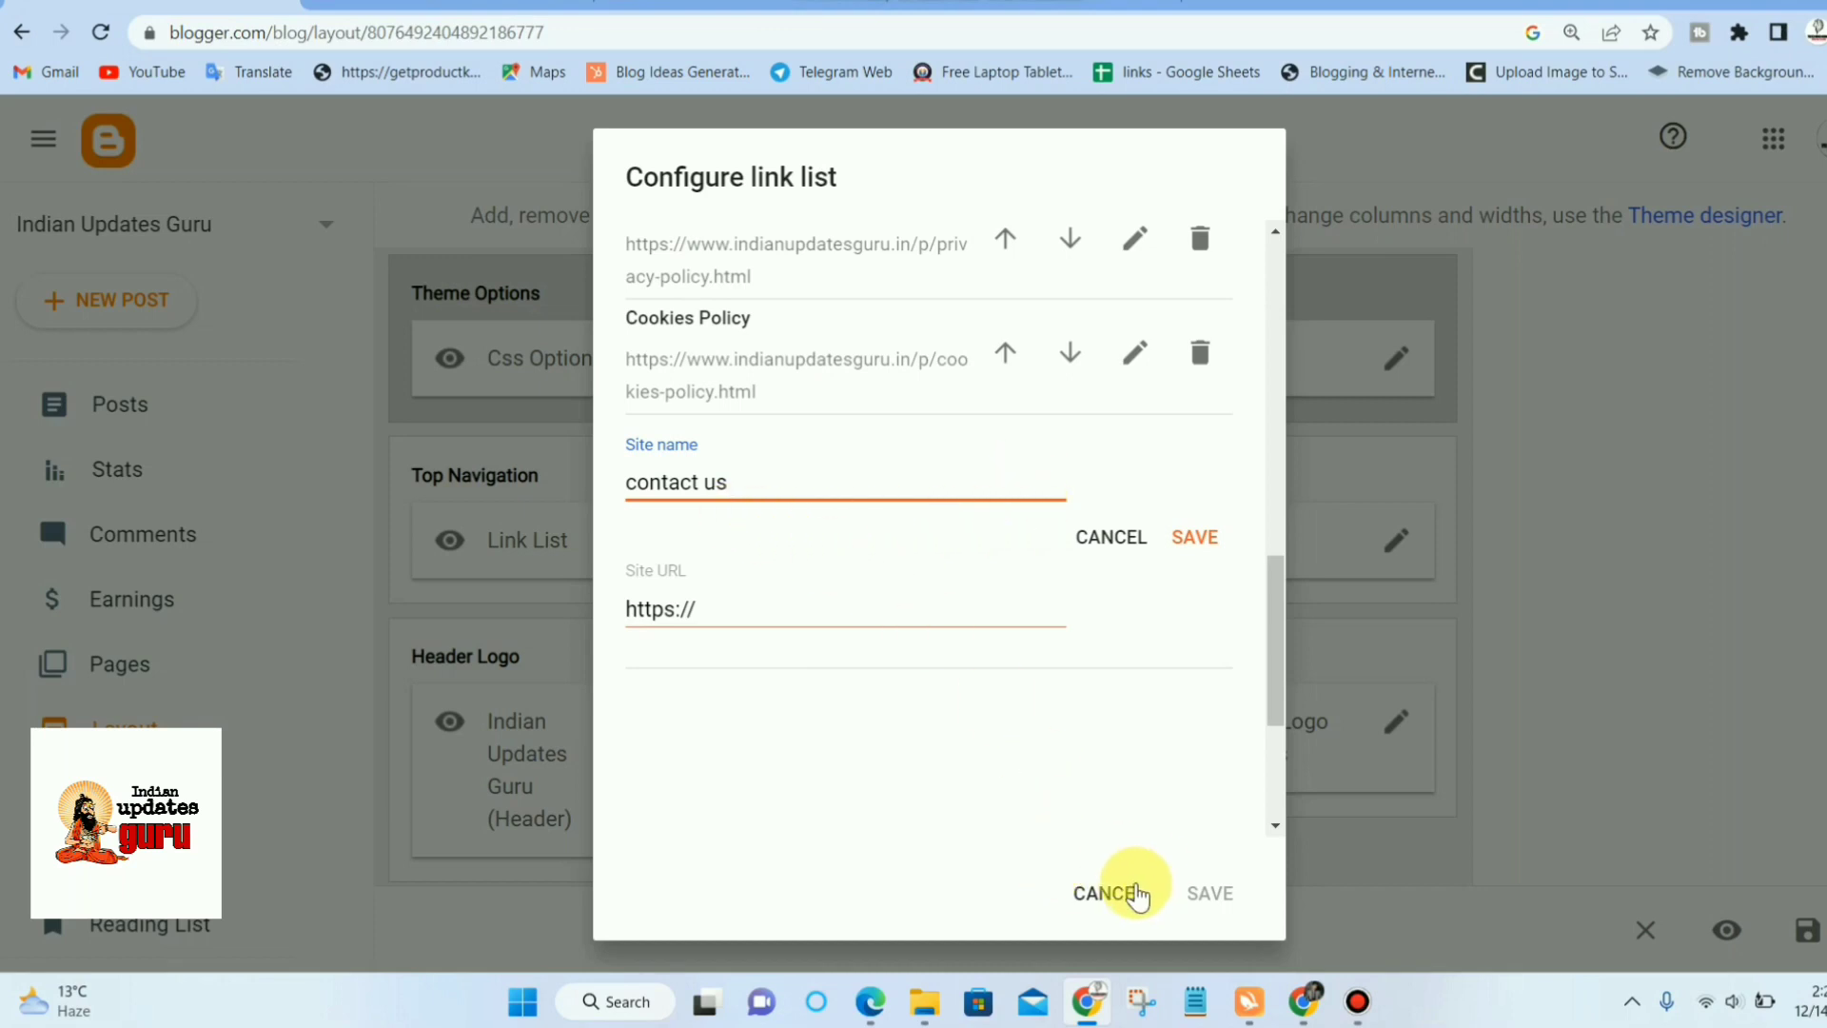
pyautogui.click(1137, 895)
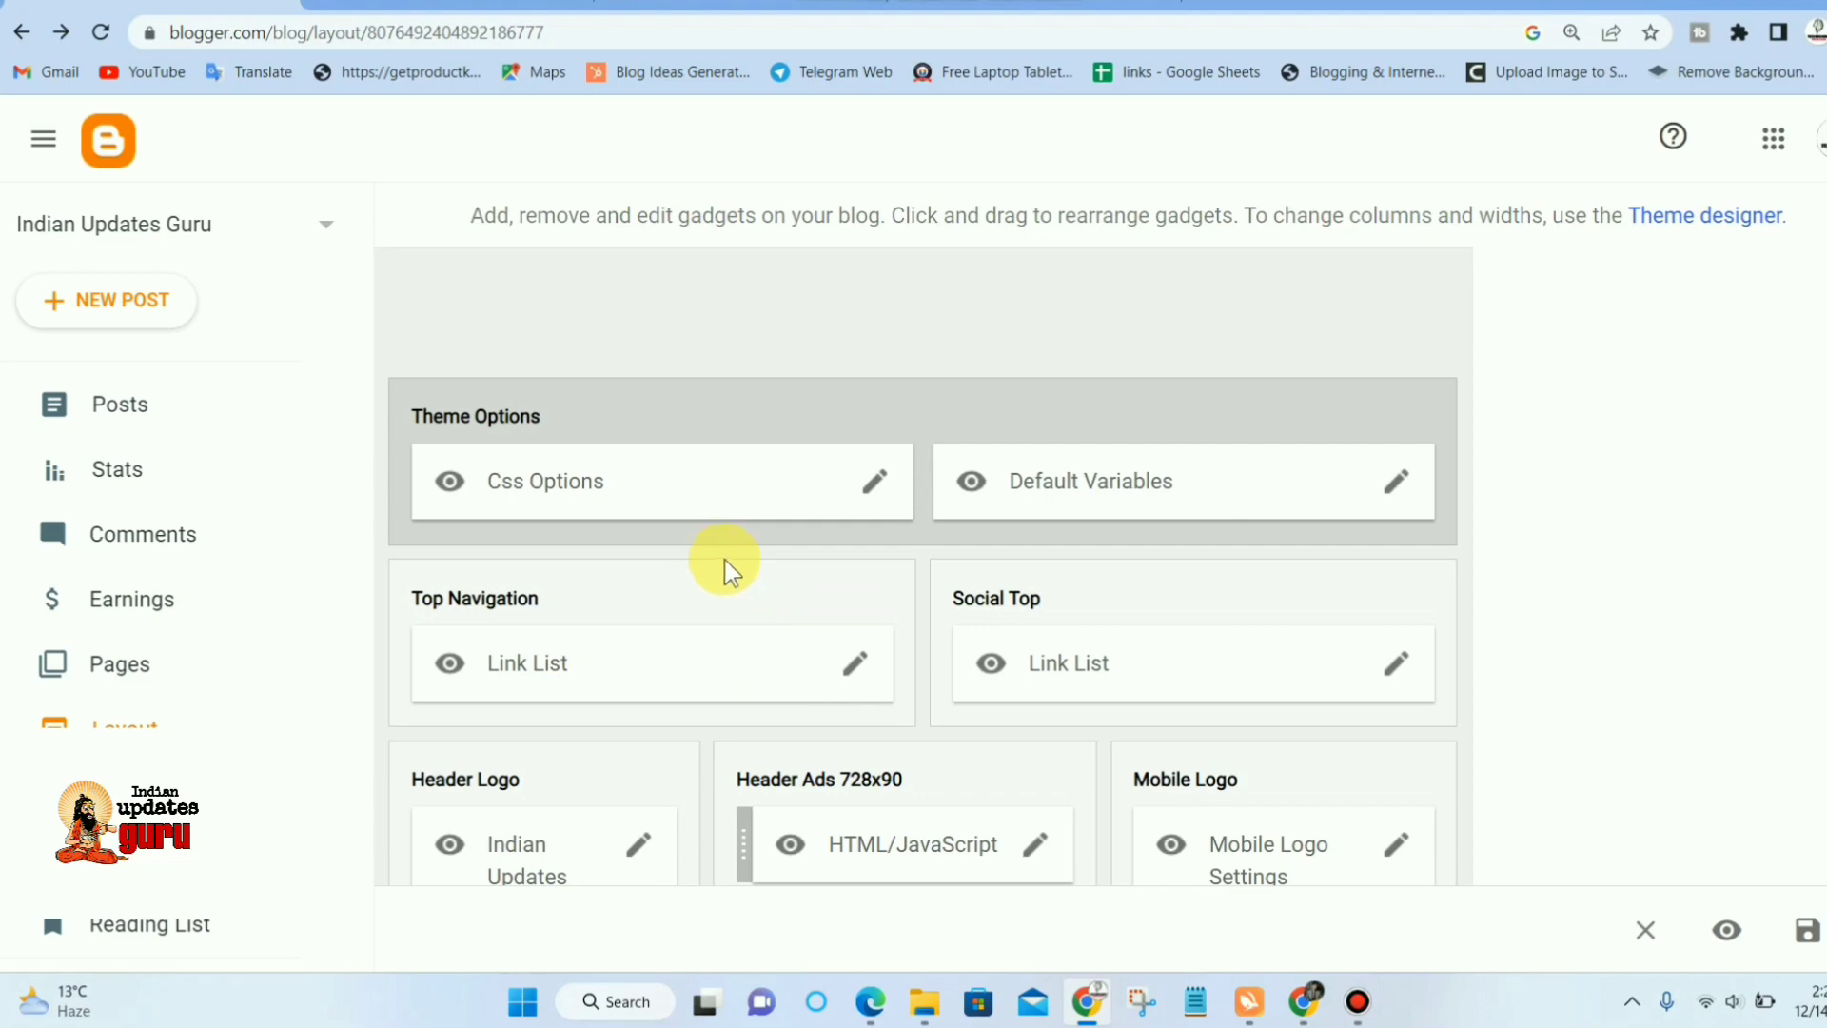
# - Open the Menu Footer Widget's link list in the layout, review its page links and save the widget
pyautogui.scroll(-3, 728, 566)
pyautogui.scroll(-9, 1040, 592)
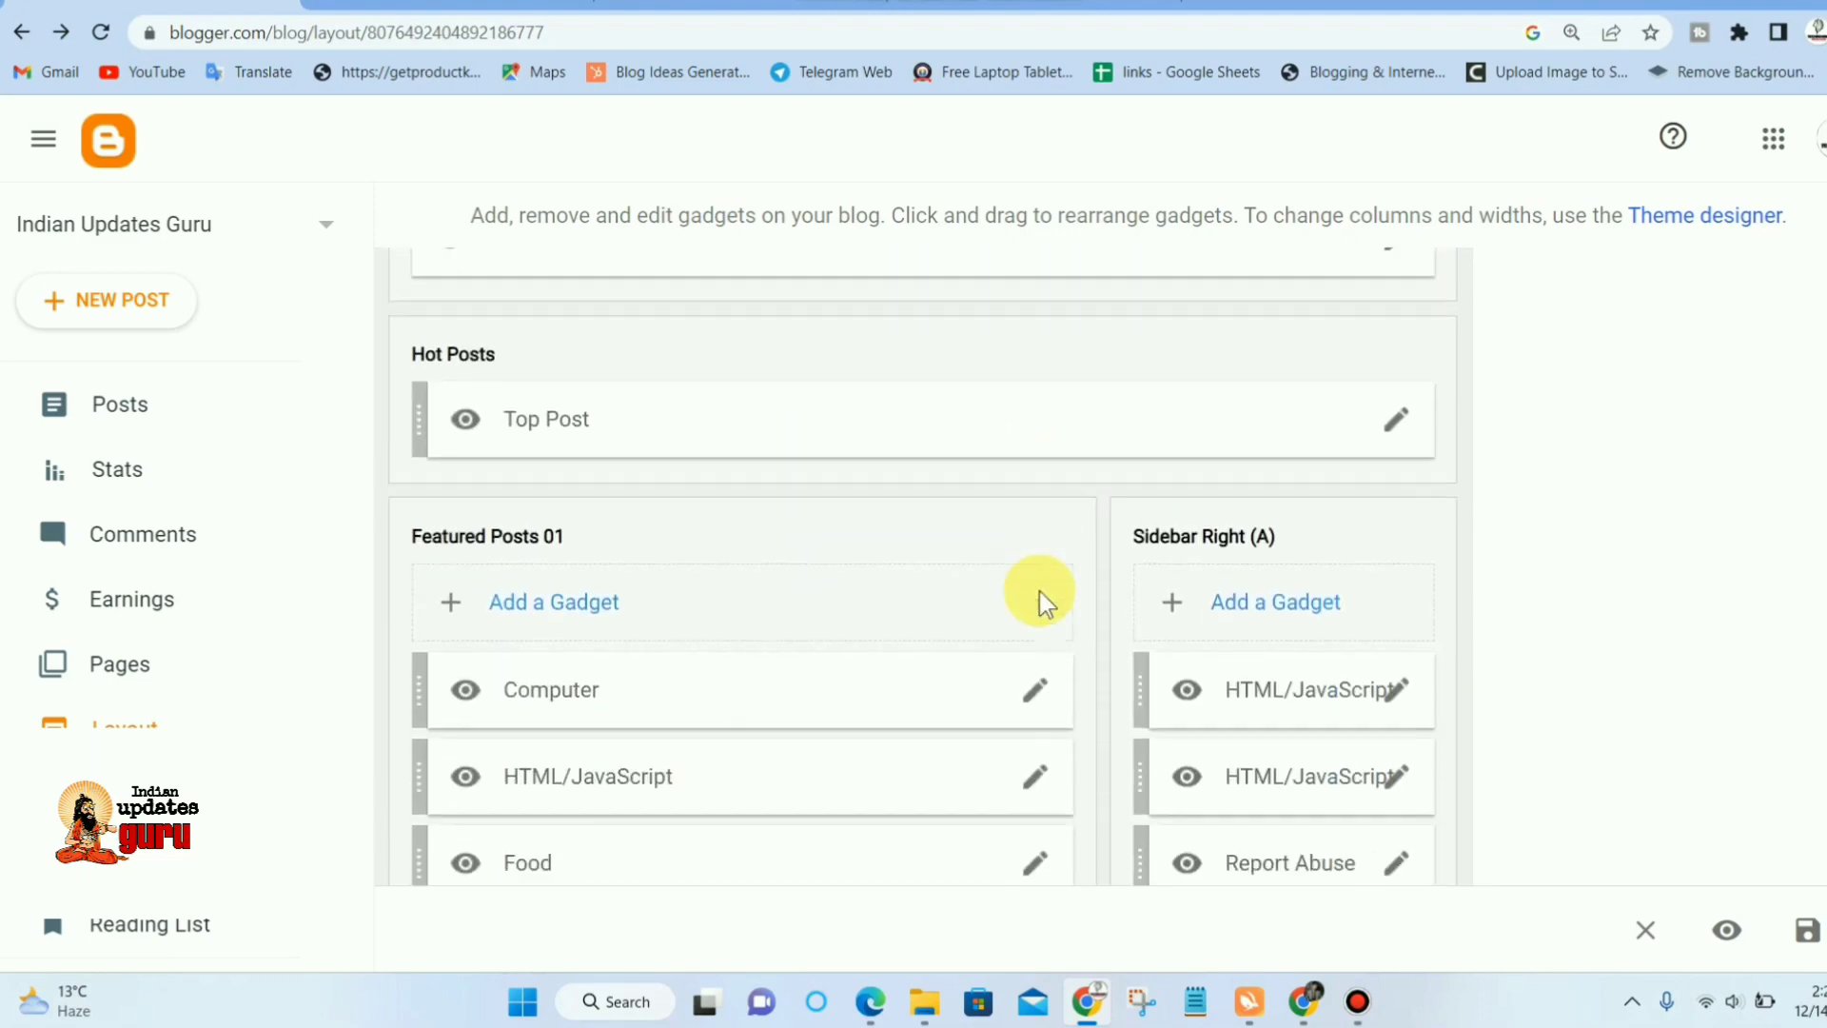
pyautogui.scroll(-10, 1040, 601)
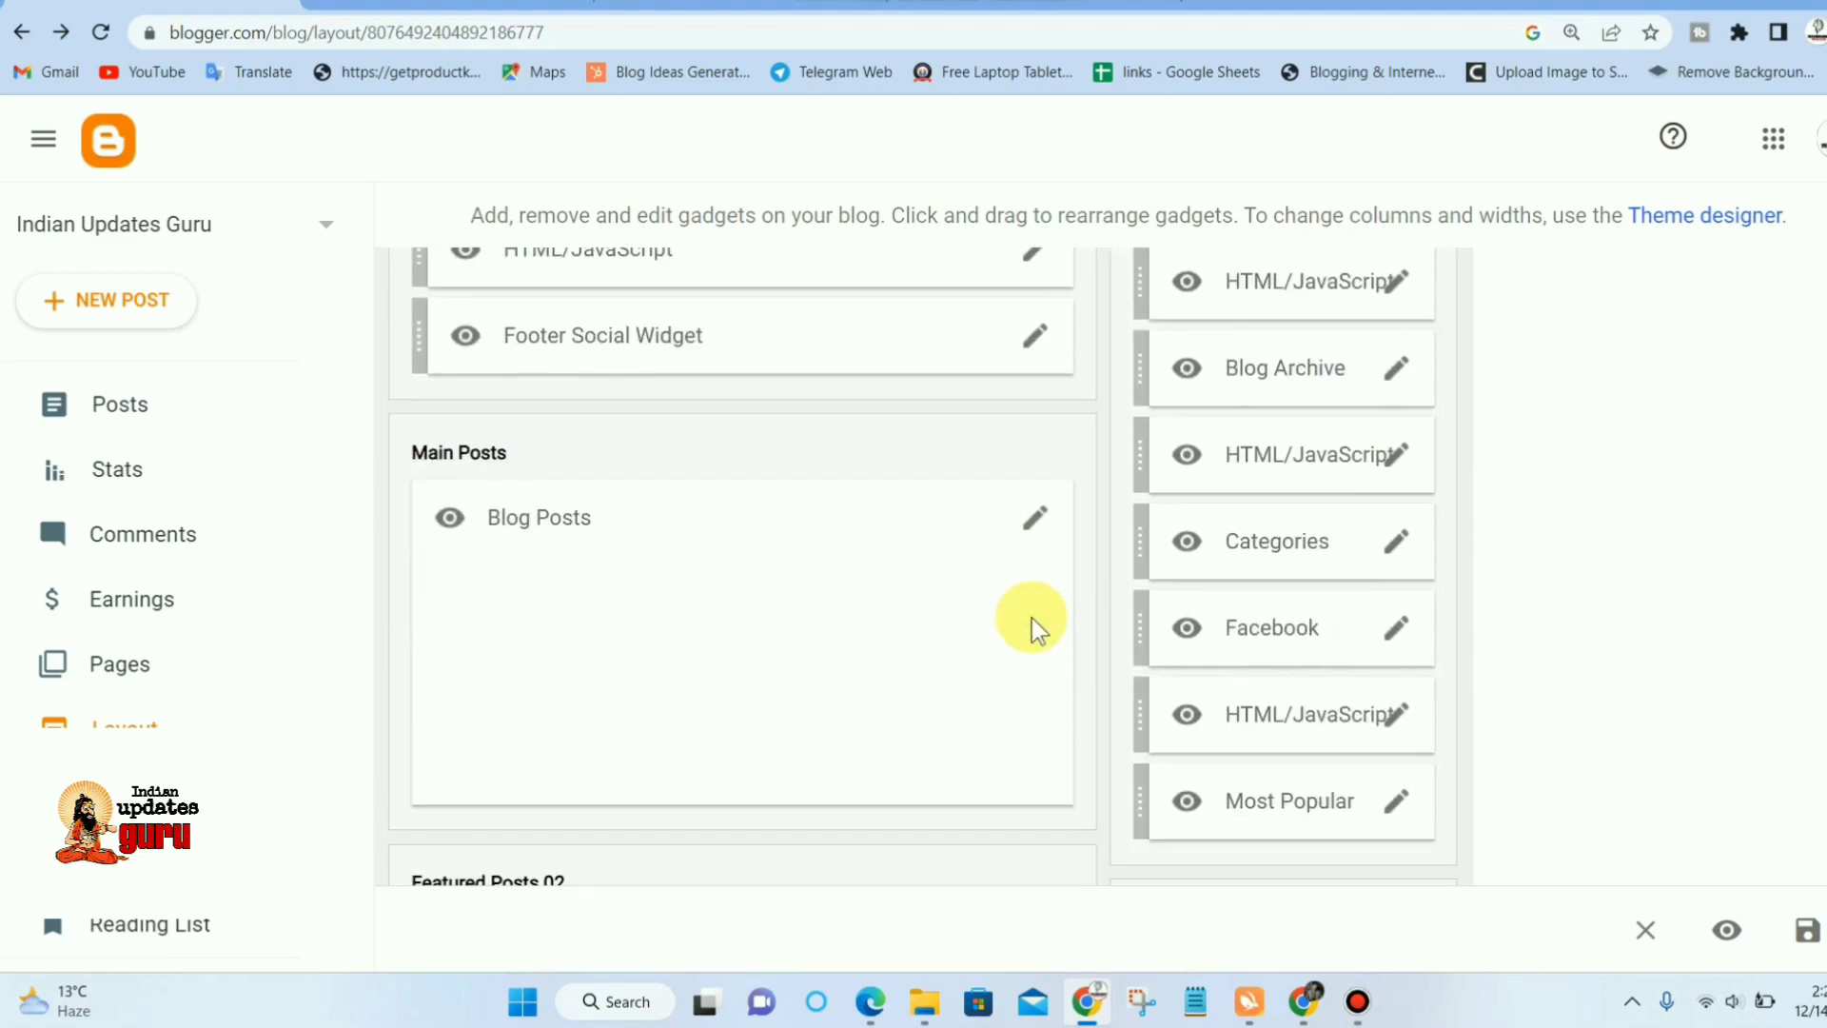
pyautogui.scroll(-15, 997, 522)
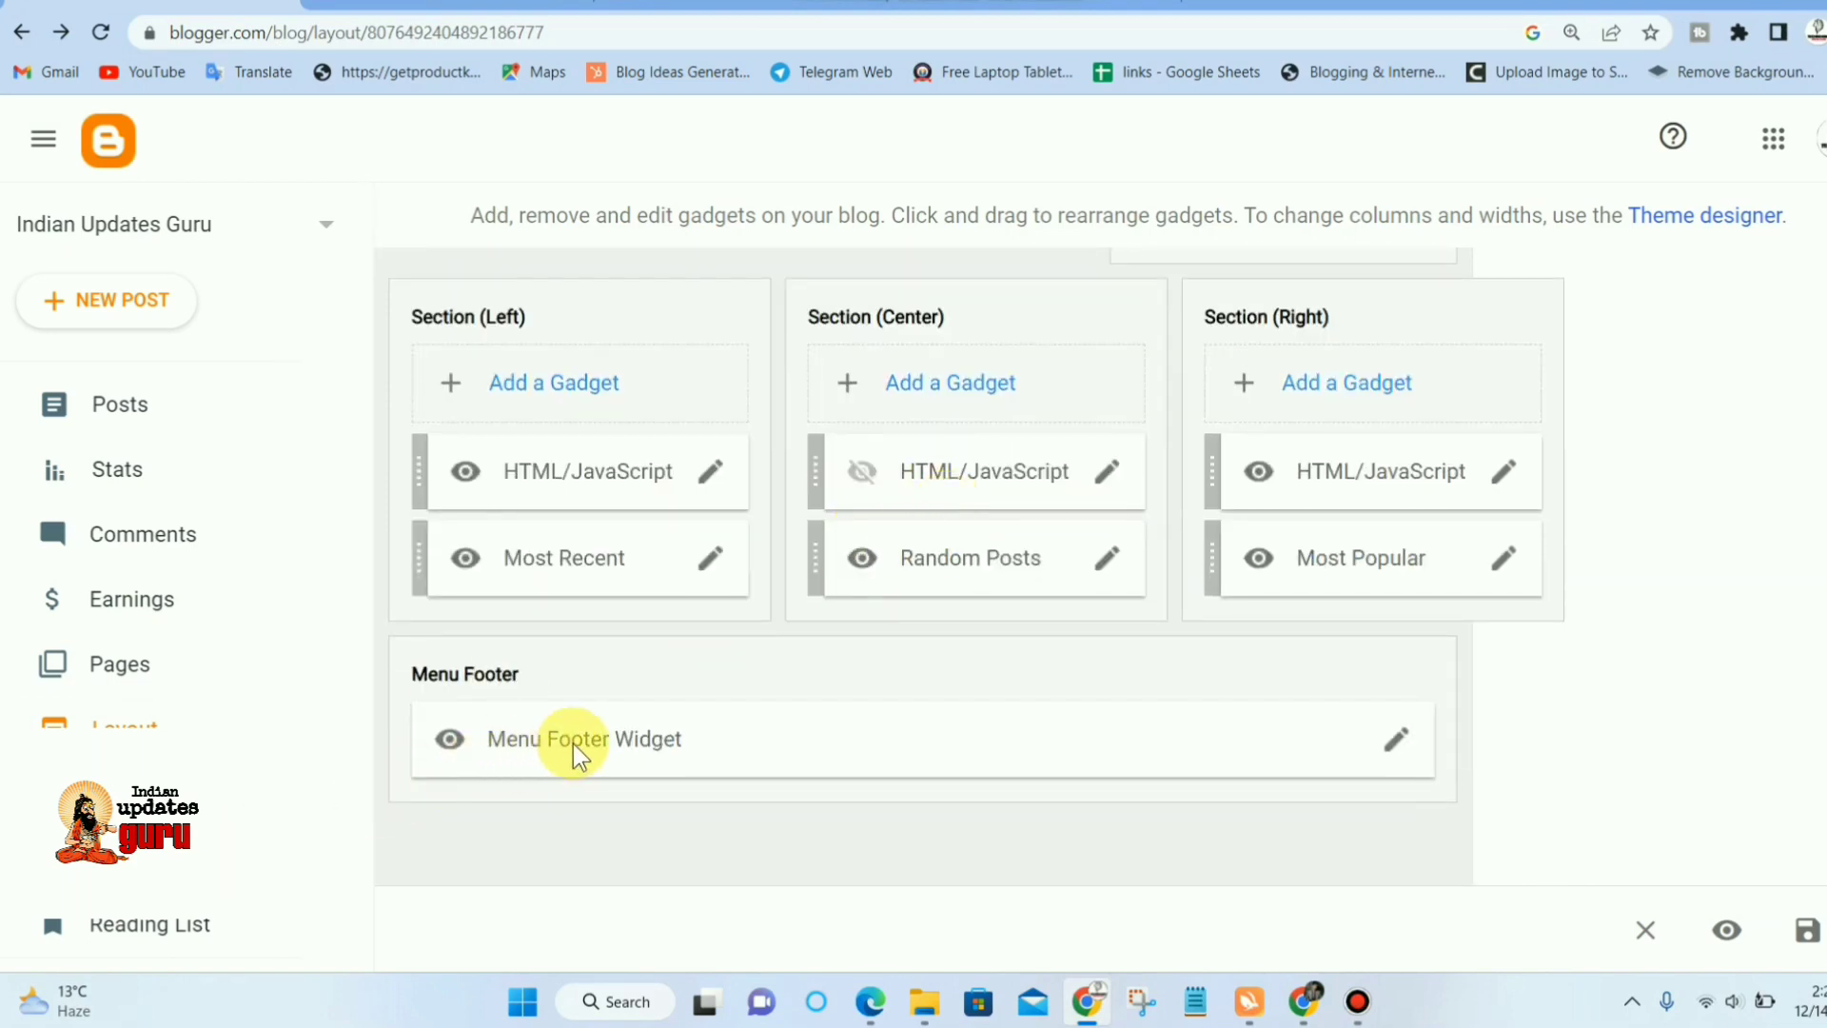
pyautogui.click(1397, 740)
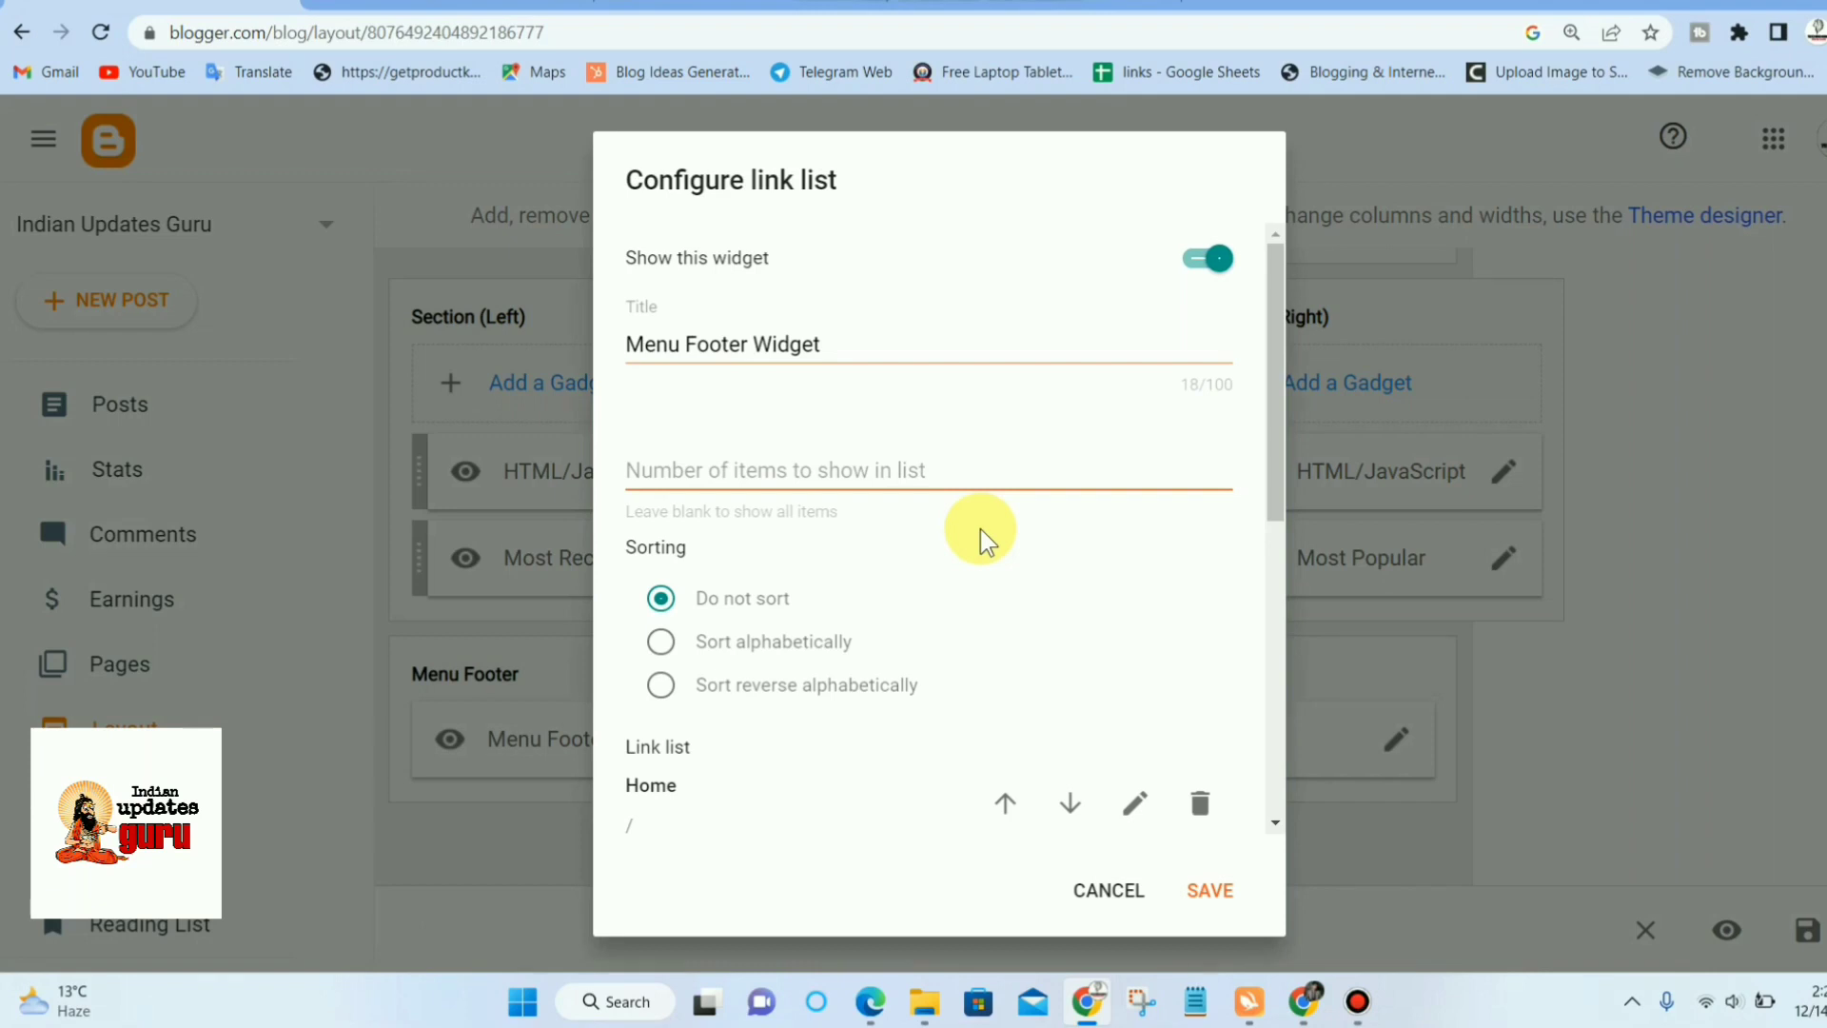
pyautogui.scroll(-3, 980, 529)
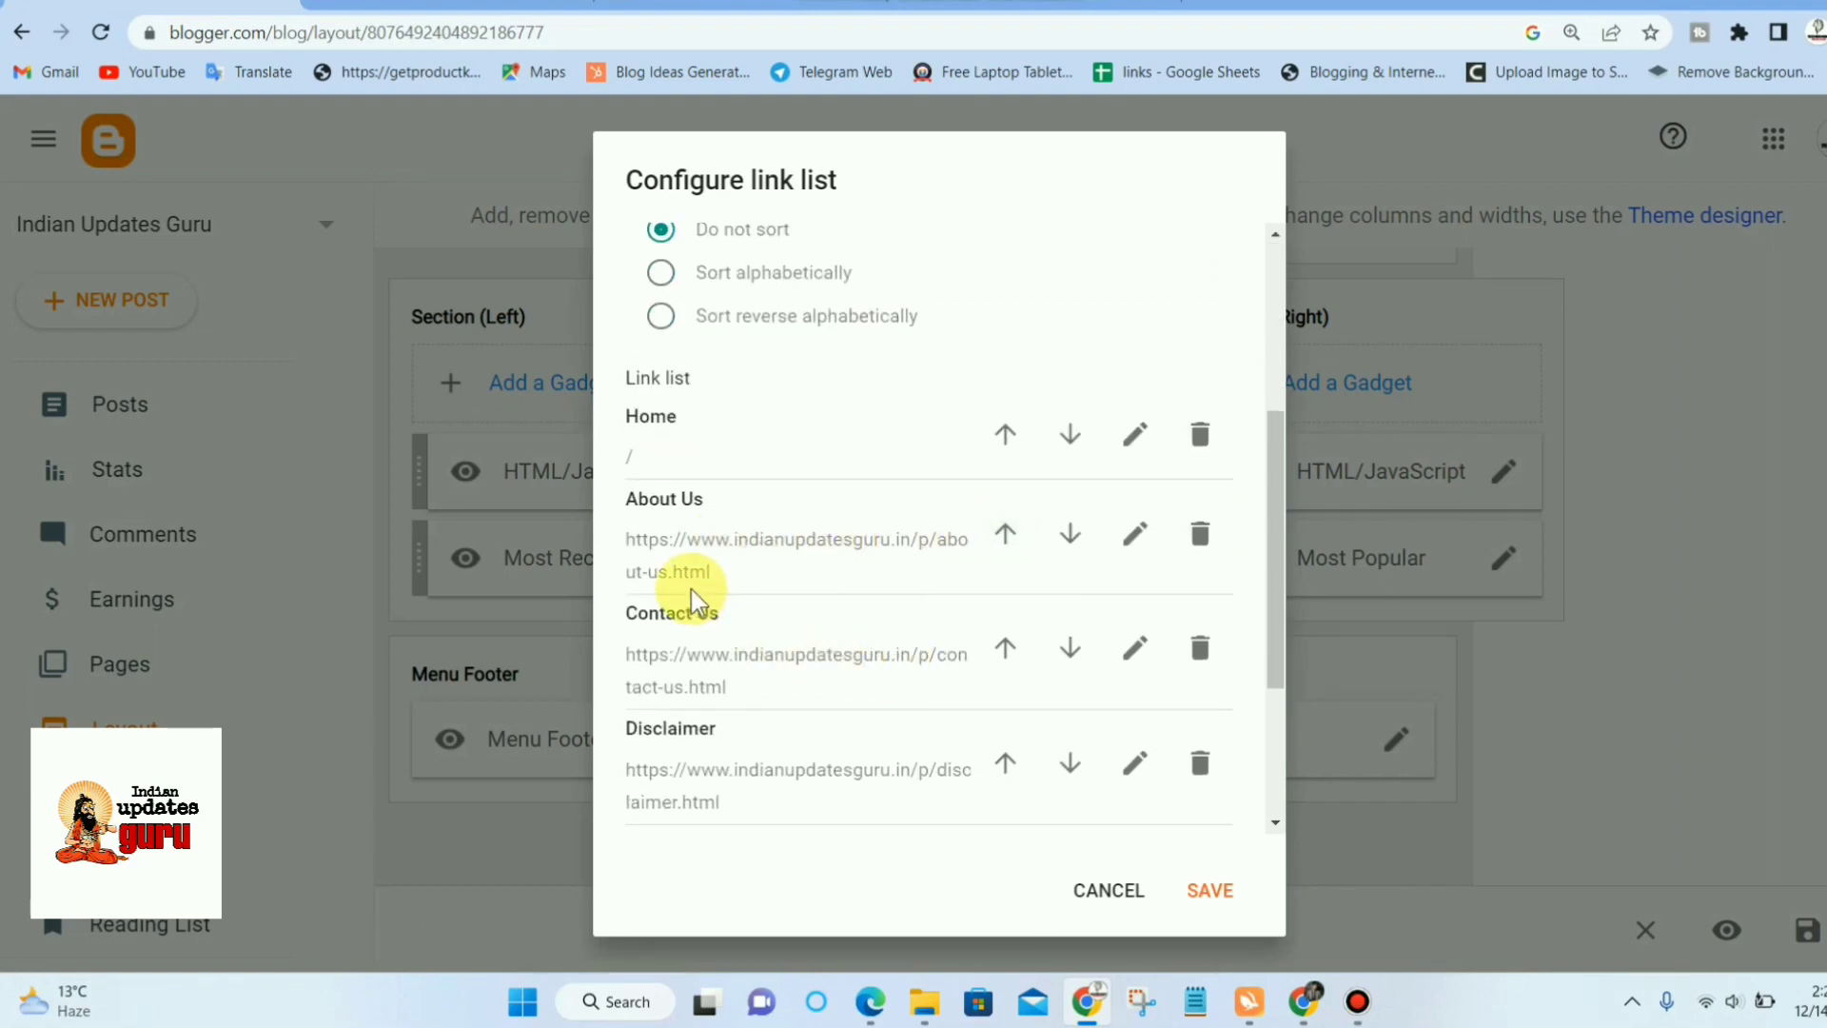
pyautogui.scroll(-3, 691, 590)
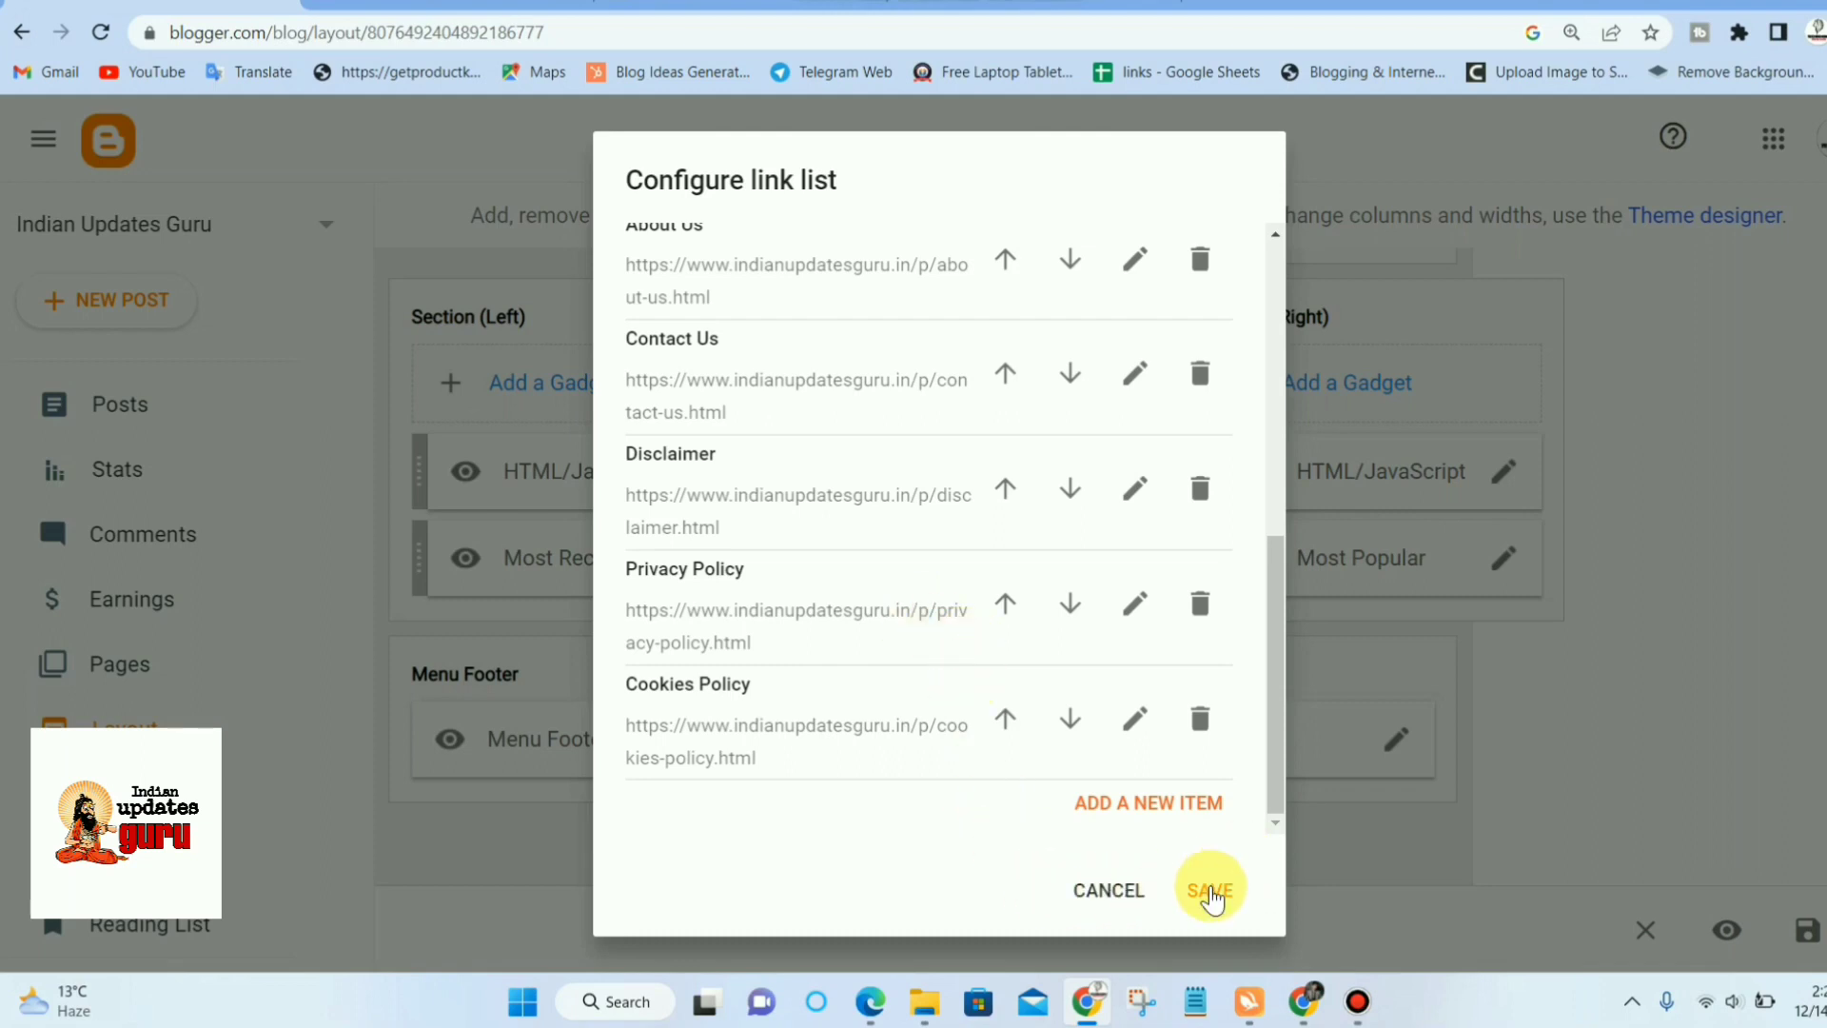
pyautogui.click(1209, 889)
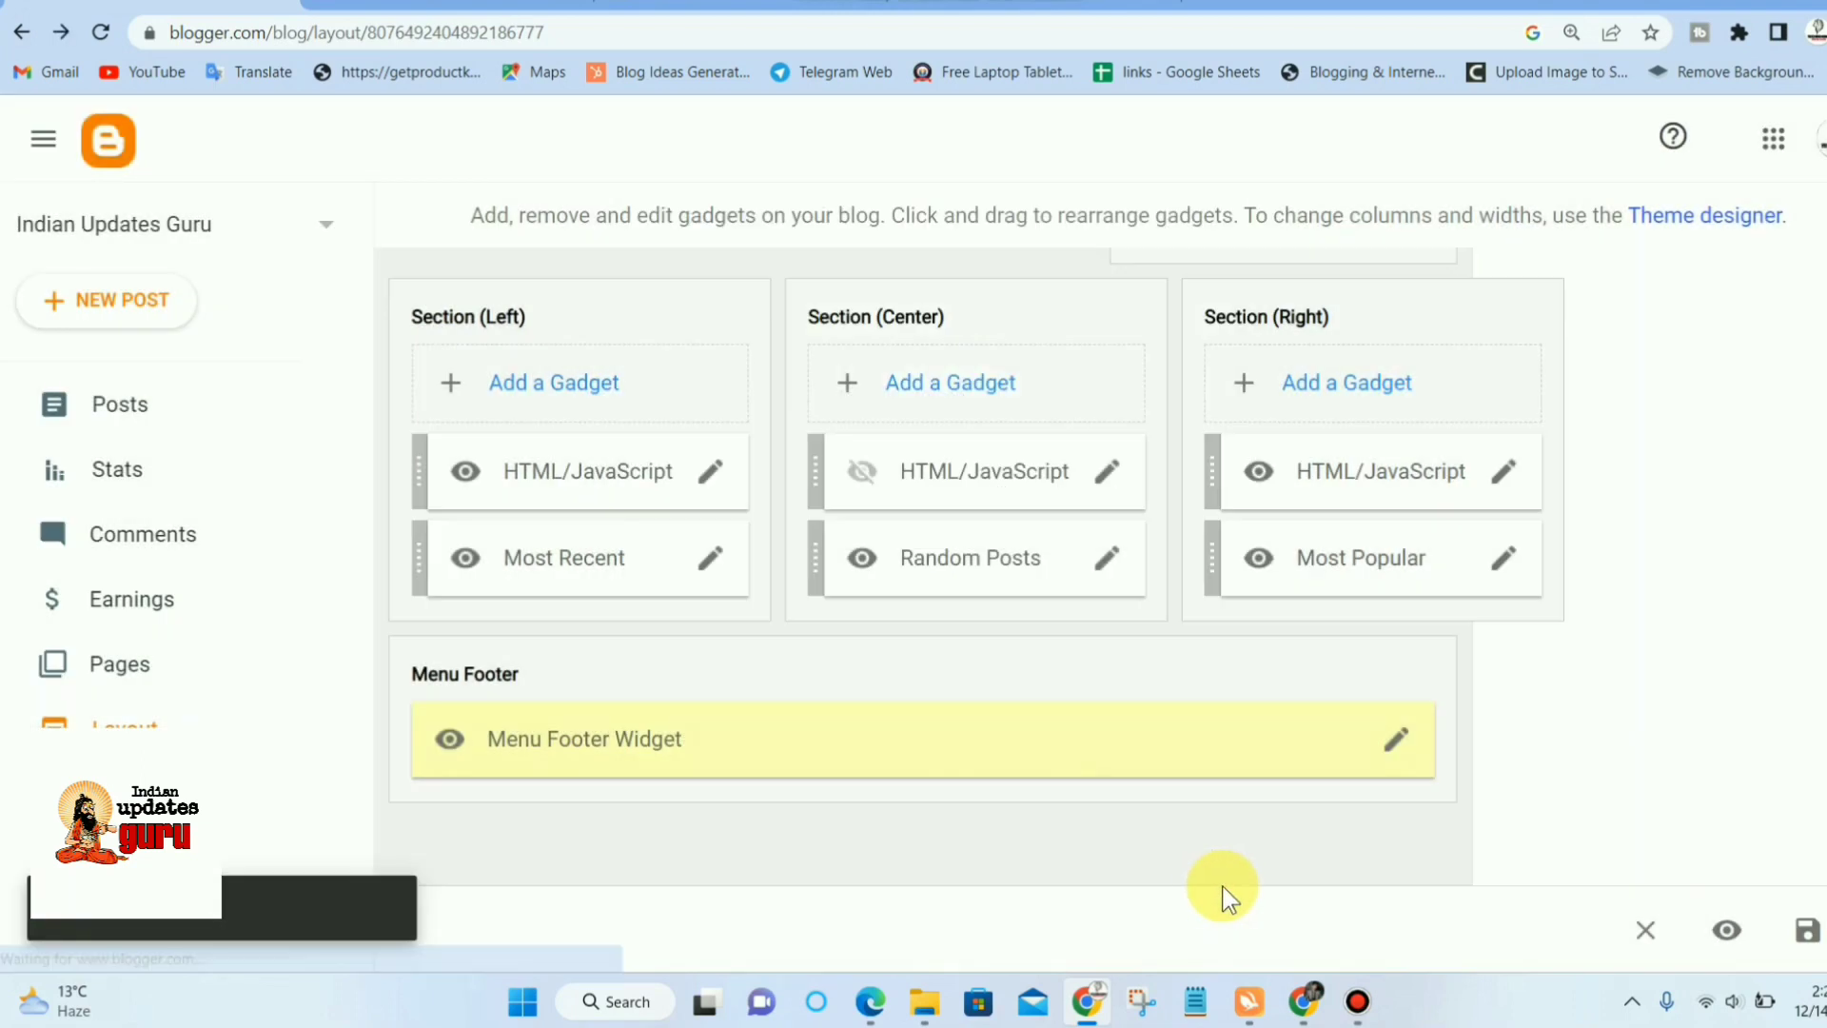